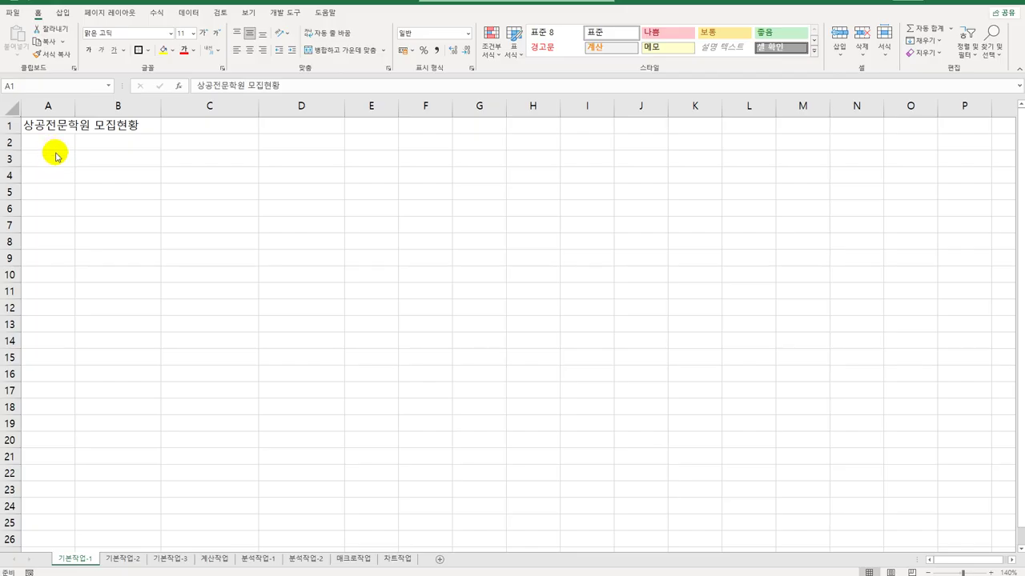
{"action": "left_click", "coordinate": [59, 163]}
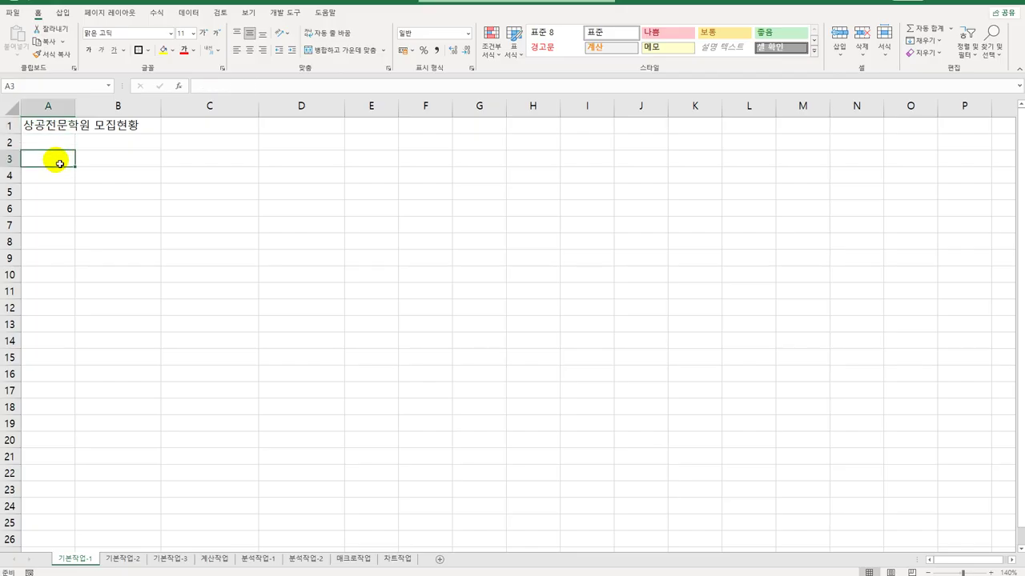
{"action": "left_click_drag", "start_coordinate": [60, 163], "coordinate": [434, 286]}
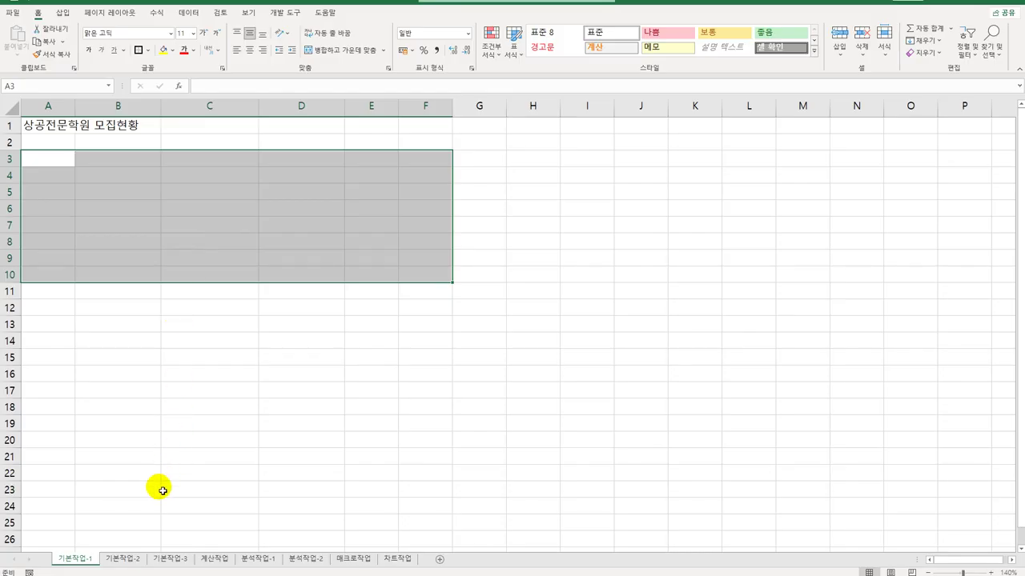
- On the 기본작업-2 sheet, set the horizontal alignment of title range A1:I1 to 선택 영역의 가운데로 (center across selection)
{"action": "left_click", "coordinate": [123, 558]}
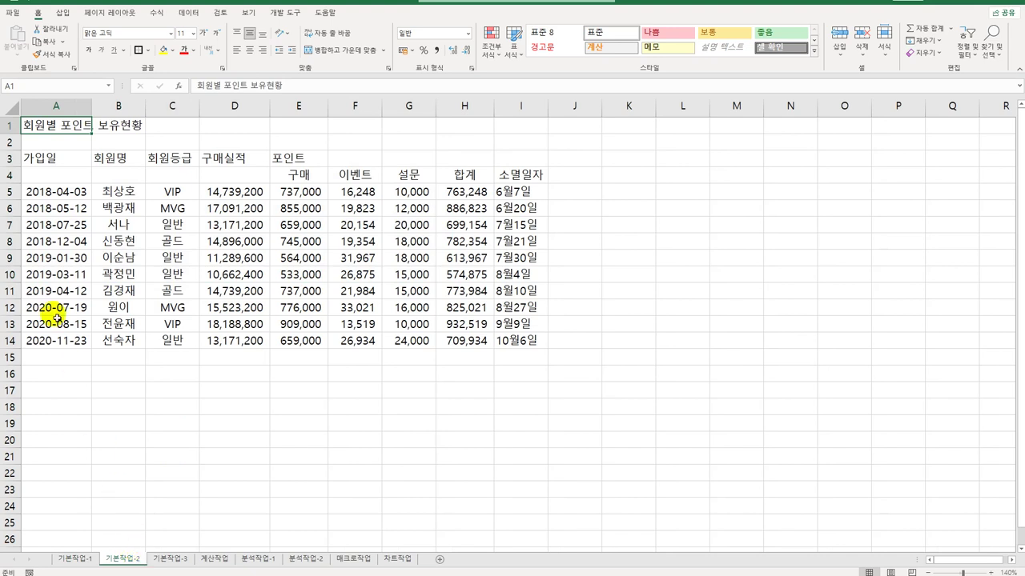
{"action": "left_click_drag", "start_coordinate": [48, 125], "coordinate": [505, 128]}
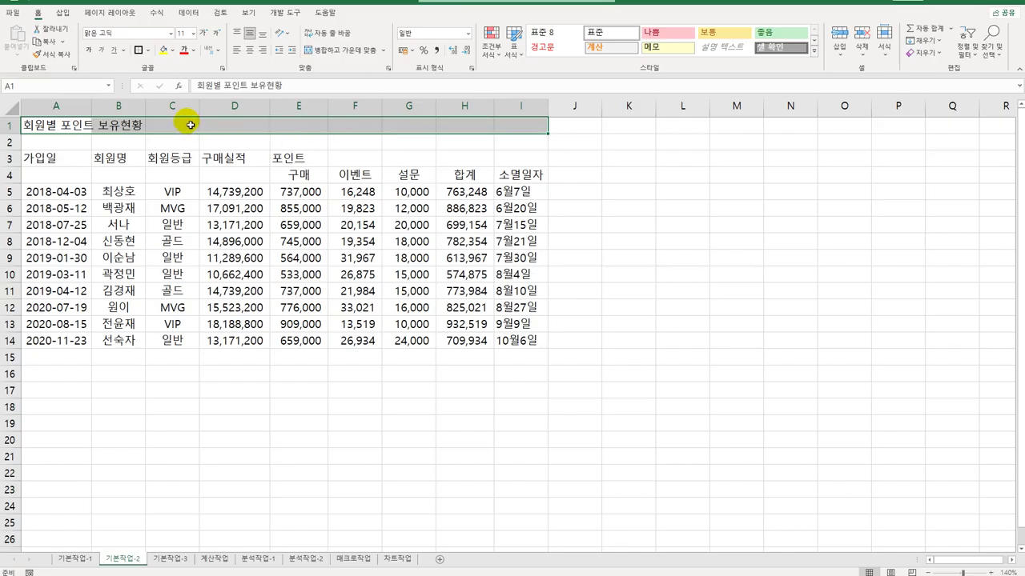
{"action": "left_click", "coordinate": [389, 69]}
{"action": "left_click_drag", "start_coordinate": [538, 132], "coordinate": [613, 137]}
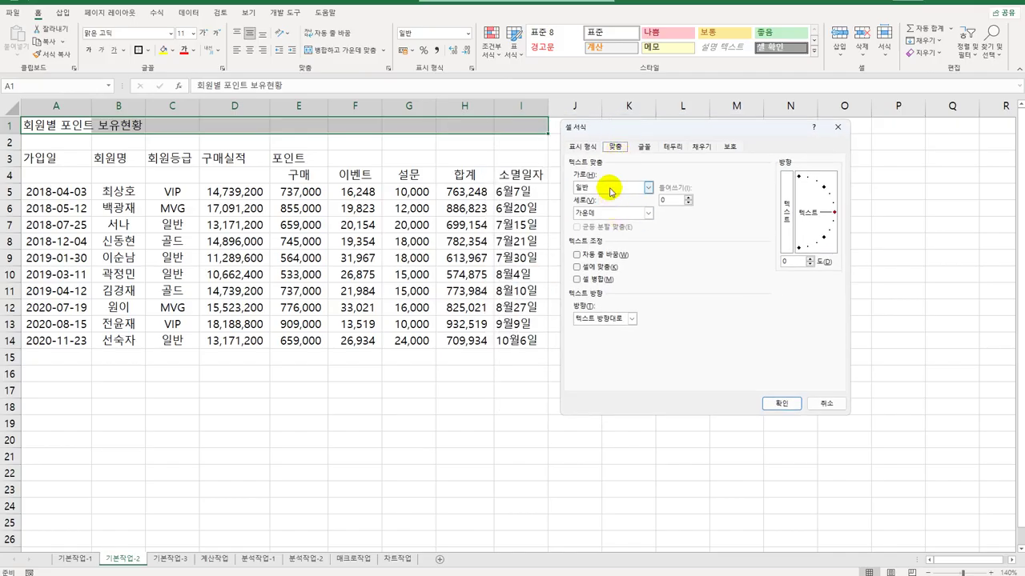
{"action": "left_click", "coordinate": [612, 187]}
{"action": "left_click", "coordinate": [613, 246]}
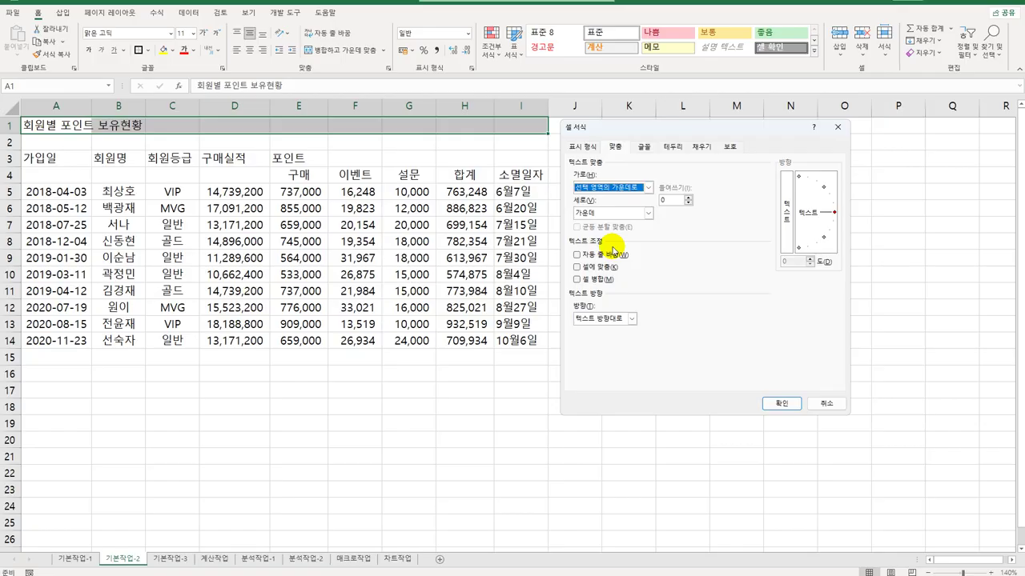
- Set the font of title range A1:I1 to HY헤드라인M at size 17 and apply the cell formatting
{"action": "left_click", "coordinate": [645, 146]}
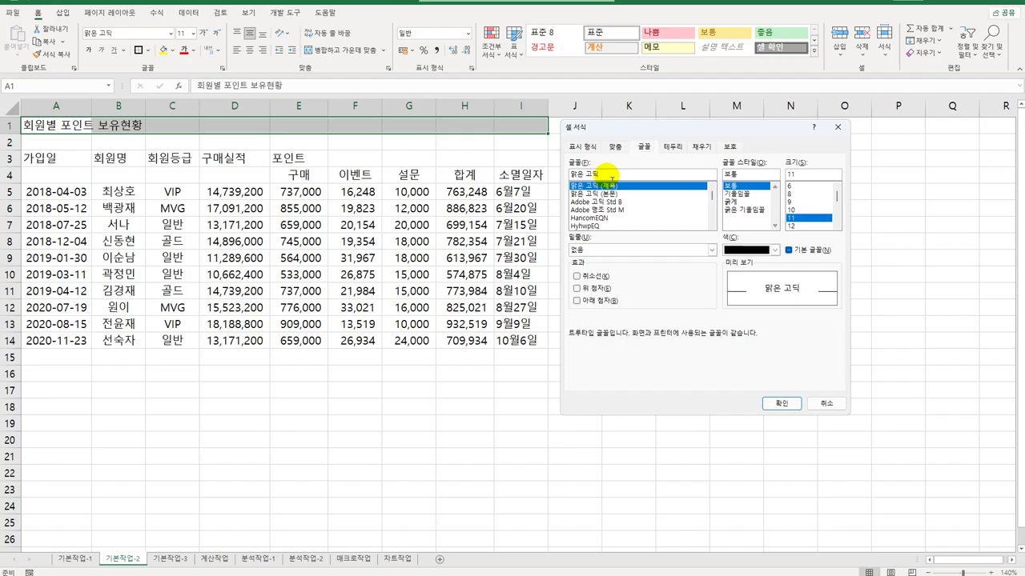
{"action": "scroll", "coordinate": [711, 228], "scroll_direction": "down", "scroll_amount": 1}
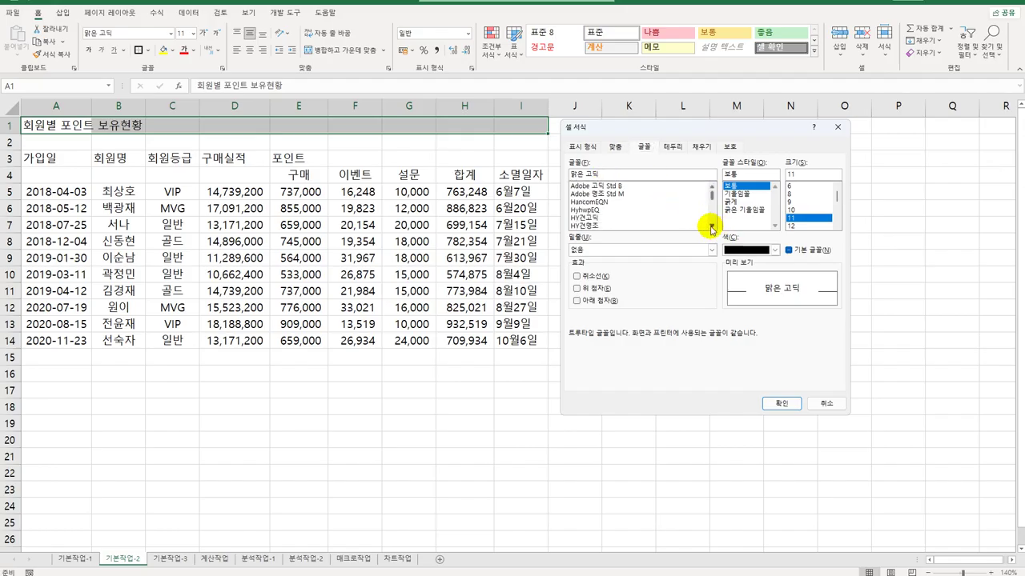
{"action": "left_click", "coordinate": [712, 228]}
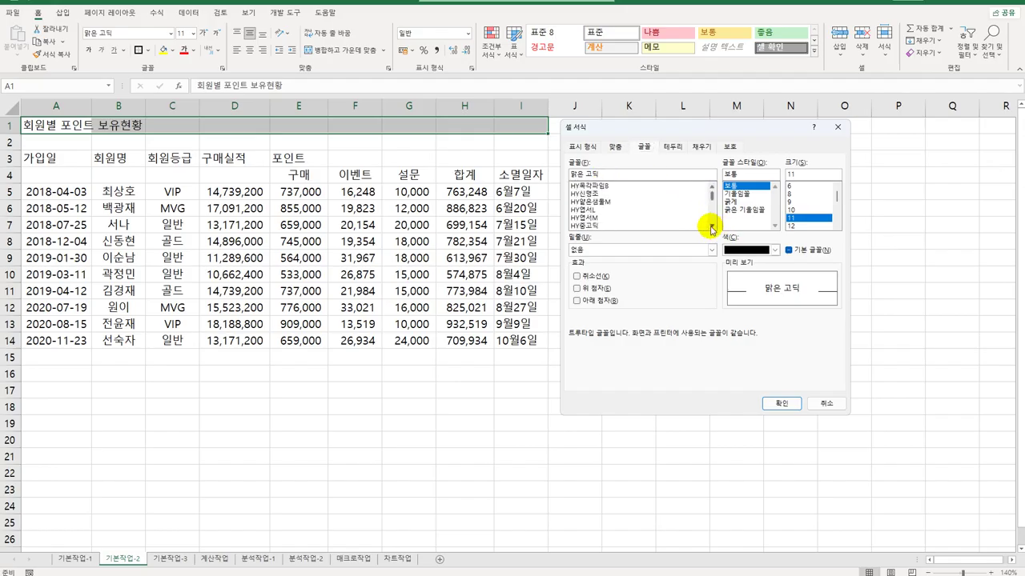
{"action": "left_click", "coordinate": [711, 228]}
{"action": "left_click", "coordinate": [593, 217]}
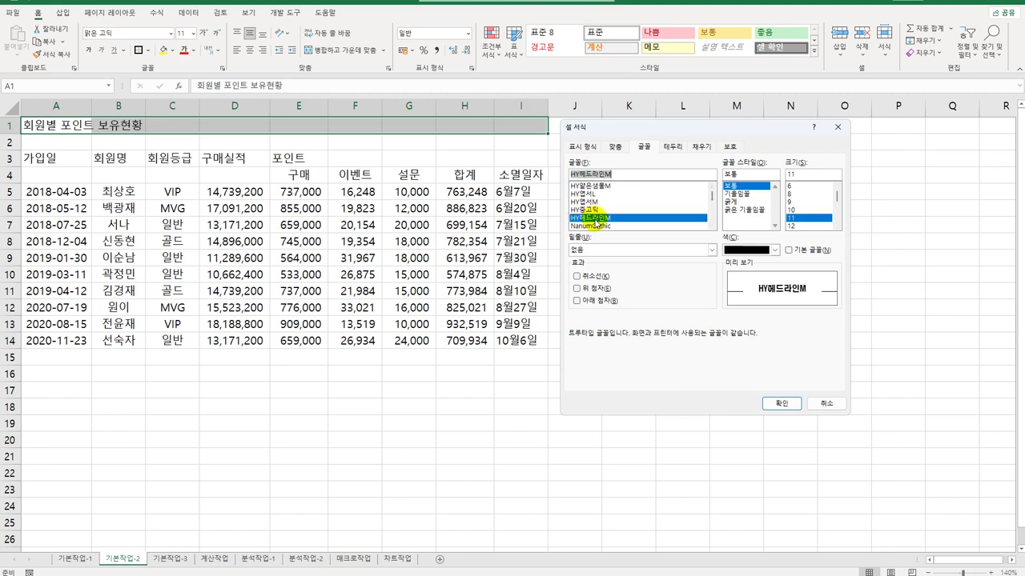
{"action": "double_click", "coordinate": [806, 173]}
{"action": "type", "text": "17"}
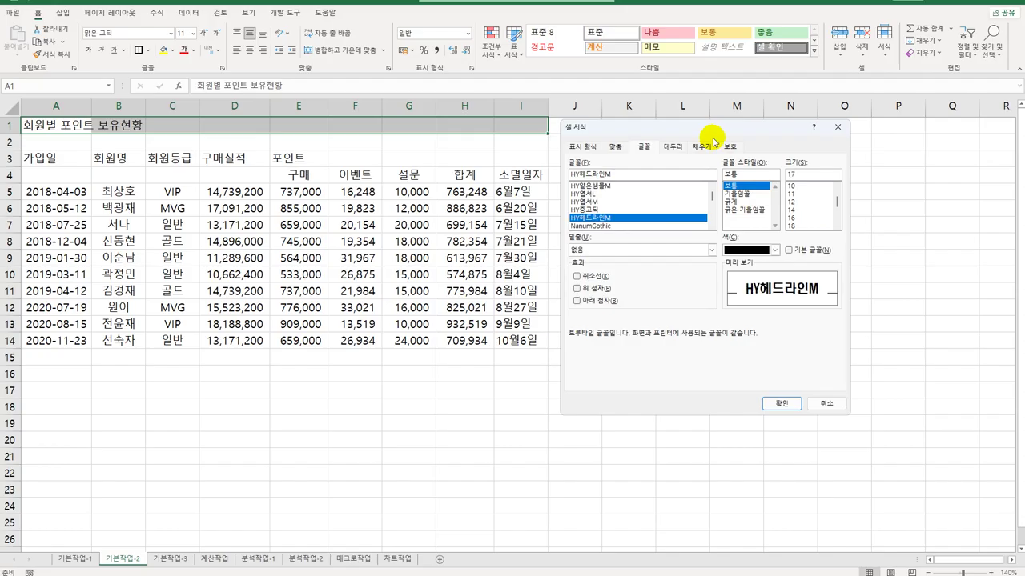
{"action": "left_click", "coordinate": [781, 402]}
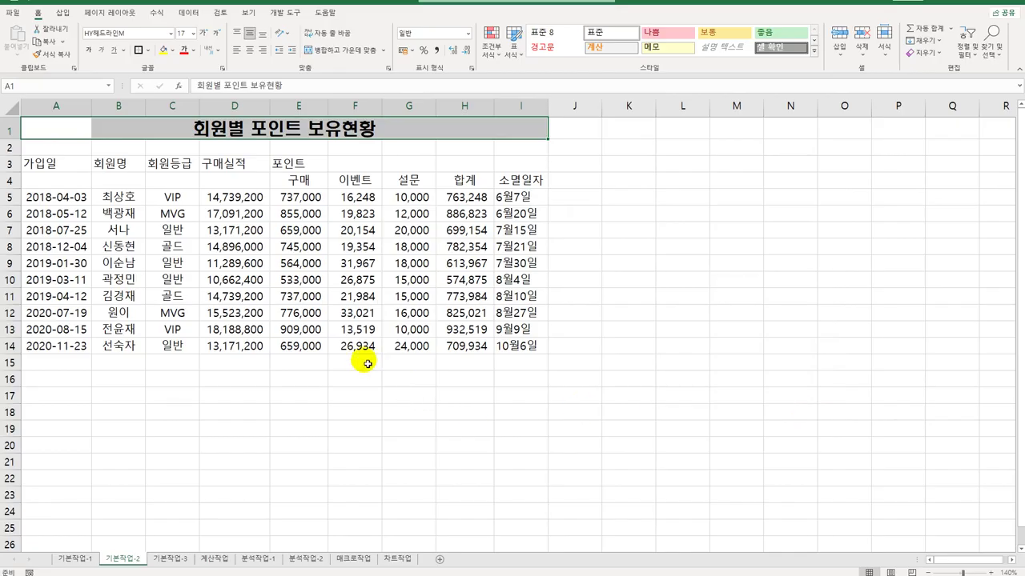
- Merge and center each of the header ranges A3:A4, B3:B4, C3:C4, D3:D4 and E3:I3
{"action": "left_click_drag", "start_coordinate": [46, 164], "coordinate": [49, 181]}
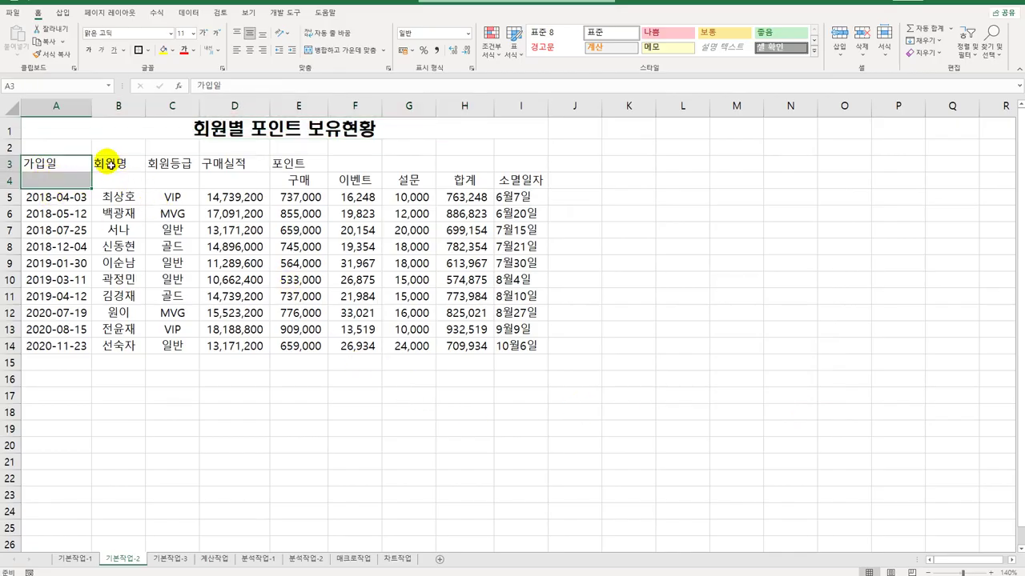
{"action": "left_click_drag", "start_coordinate": [107, 162], "coordinate": [109, 180], "text": "ctrl"}
{"action": "left_click_drag", "start_coordinate": [171, 163], "coordinate": [177, 187], "text": "ctrl"}
{"action": "left_click_drag", "start_coordinate": [231, 159], "coordinate": [244, 185], "text": "ctrl"}
{"action": "left_click", "coordinate": [300, 168], "text": "ctrl"}
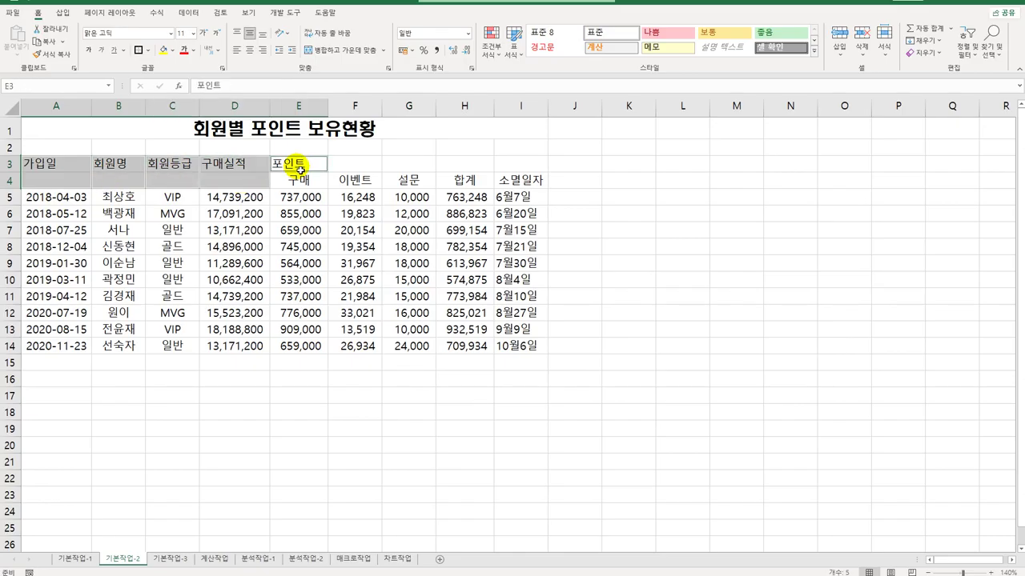
{"action": "left_click_drag", "start_coordinate": [300, 170], "coordinate": [498, 167], "text": "ctrl"}
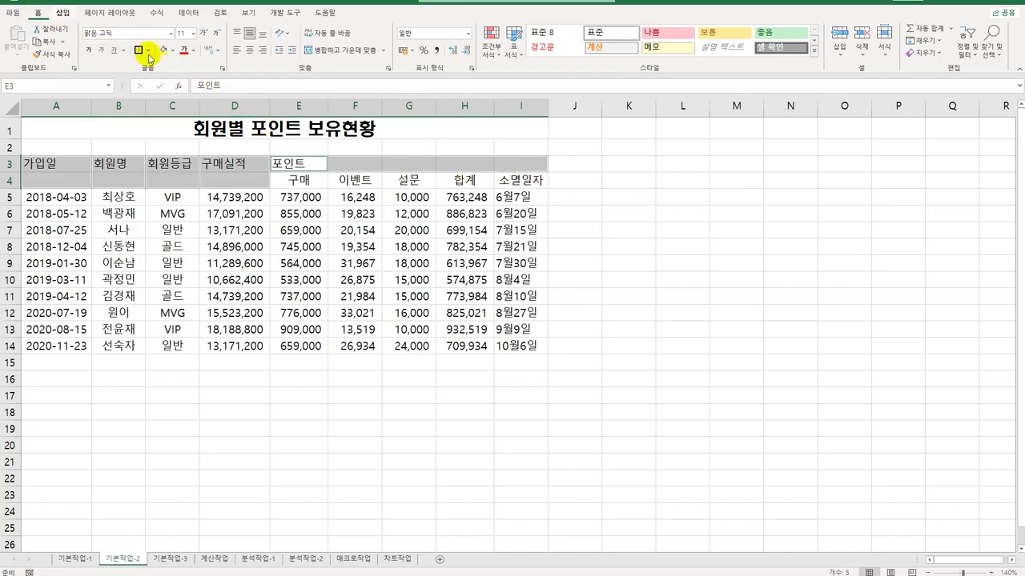
{"action": "left_click", "coordinate": [334, 50]}
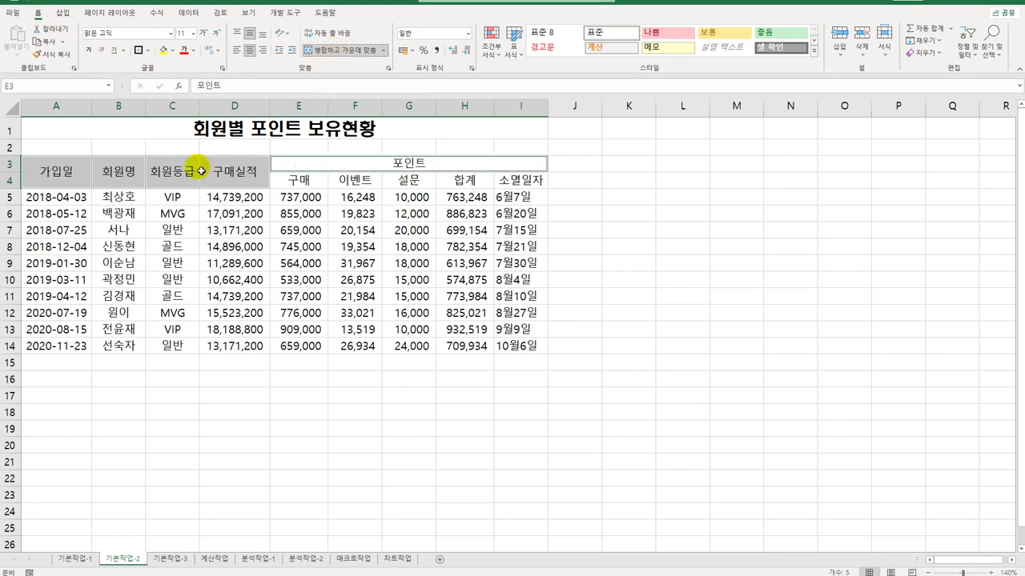
- Apply the 출력 (Output) cell style to the header range A3:I4
{"action": "left_click_drag", "start_coordinate": [44, 167], "coordinate": [549, 180]}
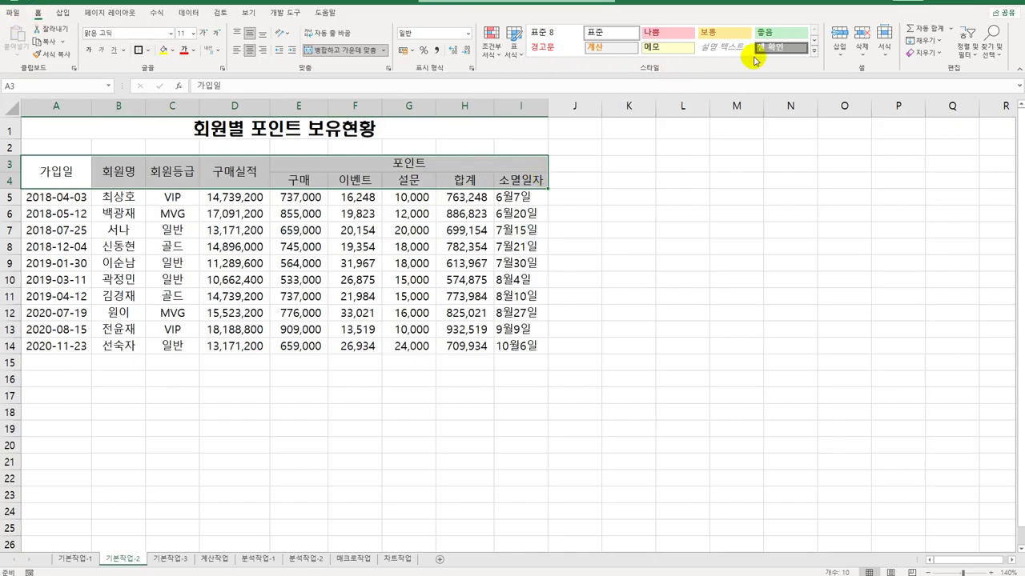
{"action": "left_click", "coordinate": [813, 50]}
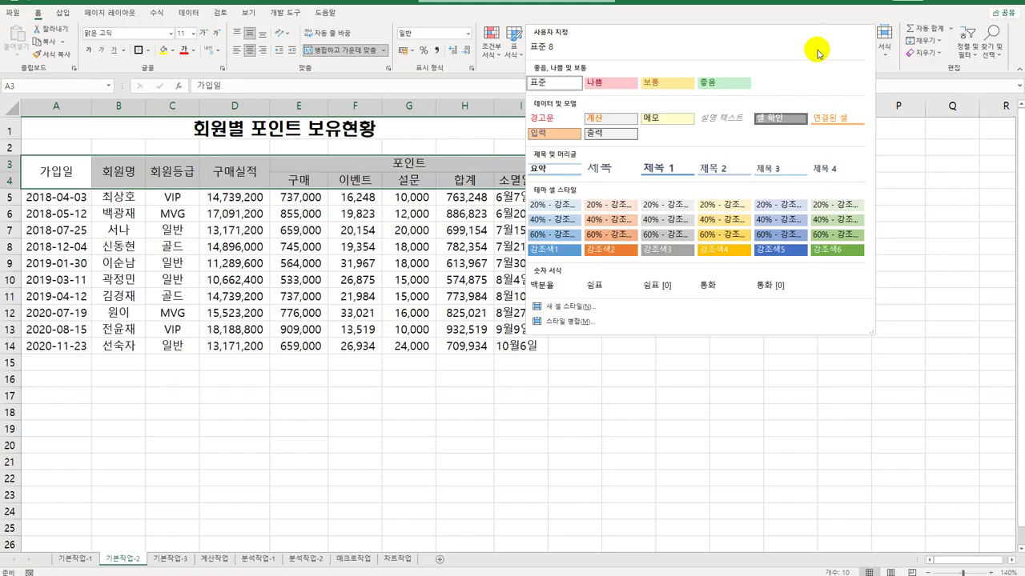
{"action": "left_click", "coordinate": [609, 139]}
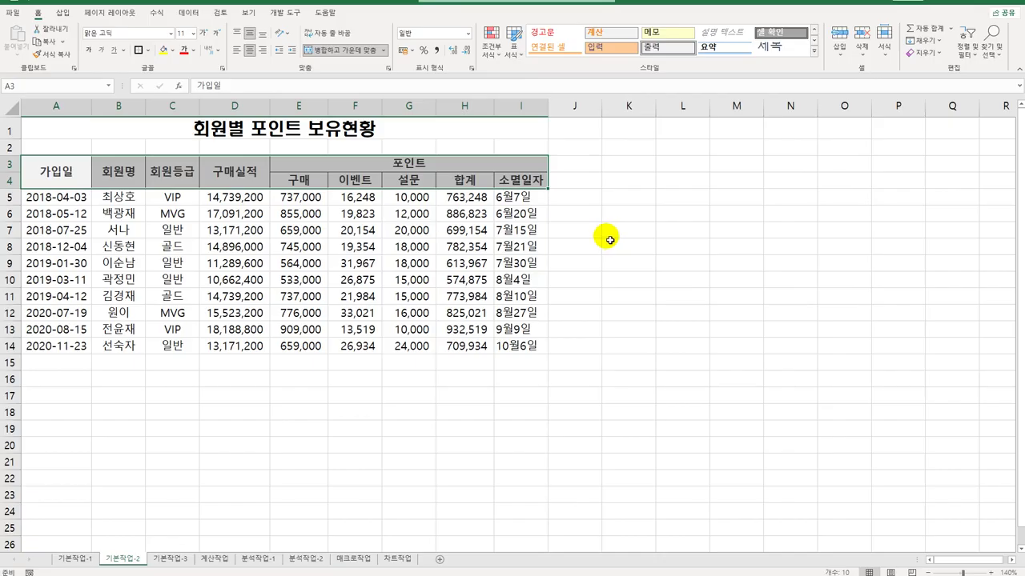
- Insert a memo on cell G14, replacing its default text with "최고 고객 포인트"
{"action": "left_click", "coordinate": [415, 347]}
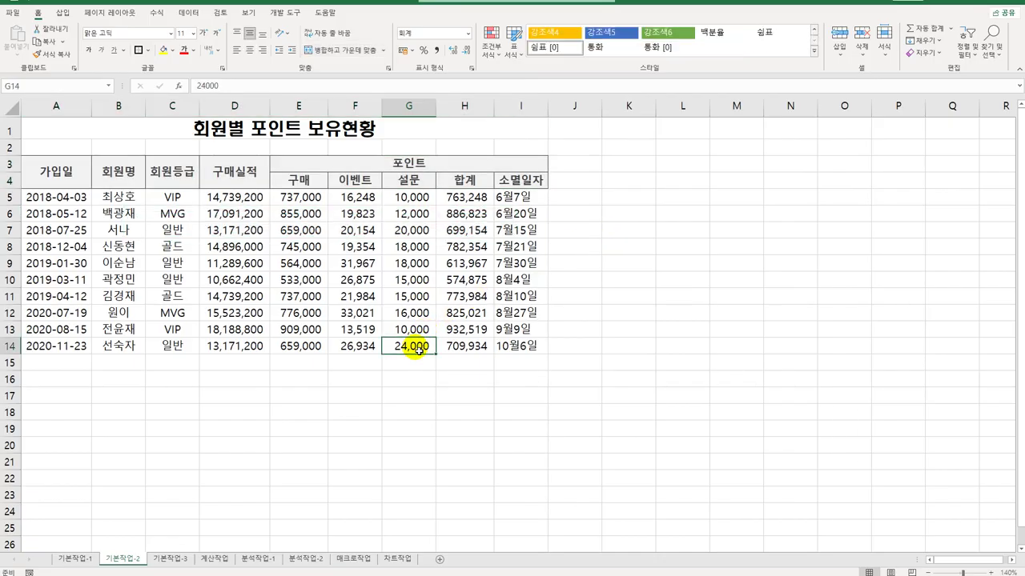
{"action": "right_click", "coordinate": [417, 350]}
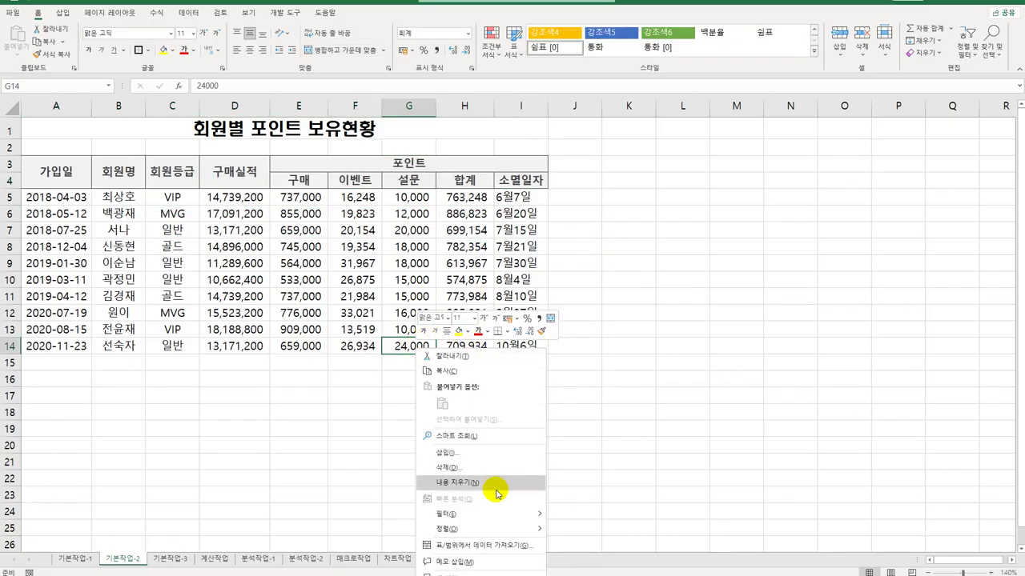
{"action": "left_click", "coordinate": [504, 563]}
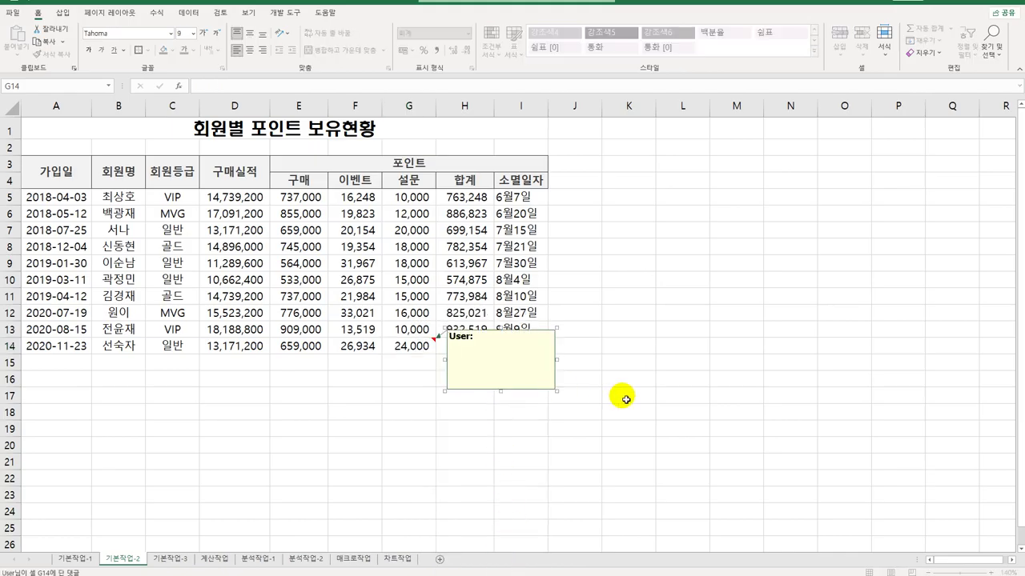
{"action": "key", "text": "ctrl+a"}
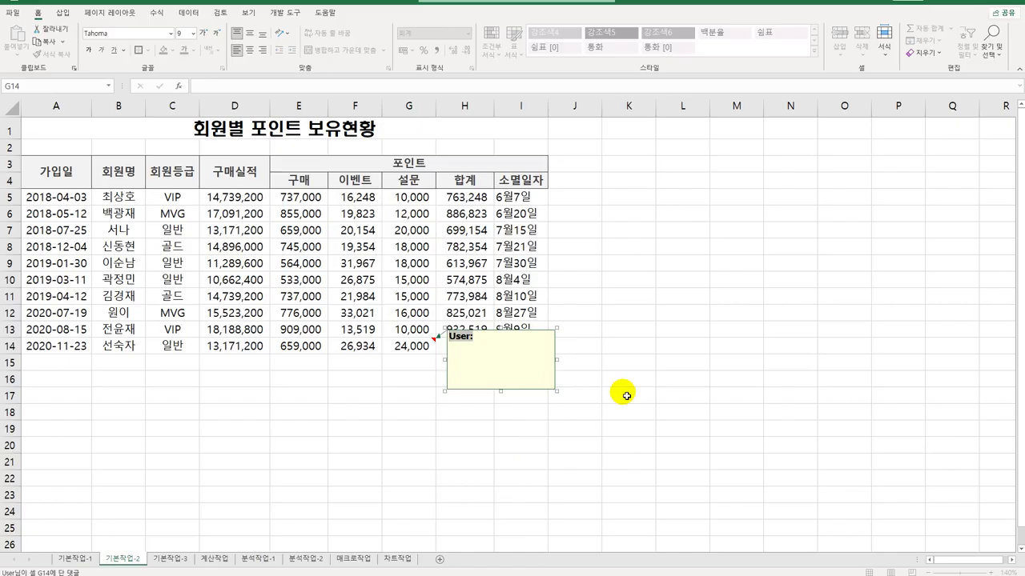
{"action": "type", "text": "최고"}
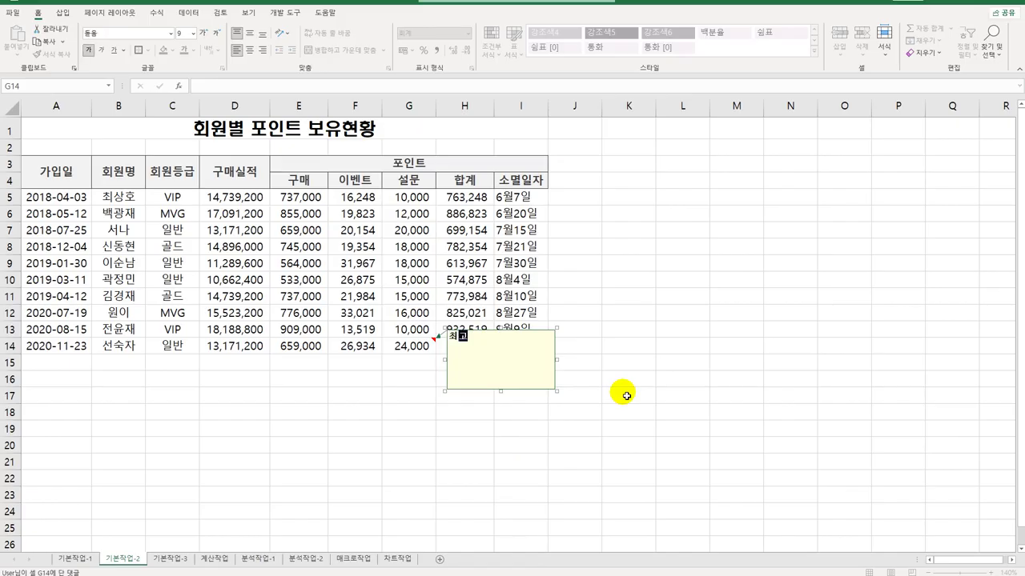
{"action": "type", "text": " 곡객 포인트"}
{"action": "left_click", "coordinate": [420, 346]}
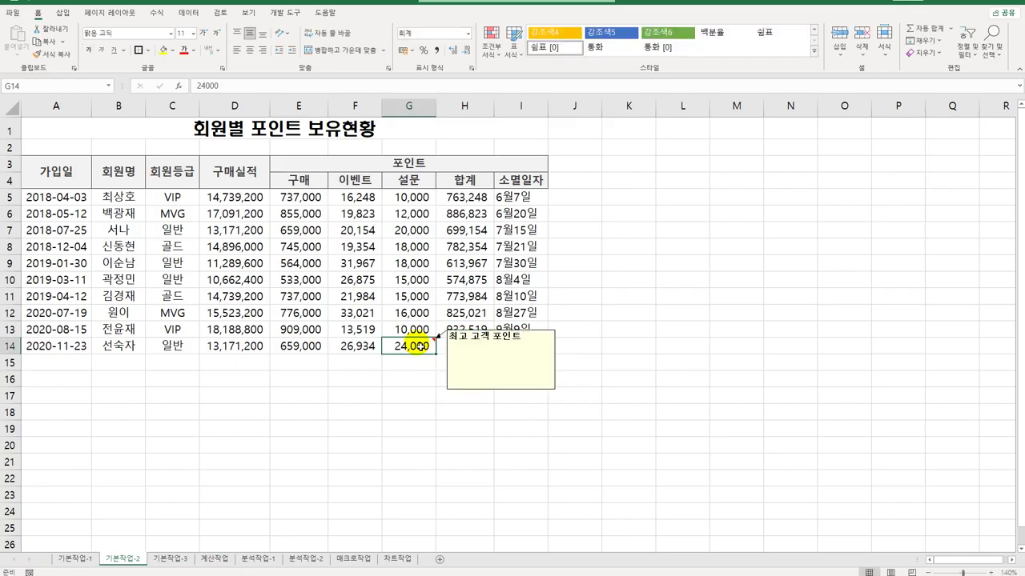
- Set the memo on cell G14 to be always displayed
{"action": "right_click", "coordinate": [417, 344]}
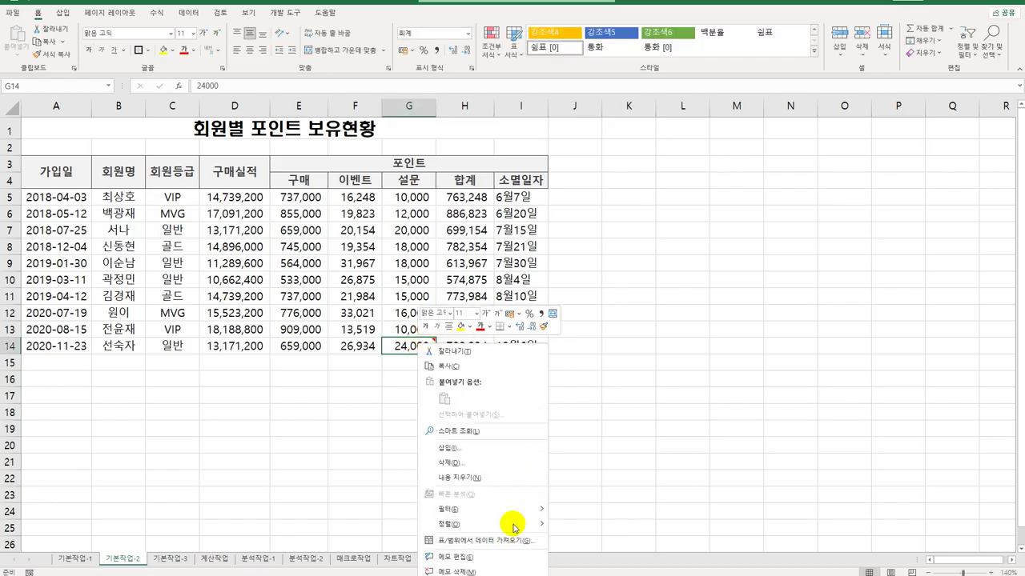
{"action": "left_click", "coordinate": [664, 356]}
{"action": "scroll", "coordinate": [664, 355], "scroll_direction": "down", "scroll_amount": 3}
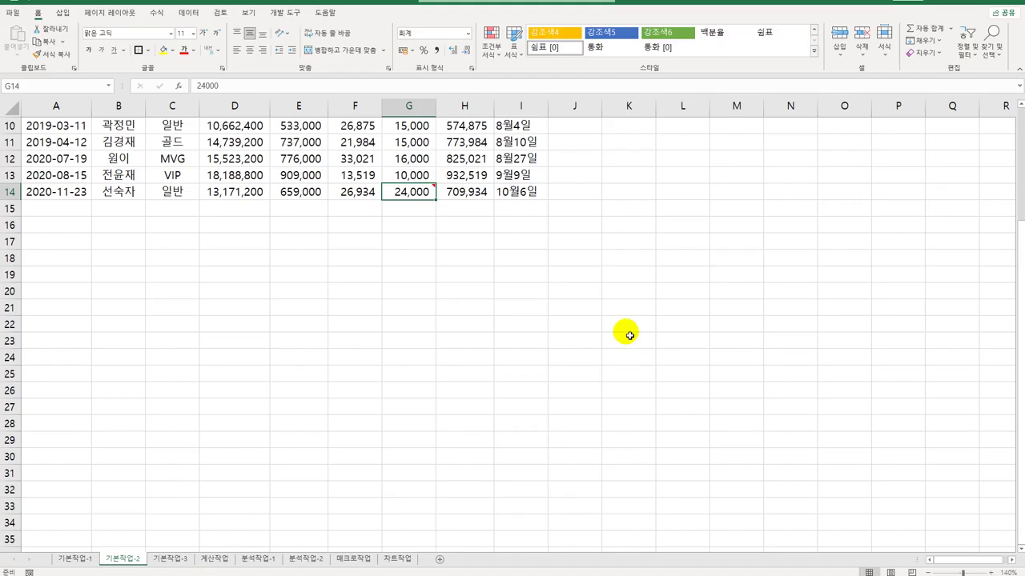
{"action": "right_click", "coordinate": [412, 192]}
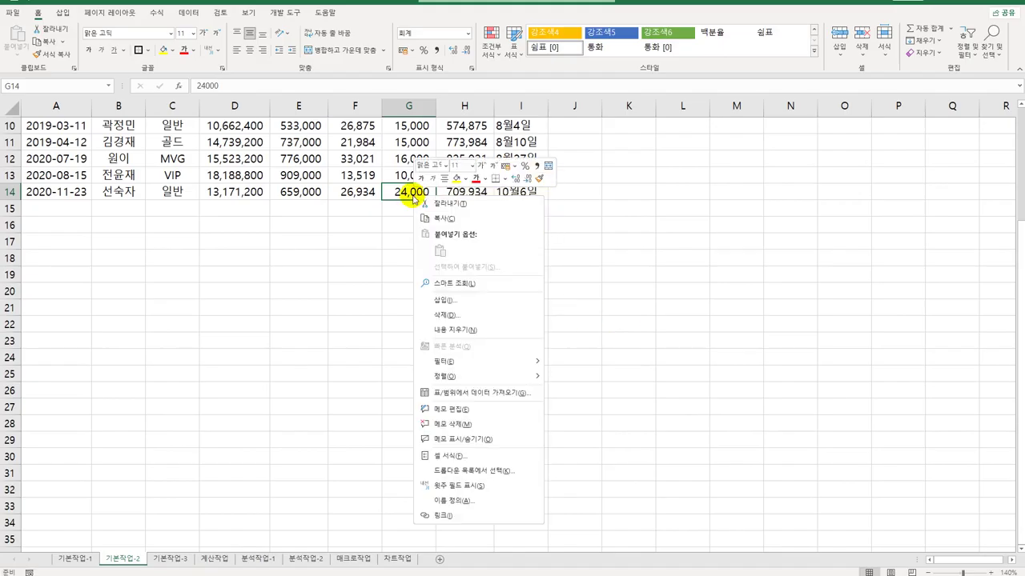
{"action": "left_click", "coordinate": [519, 442]}
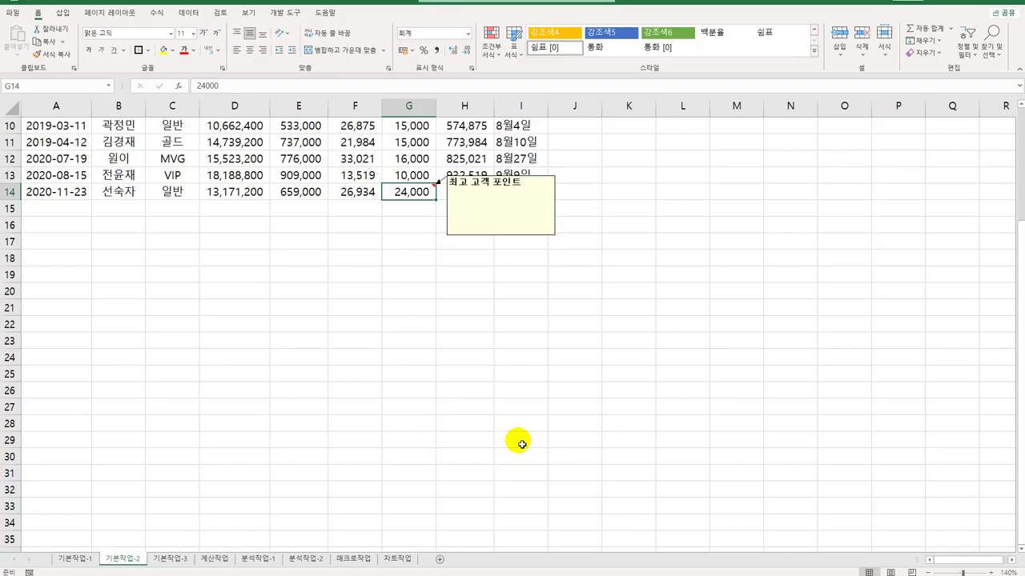
- Turn on automatic sizing (자동 크기) in the alignment format of the G14 memo box
{"action": "left_click", "coordinate": [504, 184]}
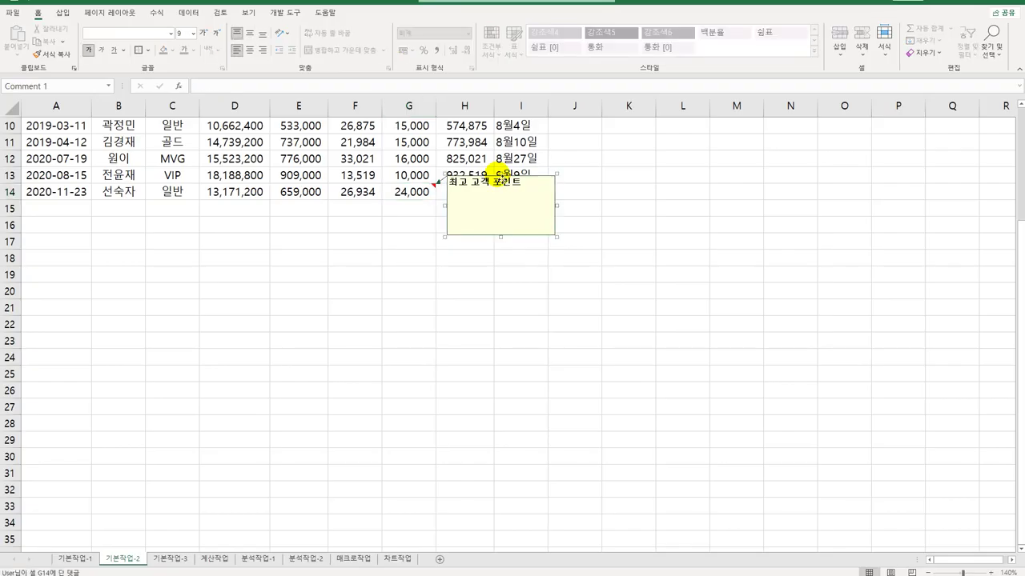
{"action": "right_click", "coordinate": [504, 184]}
{"action": "left_click", "coordinate": [541, 324]}
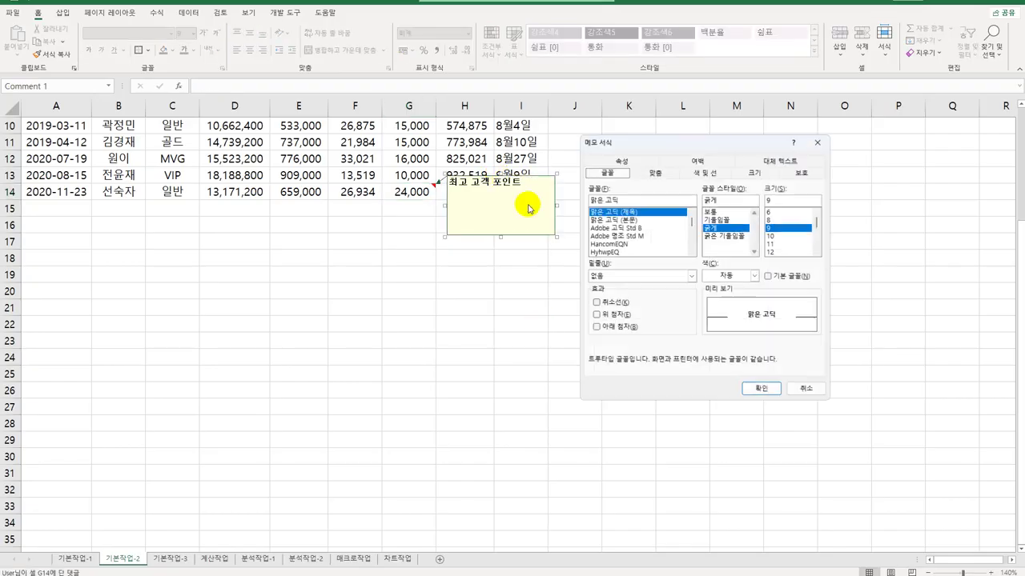
{"action": "left_click", "coordinate": [655, 173]}
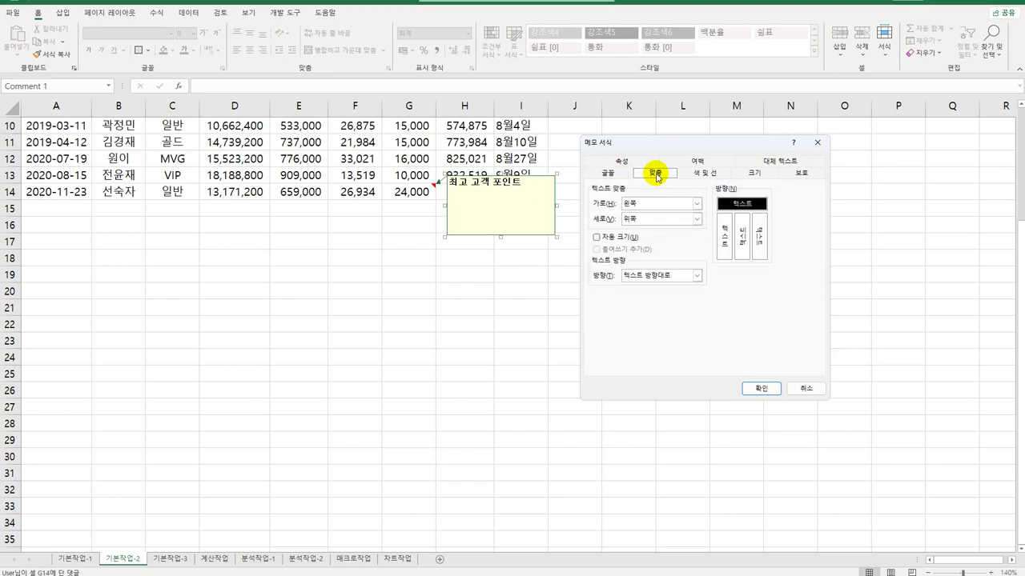
{"action": "left_click", "coordinate": [629, 238]}
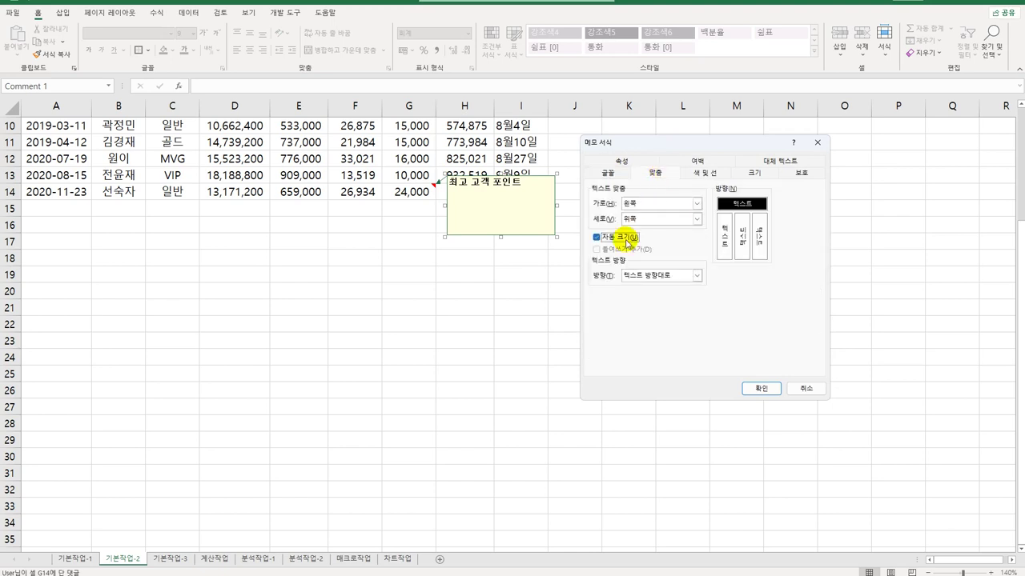
{"action": "left_click", "coordinate": [761, 388]}
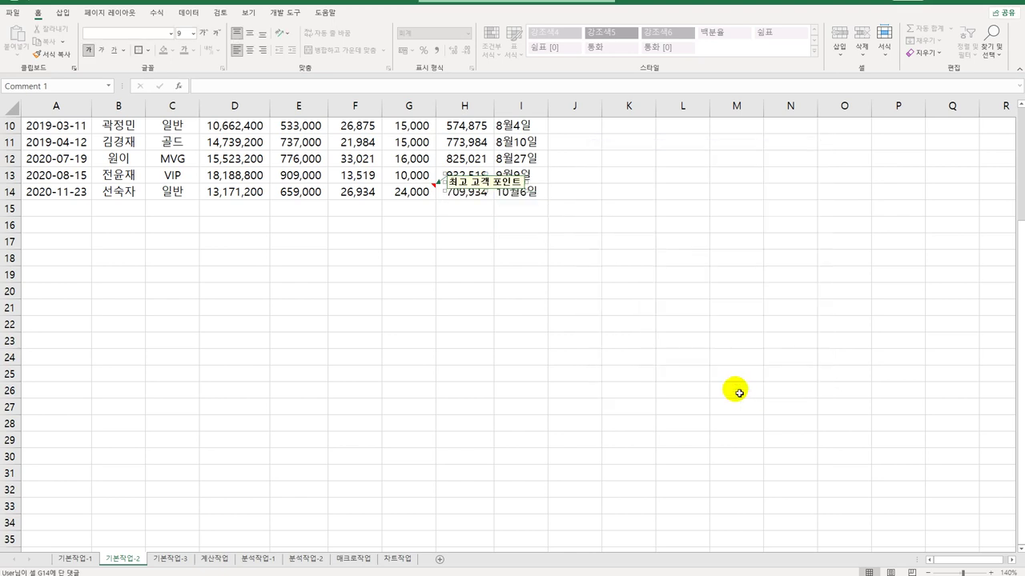
{"action": "left_click", "coordinate": [663, 370]}
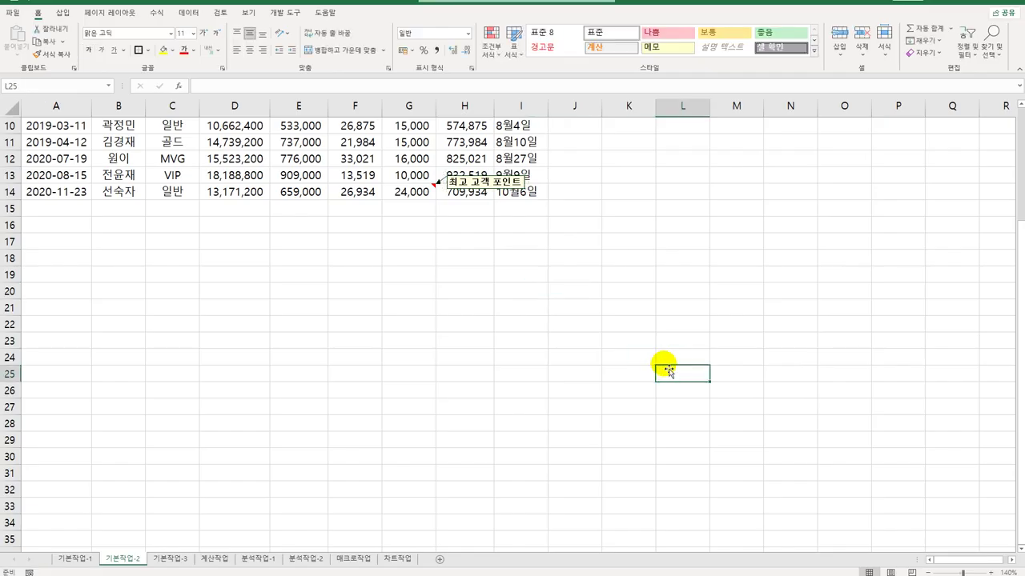
- Apply the custom number format @ "예정" to the 소멸일자 cells I5:I14 and auto-fit the width of column I
{"action": "scroll", "coordinate": [651, 358], "scroll_direction": "up", "scroll_amount": 3}
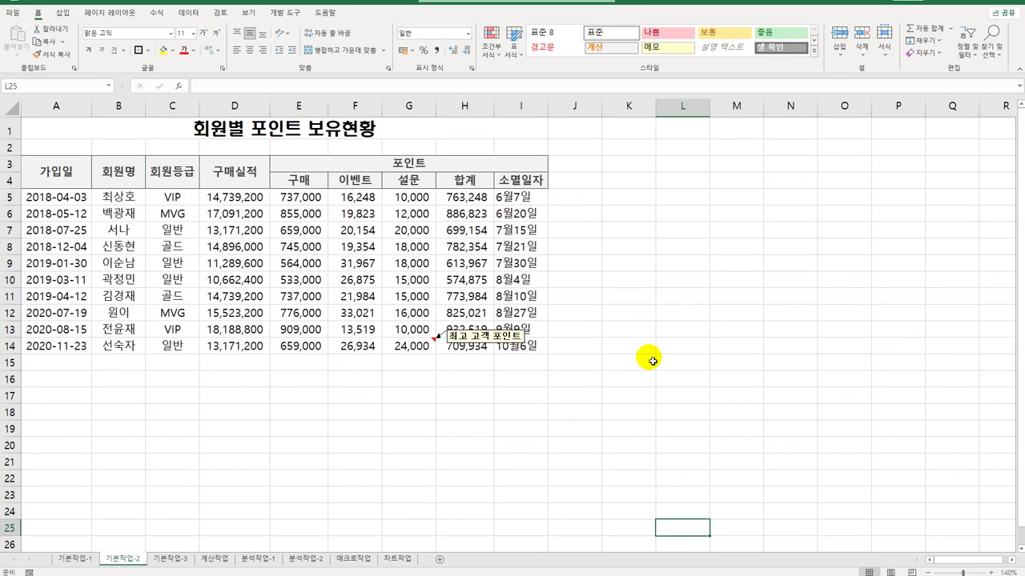
{"action": "left_click_drag", "start_coordinate": [542, 197], "coordinate": [537, 347]}
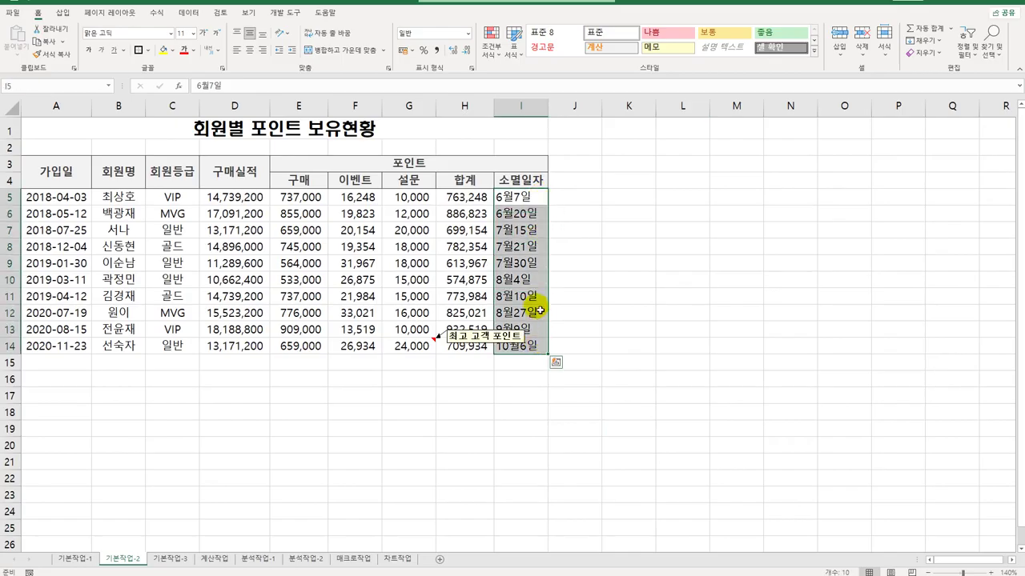
{"action": "right_click", "coordinate": [510, 205]}
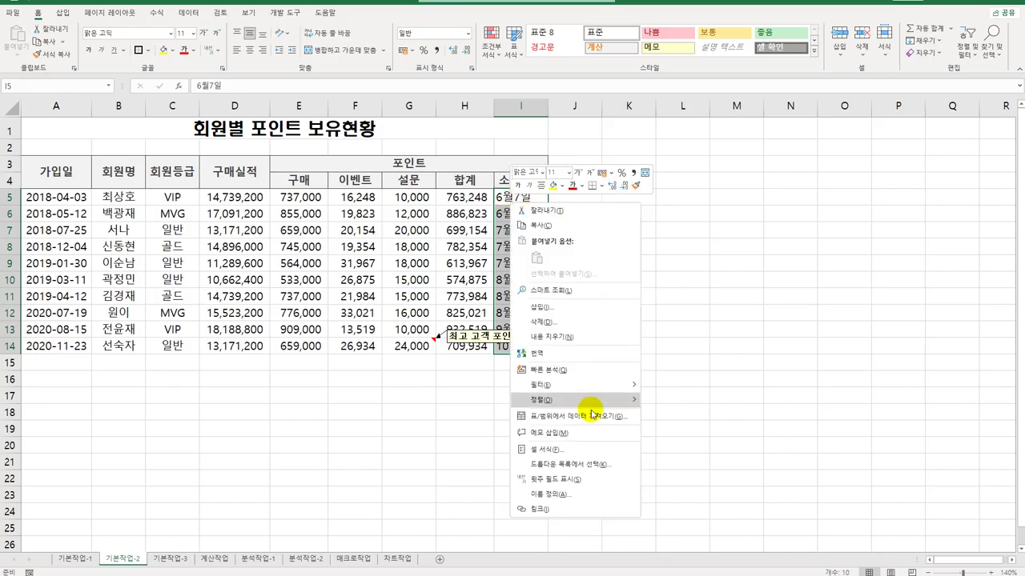
{"action": "left_click", "coordinate": [587, 453]}
{"action": "left_click_drag", "start_coordinate": [563, 305], "coordinate": [691, 134]}
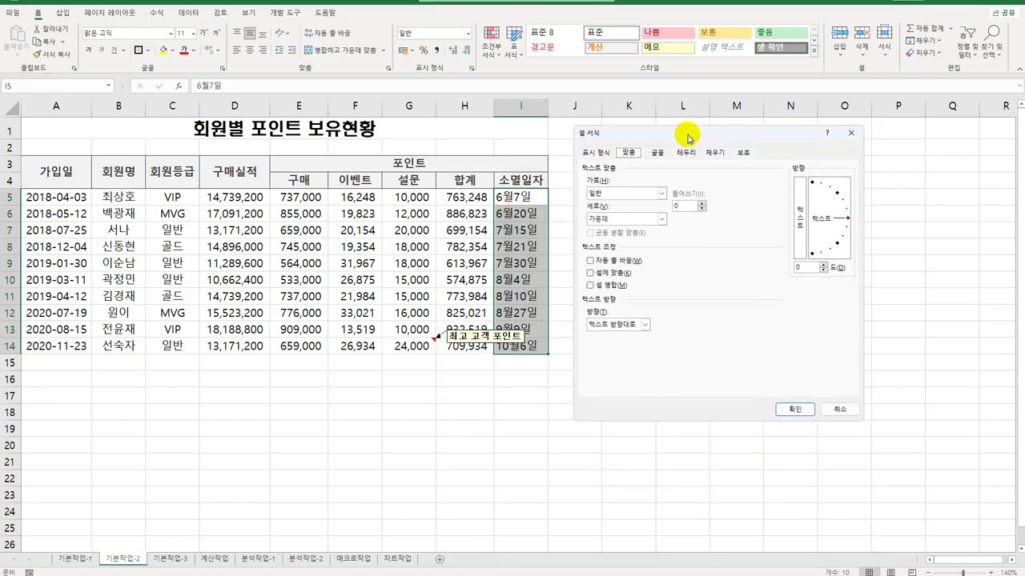
{"action": "left_click", "coordinate": [596, 152]}
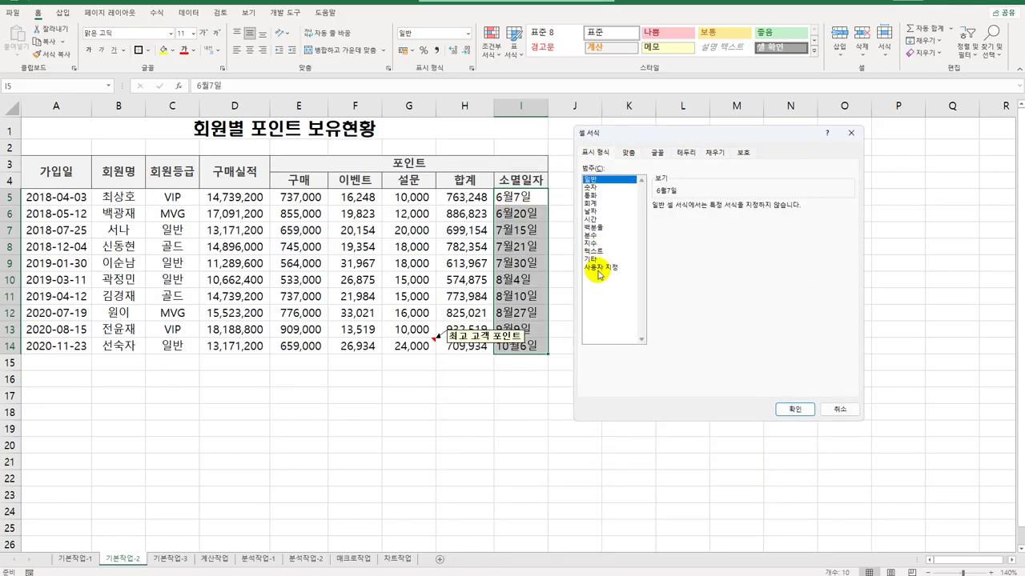
{"action": "left_click", "coordinate": [599, 267]}
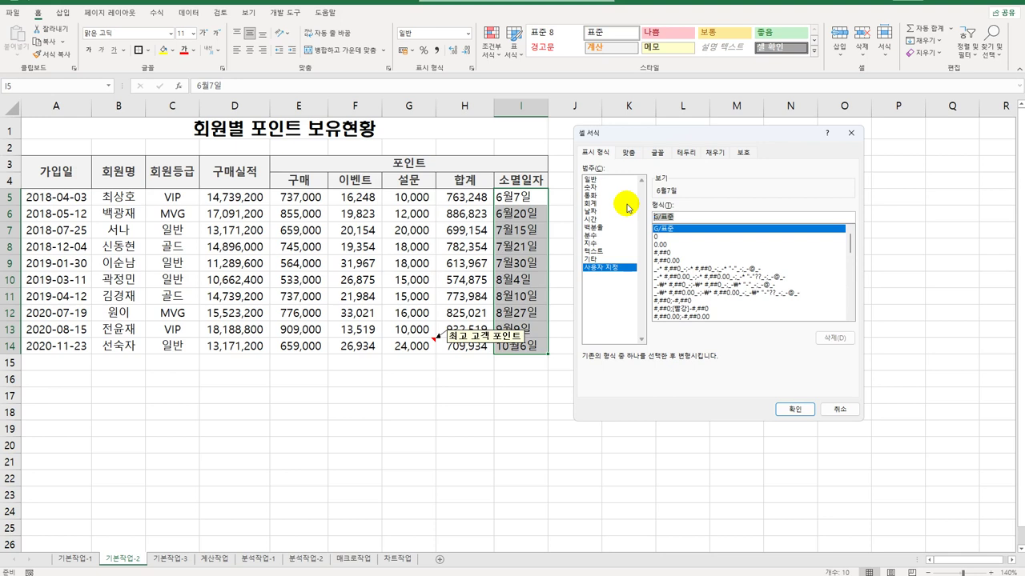
{"action": "type", "text": "@"}
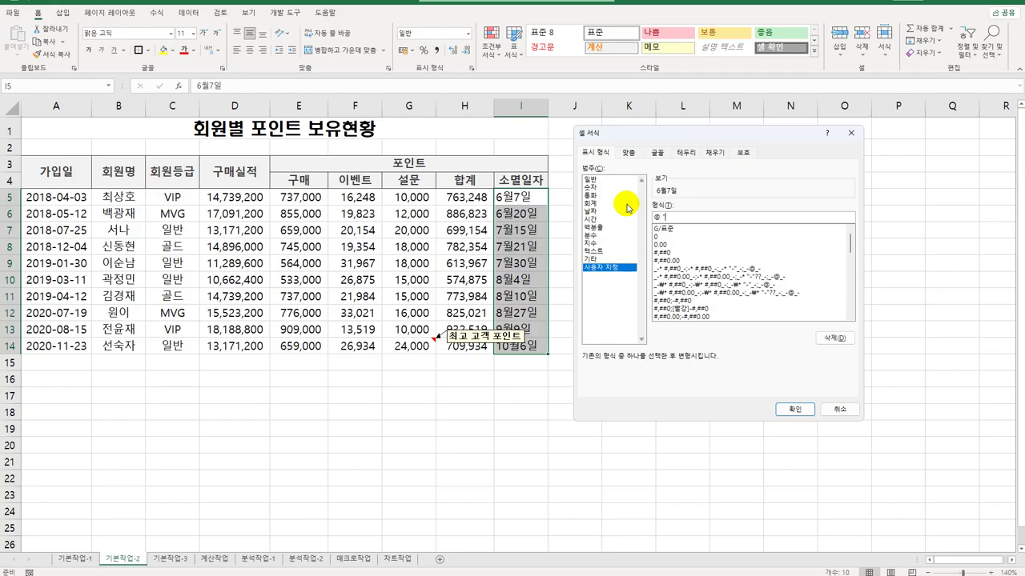
{"action": "type", "text": " 일"}
{"action": "type", "text": "정\""}
{"action": "left_click", "coordinate": [794, 410]}
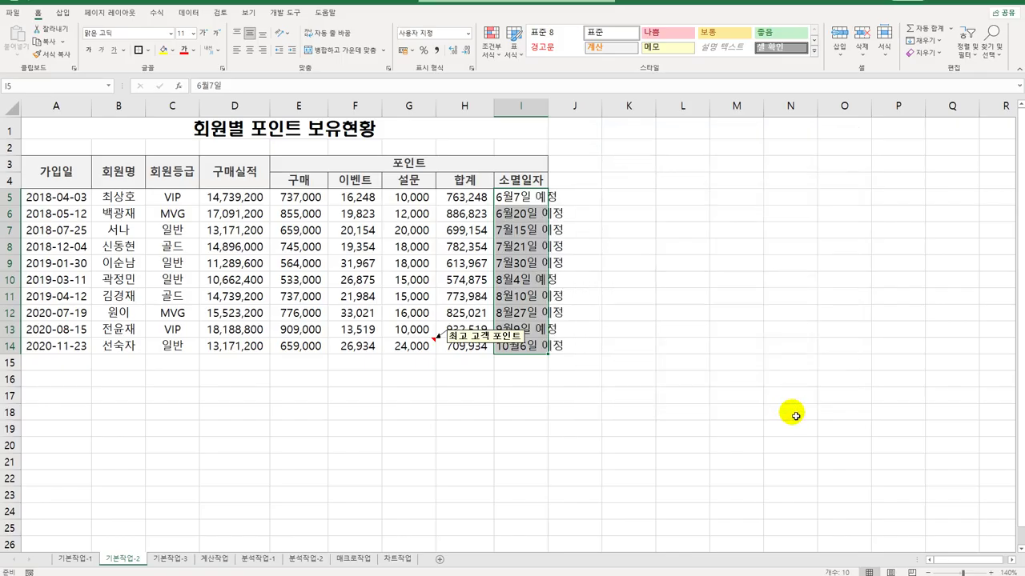
{"action": "double_click", "coordinate": [549, 106]}
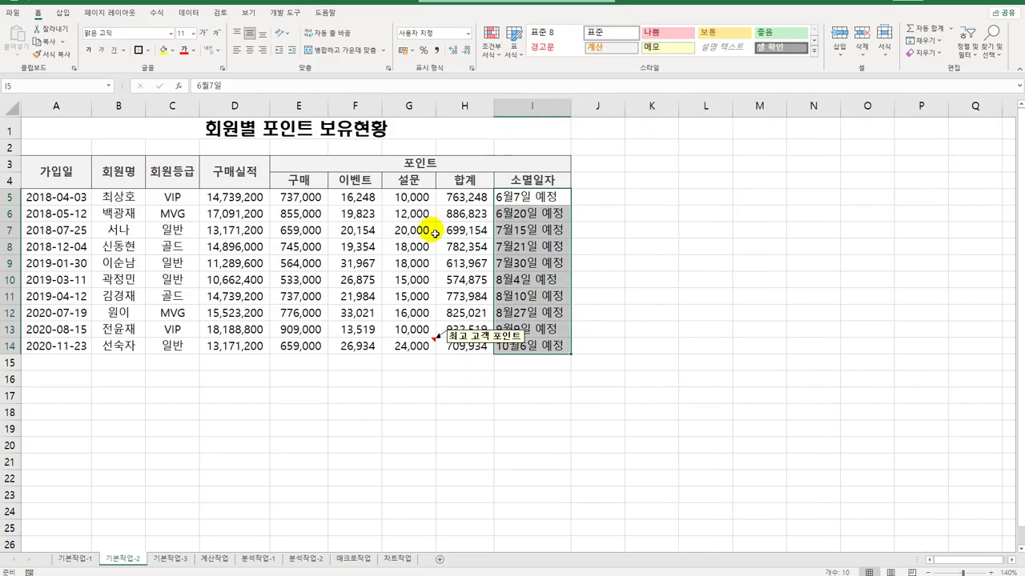
- Apply all borders (모든 테두리) to the whole table range A3:I14
{"action": "left_click_drag", "start_coordinate": [74, 176], "coordinate": [556, 344]}
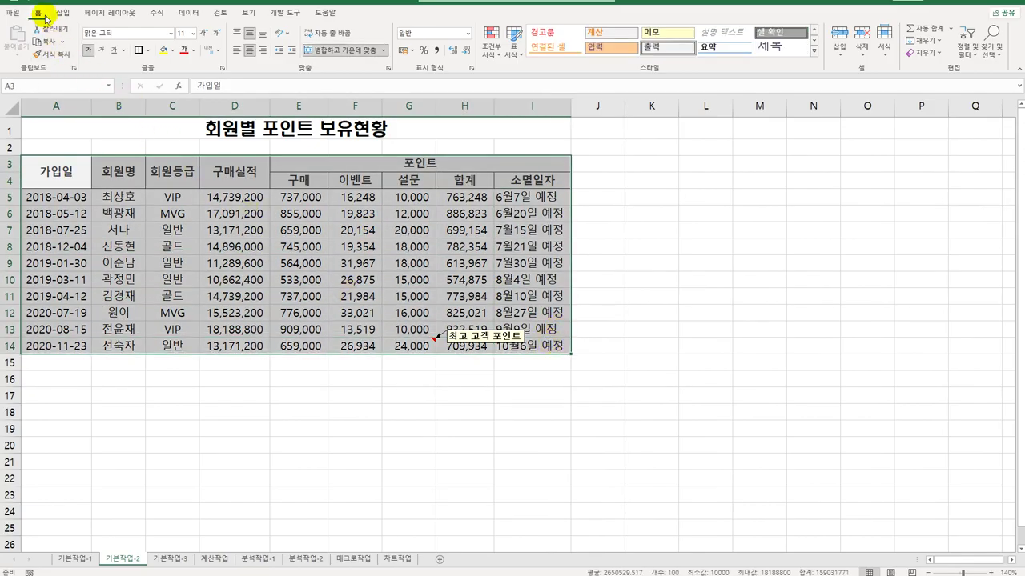
{"action": "left_click", "coordinate": [149, 50]}
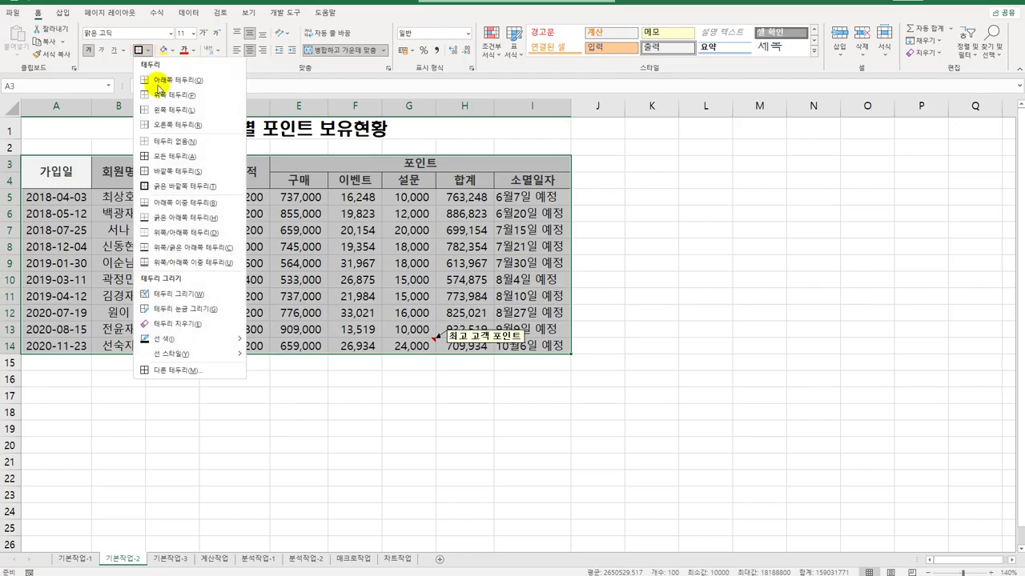
{"action": "left_click", "coordinate": [178, 167]}
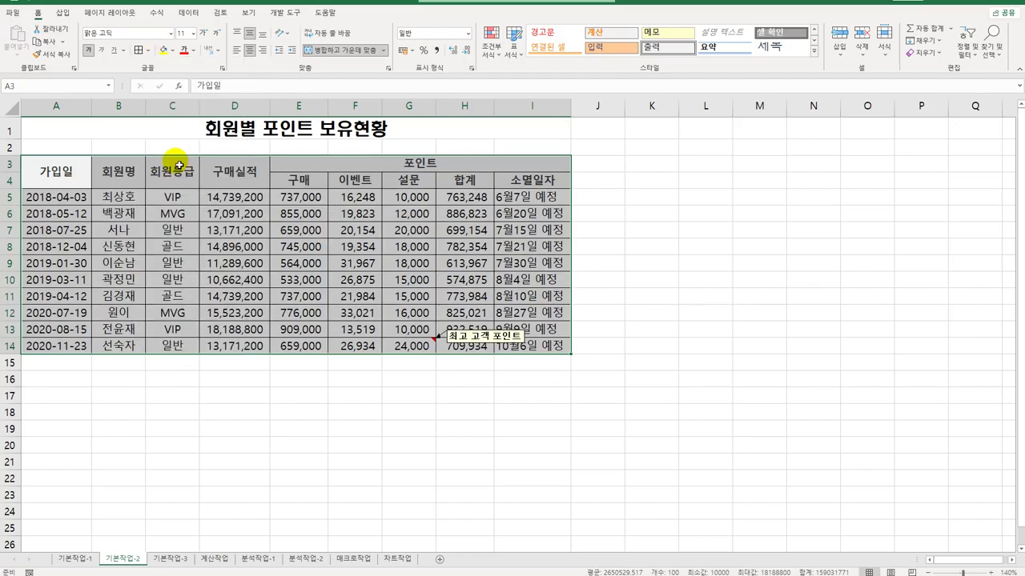
- Apply a bottom double border (아래쪽 이중 테두리) to the header range A3:I4
{"action": "left_click_drag", "start_coordinate": [85, 171], "coordinate": [515, 181]}
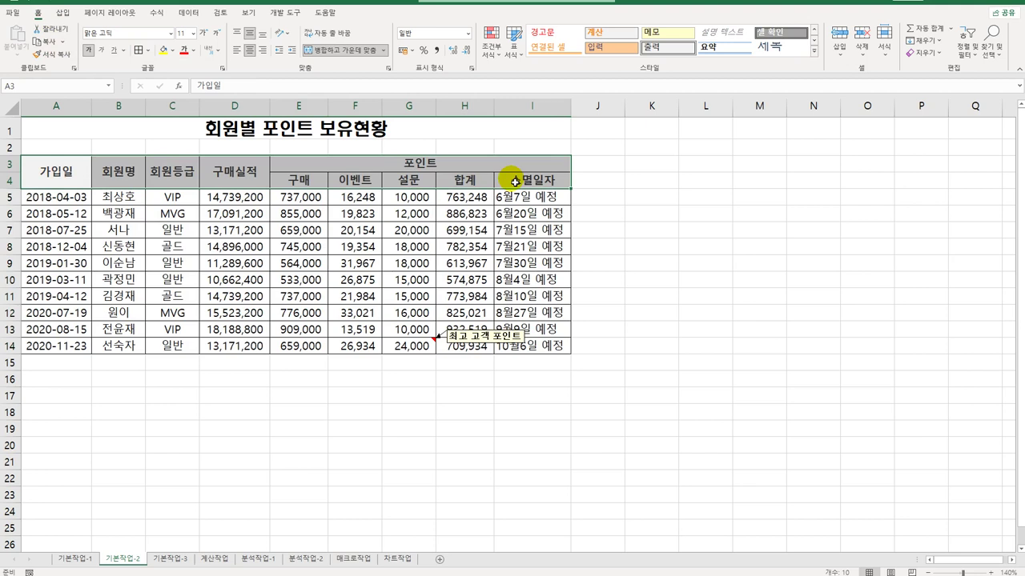
{"action": "left_click", "coordinate": [149, 50]}
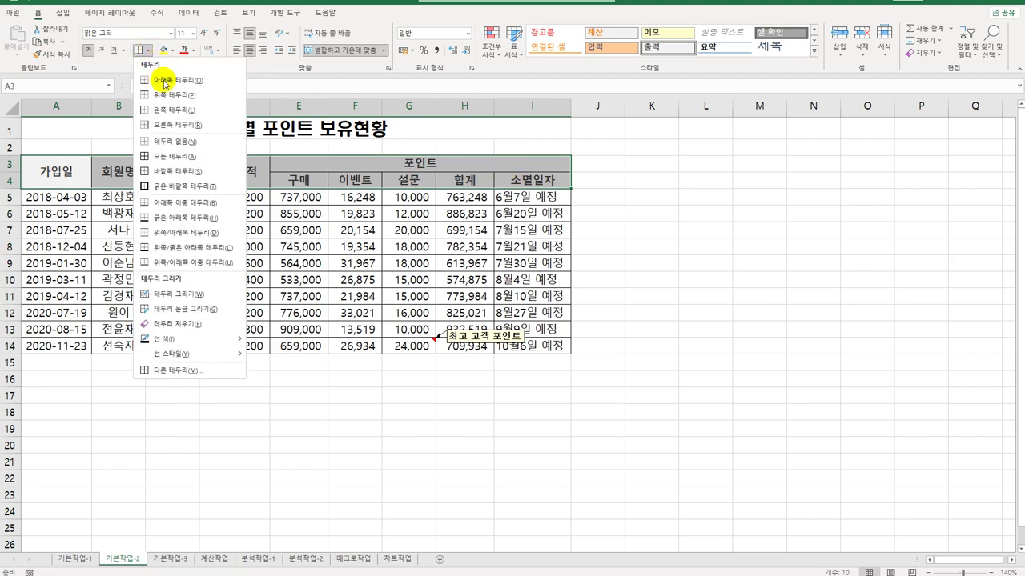
{"action": "left_click", "coordinate": [192, 202]}
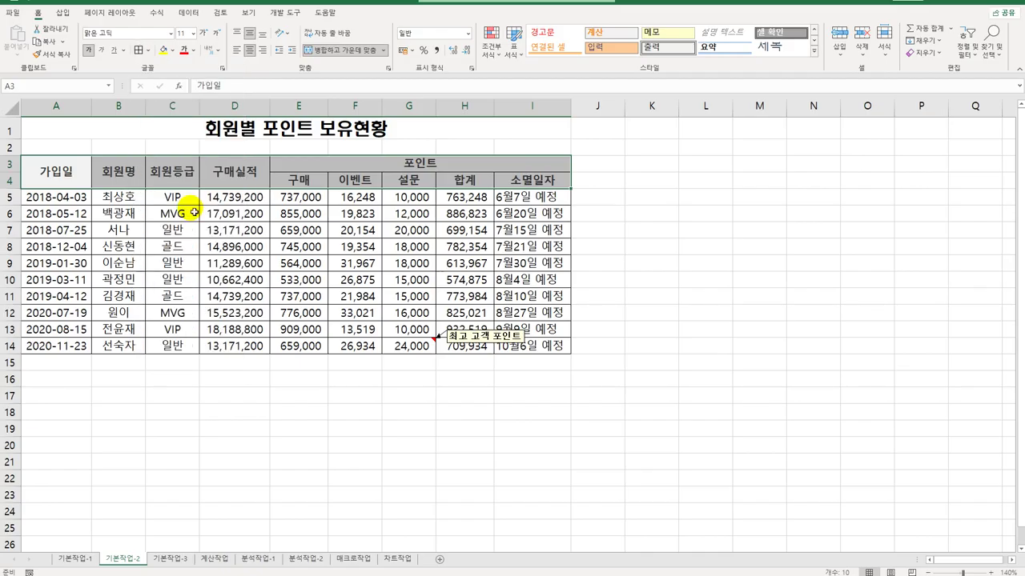
{"action": "left_click", "coordinate": [621, 315]}
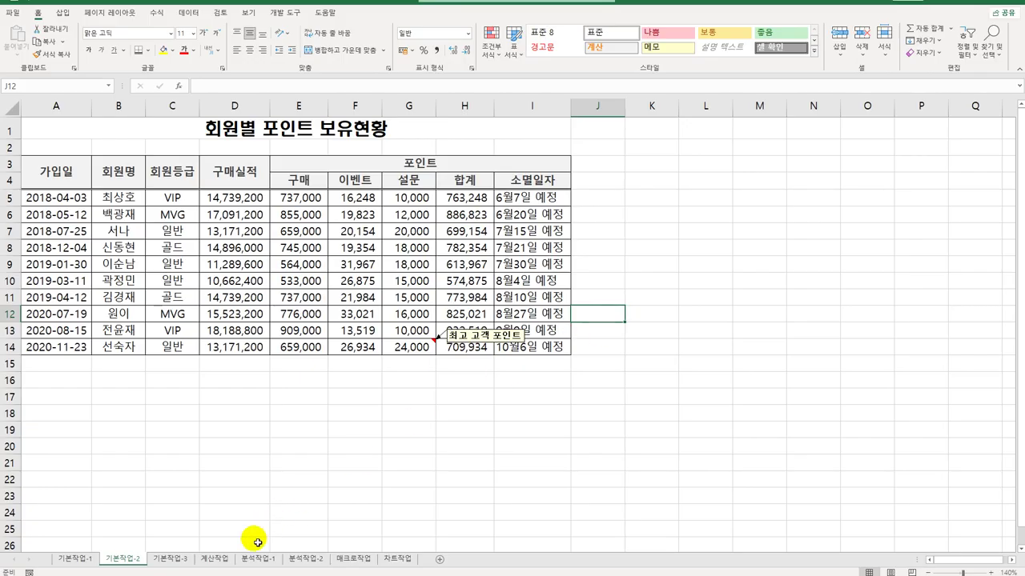
- On the 기본작업-3 sheet, enter the criteria label "조건" in cell A18
{"action": "left_click", "coordinate": [170, 560]}
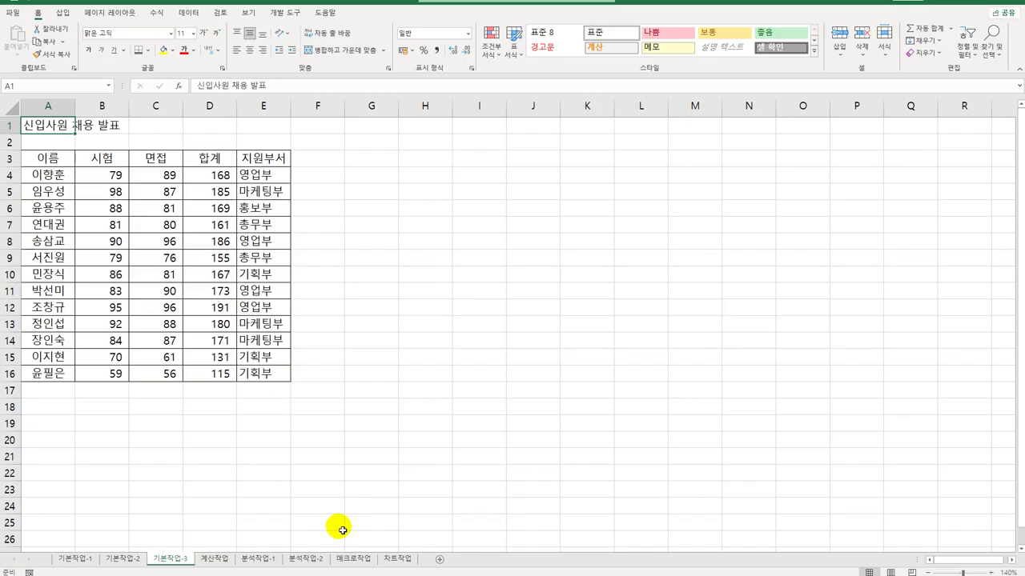
{"action": "left_click", "coordinate": [164, 161]}
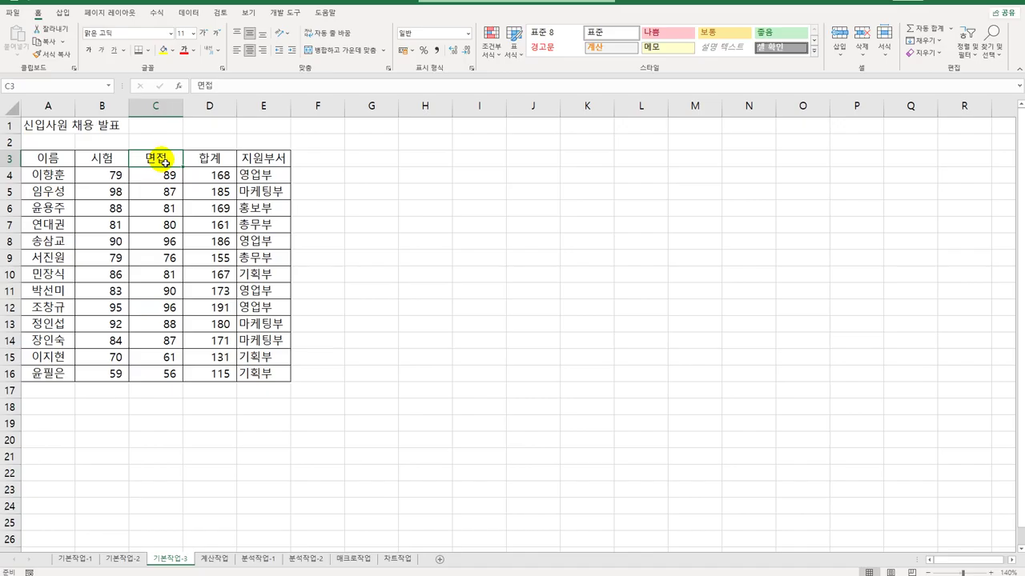
{"action": "left_click", "coordinate": [107, 157]}
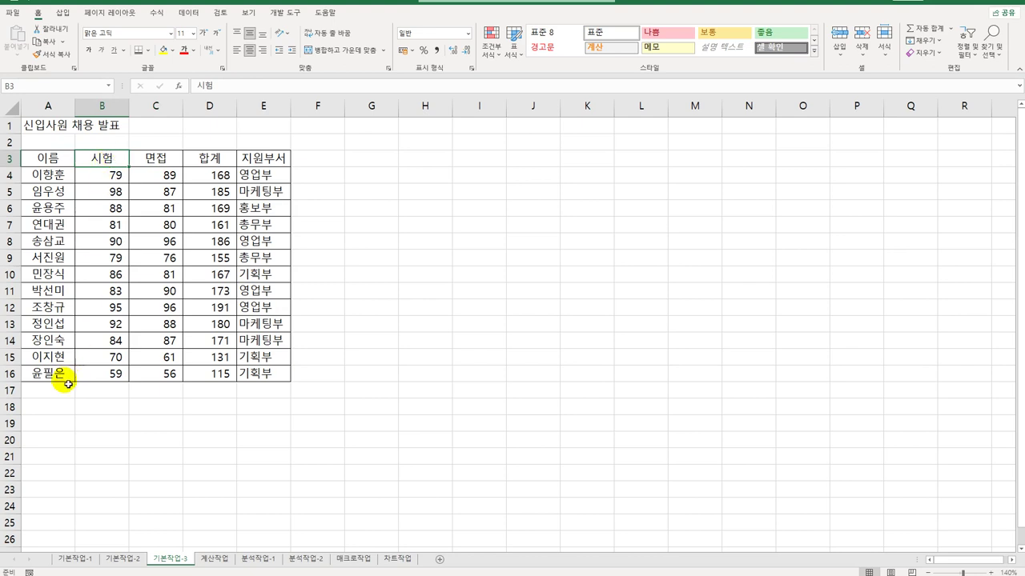
{"action": "left_click", "coordinate": [57, 408]}
{"action": "left_click_drag", "start_coordinate": [57, 408], "coordinate": [57, 423]}
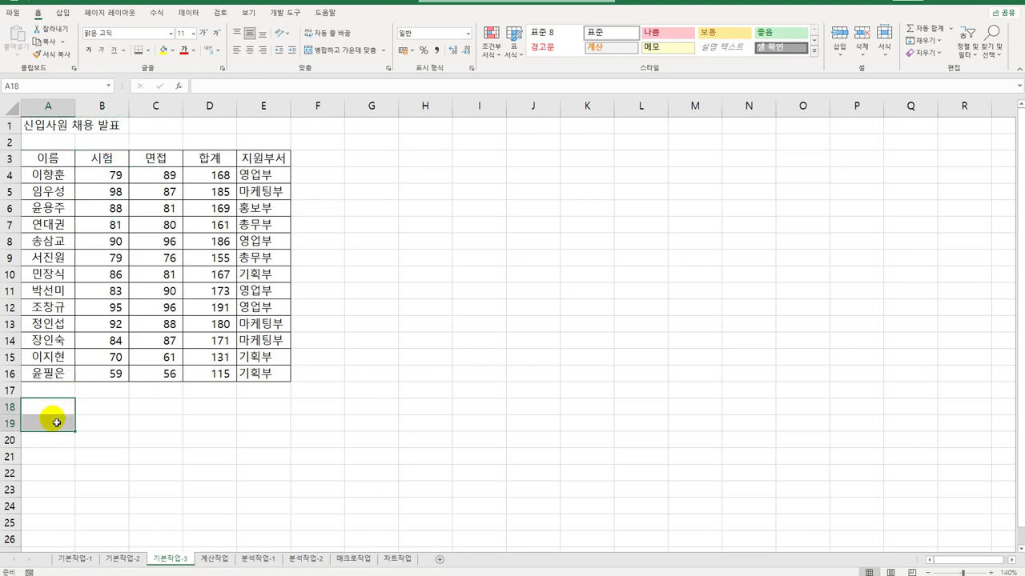
{"action": "left_click", "coordinate": [94, 156]}
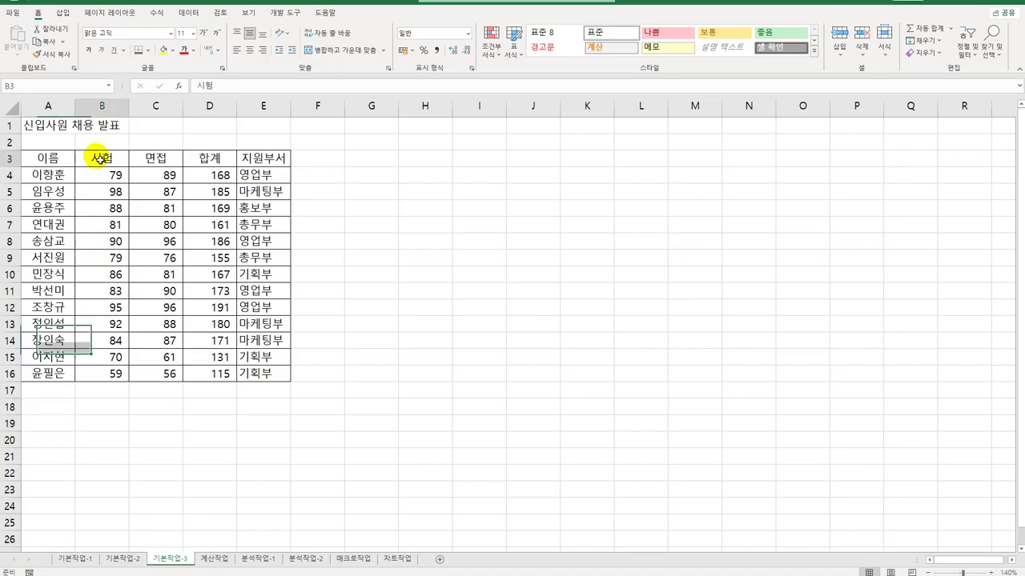
{"action": "left_click", "coordinate": [143, 155]}
{"action": "left_click", "coordinate": [48, 409]}
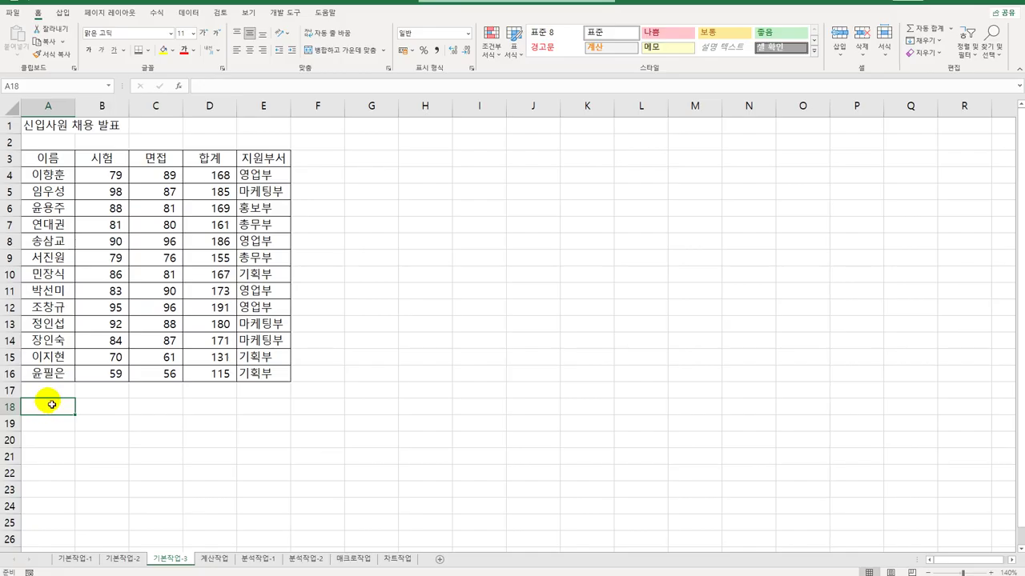
{"action": "type", "text": "조현"}
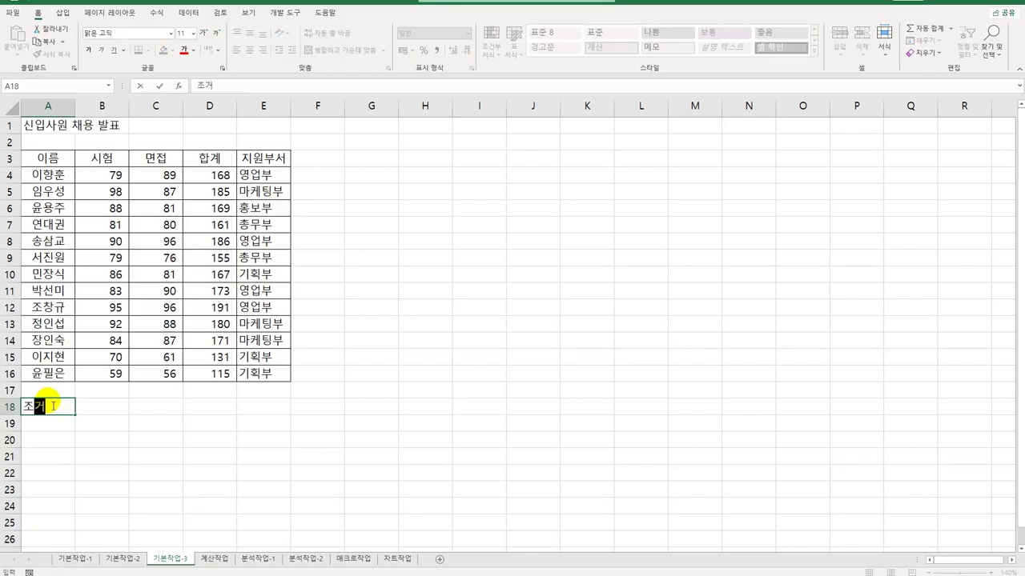
{"action": "key", "text": "Return"}
- Enter the criteria formula =C4>B4 in cell A19 to compare the interview score with the exam score
{"action": "type", "text": "="}
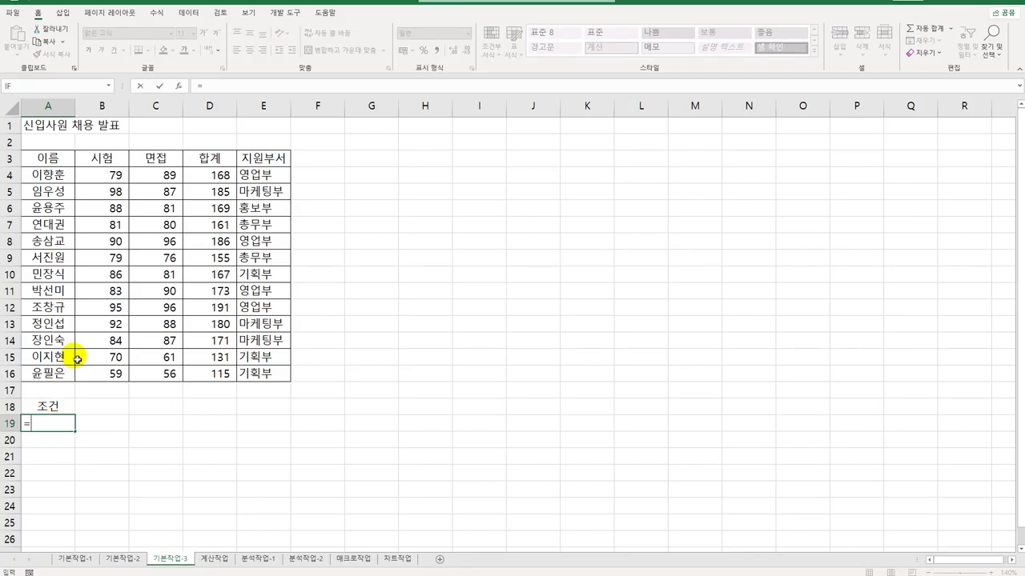
{"action": "left_click", "coordinate": [156, 174]}
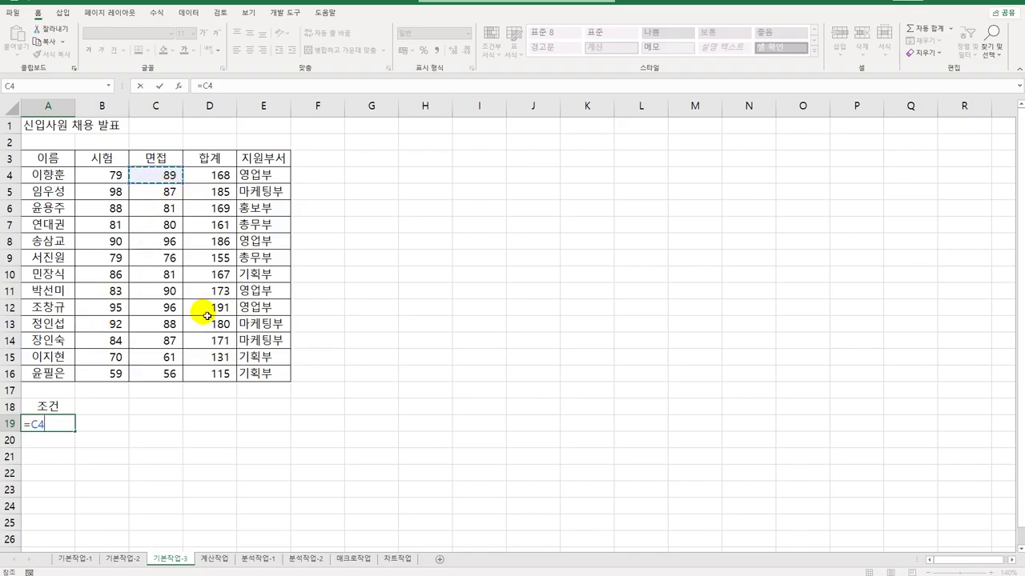
{"action": "type", "text": ">"}
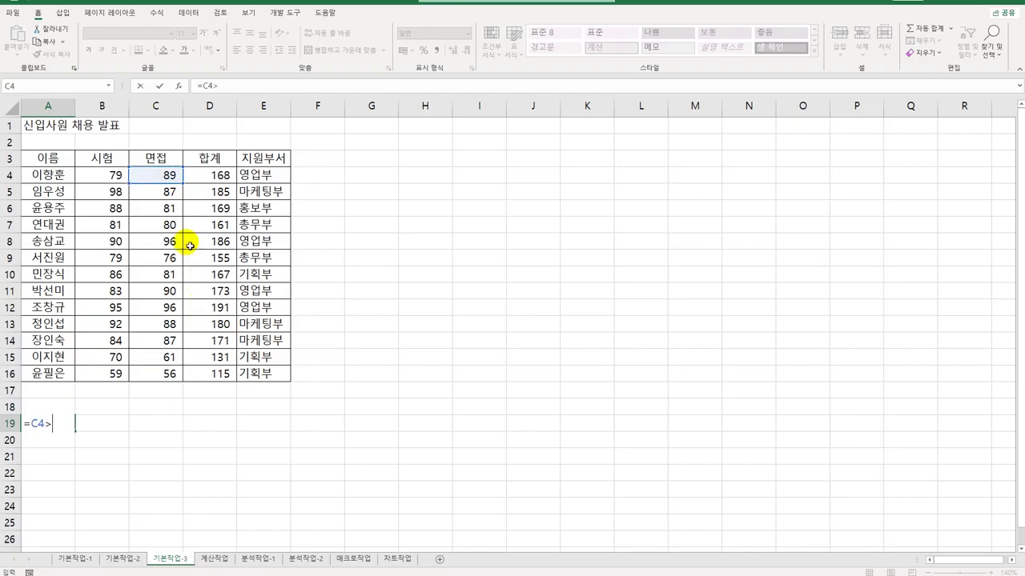
{"action": "left_click", "coordinate": [111, 174]}
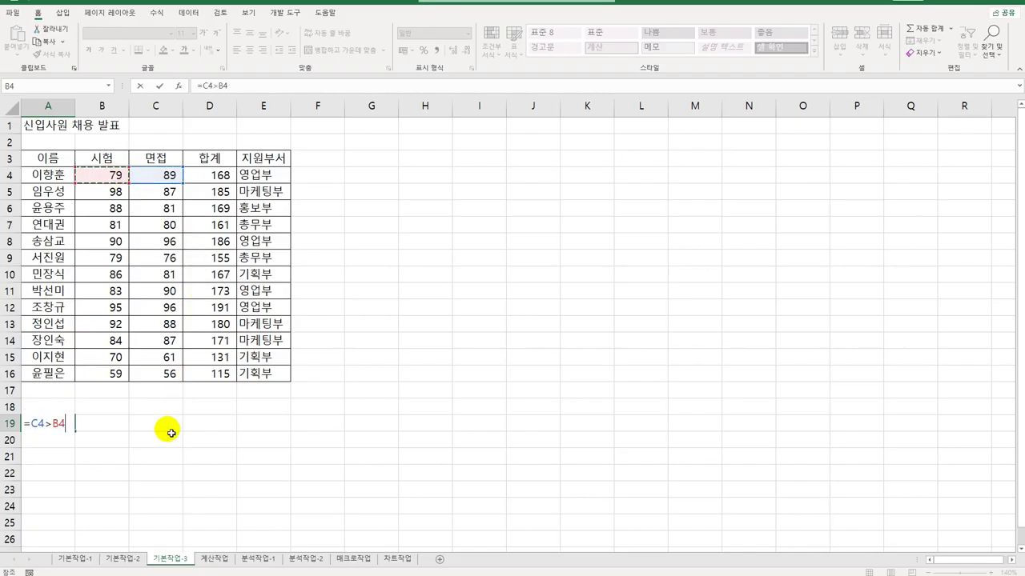
{"action": "key", "text": "Return"}
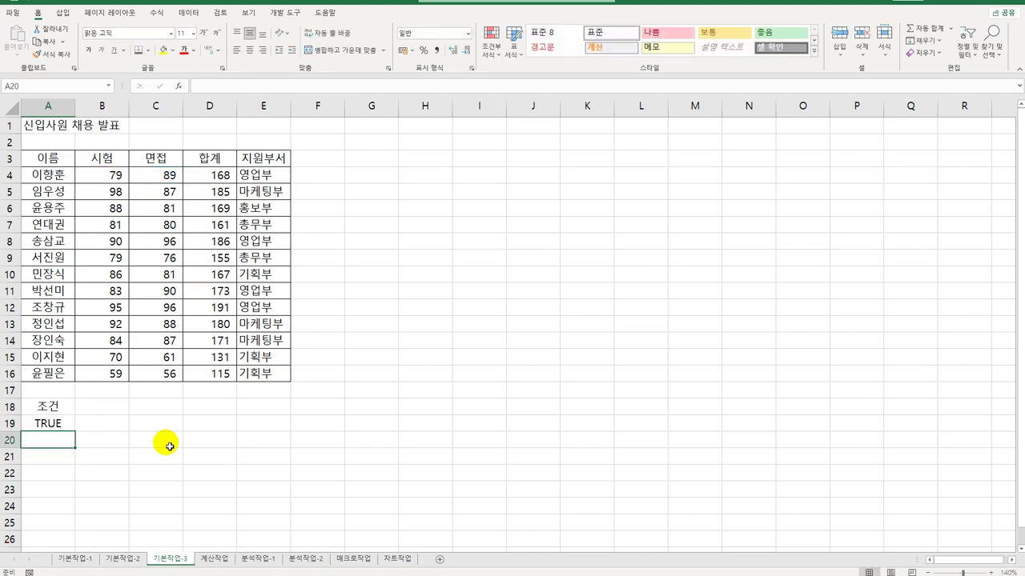
{"action": "left_click", "coordinate": [64, 424]}
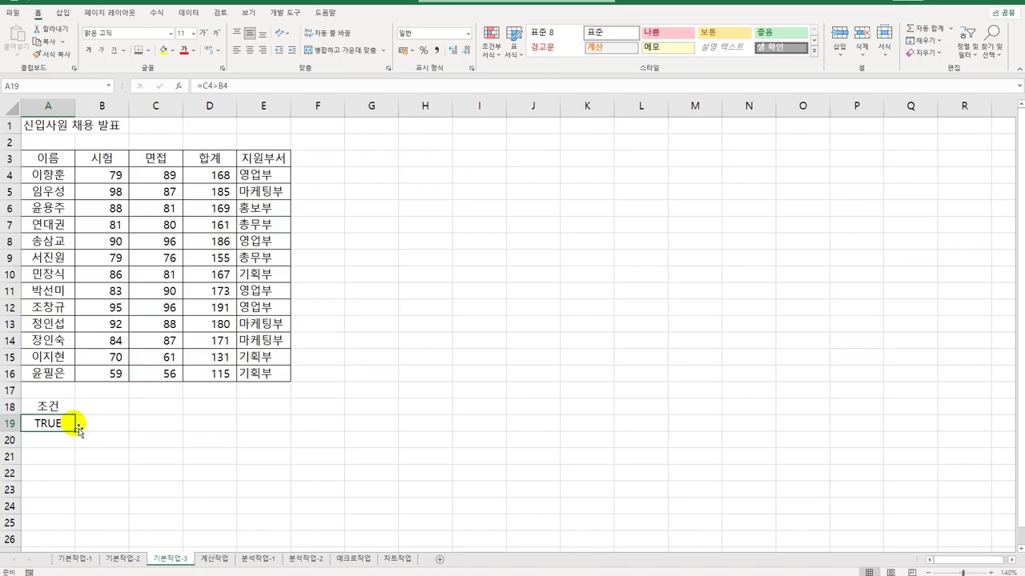
- Set up an advanced filter (고급 필터) on the recruitment table A3:E16 with A18:A19 as the criteria range
{"action": "left_click", "coordinate": [103, 309]}
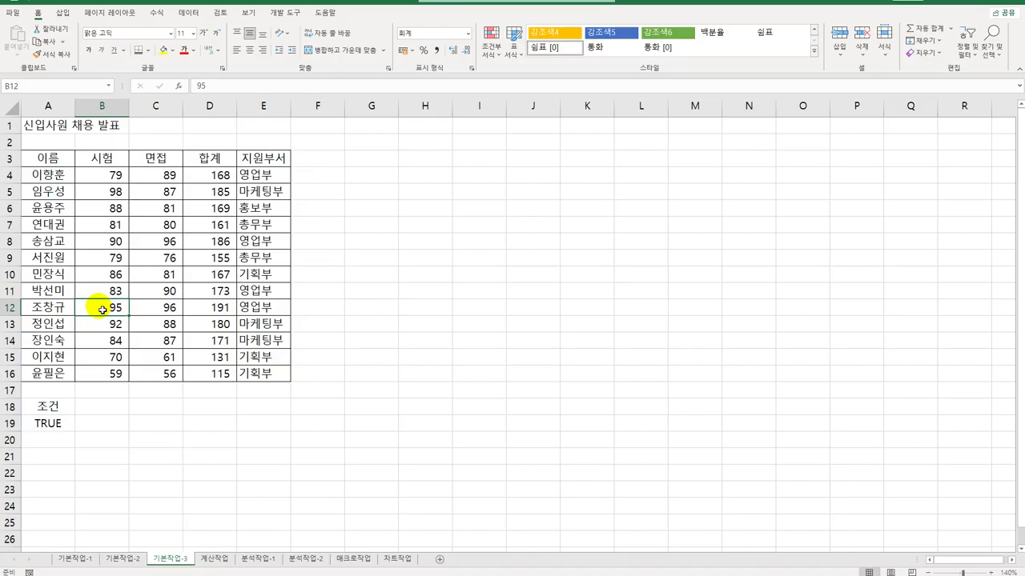
{"action": "left_click", "coordinate": [189, 12]}
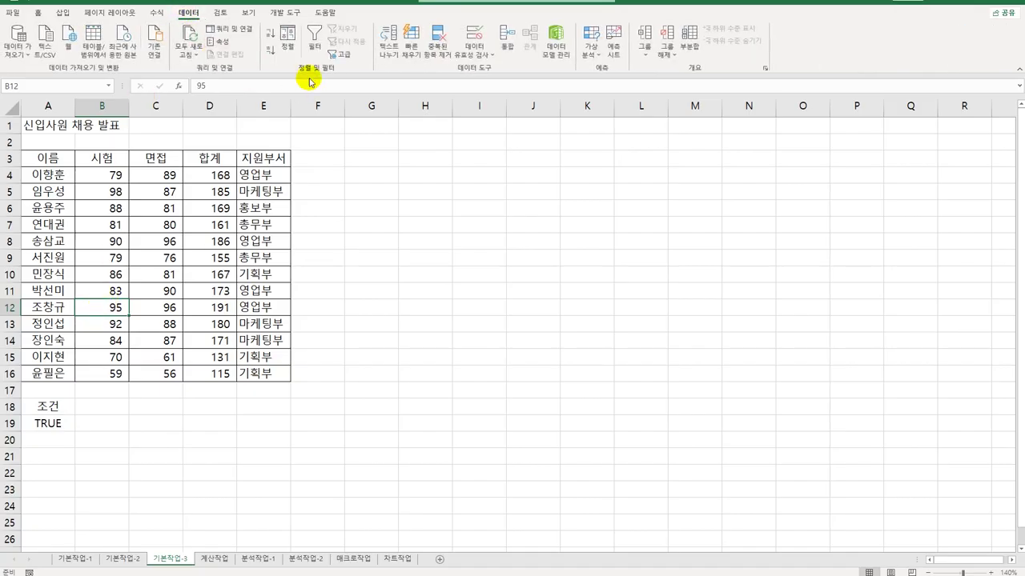
{"action": "left_click", "coordinate": [341, 56]}
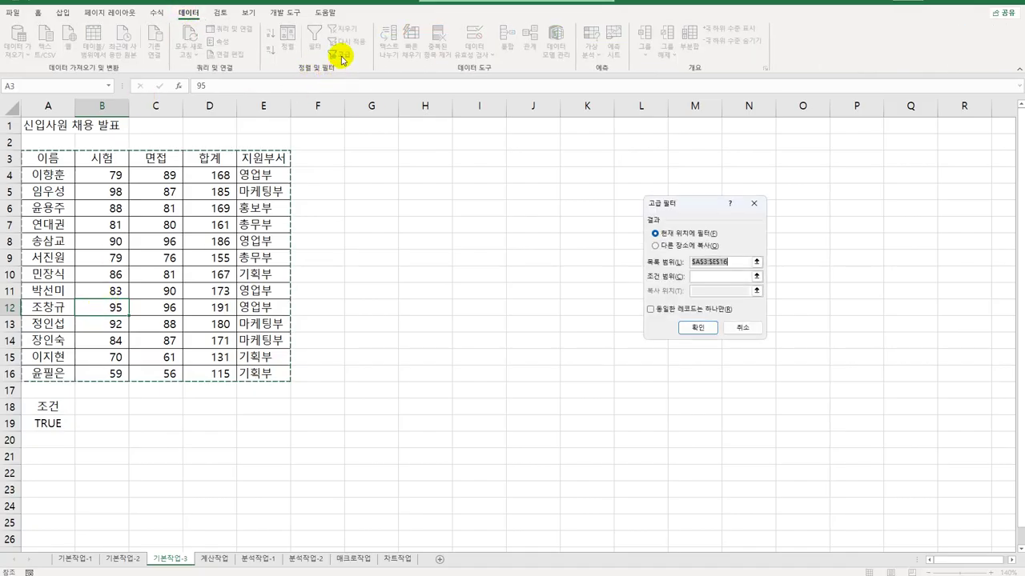
{"action": "left_click_drag", "start_coordinate": [691, 201], "coordinate": [445, 158]}
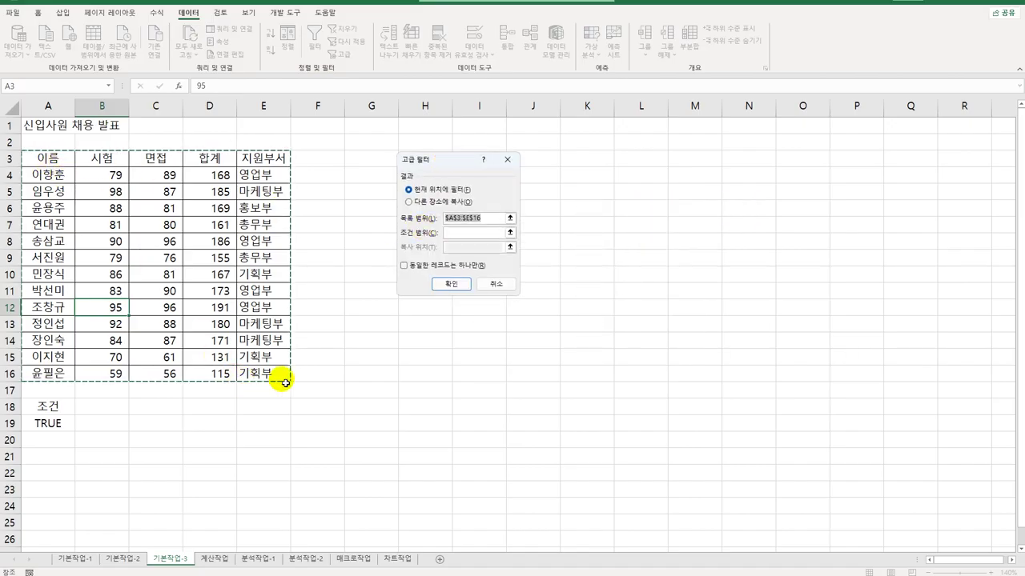
{"action": "left_click", "coordinate": [446, 232]}
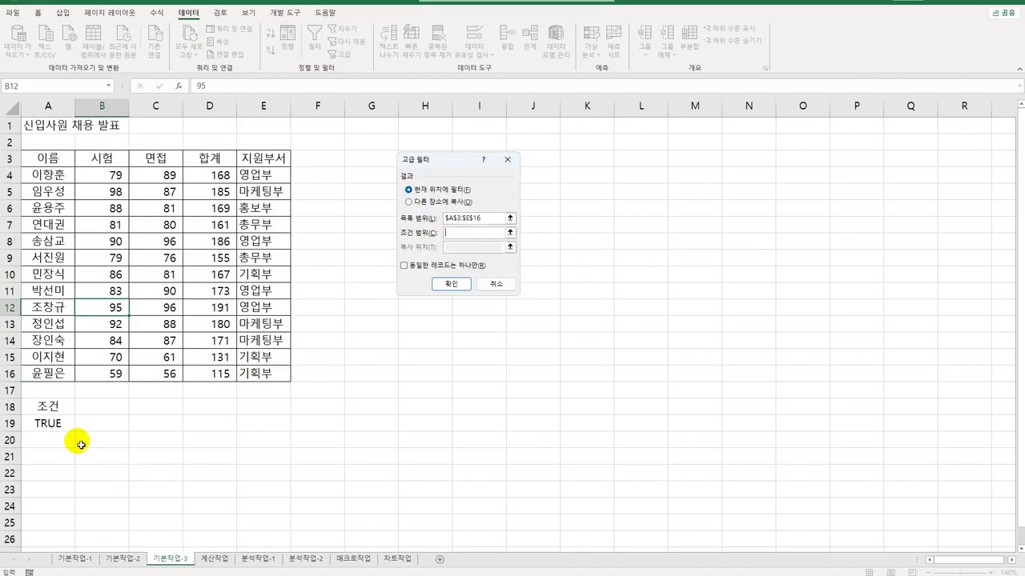
{"action": "left_click_drag", "start_coordinate": [46, 407], "coordinate": [48, 423]}
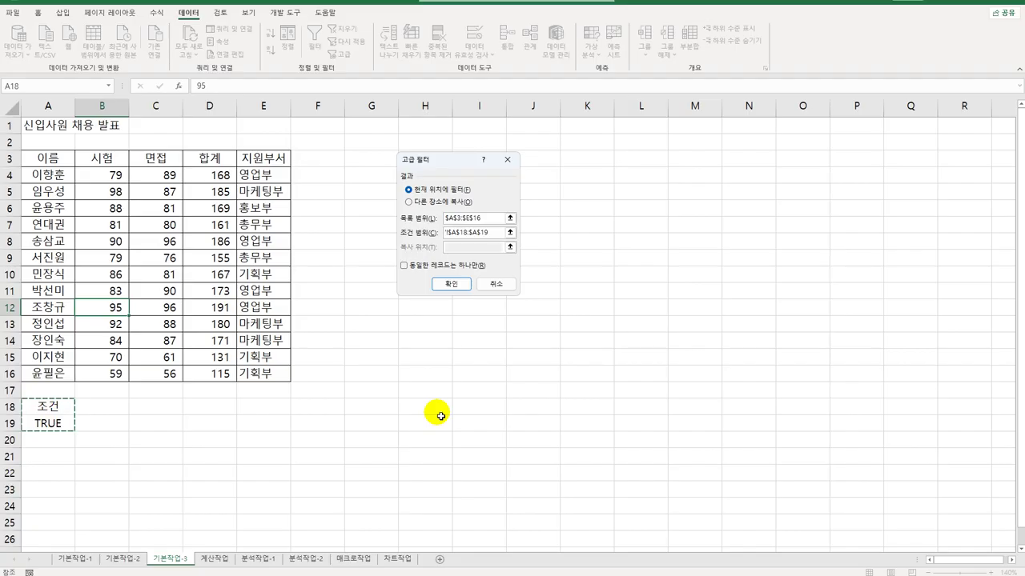
- Choose to copy the filter results to another location (다른 장소에 복사) starting at cell A22, and run the filter
{"action": "left_click", "coordinate": [424, 202]}
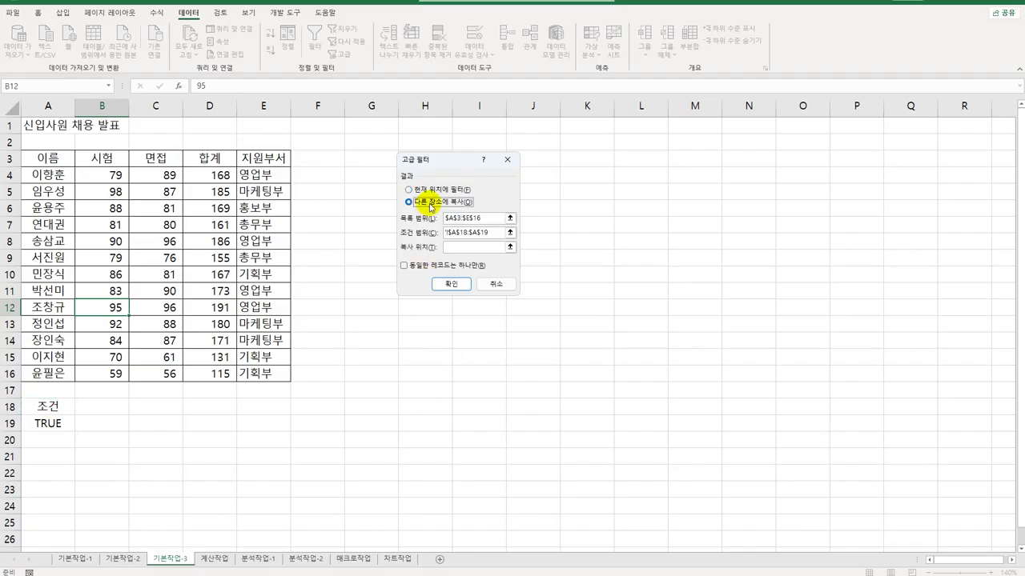
{"action": "left_click", "coordinate": [469, 250]}
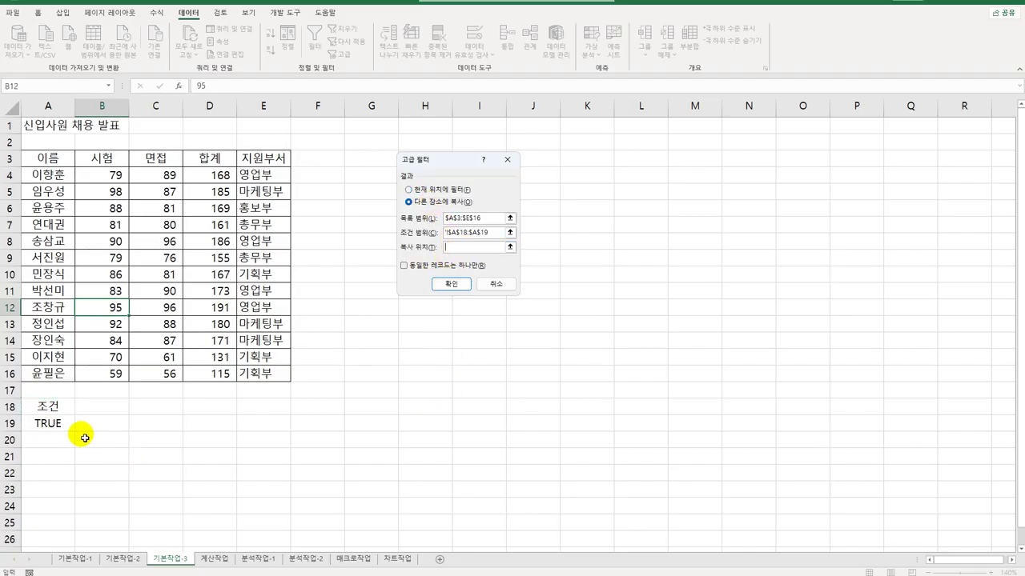
{"action": "left_click", "coordinate": [42, 475]}
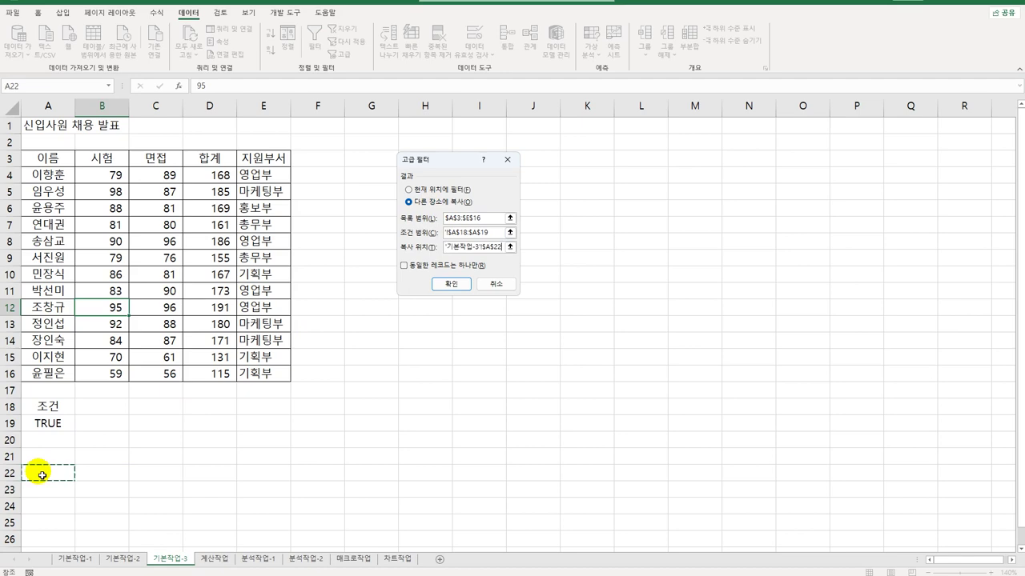
{"action": "left_click", "coordinate": [441, 285]}
{"action": "scroll", "coordinate": [405, 393], "scroll_direction": "down", "scroll_amount": 3}
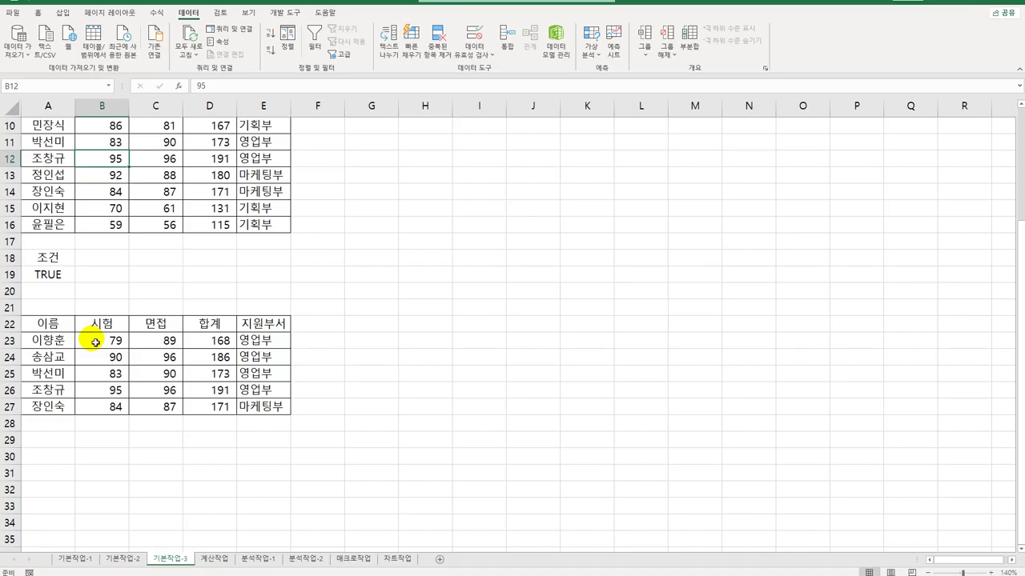
- On the 계산작업 sheet, start a RANK.EQ formula in cell F3 of the 평가결과 column and open its function arguments
{"action": "left_click", "coordinate": [213, 558]}
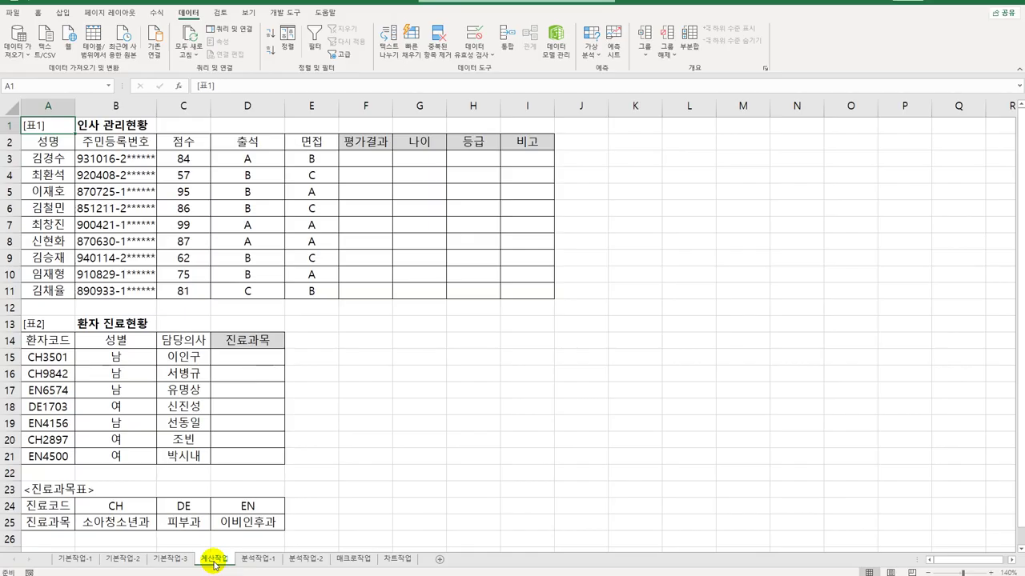
{"action": "left_click_drag", "start_coordinate": [366, 159], "coordinate": [361, 290]}
{"action": "left_click", "coordinate": [366, 161]}
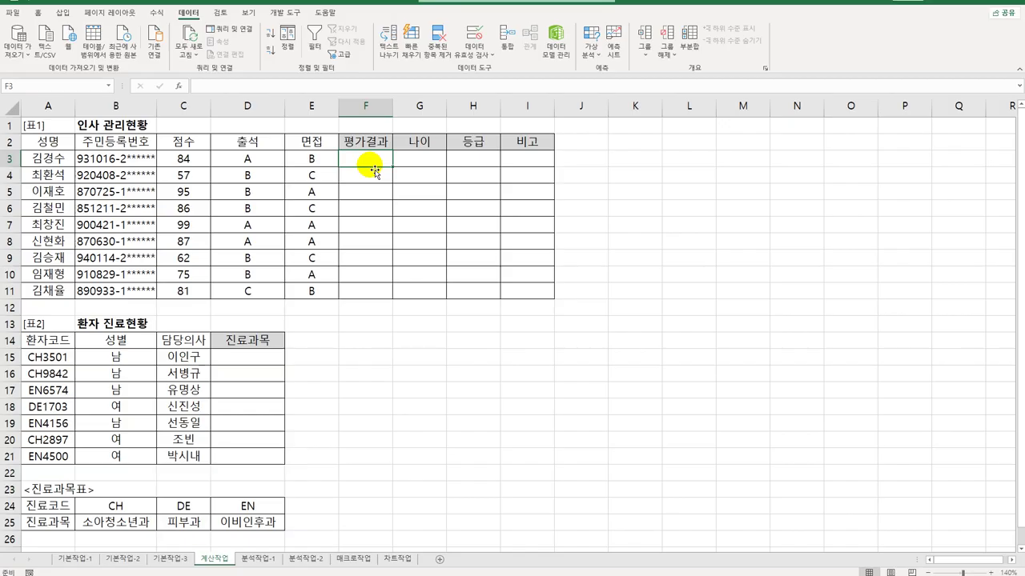
{"action": "type", "text": "=ㄱ"}
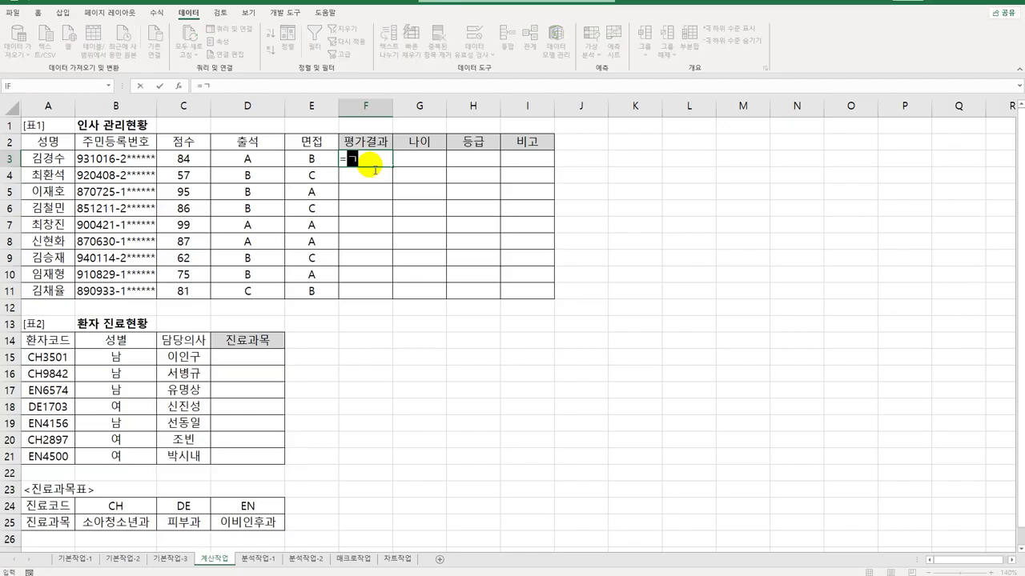
{"action": "key", "text": "BackSpace"}
{"action": "key", "text": "Hangul"}
{"action": "type", "text": "RA"}
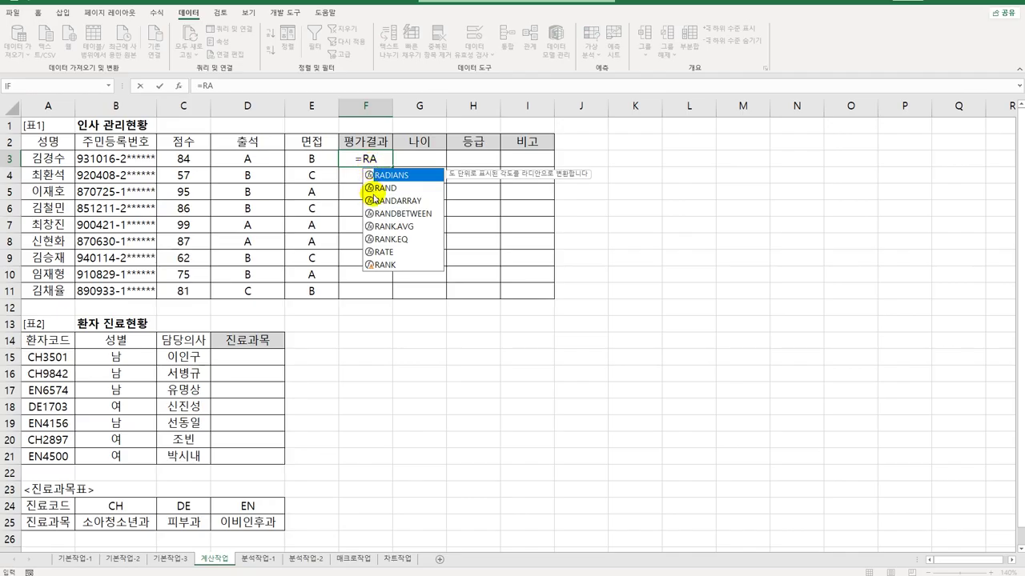
{"action": "double_click", "coordinate": [399, 244]}
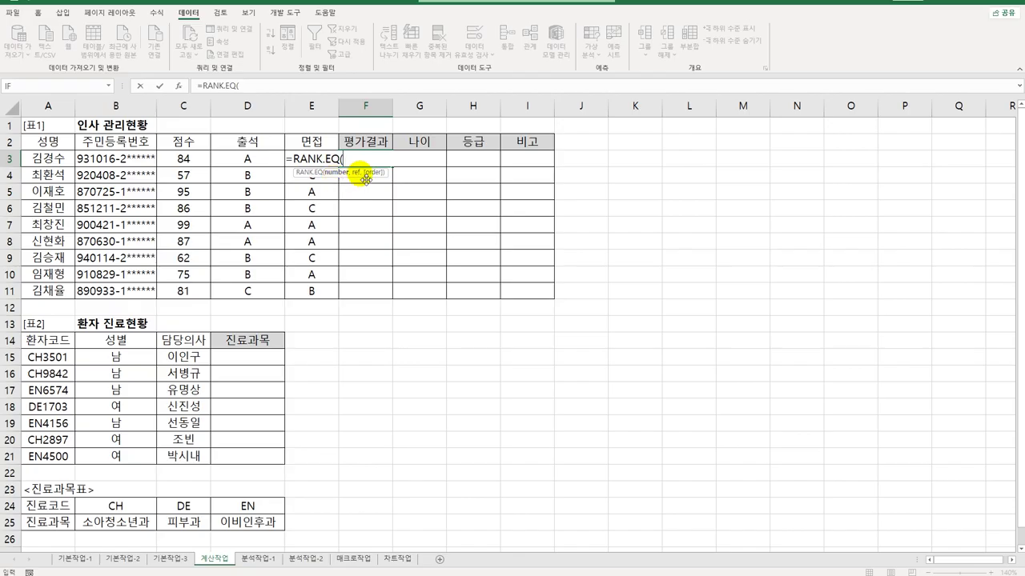
{"action": "left_click", "coordinate": [180, 85]}
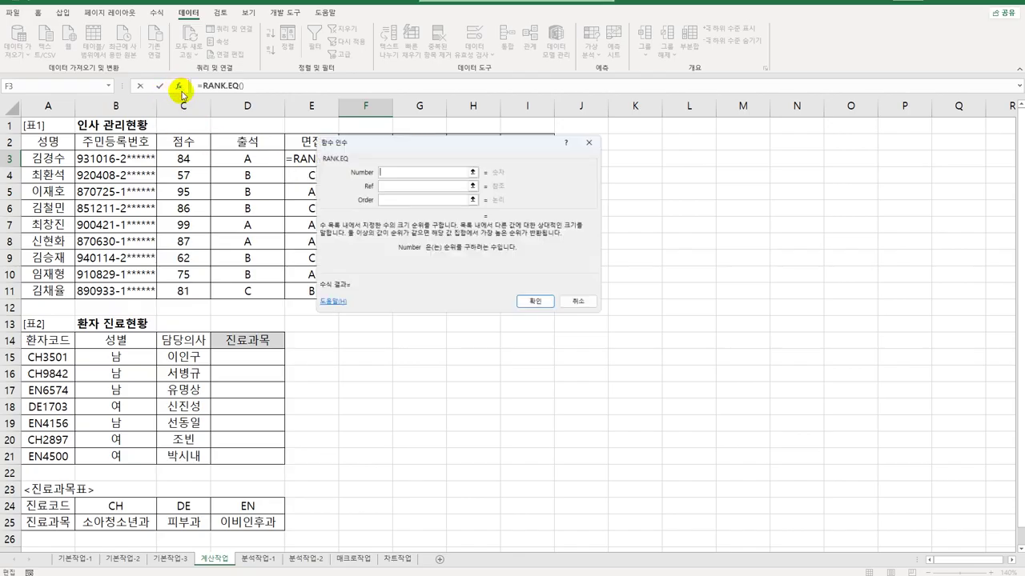
{"action": "left_click_drag", "start_coordinate": [530, 142], "coordinate": [692, 164]}
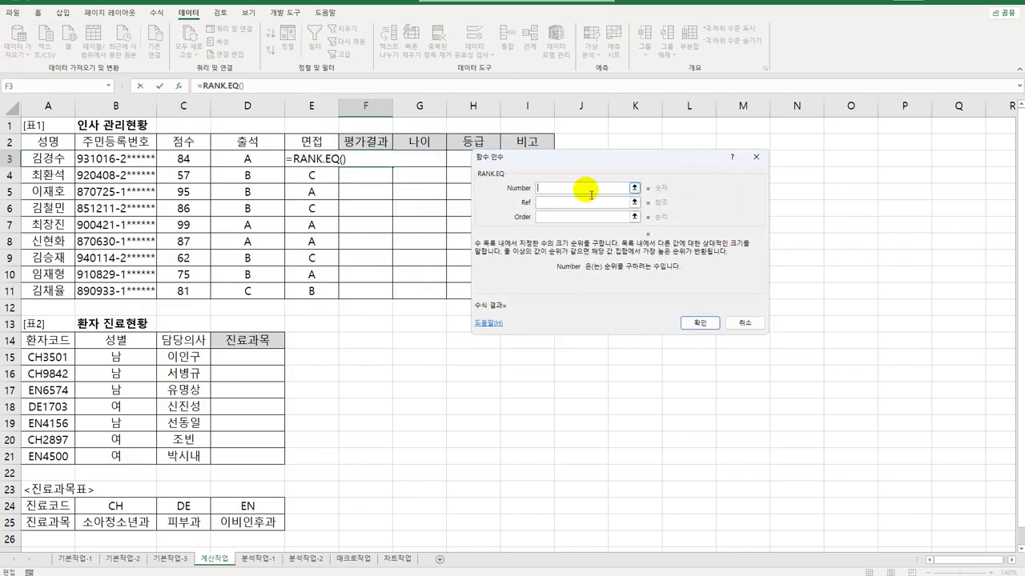
- Set the RANK.EQ arguments to Number C3, Ref $C$3:$C$11 and Order 0, and fill the formula down to F11
{"action": "left_click", "coordinate": [183, 159]}
{"action": "left_click", "coordinate": [568, 205]}
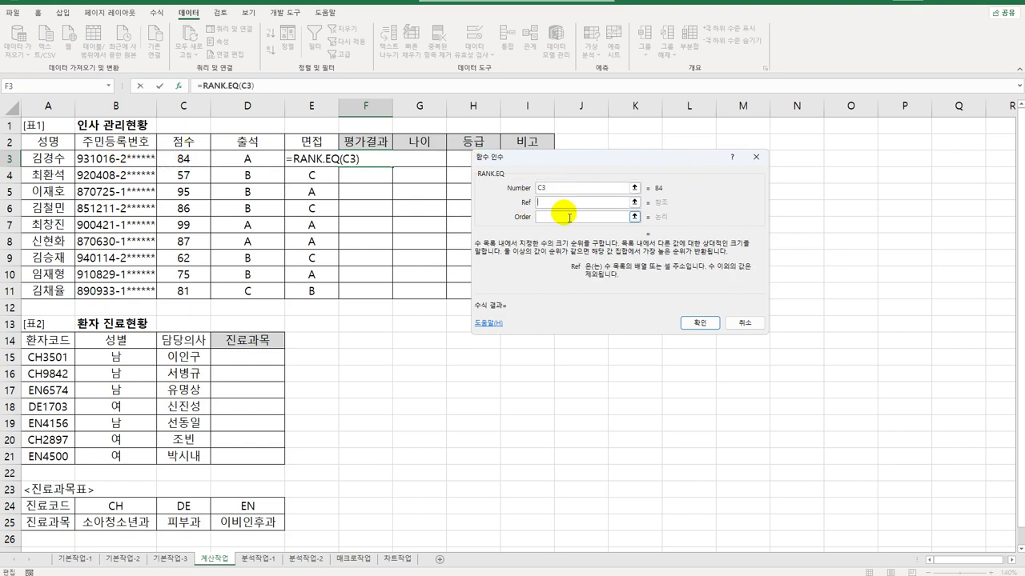
{"action": "left_click", "coordinate": [196, 164]}
{"action": "left_click_drag", "start_coordinate": [196, 165], "coordinate": [192, 292]}
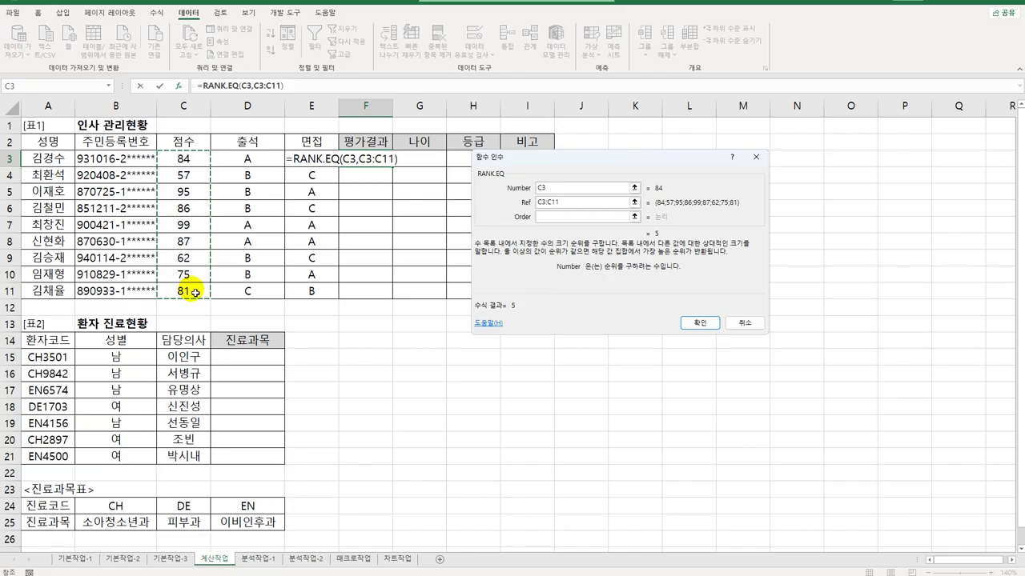
{"action": "key", "text": "F4"}
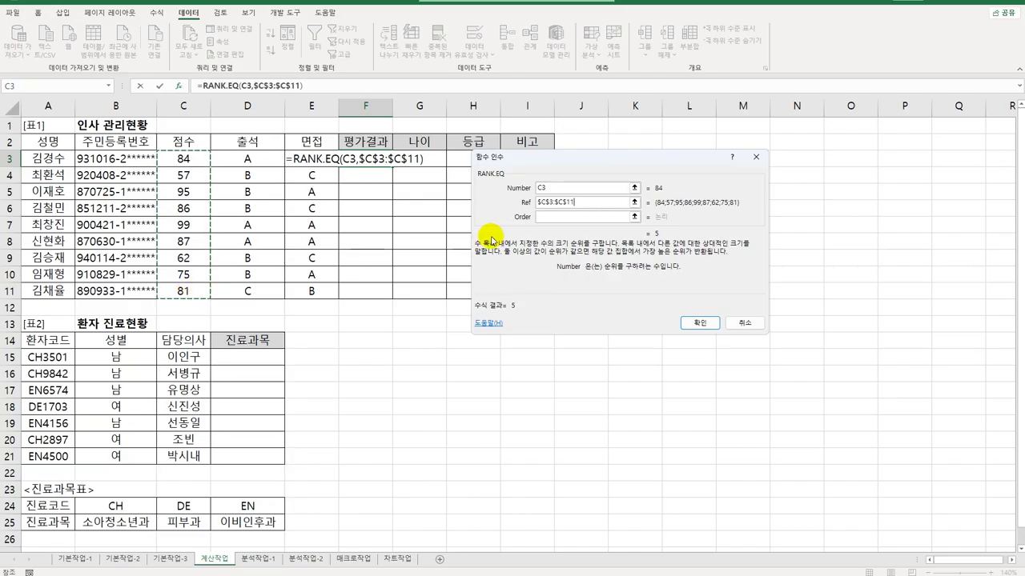
{"action": "left_click", "coordinate": [575, 217]}
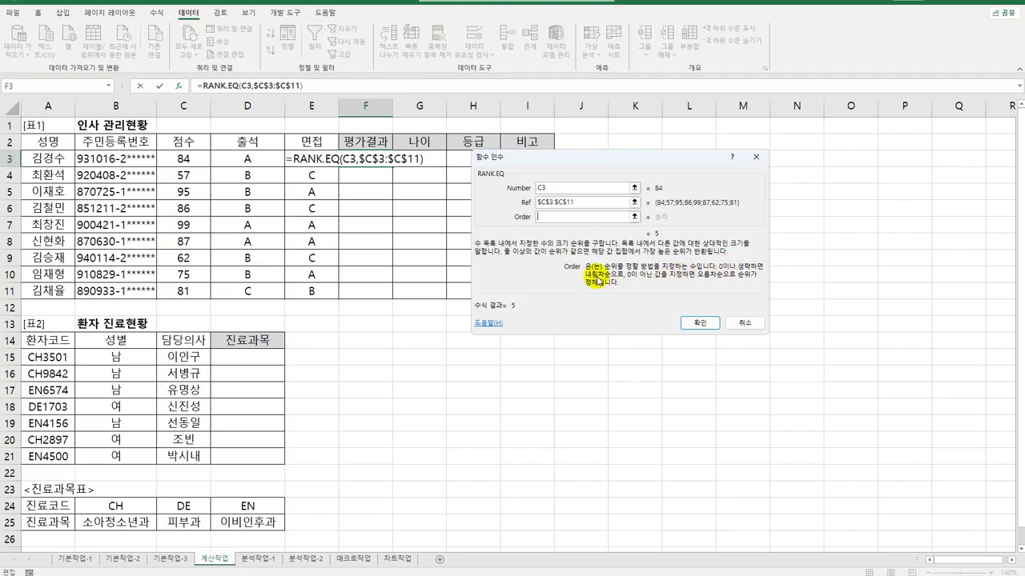
{"action": "type", "text": "0"}
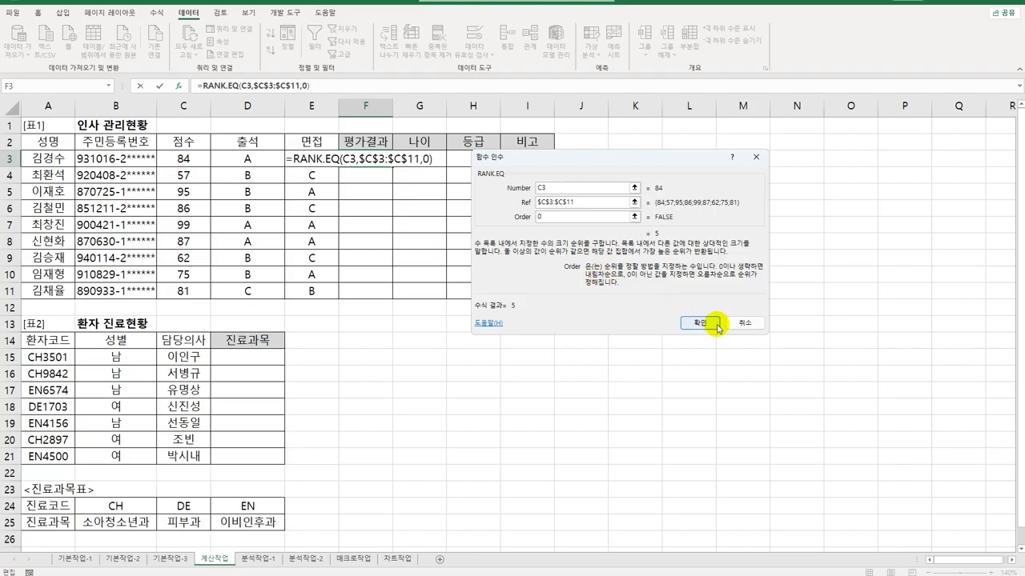
{"action": "left_click", "coordinate": [716, 324]}
{"action": "left_click_drag", "start_coordinate": [398, 171], "coordinate": [395, 301]}
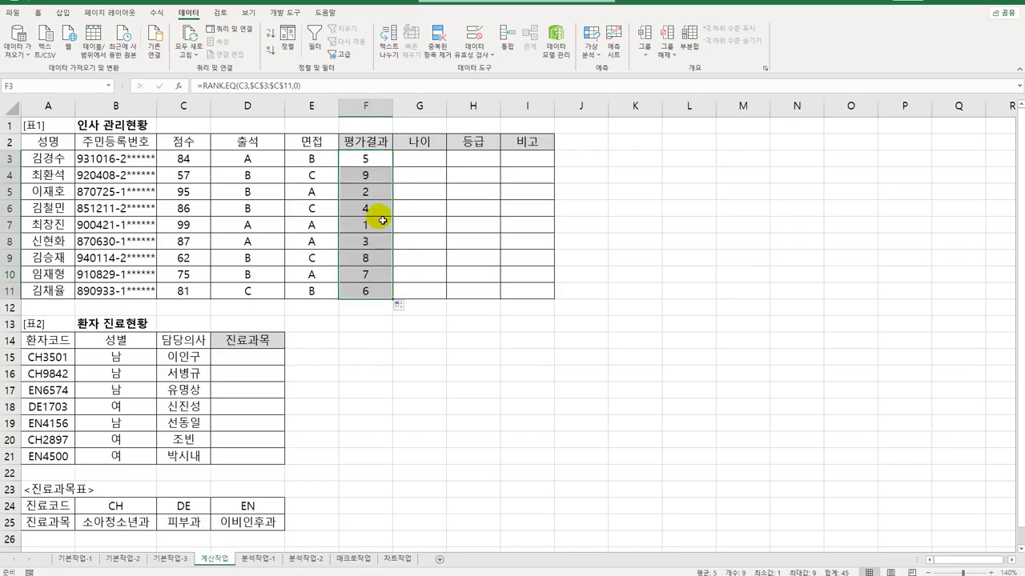
- Wrap the RANK.EQ formula in F3 in an IF function that returns "A" when the rank equals 1
{"action": "double_click", "coordinate": [371, 159]}
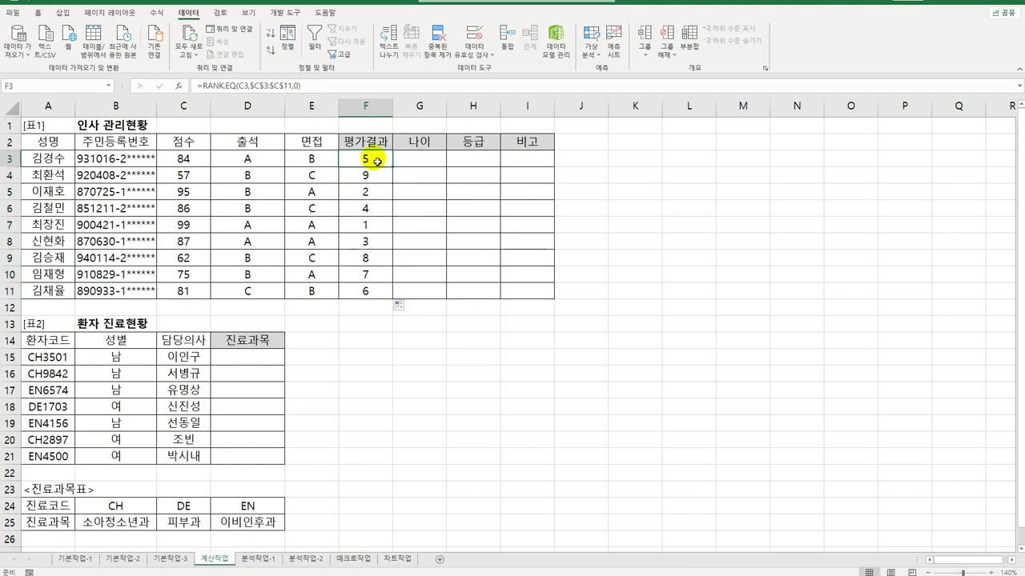
{"action": "left_click", "coordinate": [294, 159]}
{"action": "type", "text": "I"}
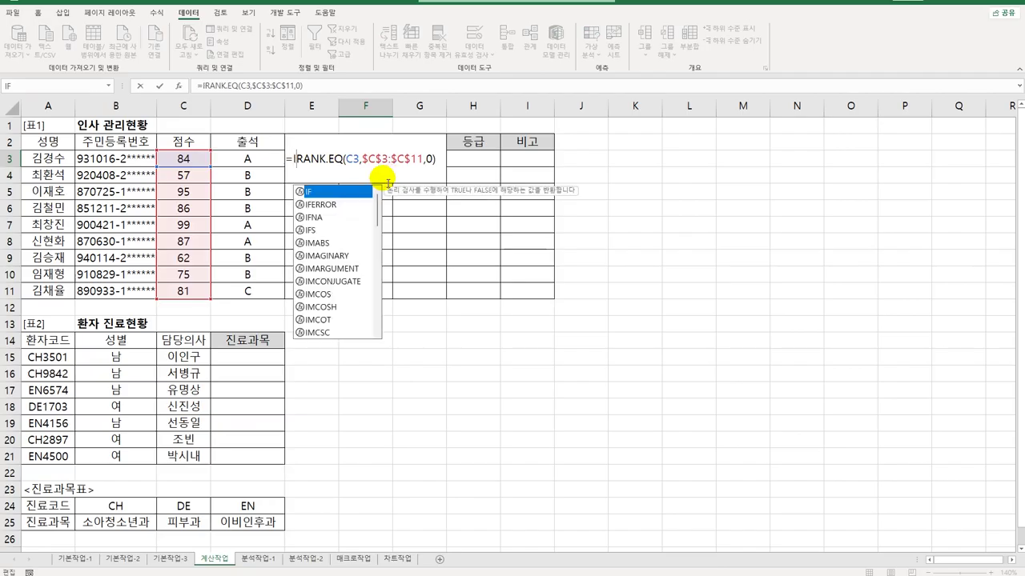
{"action": "type", "text": "F("}
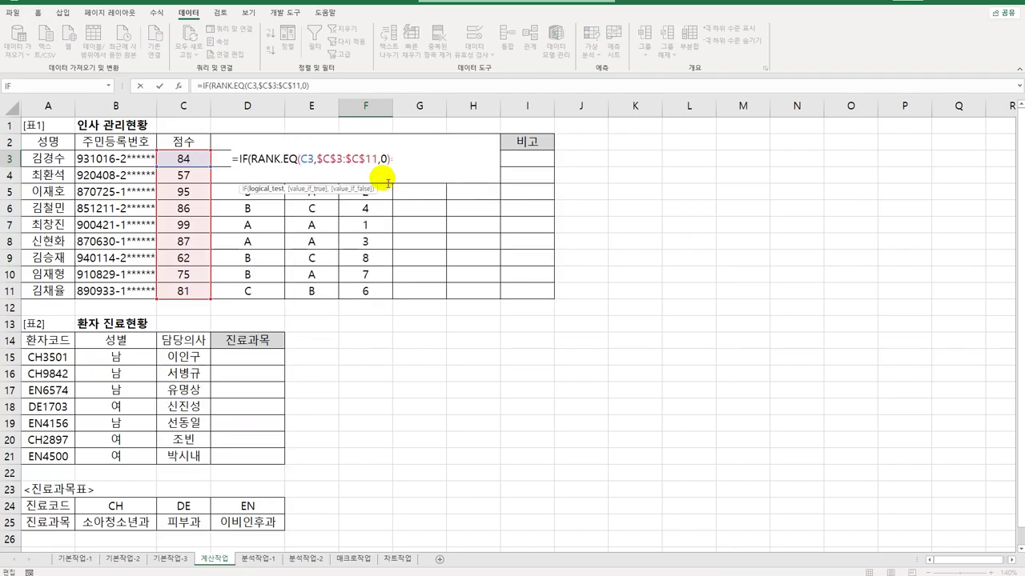
{"action": "type", "text": "=1,\"A\""}
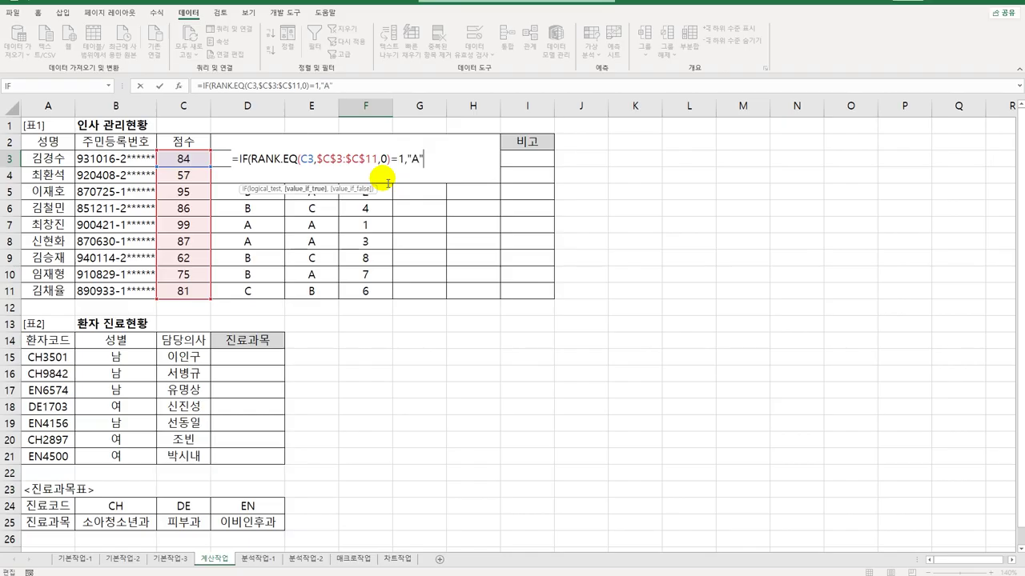
{"action": "type", "text": ","}
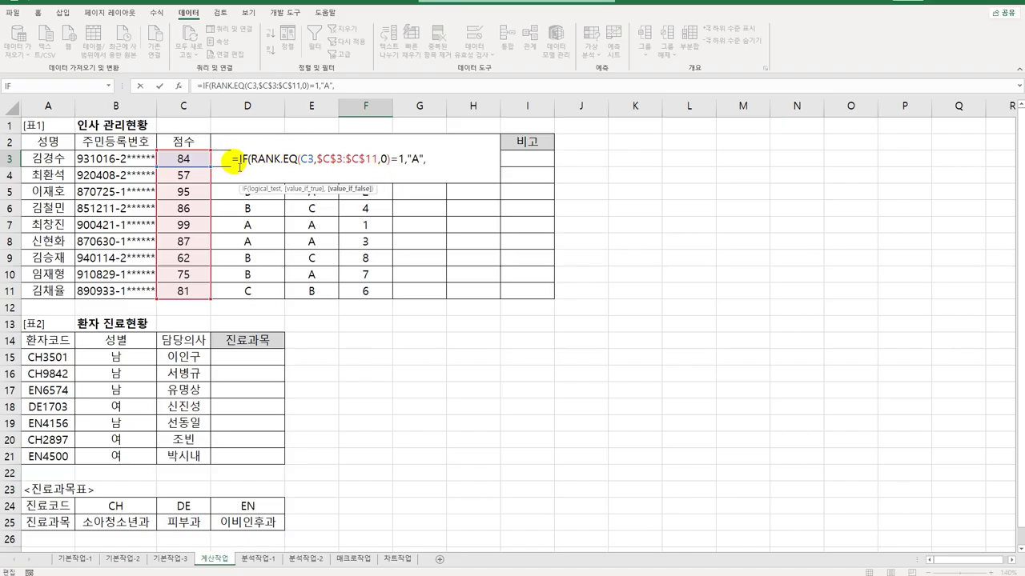
- Duplicate the formula part IF(RANK.EQ(C3,$C$3:$C$11,0)=1,"A", as the nested value-if-false argument in F3
{"action": "left_click_drag", "start_coordinate": [241, 160], "coordinate": [453, 165]}
{"action": "key", "text": "ctrl+c"}
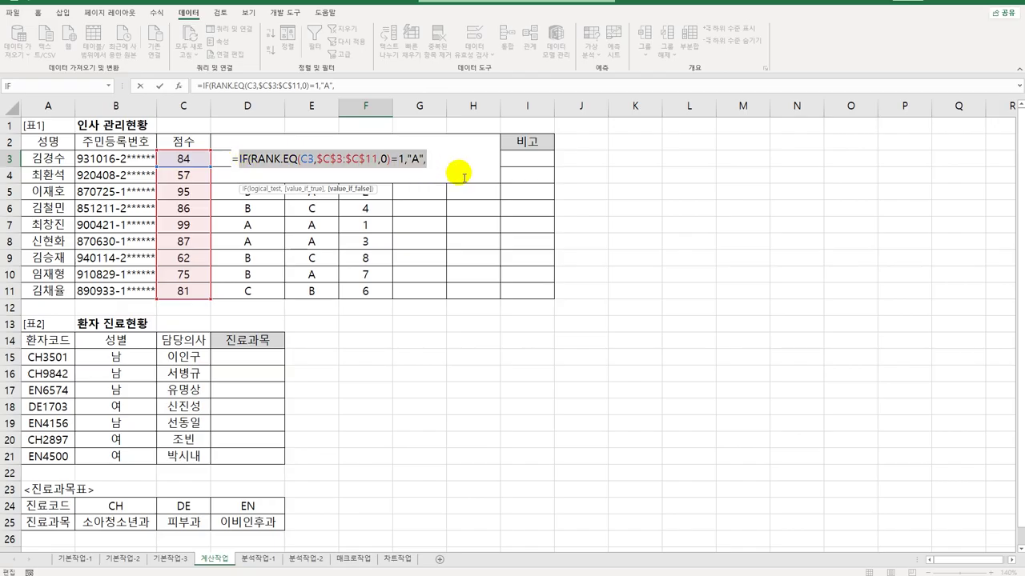
{"action": "left_click", "coordinate": [435, 164]}
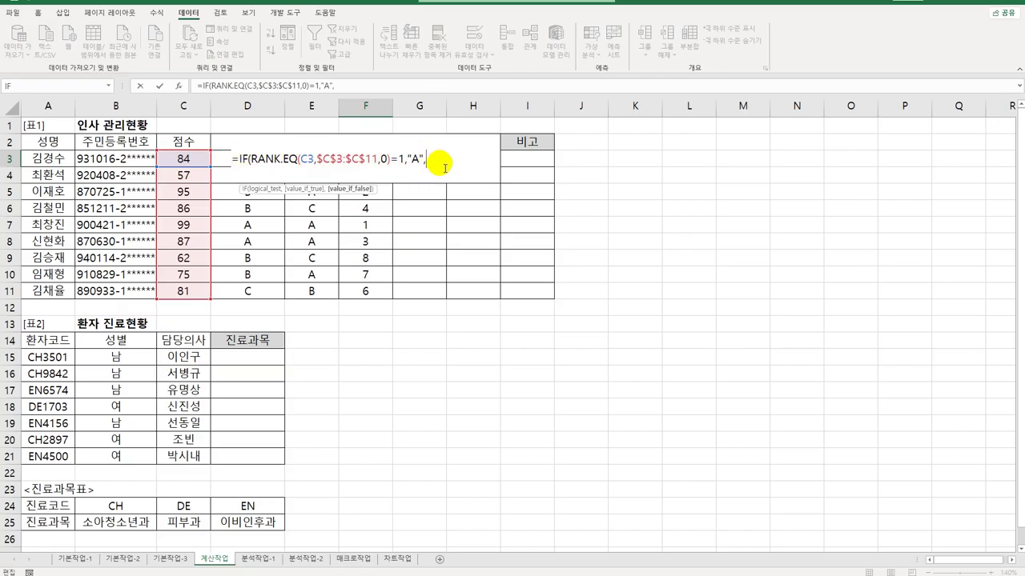
{"action": "key", "text": "ctrl+v"}
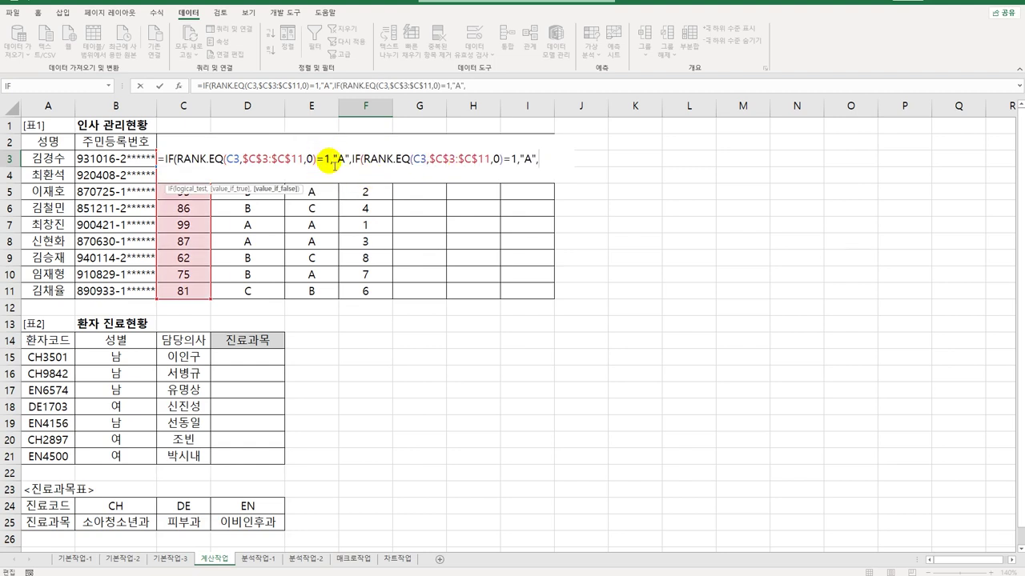
- Change the nested IF in F3 to test for a rank <=3 and return "B"
{"action": "left_click", "coordinate": [505, 161]}
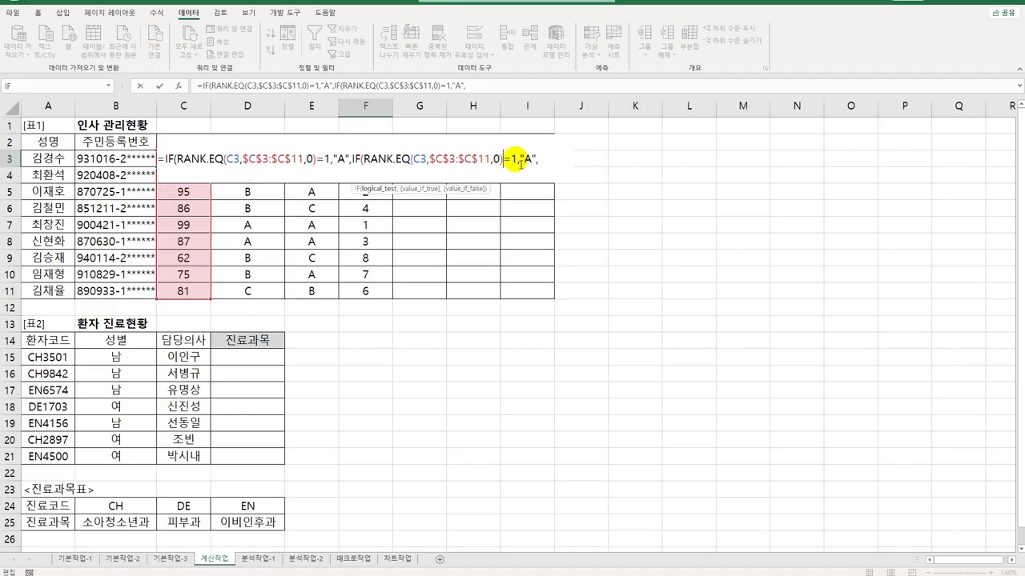
{"action": "key", "text": "Right"}
{"action": "key", "text": "Left"}
{"action": "type", "text": "<=3"}
{"action": "key", "text": "Delete"}
{"action": "key", "text": "Delete"}
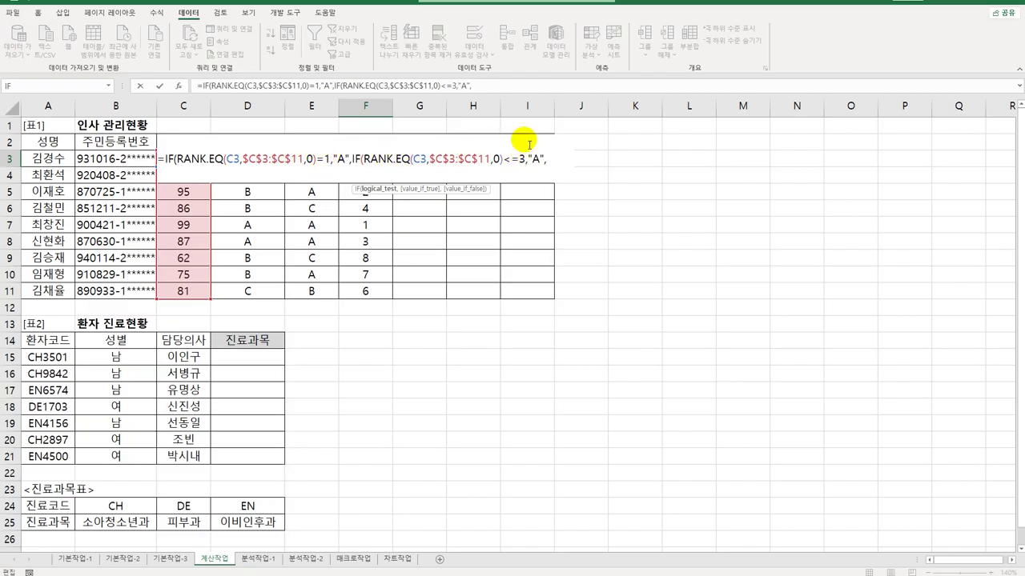
{"action": "left_click_drag", "start_coordinate": [531, 160], "coordinate": [539, 163]}
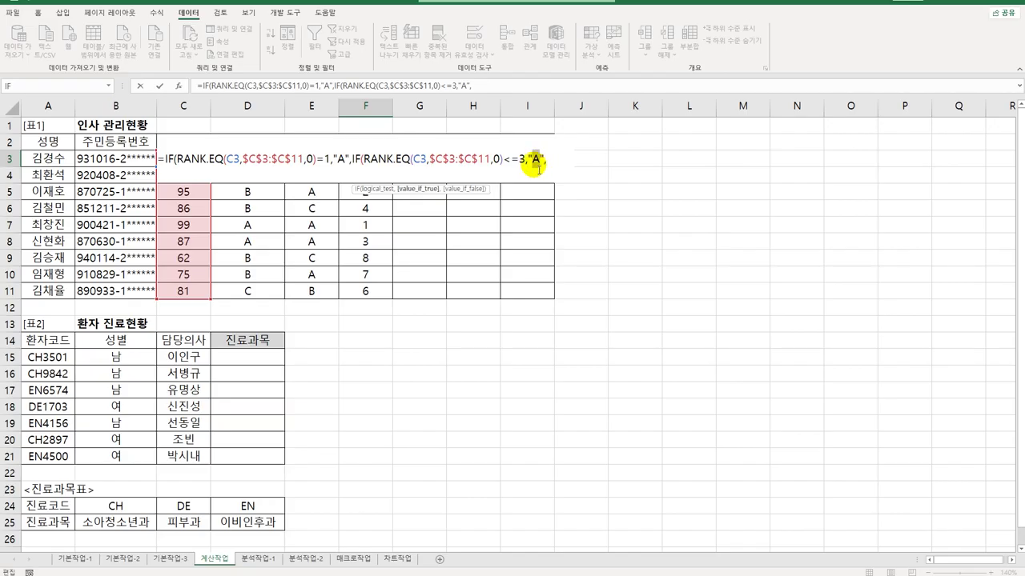
{"action": "type", "text": "B"}
{"action": "left_click", "coordinate": [553, 167]}
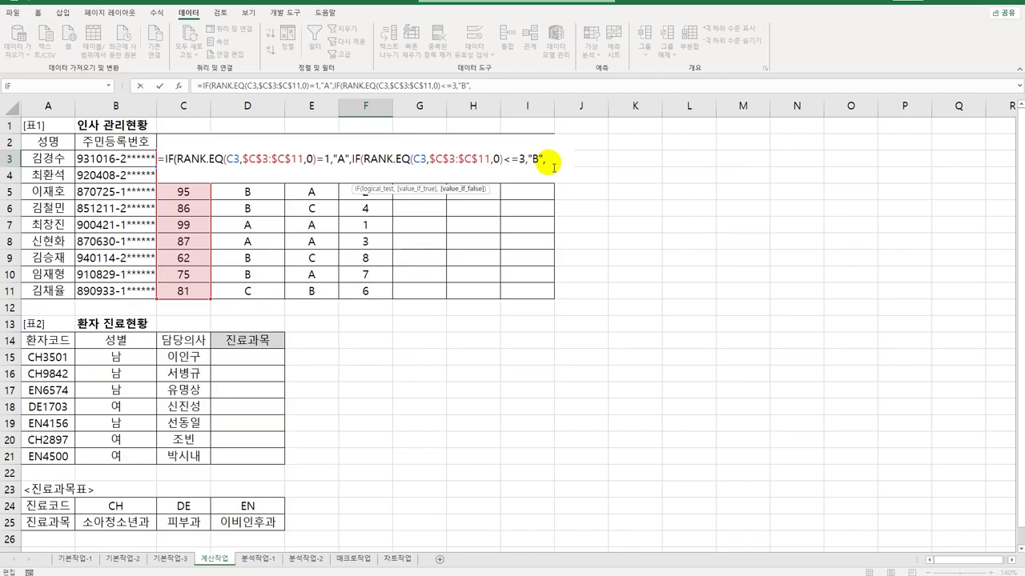
- Nest a third IF in F3's formula that tests for a RANK.EQ result <=7 and returns "C"
{"action": "key", "text": "ctrl+v"}
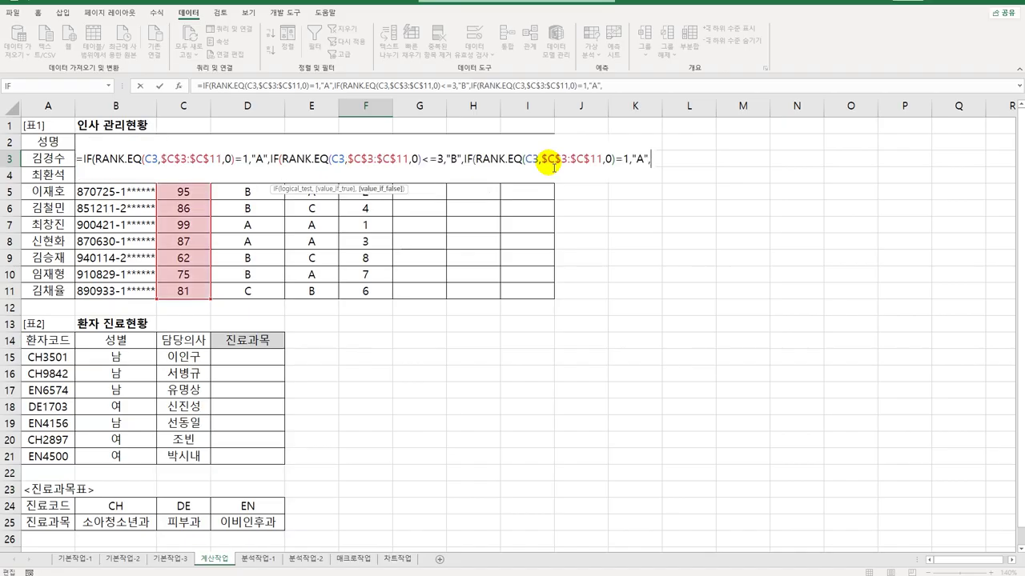
{"action": "left_click_drag", "start_coordinate": [615, 159], "coordinate": [630, 164]}
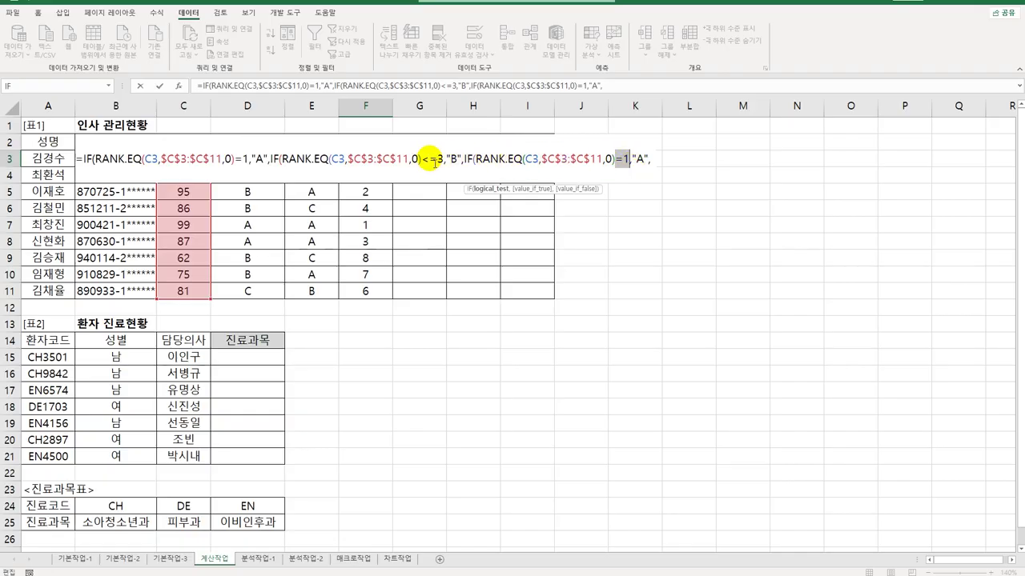
{"action": "type", "text": "<=7"}
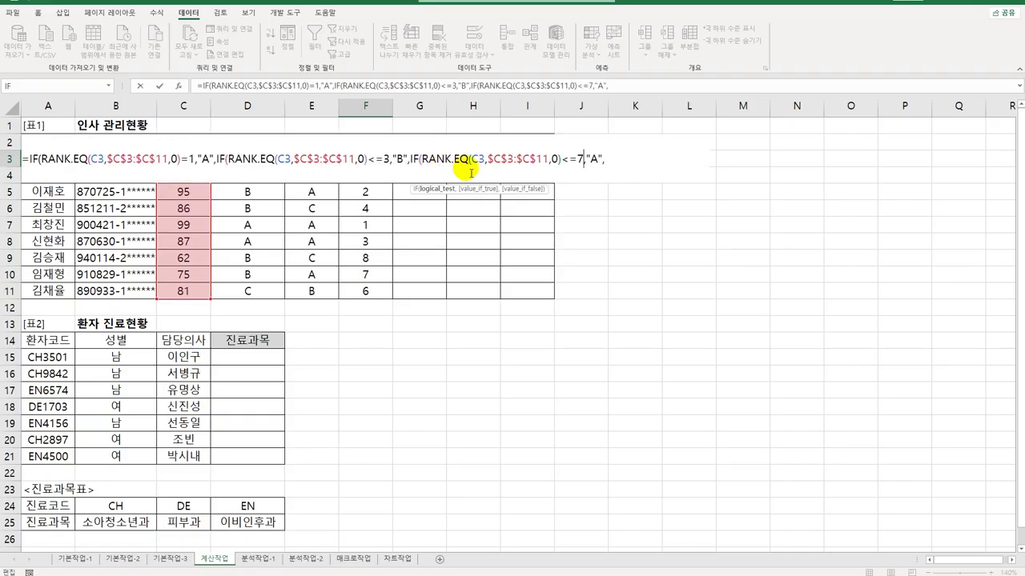
{"action": "left_click_drag", "start_coordinate": [590, 160], "coordinate": [602, 163]}
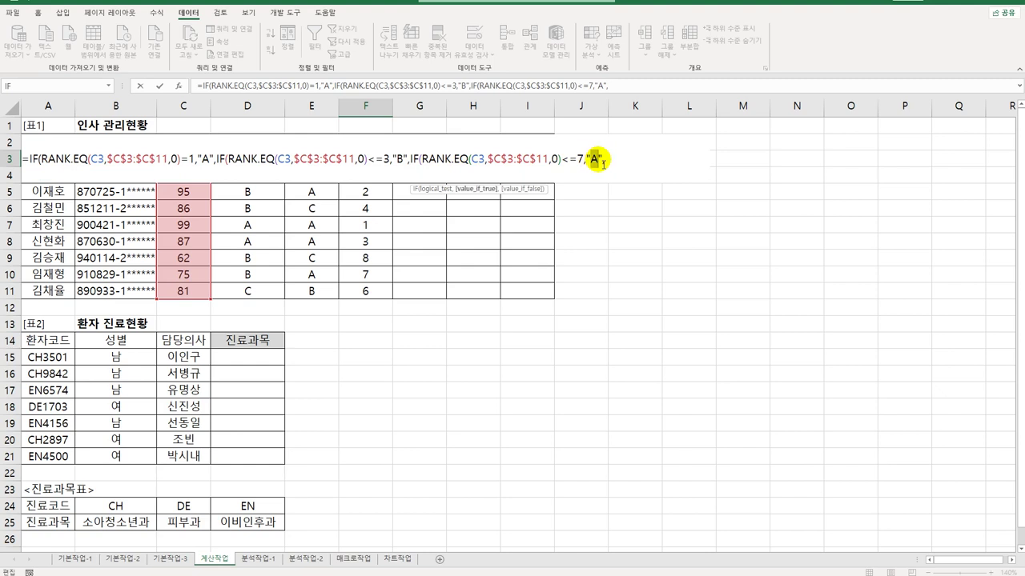
{"action": "type", "text": "C"}
{"action": "key", "text": "Right"}
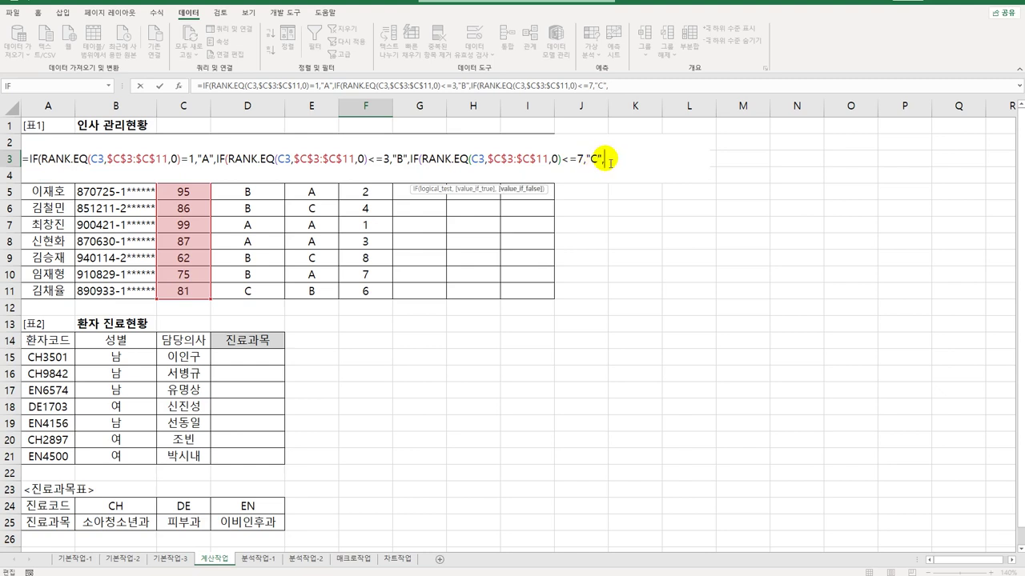
- Set "재시험" as the last value-if-false argument in F3, complete the formula and fill it down to F11
{"action": "type", "text": "\""}
{"action": "type", "text": "wo"}
{"action": "key", "text": "BackSpace"}
{"action": "key", "text": "BackSpace"}
{"action": "key", "text": "Hangul"}
{"action": "type", "text": "재시험\""}
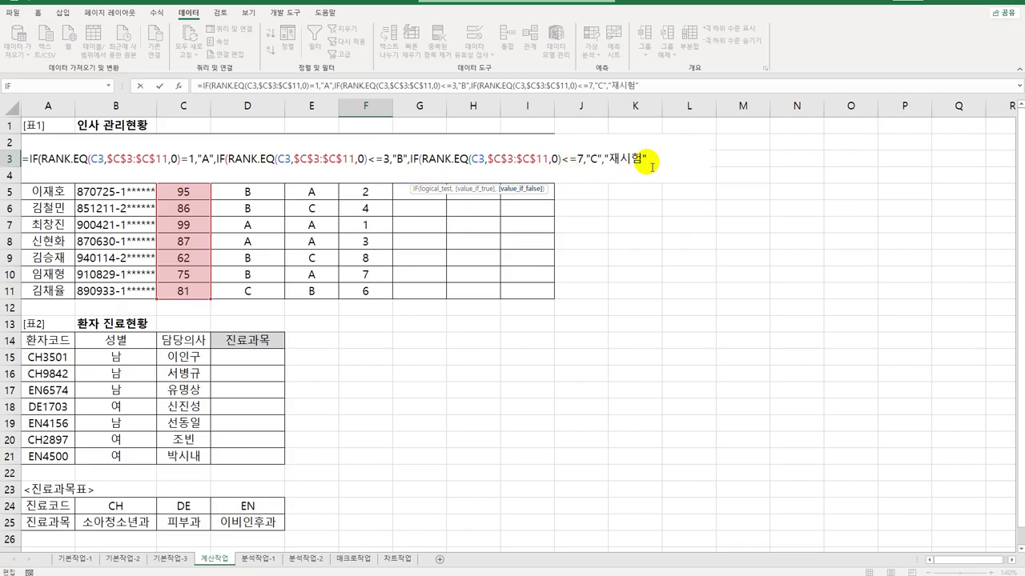
{"action": "type", "text": "))"}
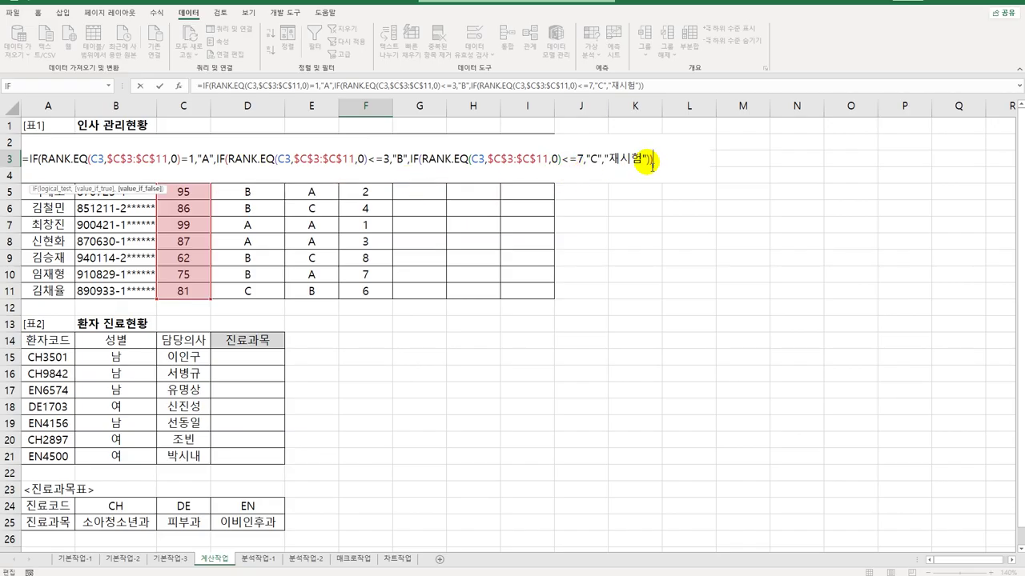
{"action": "type", "text": ")"}
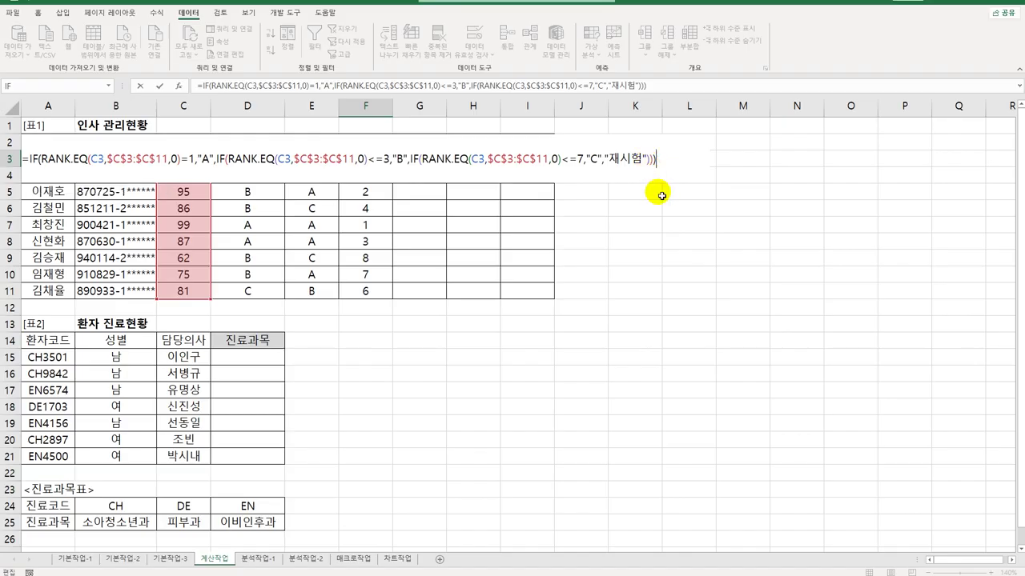
{"action": "key", "text": "ctrl+Return"}
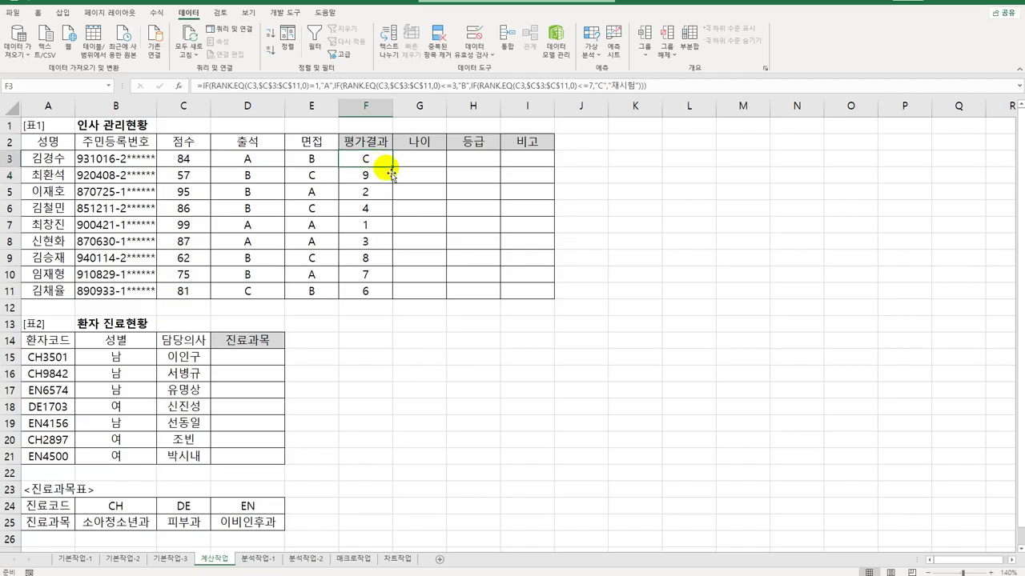
{"action": "left_click_drag", "start_coordinate": [398, 169], "coordinate": [395, 302]}
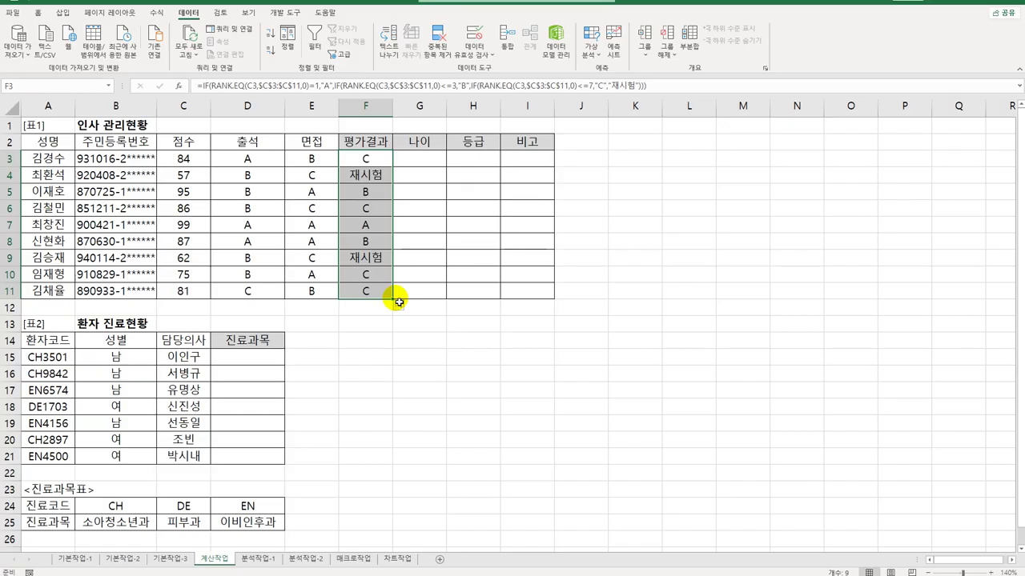
- Begin the 나이 formula in G3 with the current year, =YEAR(TODAY())
{"action": "left_click", "coordinate": [427, 161]}
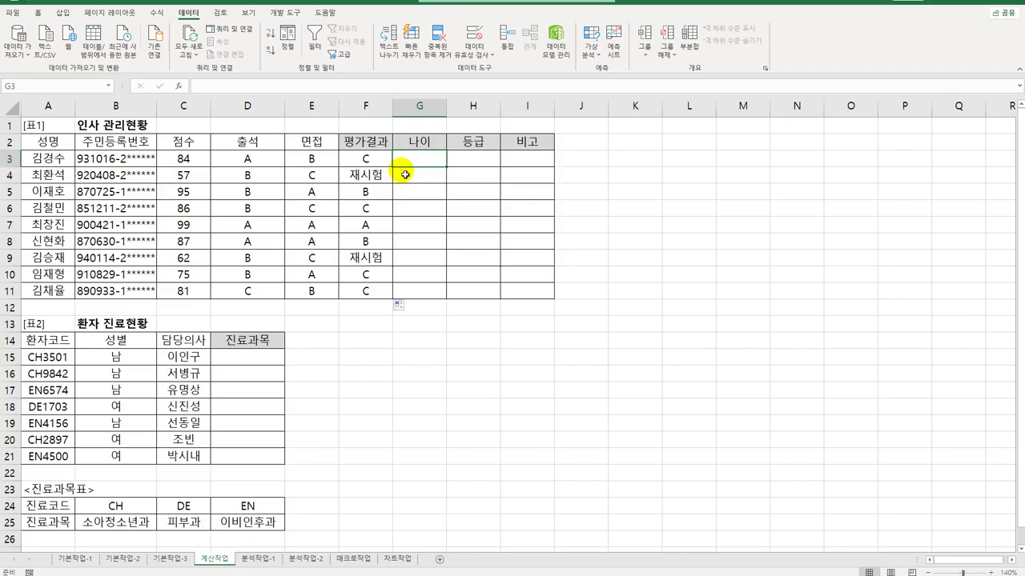
{"action": "type", "text": "="}
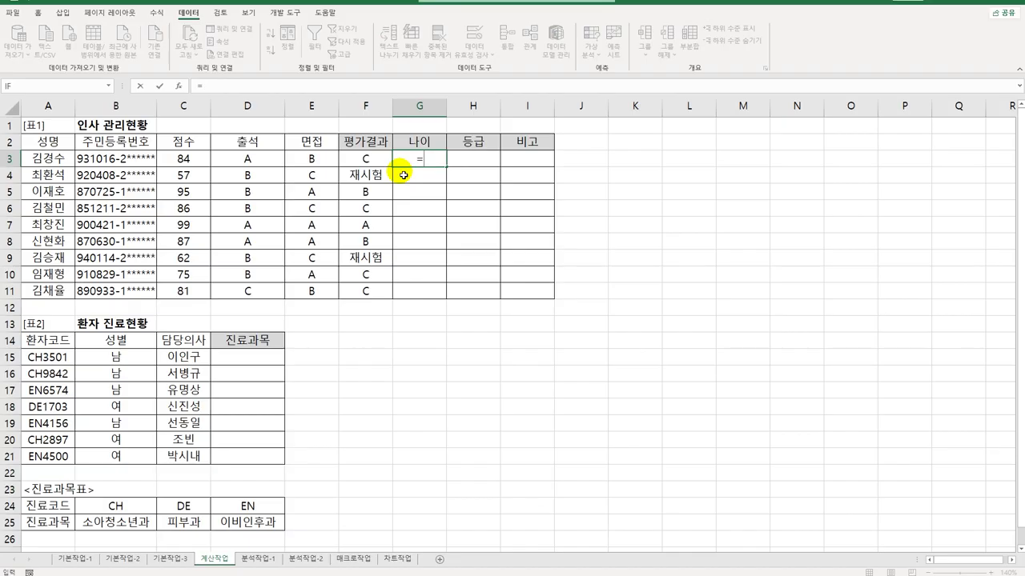
{"action": "type", "text": "Y"}
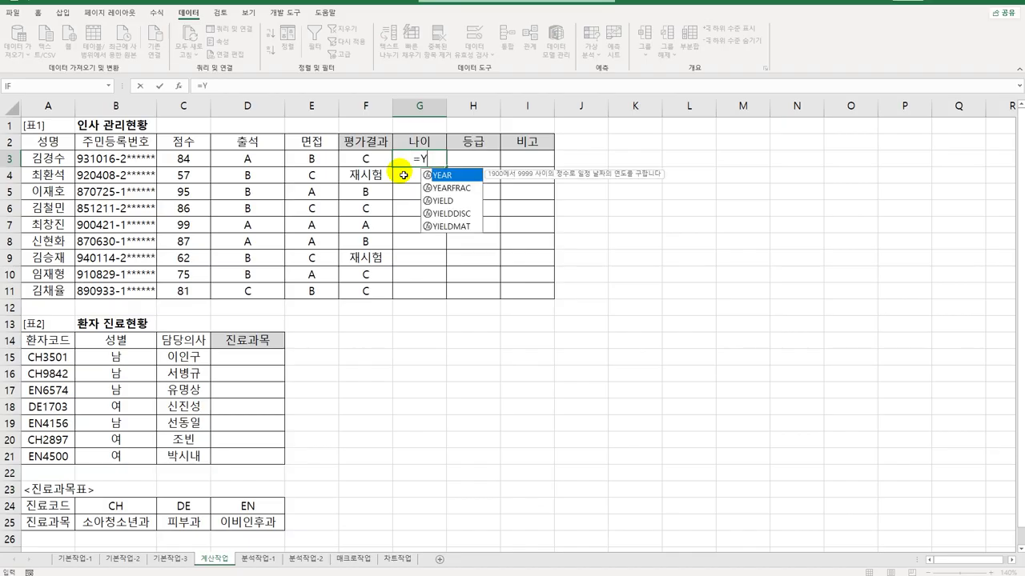
{"action": "key", "text": "Tab"}
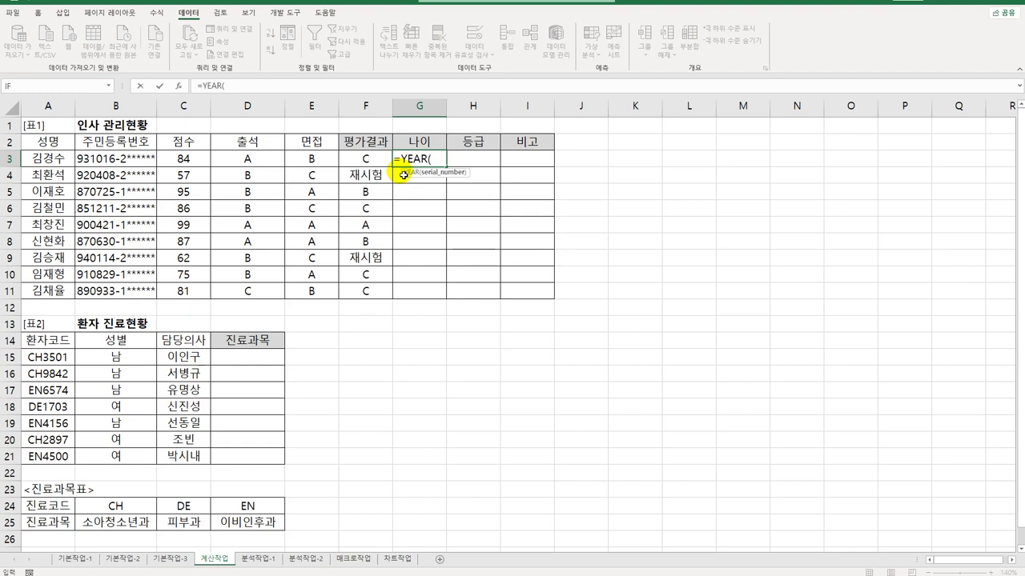
{"action": "type", "text": "TOD"}
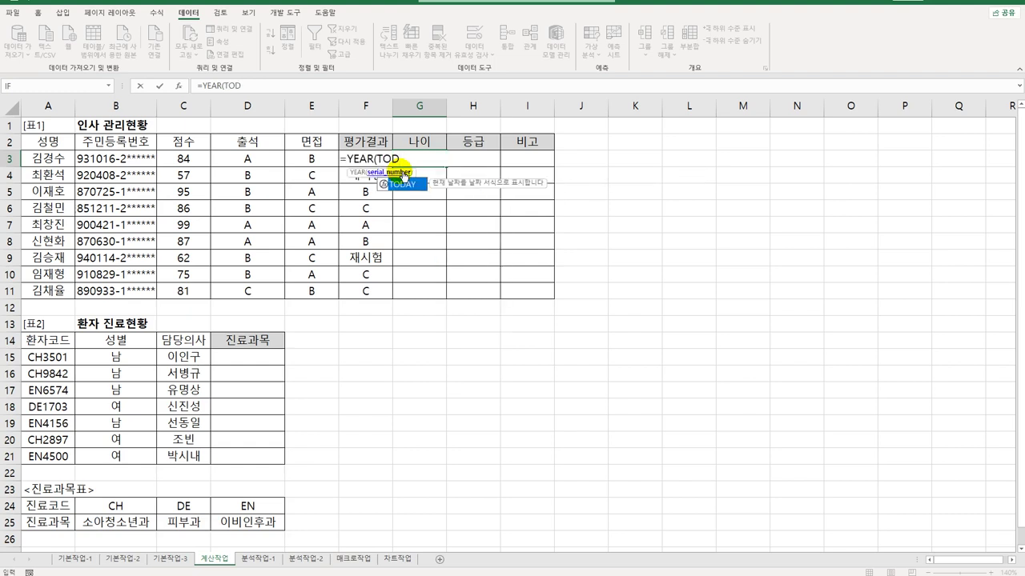
{"action": "key", "text": "Tab"}
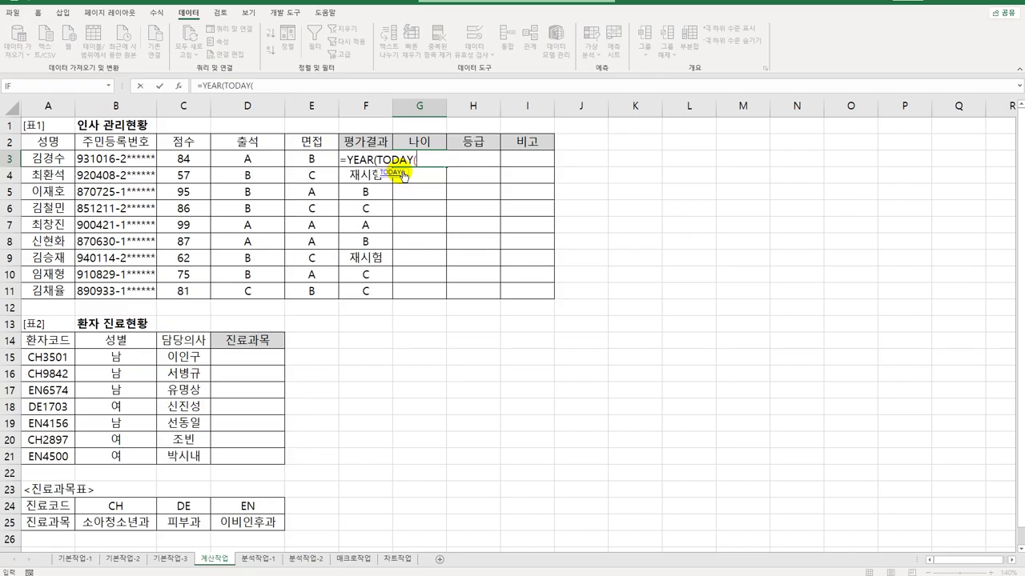
{"action": "type", "text": ")"}
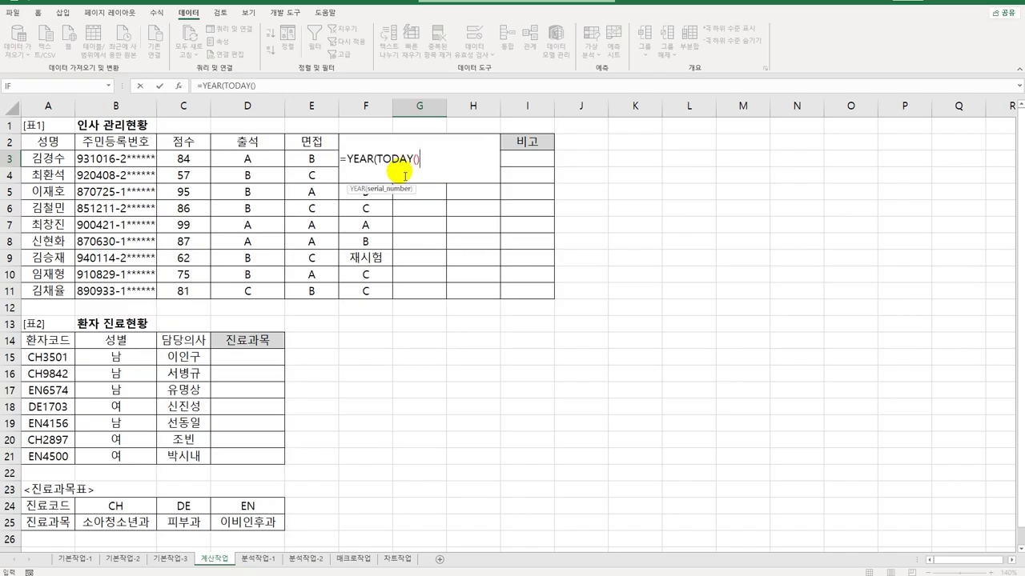
{"action": "type", "text": ")"}
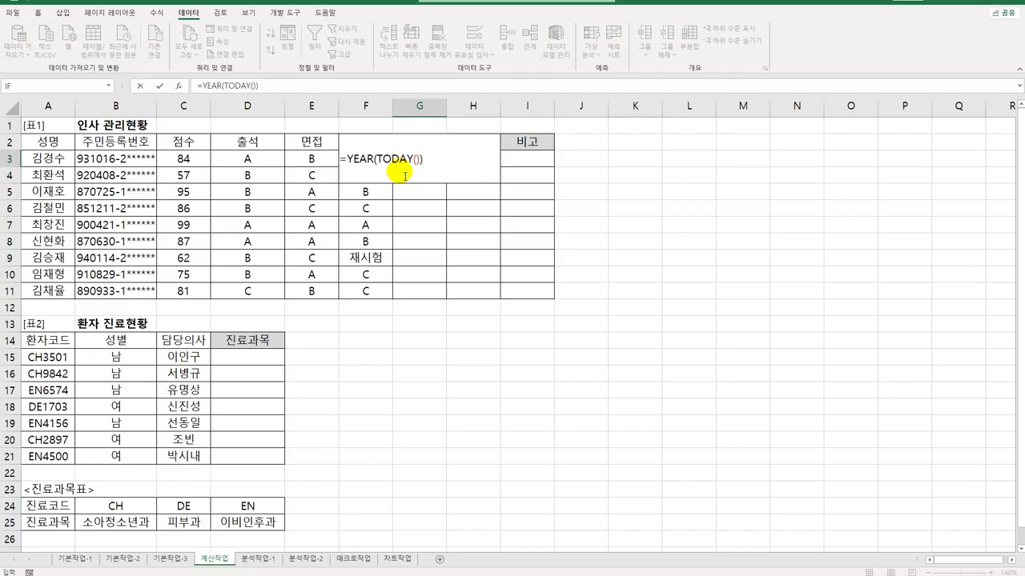
- Complete G3 by subtracting LEFT(B3,2) and 1900 from the year, and fill the formula down to G11
{"action": "type", "text": "-LEFT("}
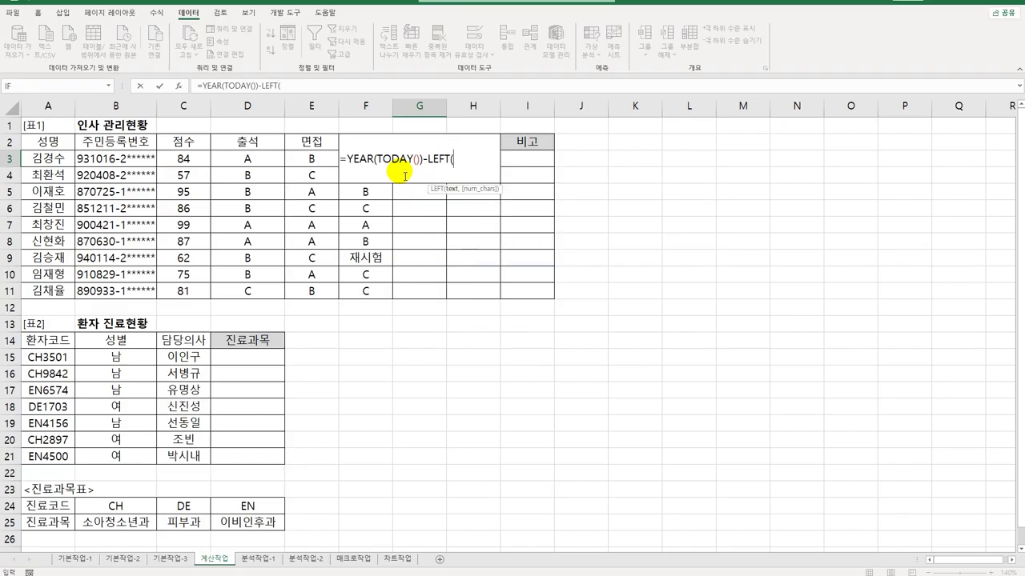
{"action": "left_click", "coordinate": [136, 159]}
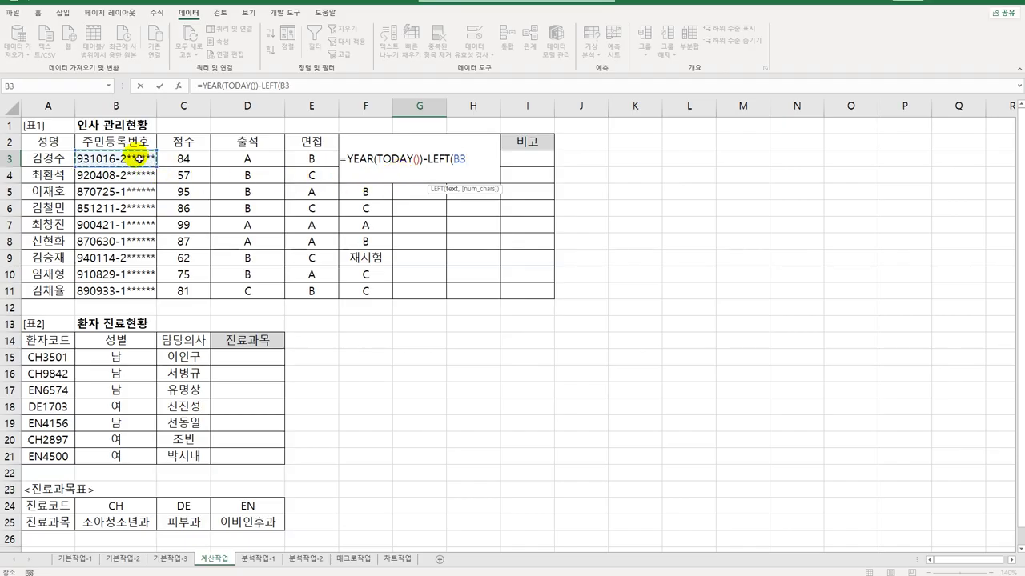
{"action": "type", "text": ",2)-"}
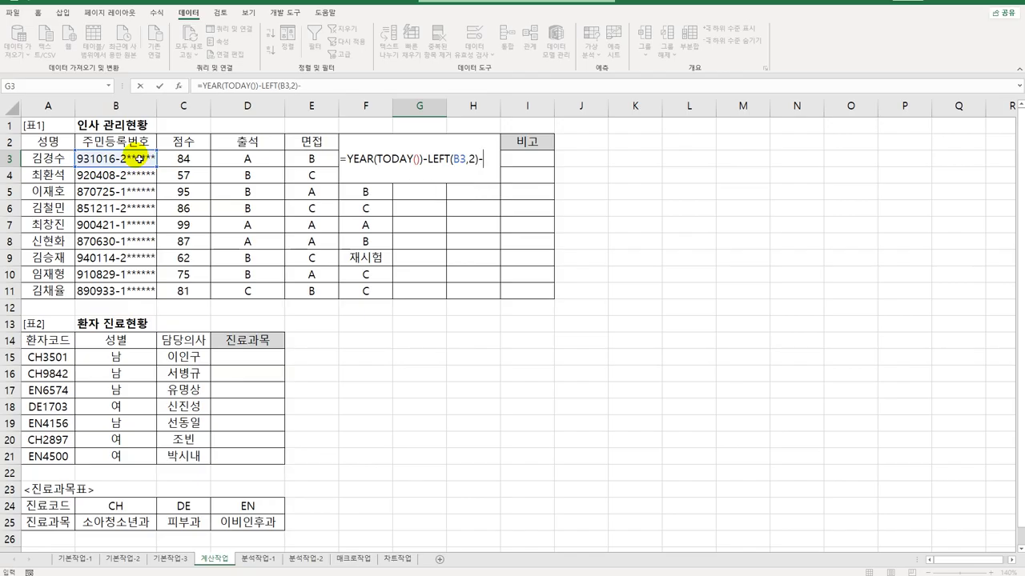
{"action": "type", "text": "1900"}
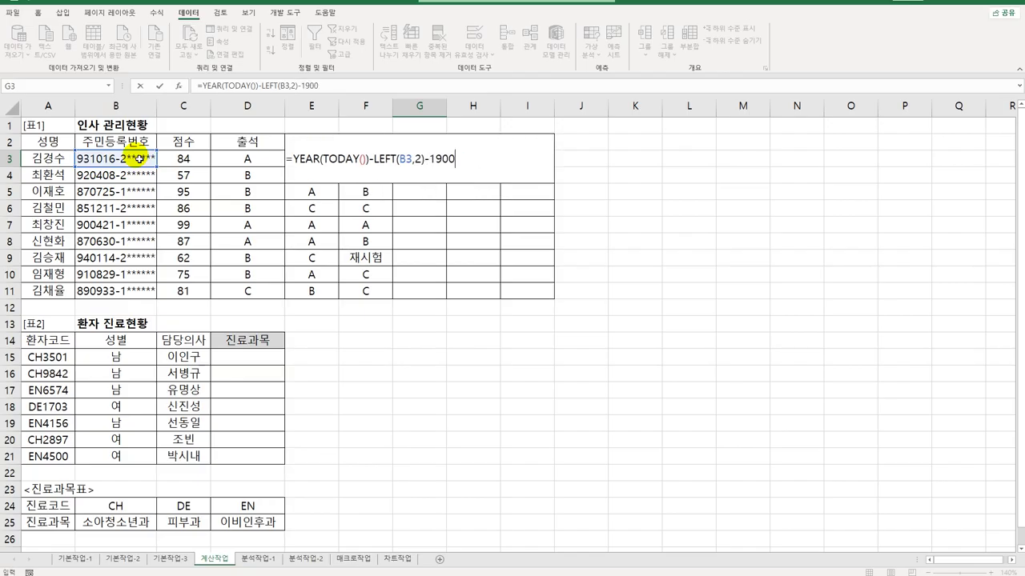
{"action": "key", "text": "Return"}
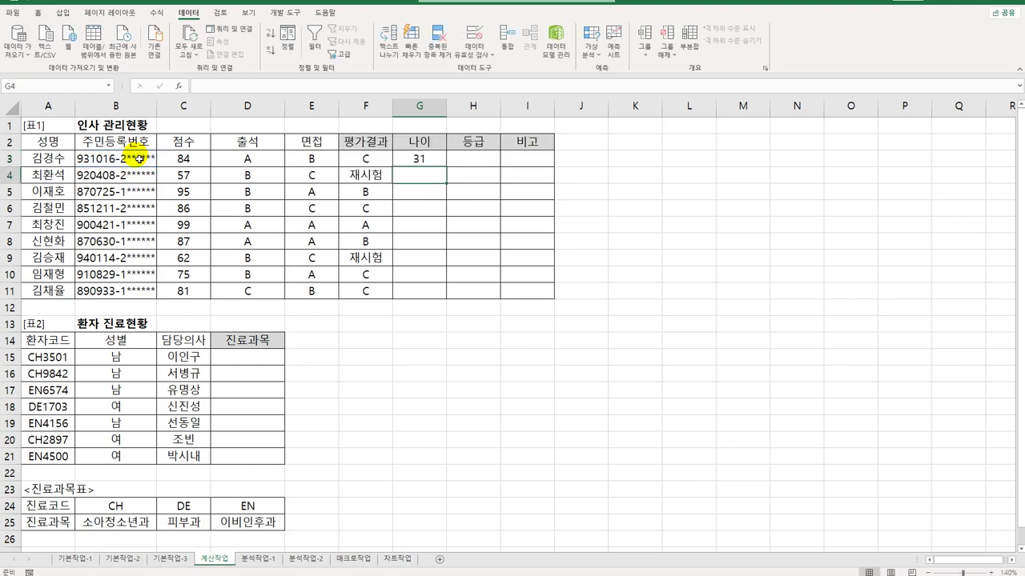
{"action": "left_click", "coordinate": [425, 161]}
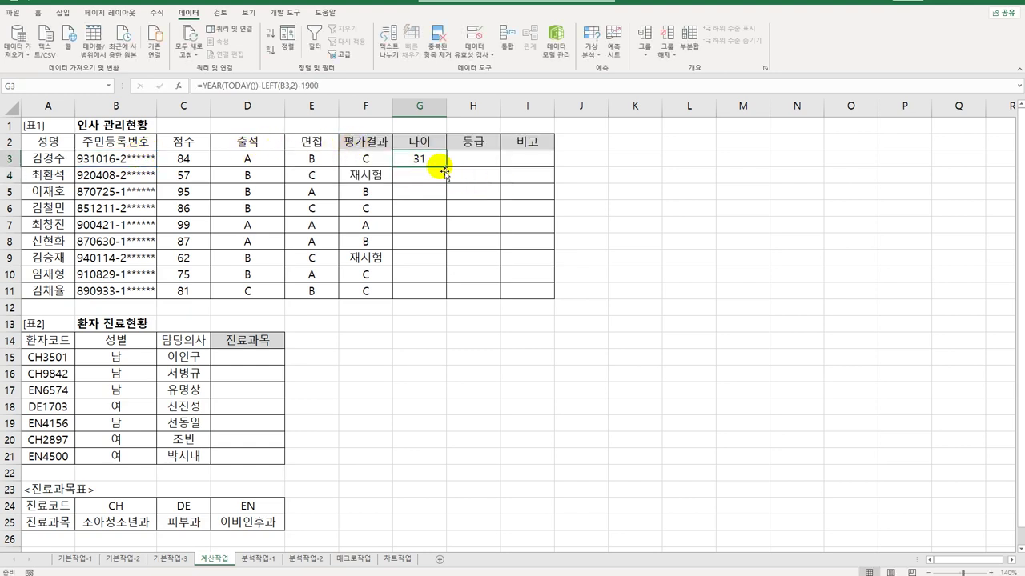
{"action": "left_click_drag", "start_coordinate": [452, 171], "coordinate": [442, 296]}
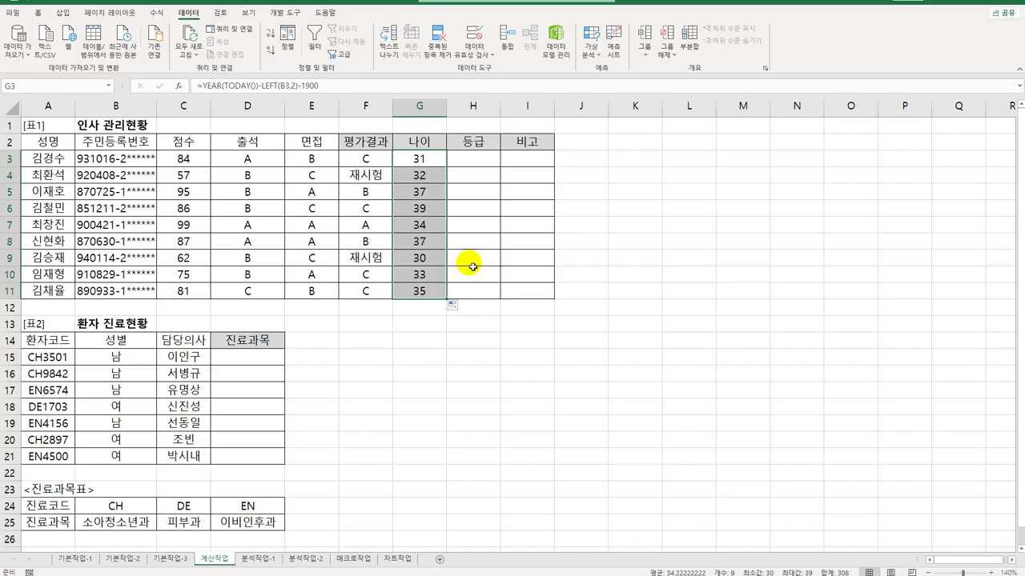
{"action": "left_click", "coordinate": [477, 162]}
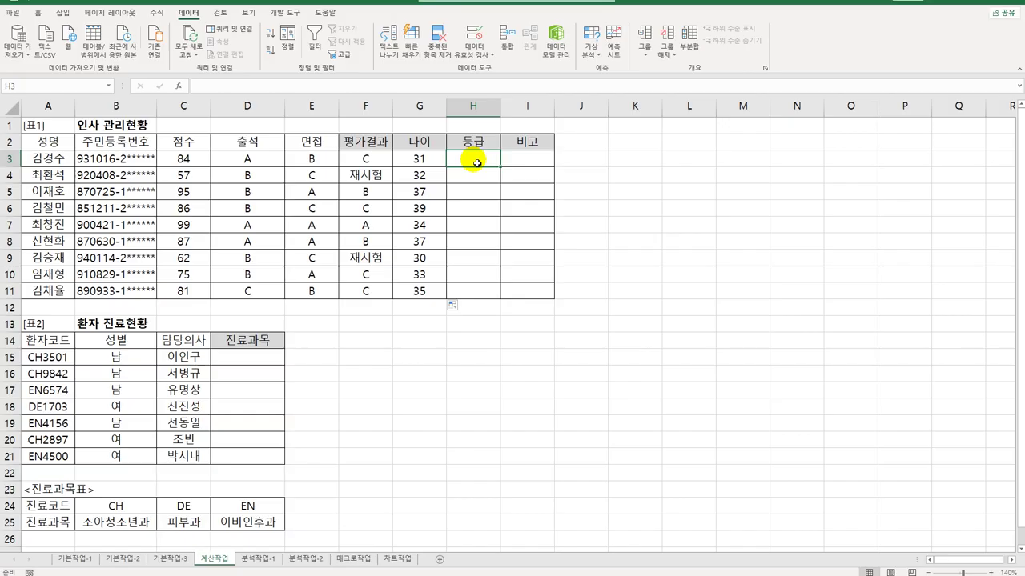
{"action": "left_click", "coordinate": [265, 164]}
{"action": "left_click", "coordinate": [324, 163]}
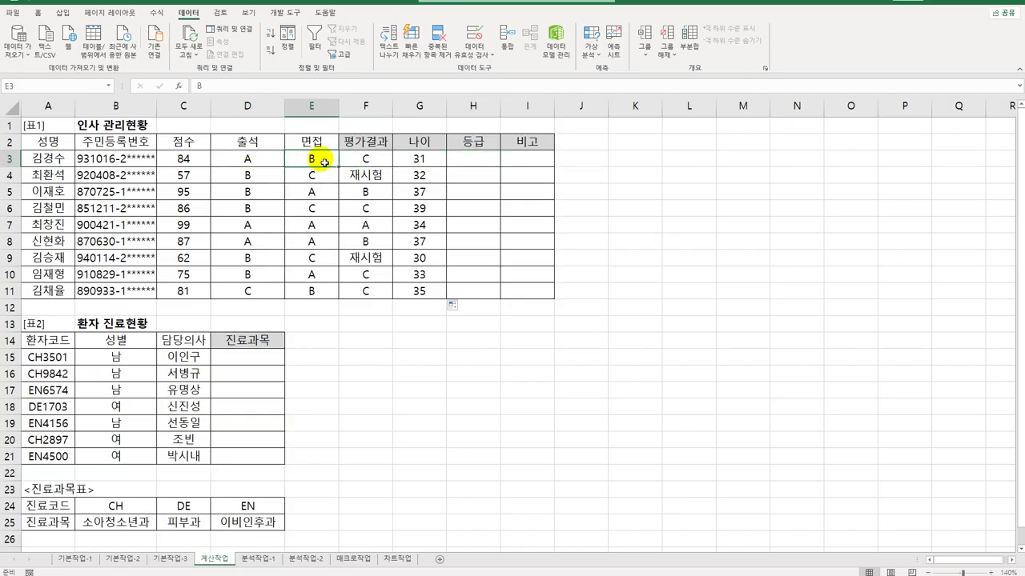
- Enter =AND(D3="A",E3="A") in H3 to test whether both 출석 and 면접 are A
{"action": "left_click", "coordinate": [473, 167]}
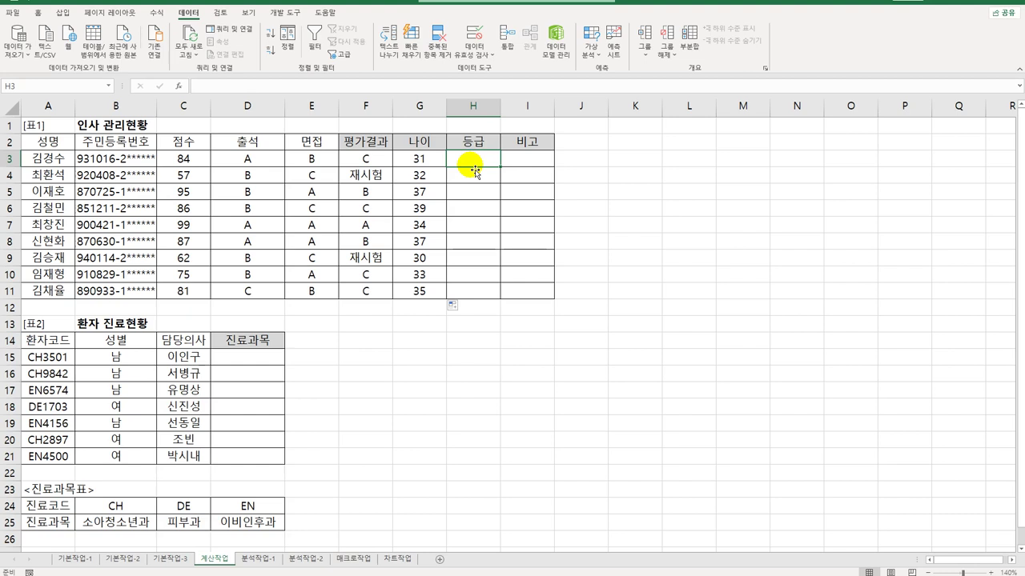
{"action": "type", "text": "="}
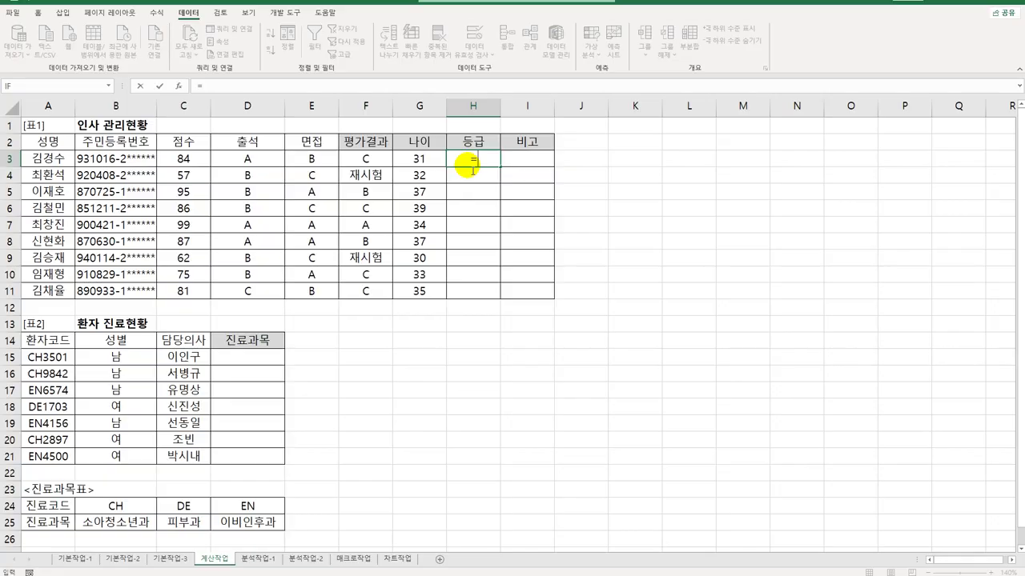
{"action": "type", "text": "AND"}
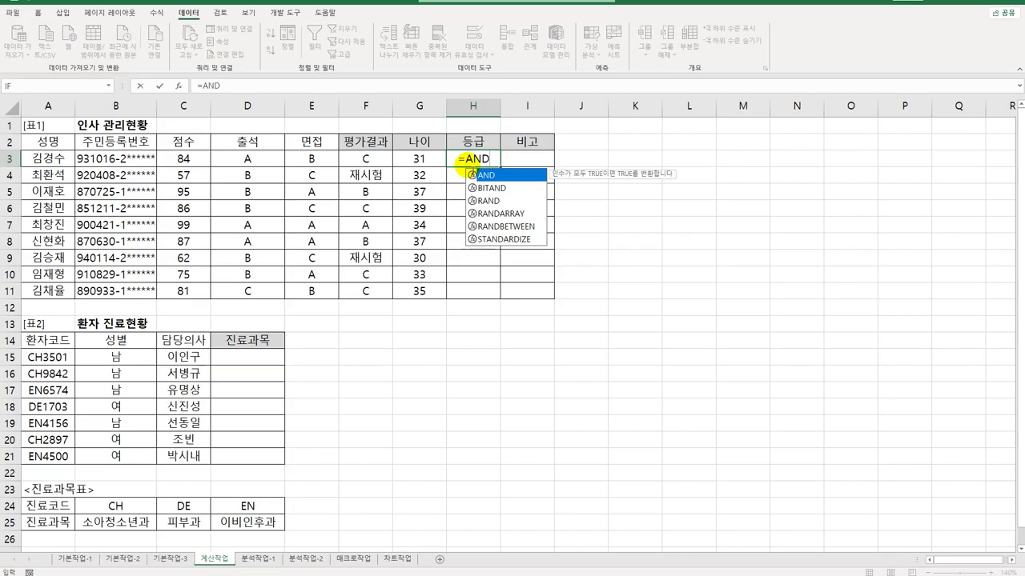
{"action": "type", "text": "("}
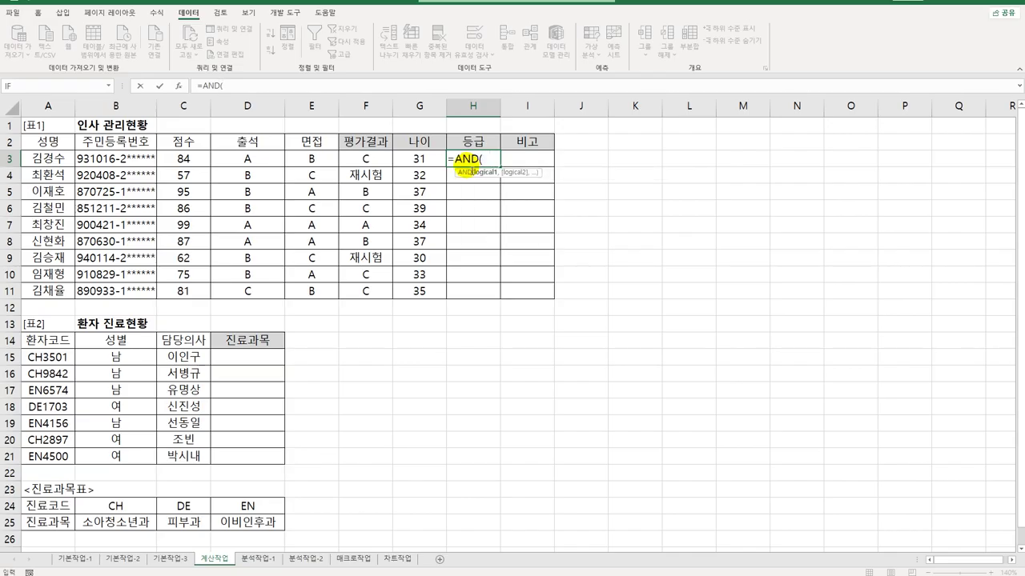
{"action": "left_click", "coordinate": [270, 164]}
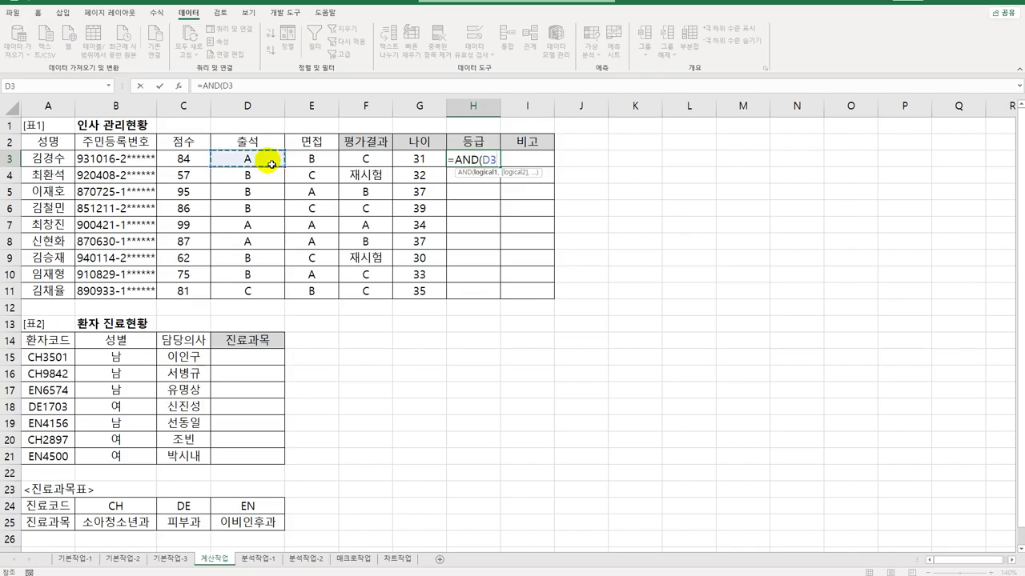
{"action": "type", "text": "=\""}
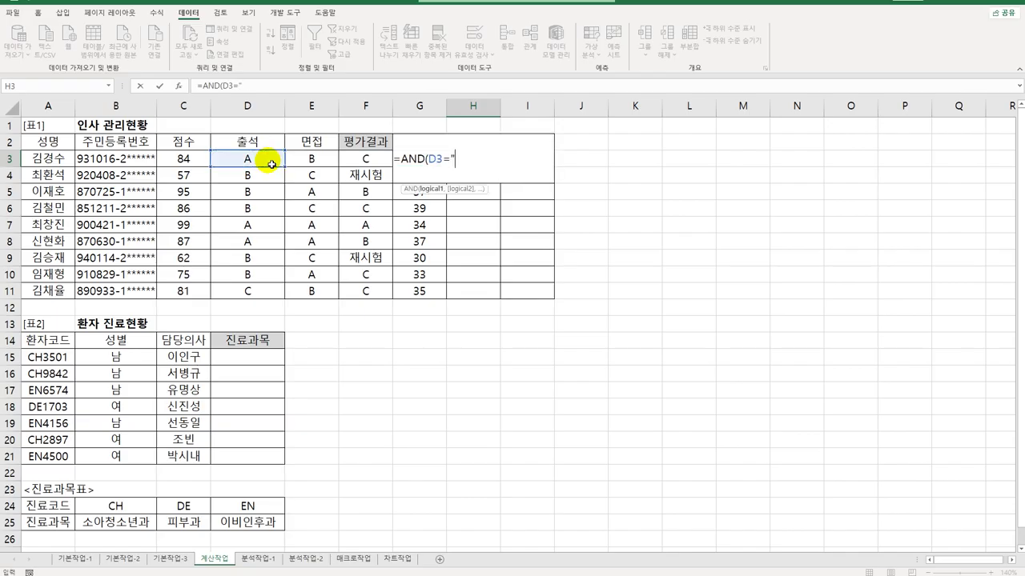
{"action": "type", "text": "A\","}
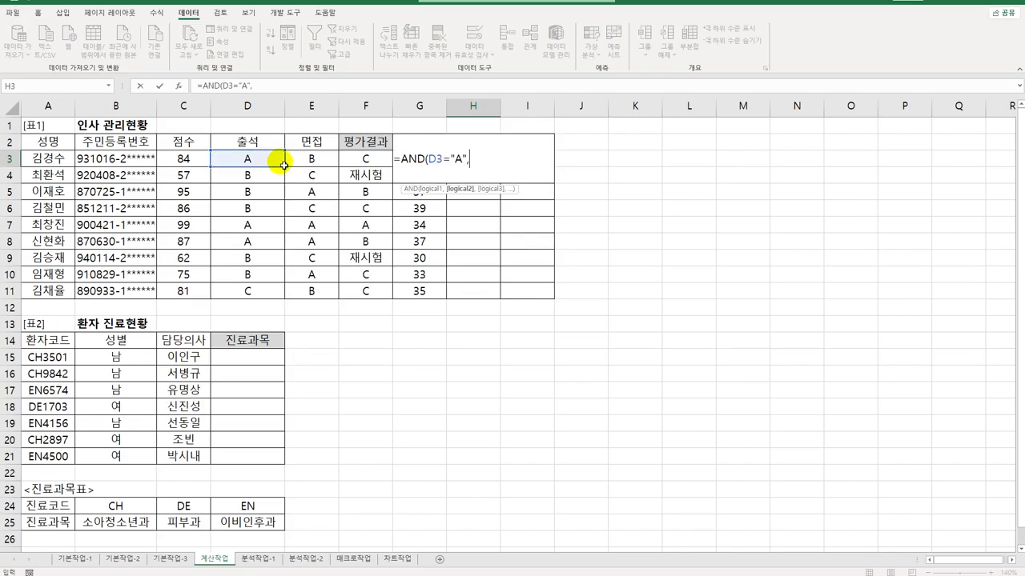
{"action": "left_click", "coordinate": [293, 165]}
{"action": "type", "text": "=\""}
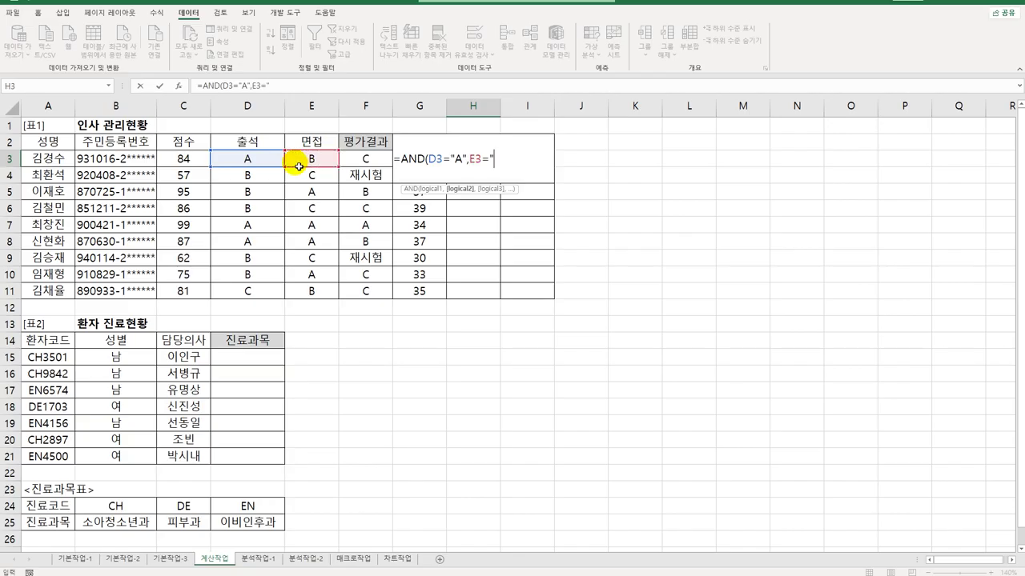
{"action": "type", "text": "A\")"}
{"action": "key", "text": "Return"}
{"action": "key", "text": "Up"}
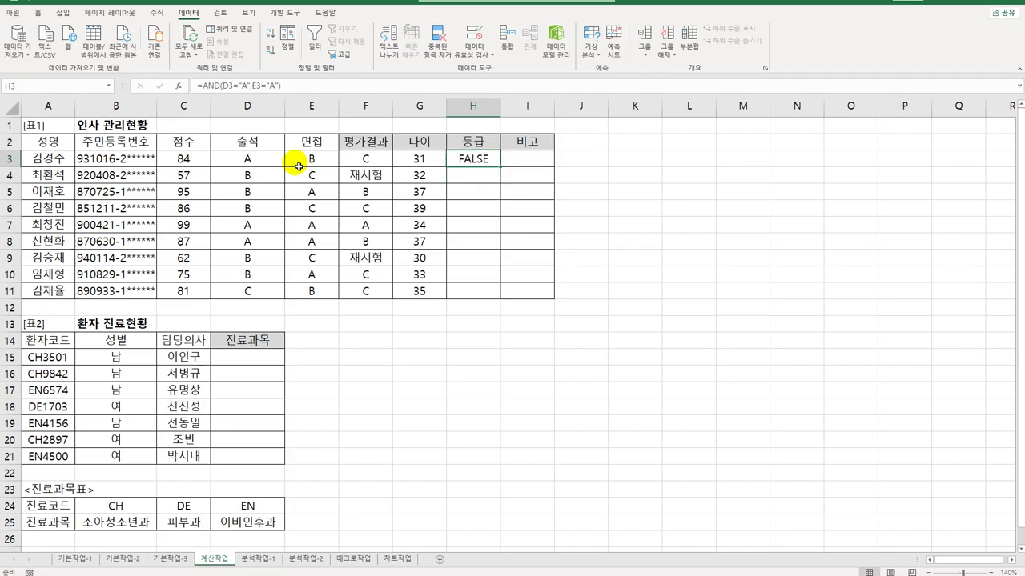
- Fill H3's AND formula down to H11 and check which rows meet both conditions
{"action": "left_click_drag", "start_coordinate": [502, 172], "coordinate": [484, 302]}
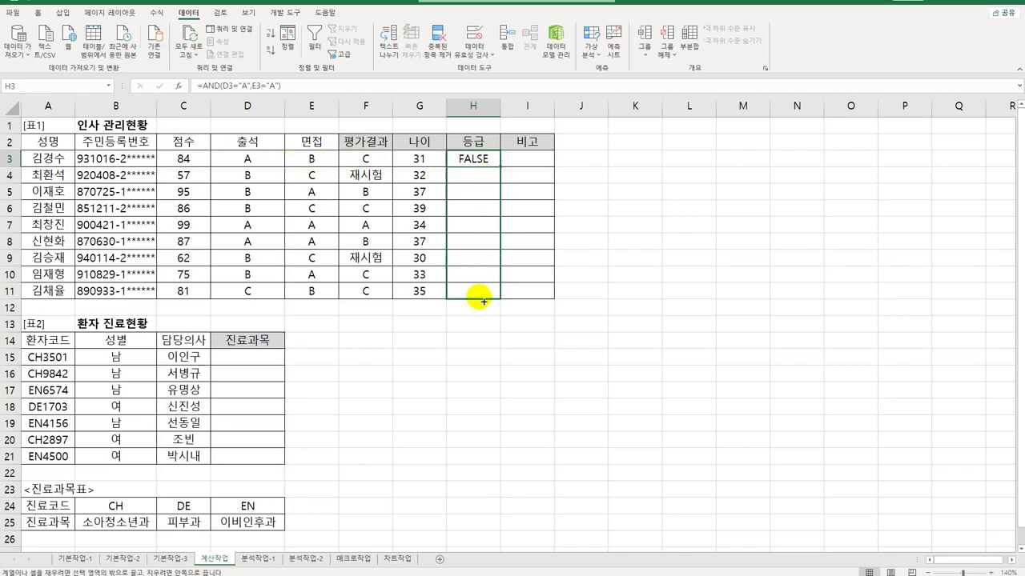
{"action": "left_click_drag", "start_coordinate": [484, 301], "coordinate": [476, 293]}
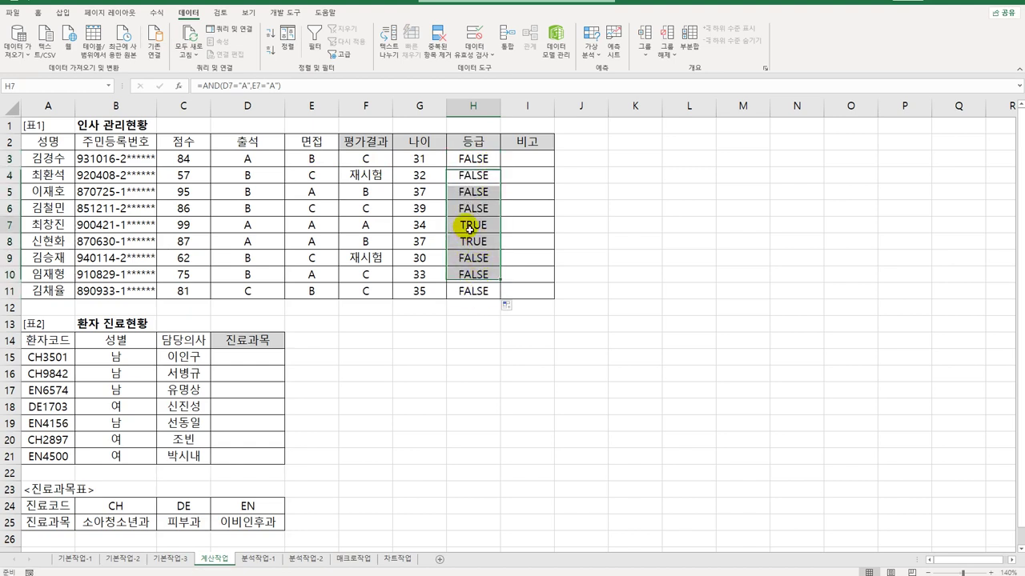
{"action": "mouse_move", "coordinate": [469, 228]}
{"action": "left_mouse_down"}
{"action": "mouse_move", "coordinate": [469, 240]}
{"action": "mouse_move", "coordinate": [267, 250]}
{"action": "mouse_move", "coordinate": [254, 221]}
{"action": "mouse_move", "coordinate": [314, 207]}
{"action": "mouse_move", "coordinate": [470, 226]}
{"action": "mouse_move", "coordinate": [467, 243]}
{"action": "left_mouse_up"}
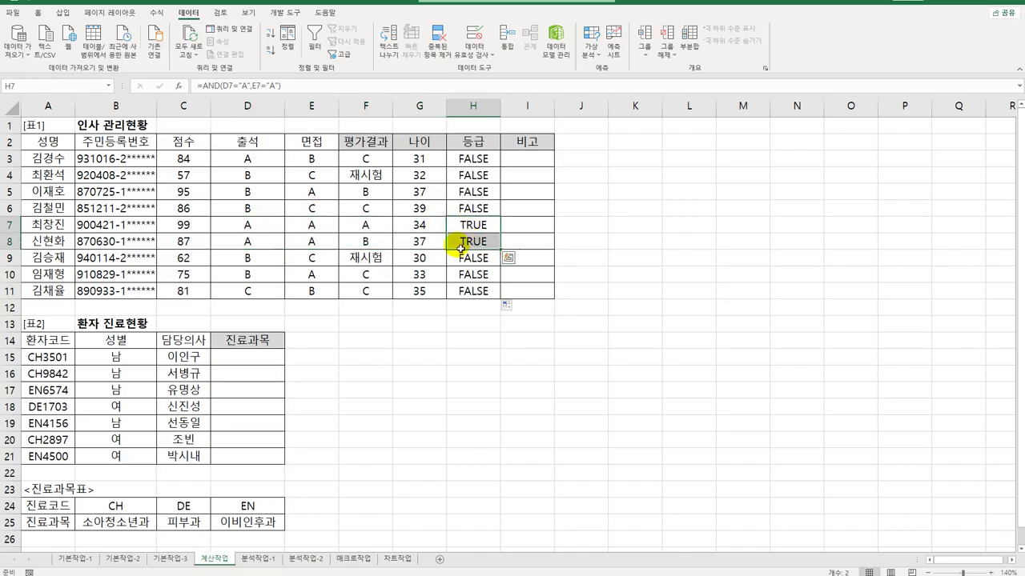
- Wrap H3's AND test in an IF function that returns "최우수" when true
{"action": "left_click", "coordinate": [474, 159]}
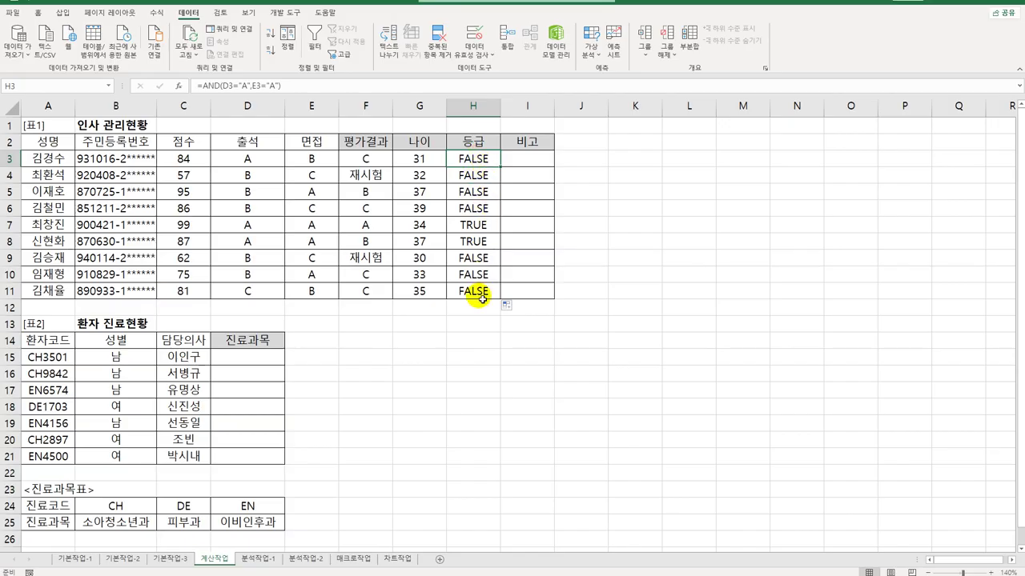
{"action": "double_click", "coordinate": [474, 159]}
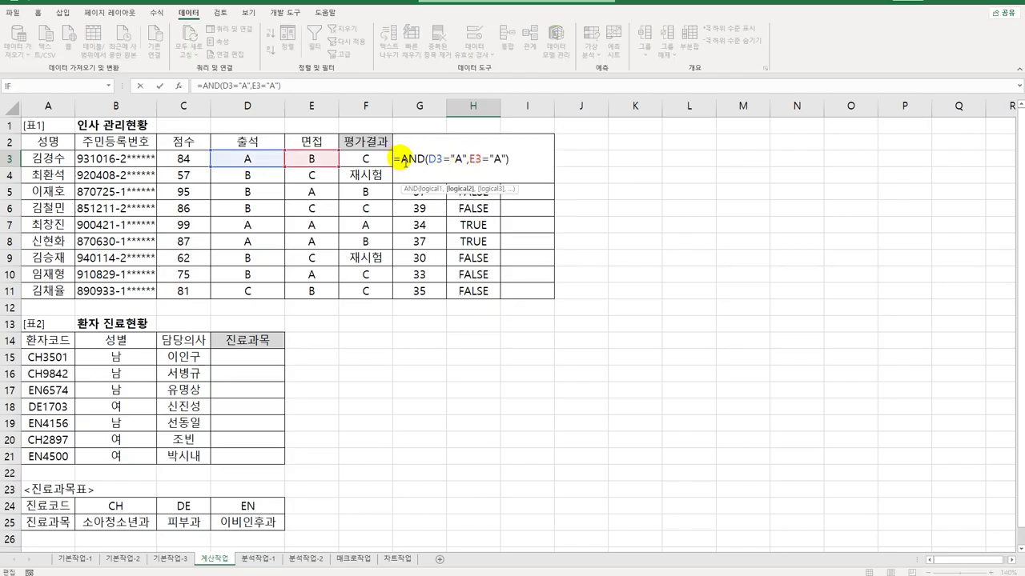
{"action": "left_click", "coordinate": [401, 159]}
{"action": "type", "text": "IF("}
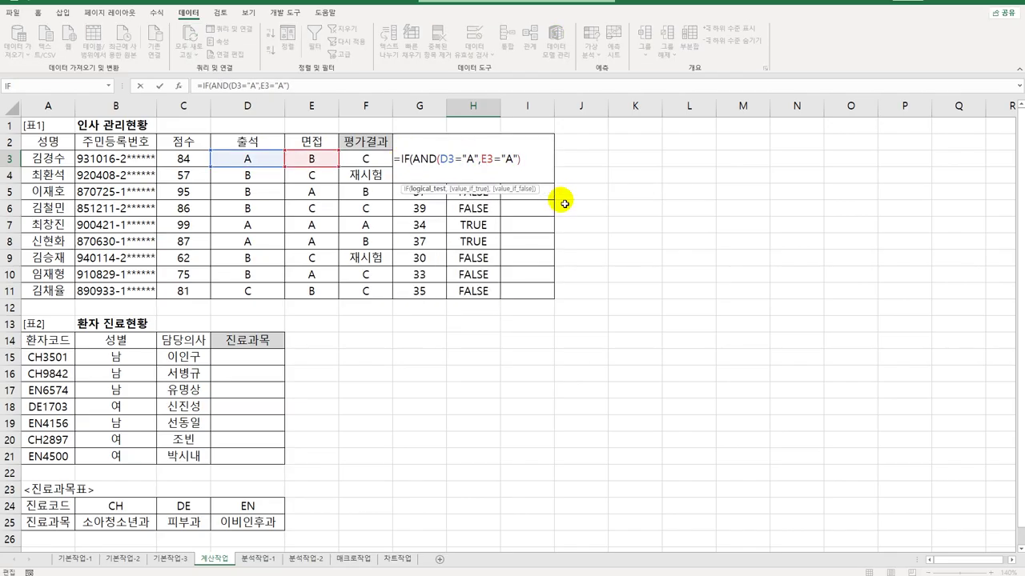
{"action": "key", "text": "End"}
{"action": "type", "text": ",\"최우수\","}
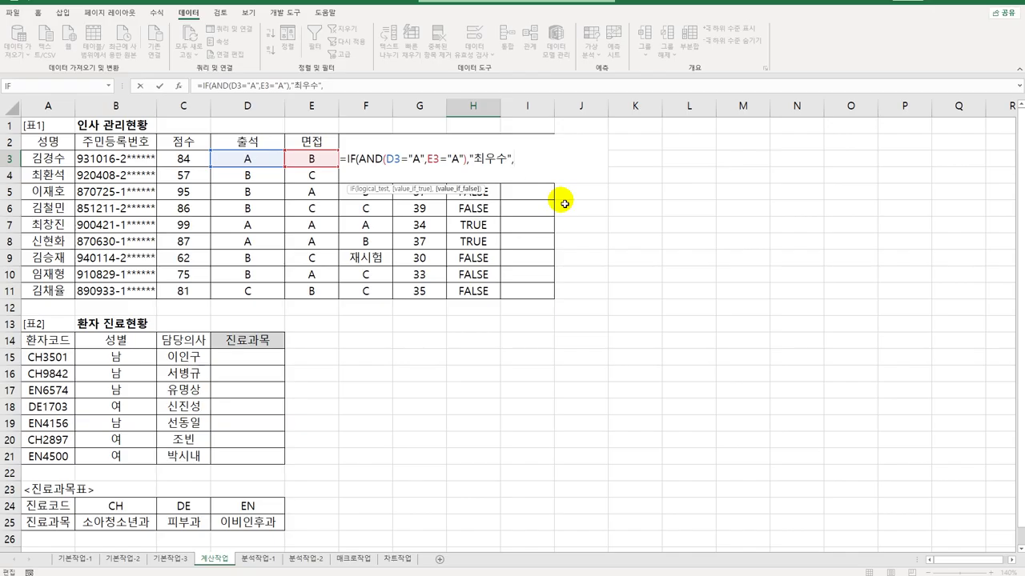
- Nest a copy of the IF as H3's value-if-false argument, testing OR(D3="A",E3="A") and returning "우수"
{"action": "left_click_drag", "start_coordinate": [348, 160], "coordinate": [536, 164]}
{"action": "key", "text": "ctrl+c"}
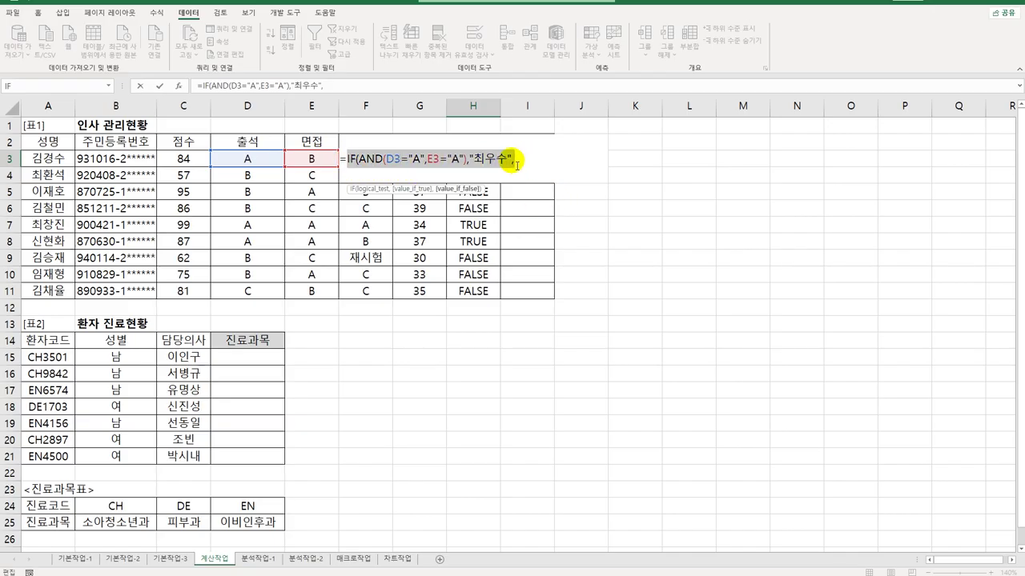
{"action": "left_click", "coordinate": [519, 160]}
{"action": "key", "text": "ctrl+v"}
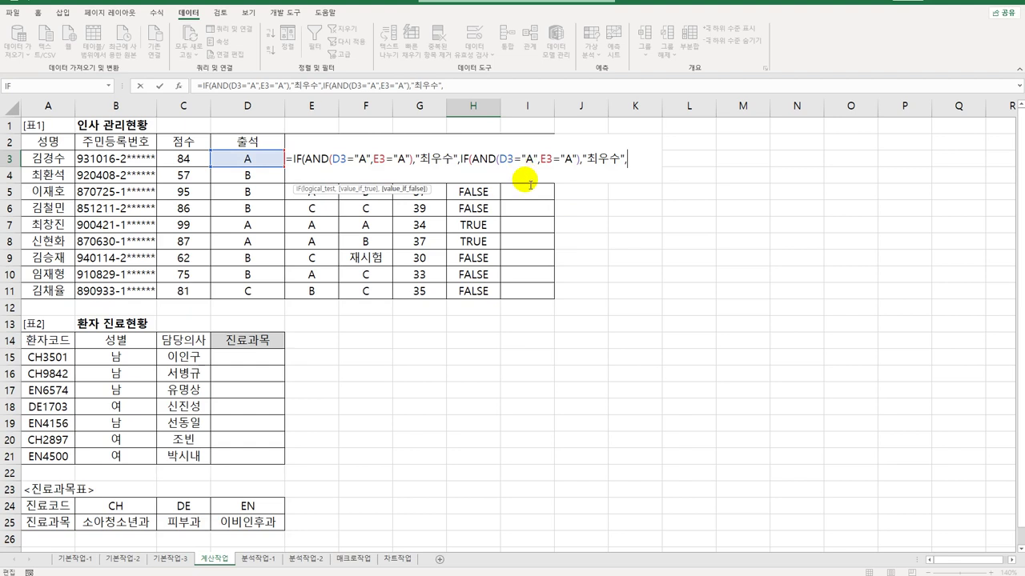
{"action": "double_click", "coordinate": [484, 159]}
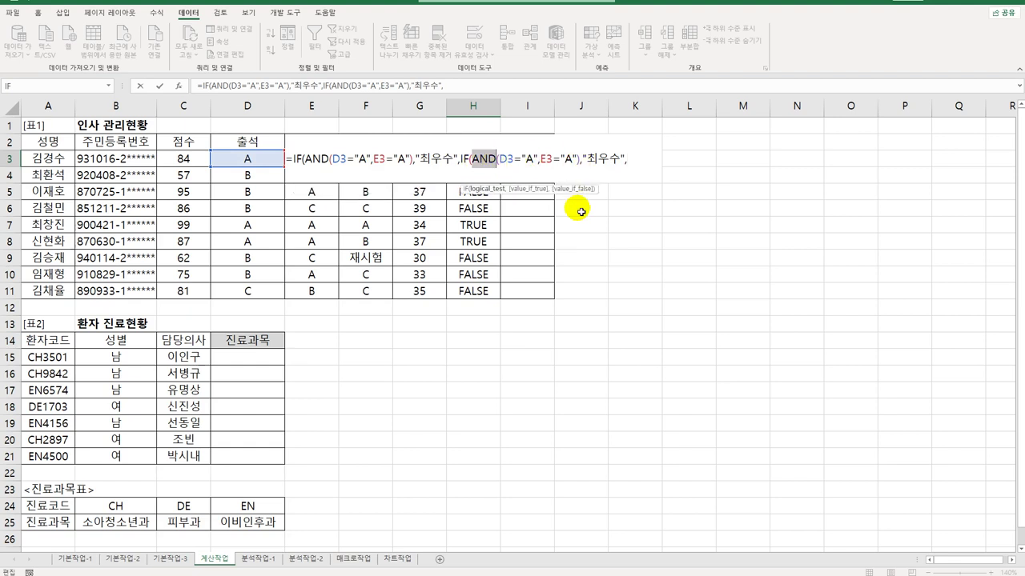
{"action": "type", "text": "OR"}
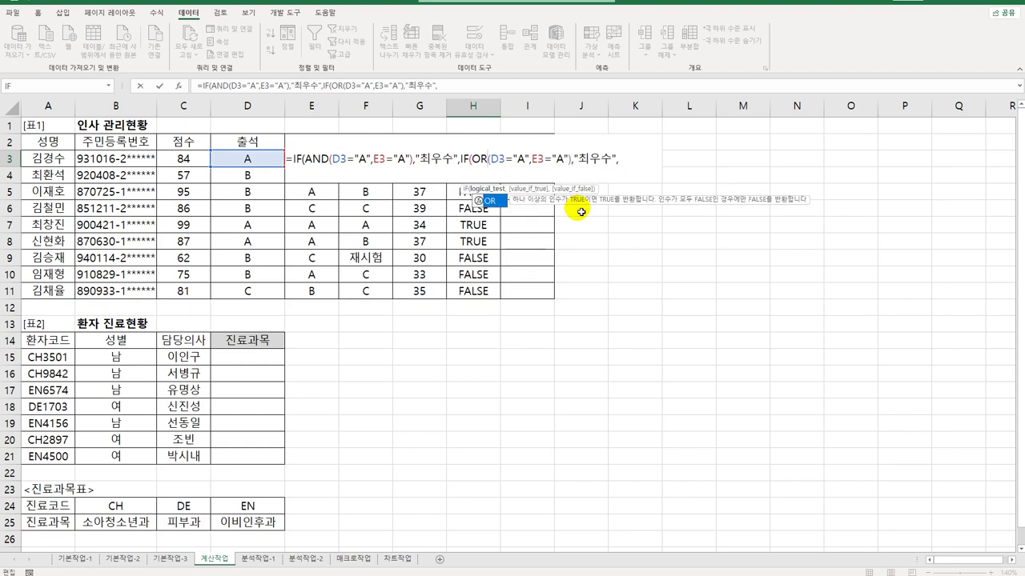
{"action": "left_click", "coordinate": [589, 159]}
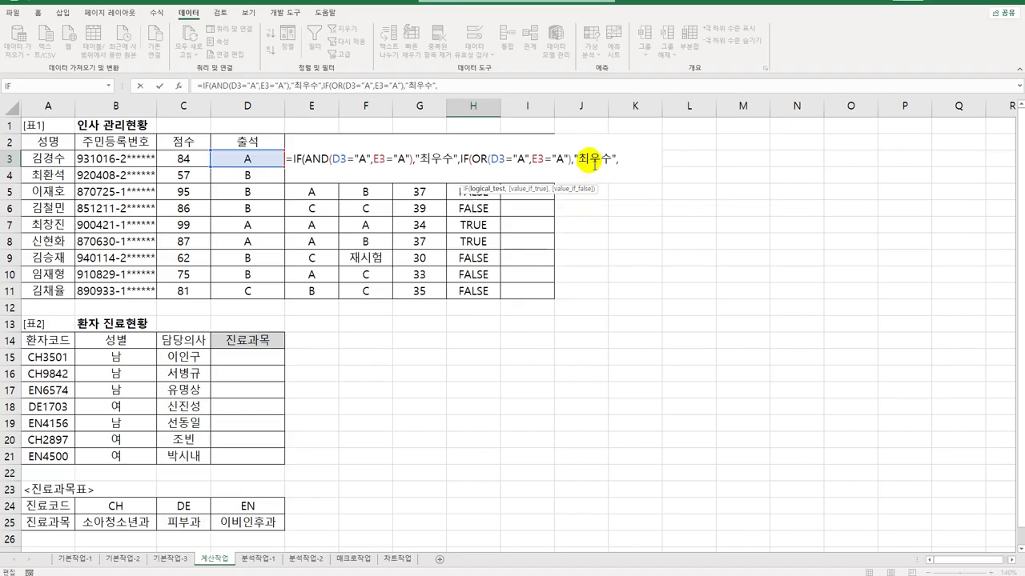
{"action": "key", "text": "BackSpace"}
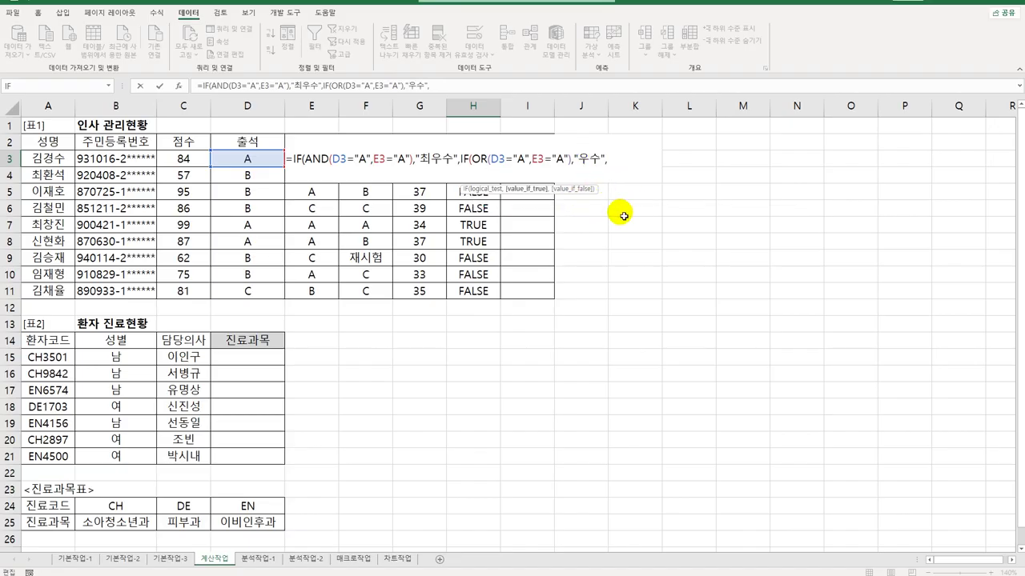
- Set an empty string "" as the last value-if-false argument in H3, complete the formula and fill it down to H11
{"action": "left_click", "coordinate": [608, 162]}
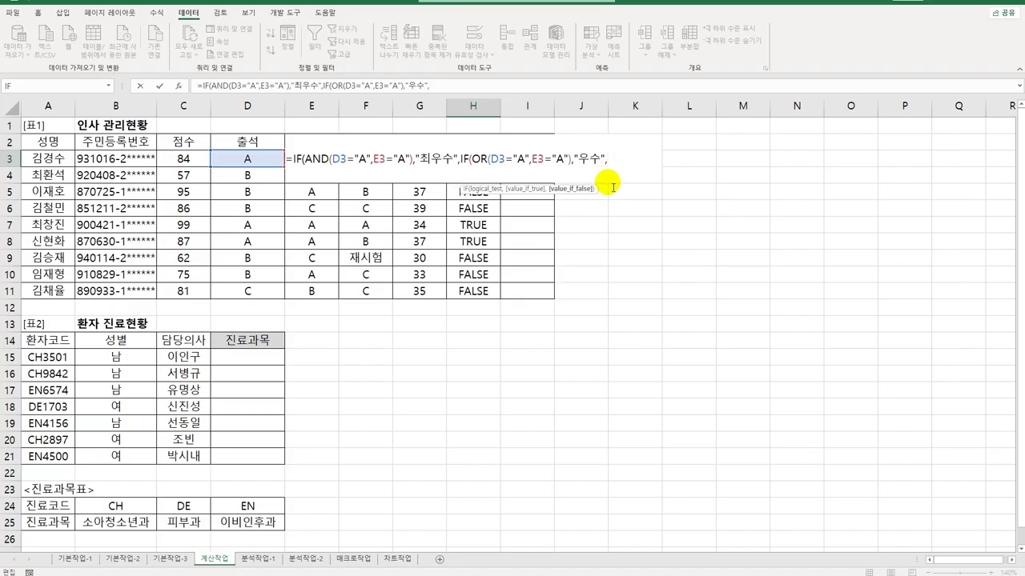
{"action": "type", "text": "\"\""}
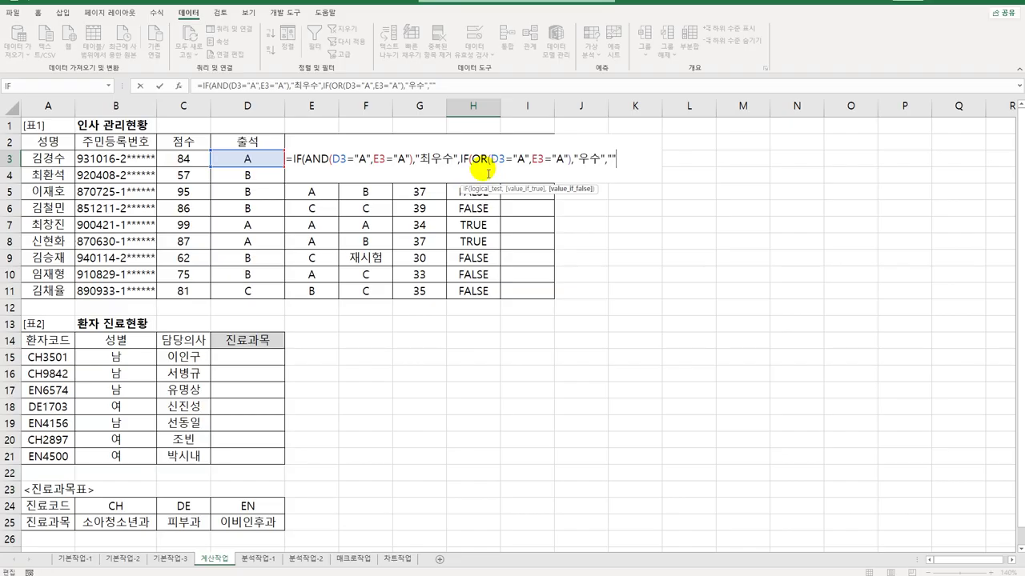
{"action": "type", "text": "))"}
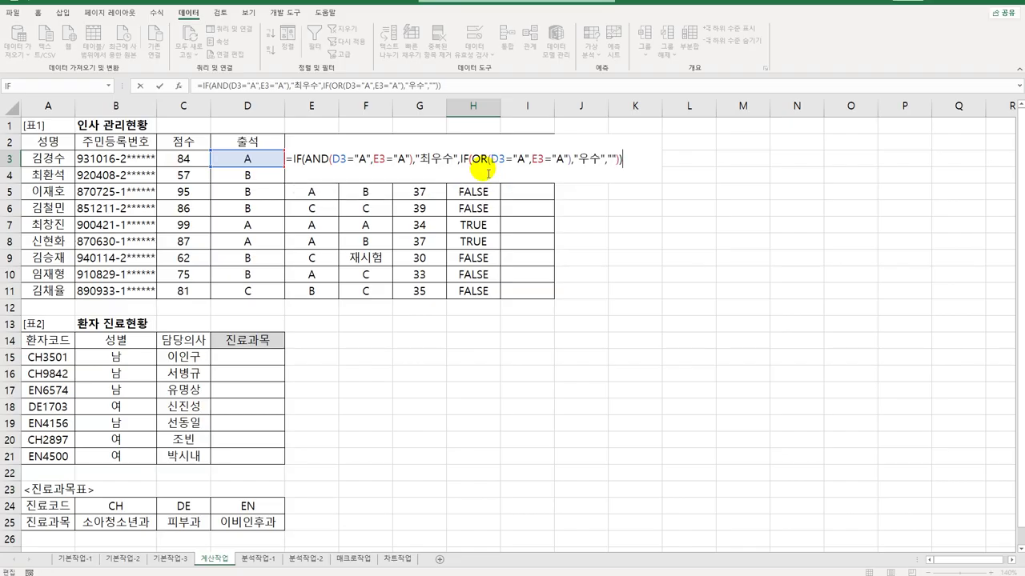
{"action": "key", "text": "Return"}
{"action": "left_click", "coordinate": [482, 163]}
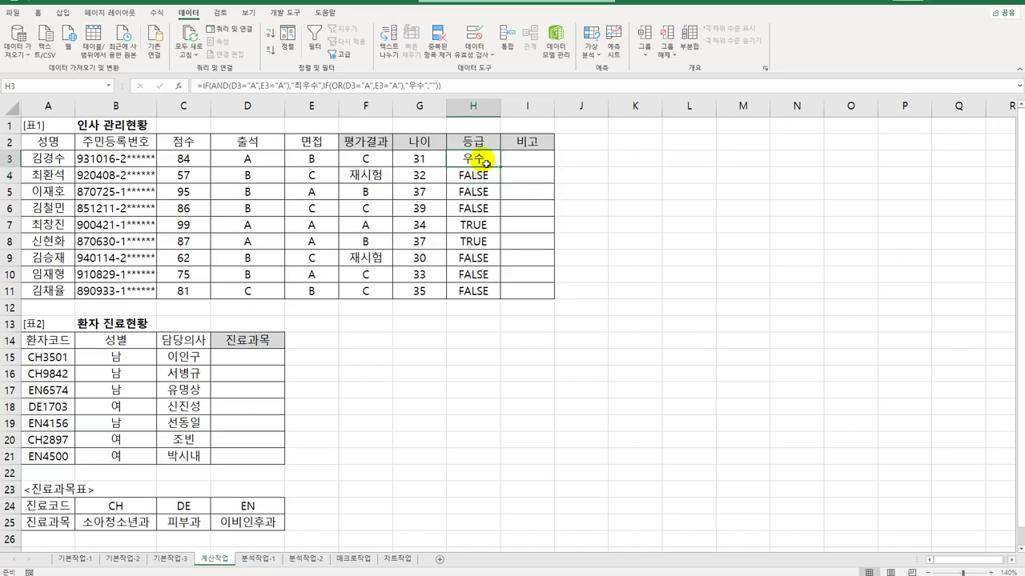
{"action": "left_click_drag", "start_coordinate": [498, 168], "coordinate": [490, 298]}
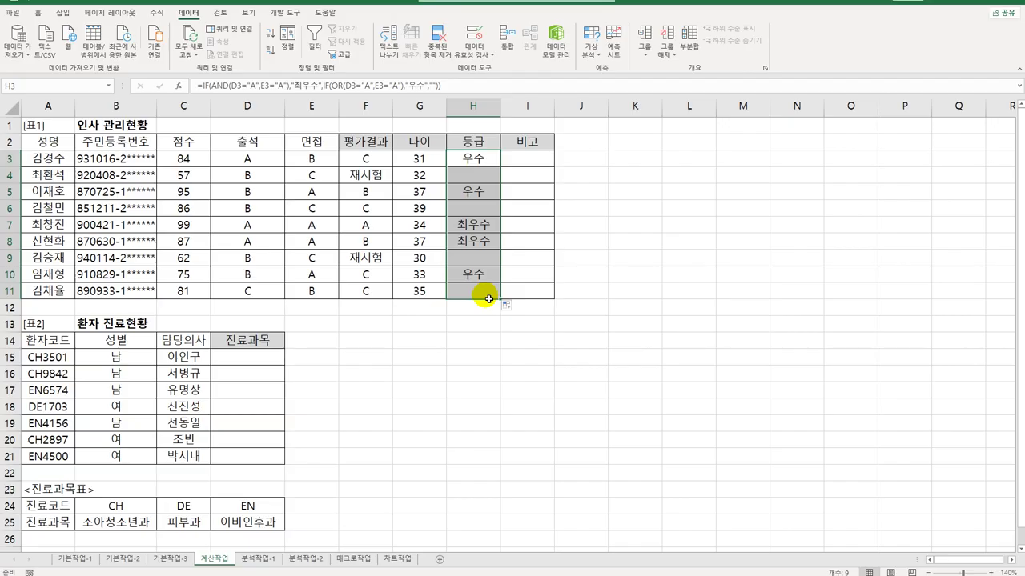
- Enter =LARGE($C$3:$C$11,2) in I3 to get the second-highest 점수
{"action": "left_click", "coordinate": [183, 158]}
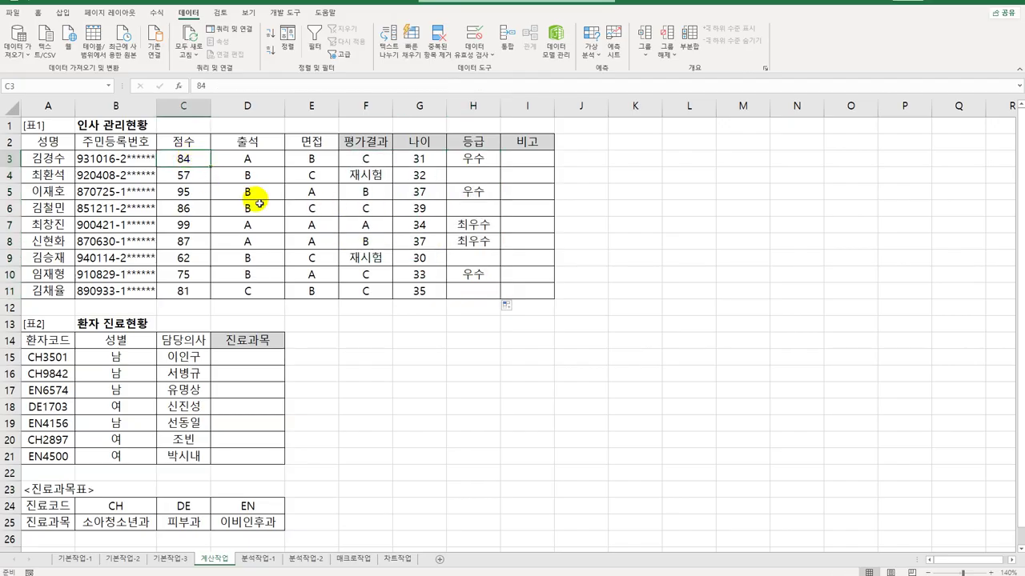
{"action": "left_click", "coordinate": [537, 160]}
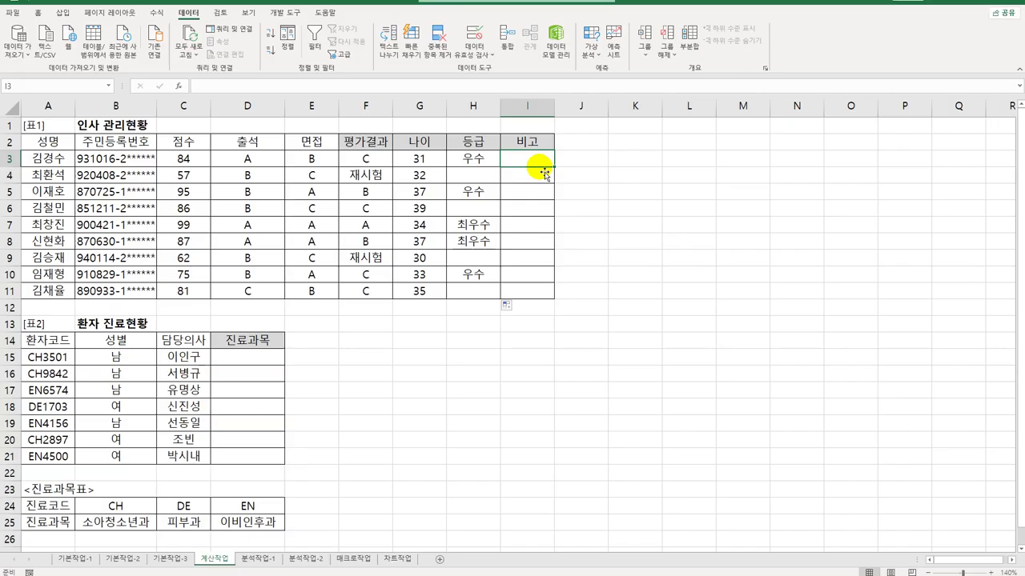
{"action": "type", "text": "="}
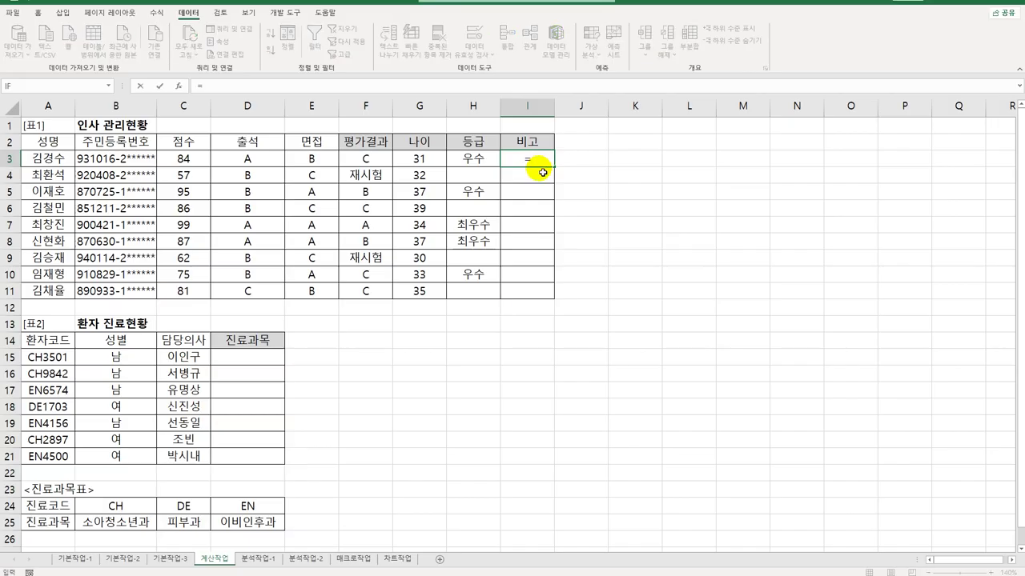
{"action": "type", "text": "L"}
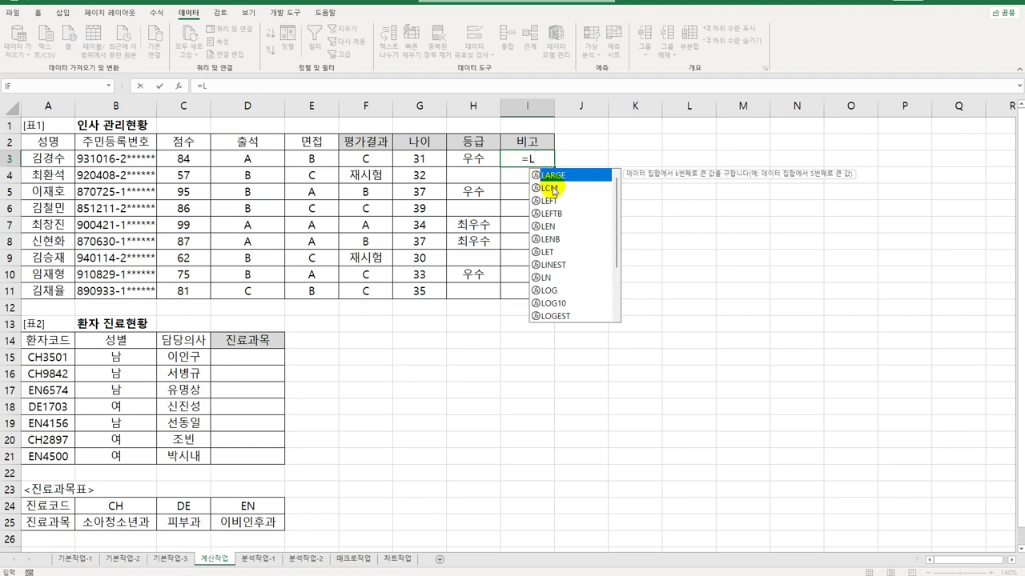
{"action": "double_click", "coordinate": [562, 177]}
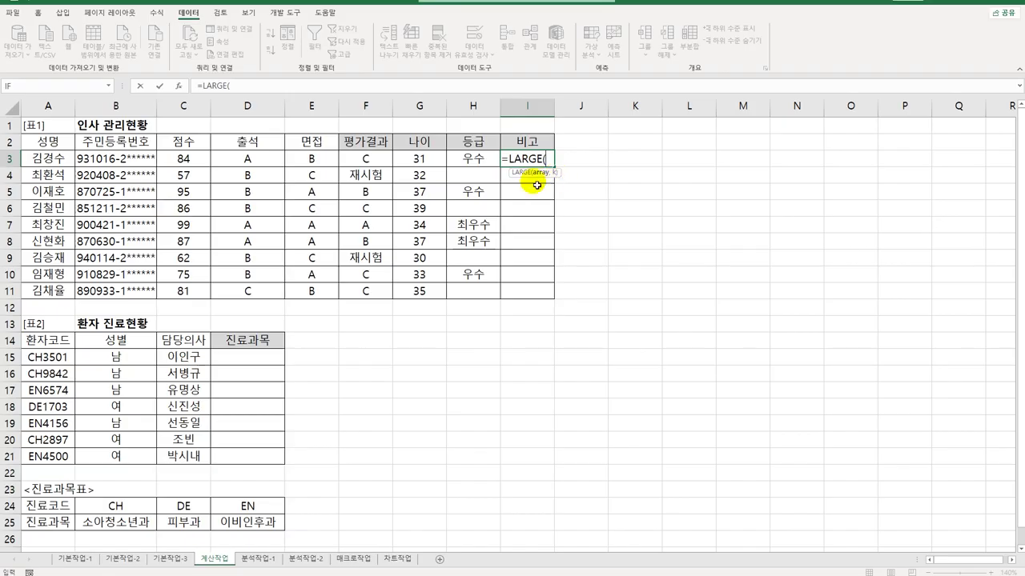
{"action": "left_click_drag", "start_coordinate": [192, 159], "coordinate": [187, 290]}
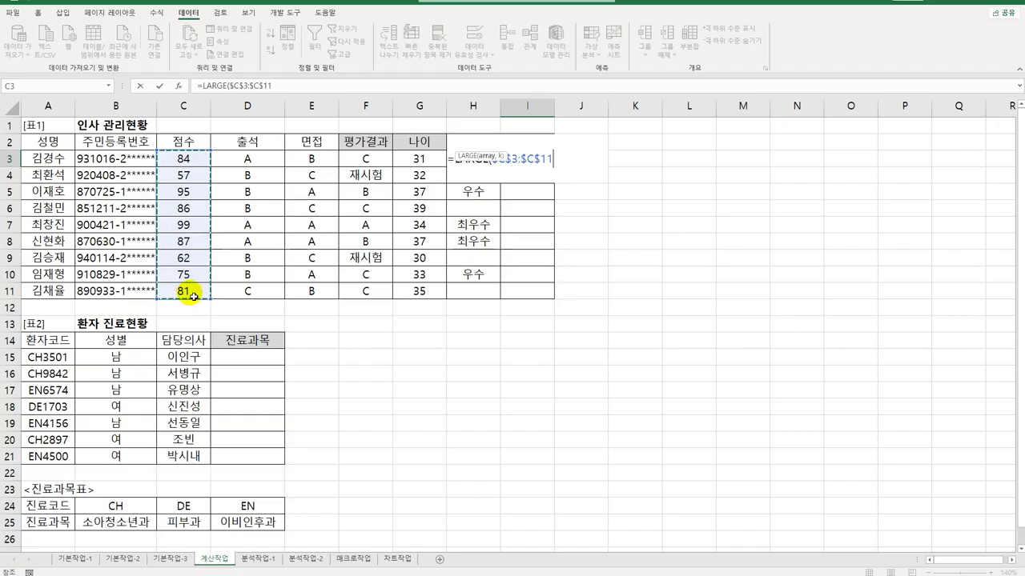
{"action": "key", "text": "F4"}
{"action": "type", "text": ",2)"}
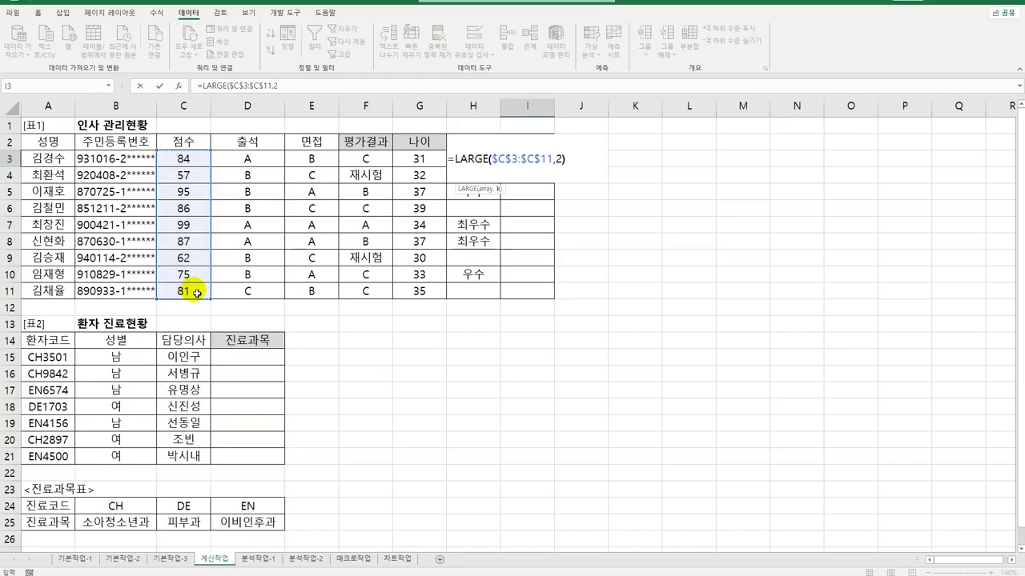
{"action": "key", "text": "ctrl+Return"}
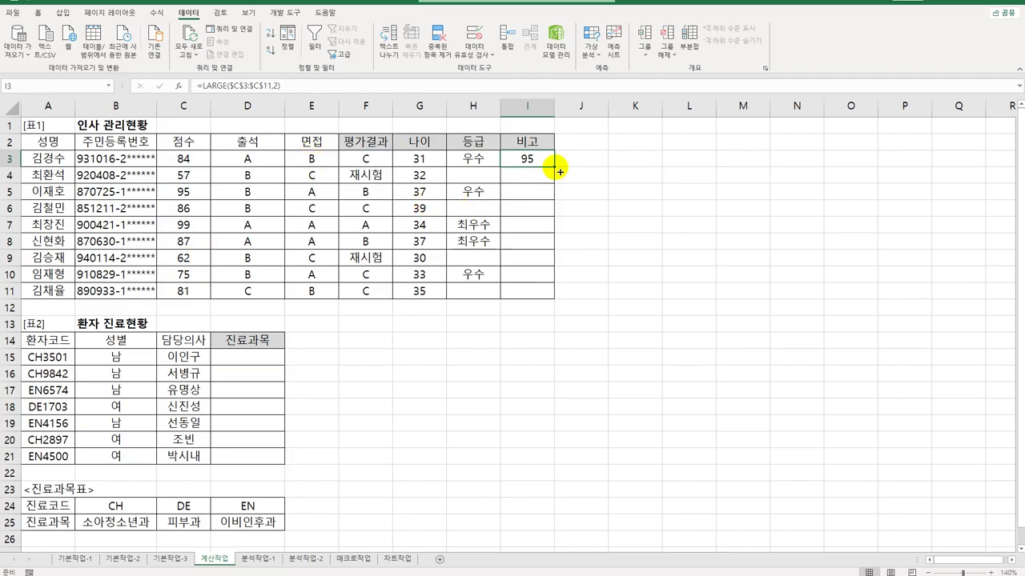
- Fill I3's LARGE formula down through I11 in the 비고 column
{"action": "left_click_drag", "start_coordinate": [553, 174], "coordinate": [556, 300]}
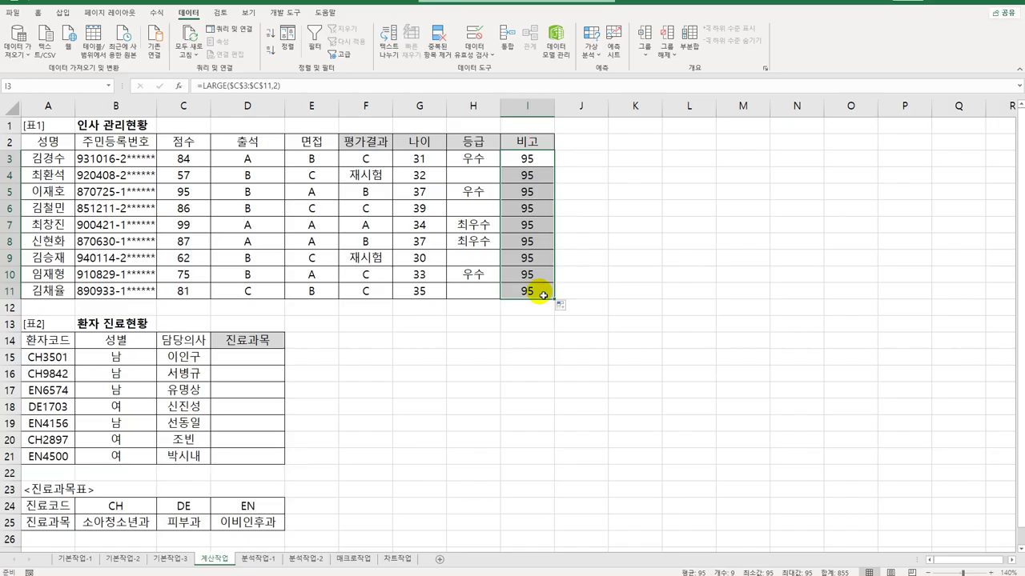
{"action": "left_click", "coordinate": [525, 160]}
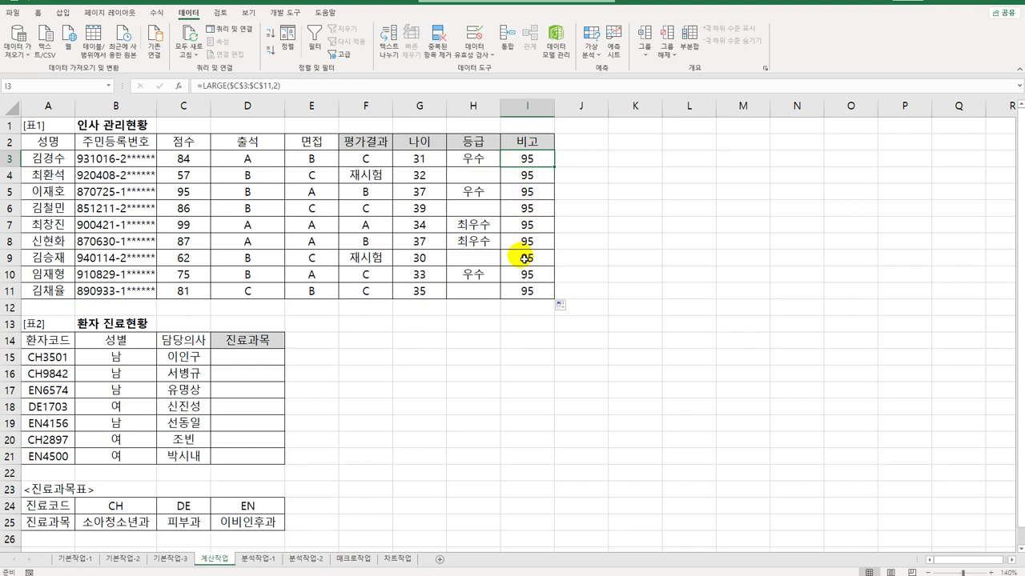
{"action": "left_click", "coordinate": [187, 157]}
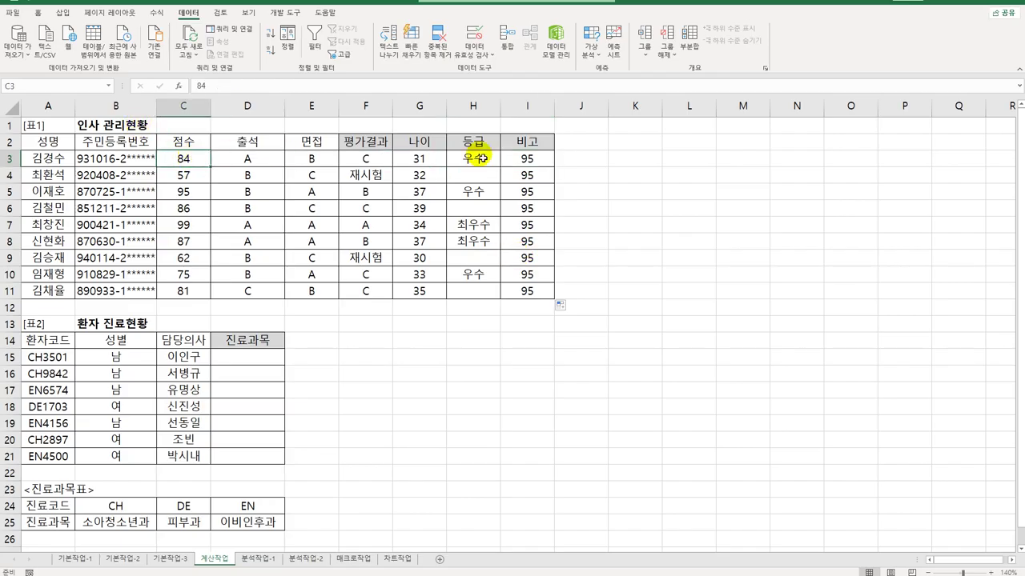
{"action": "left_click", "coordinate": [531, 162]}
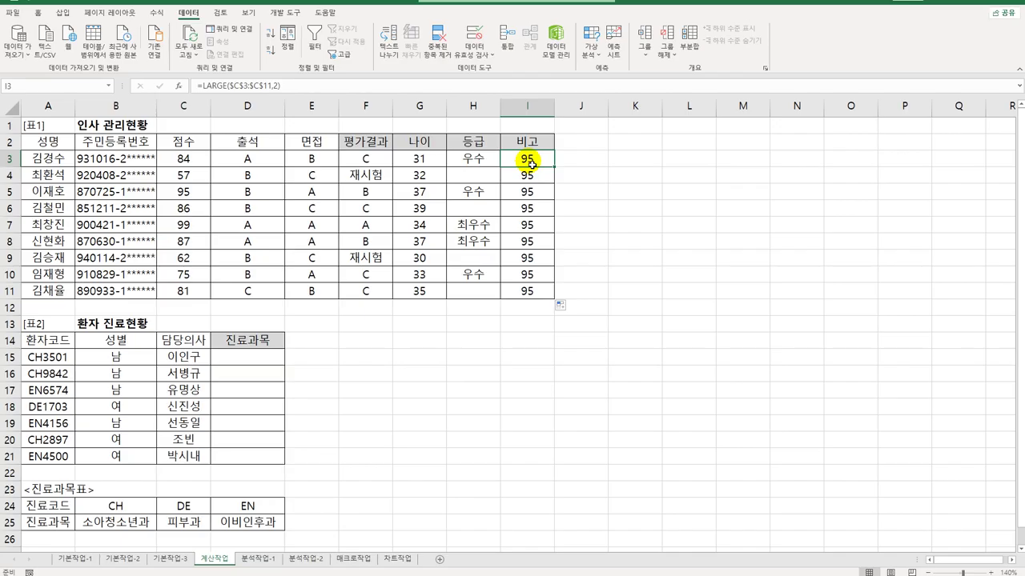
- Wrap I3's LARGE formula in an IFS function whose first test is C3>=LARGE($C$3:$C$11,2)
{"action": "double_click", "coordinate": [529, 162]}
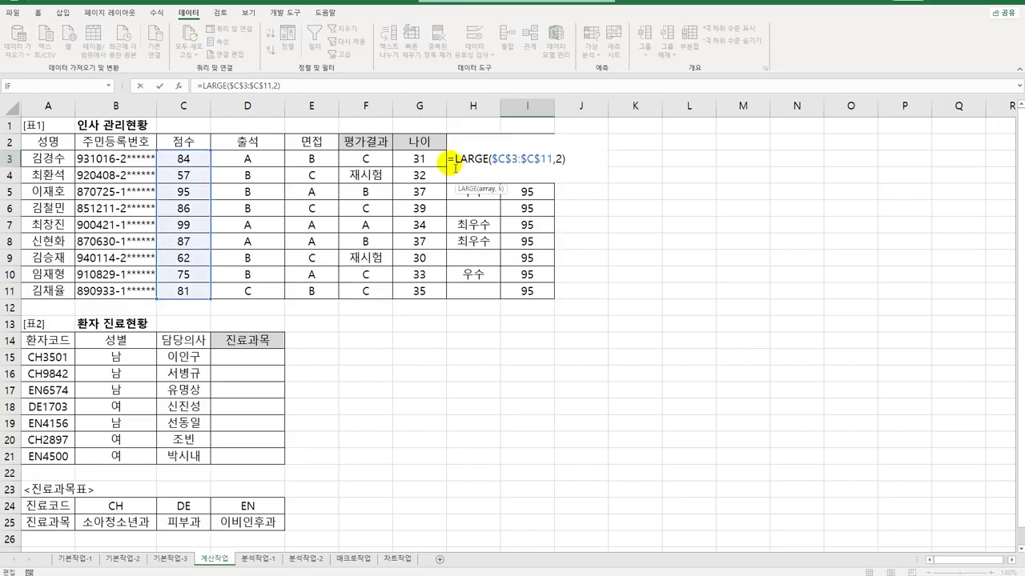
{"action": "type", "text": "IF"}
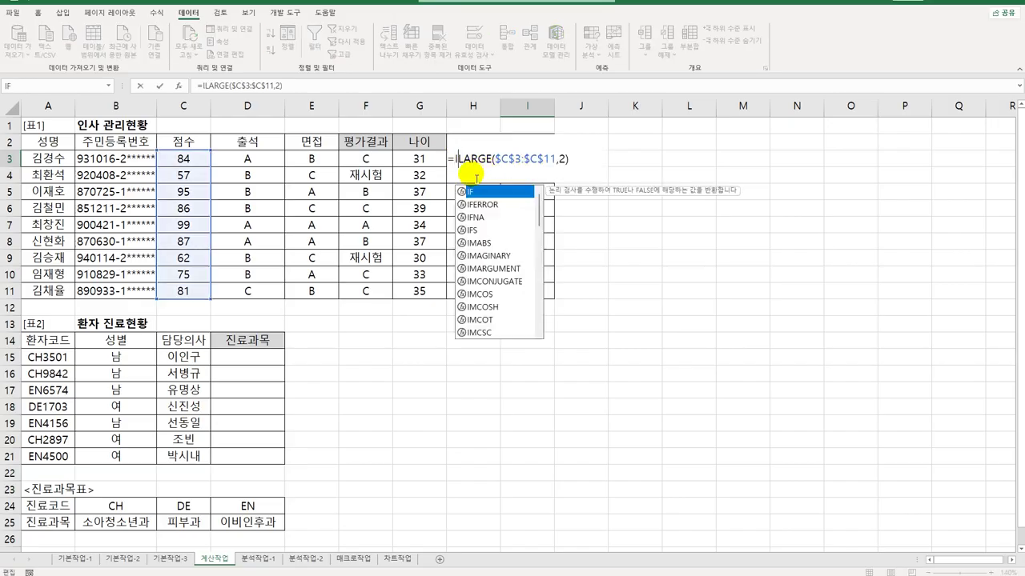
{"action": "type", "text": "S"}
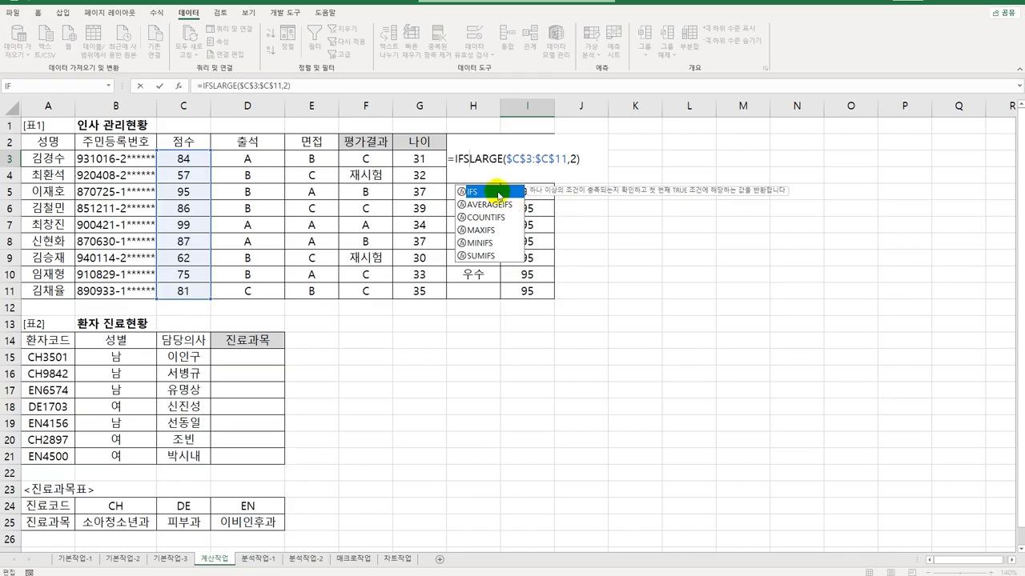
{"action": "double_click", "coordinate": [492, 192]}
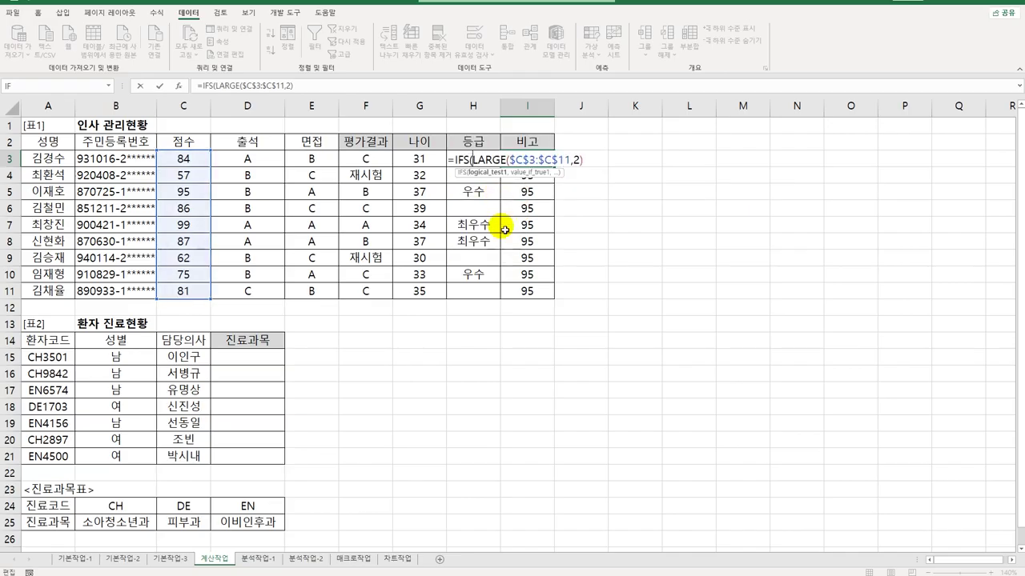
{"action": "left_click", "coordinate": [183, 159]}
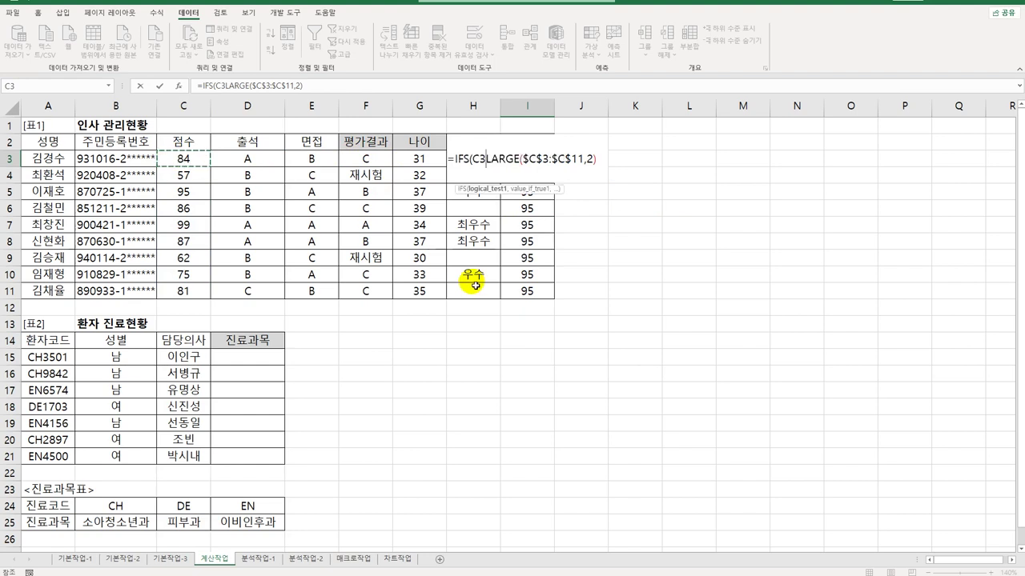
{"action": "type", "text": ">="}
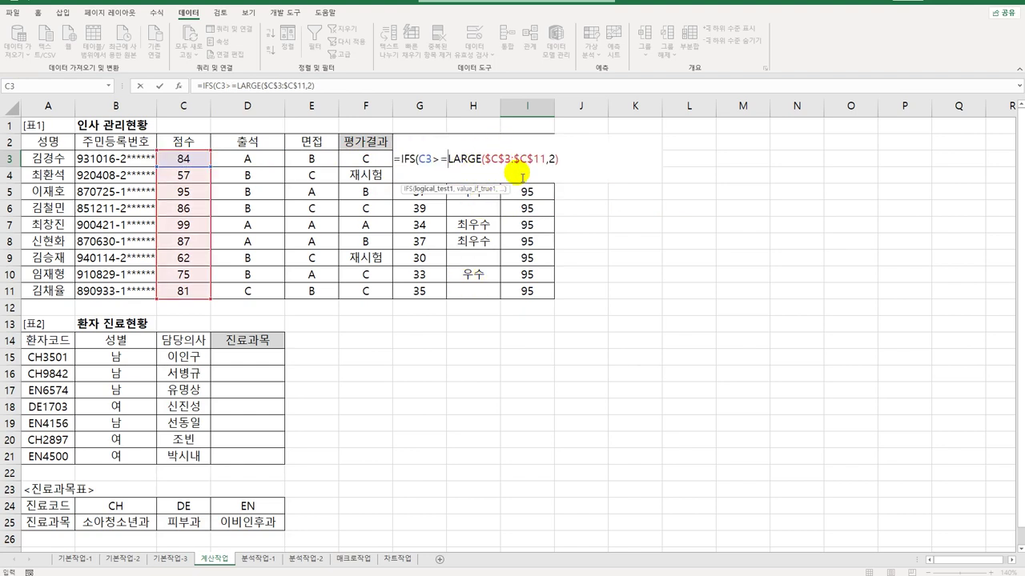
- Set "★" as the value returned by I3's first IFS test and start the second test argument
{"action": "left_click", "coordinate": [565, 166]}
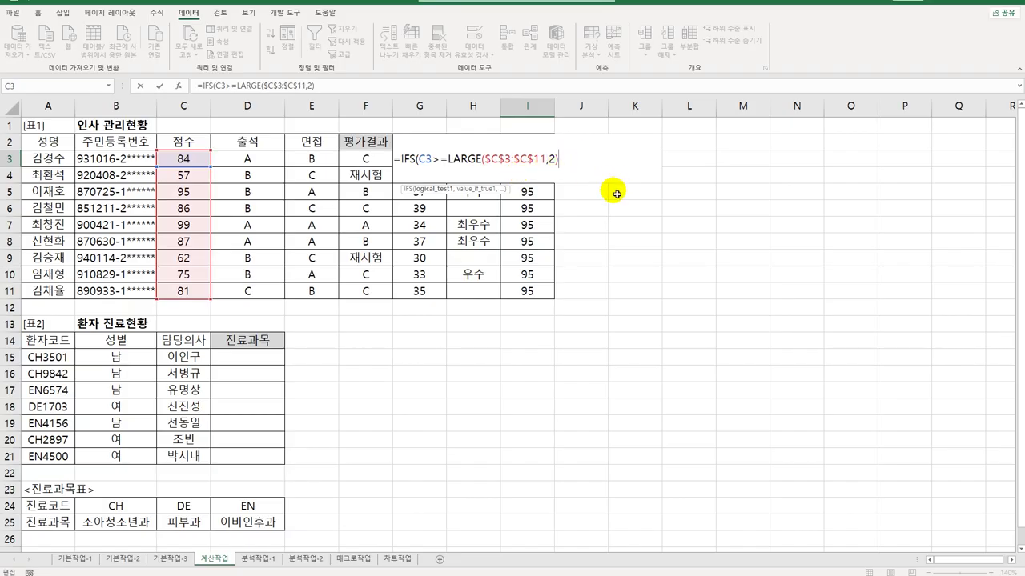
{"action": "type", "text": ","}
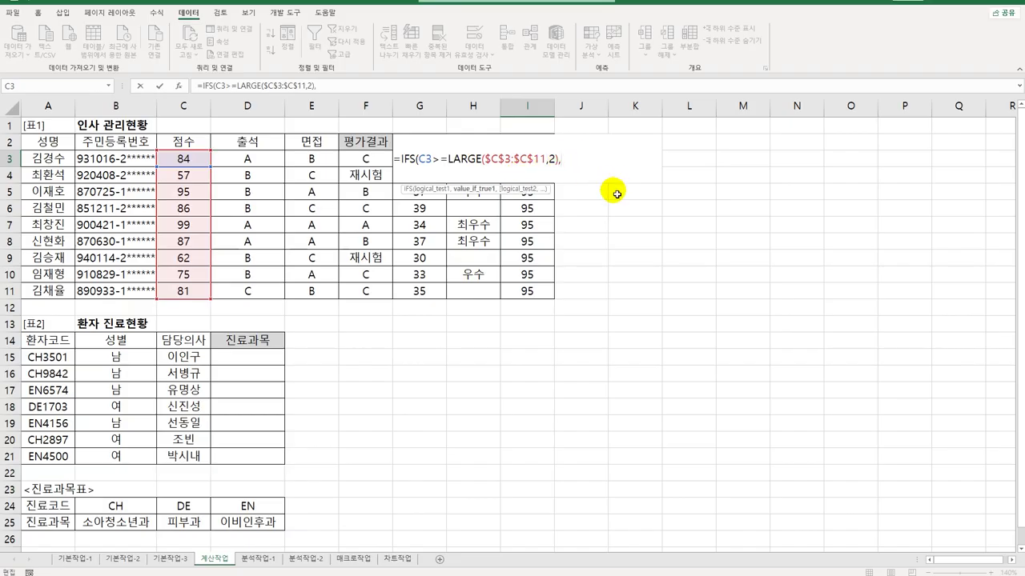
{"action": "type", "text": "\"ㅁ"}
{"action": "key", "text": "Hangul_Hanja"}
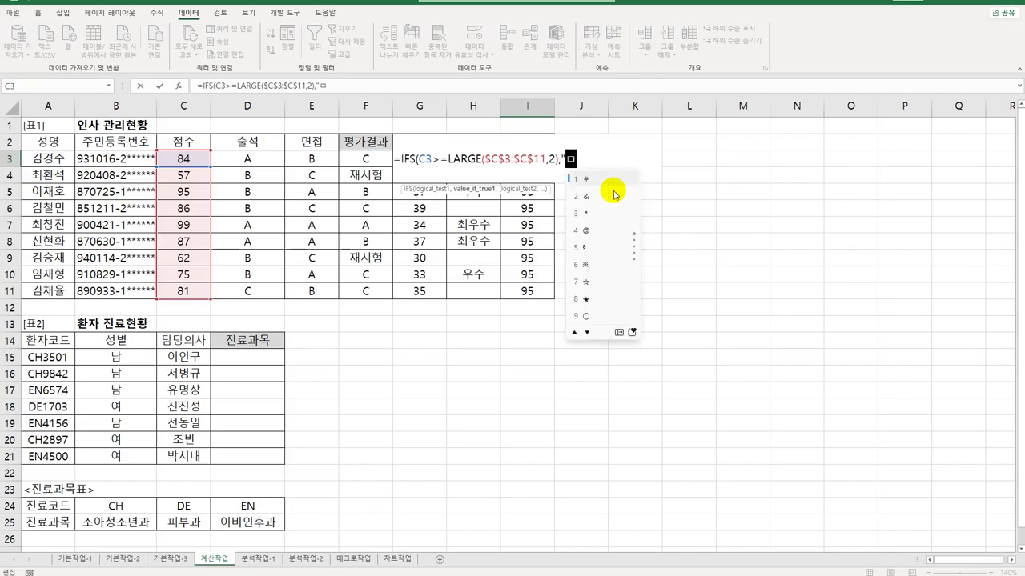
{"action": "left_click", "coordinate": [586, 301]}
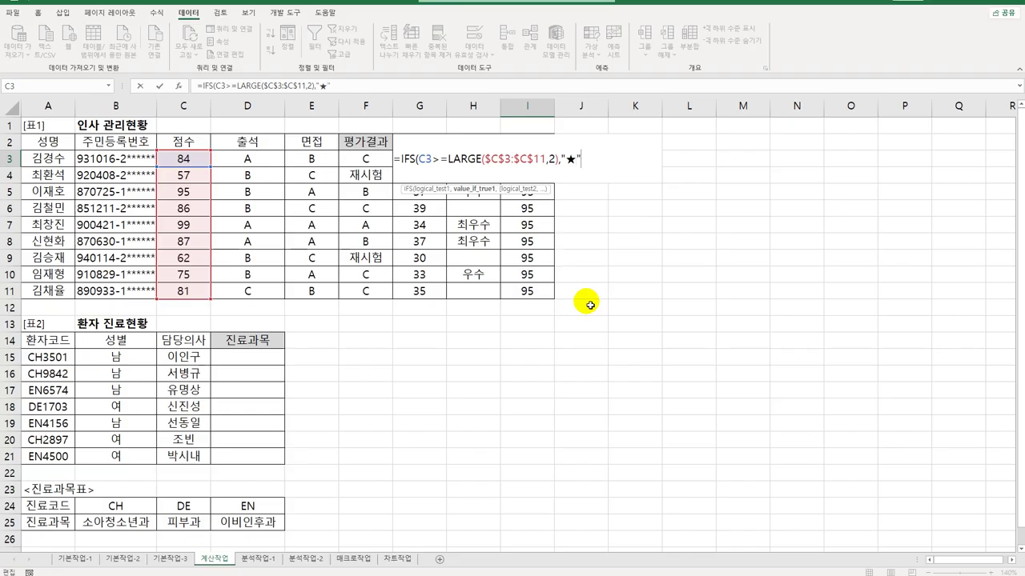
{"action": "type", "text": ","}
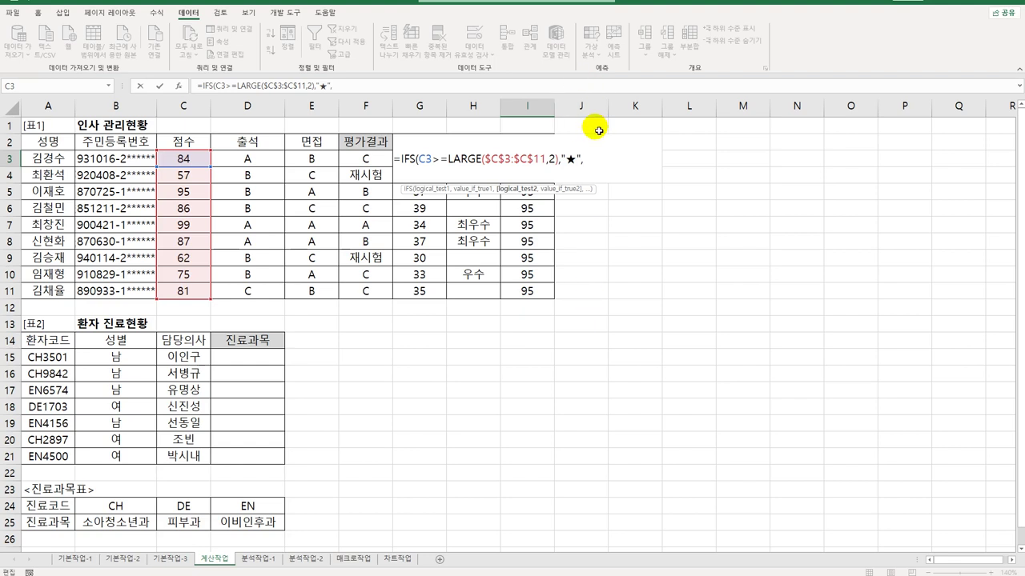
{"action": "double_click", "coordinate": [410, 158]}
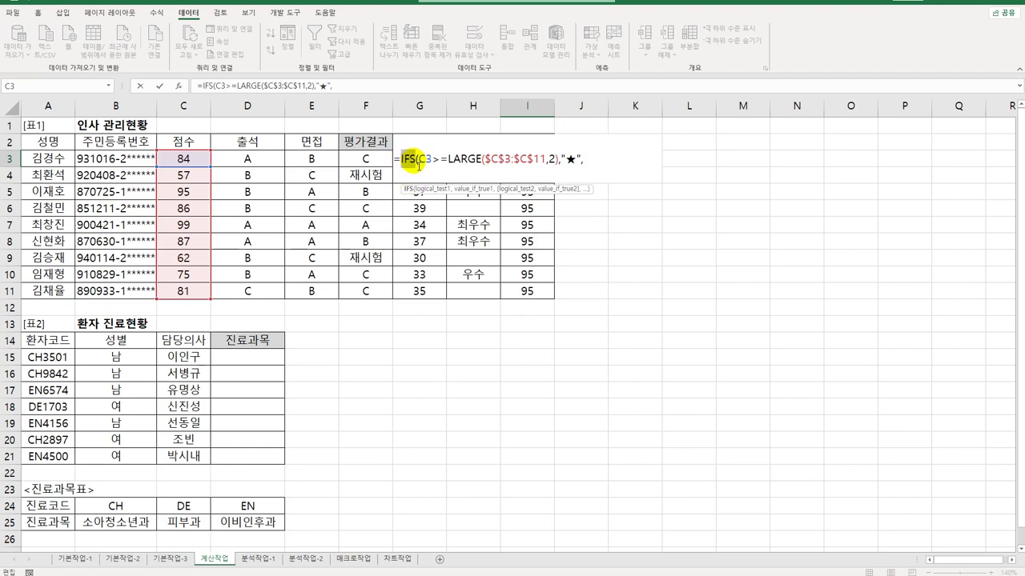
{"action": "left_click", "coordinate": [592, 160]}
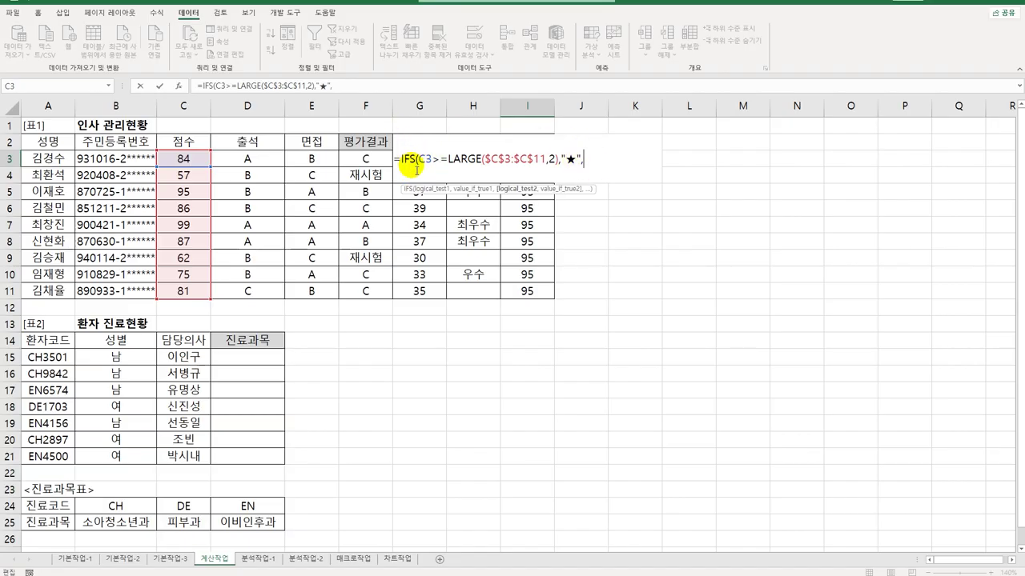
- Add C3<=SMALL($C$3:$C$11,2) as the second IFS test in I3
{"action": "left_click", "coordinate": [195, 164]}
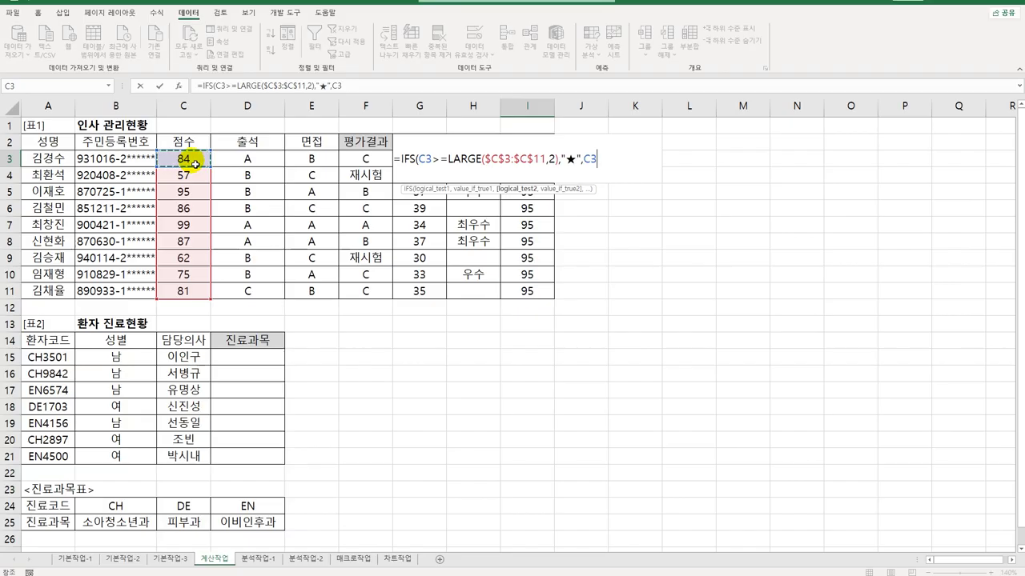
{"action": "type", "text": "<=ㄴ"}
{"action": "key", "text": "BackSpace"}
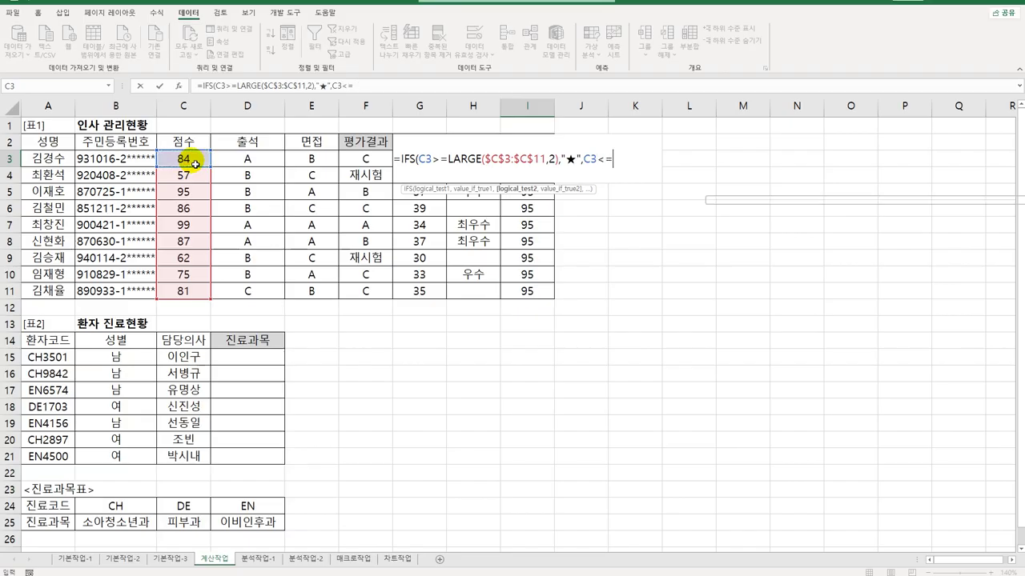
{"action": "type", "text": "SM"}
{"action": "key", "text": "Tab"}
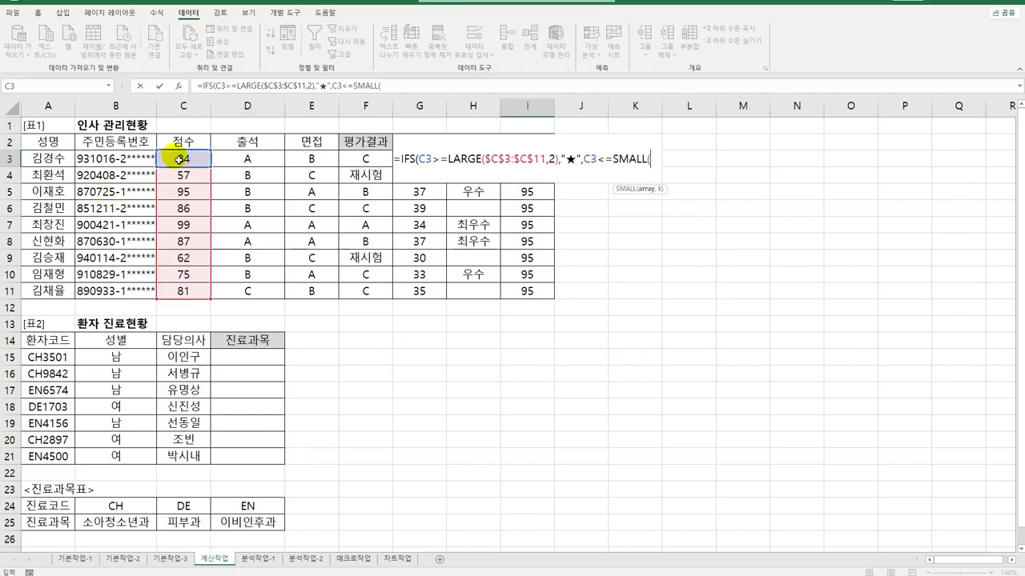
{"action": "left_click_drag", "start_coordinate": [177, 160], "coordinate": [184, 290]}
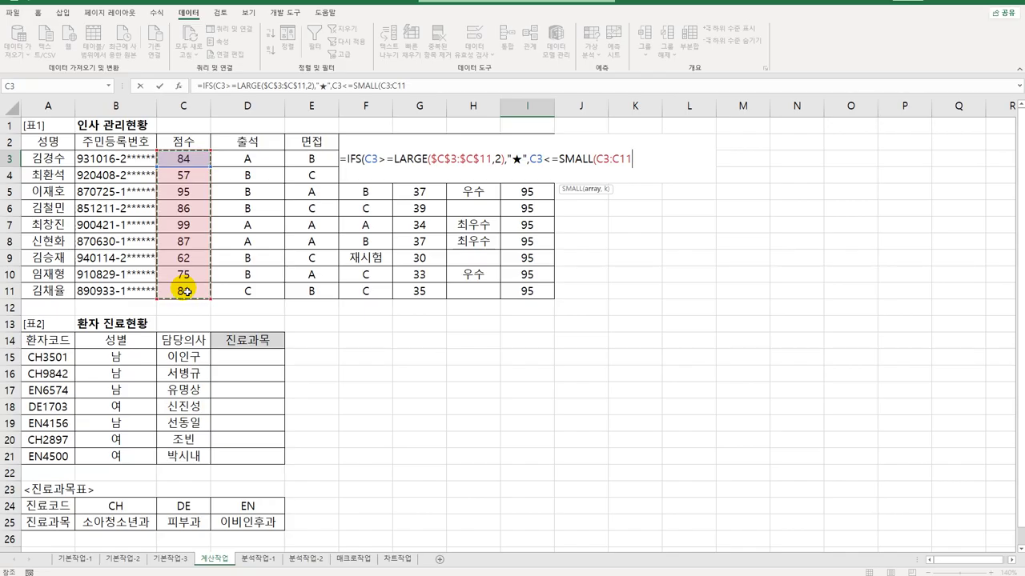
{"action": "key", "text": "F4"}
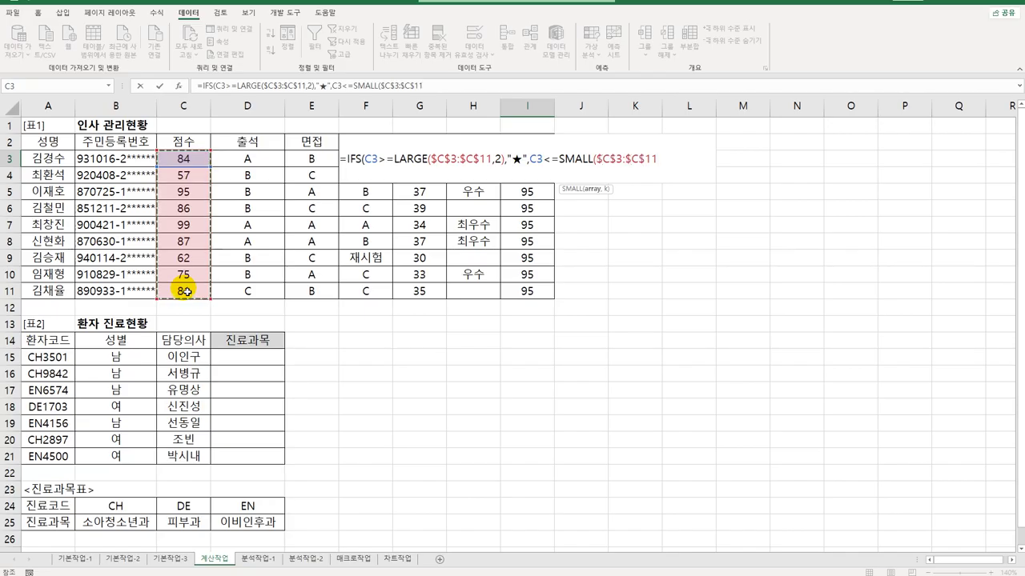
{"action": "type", "text": ",2"}
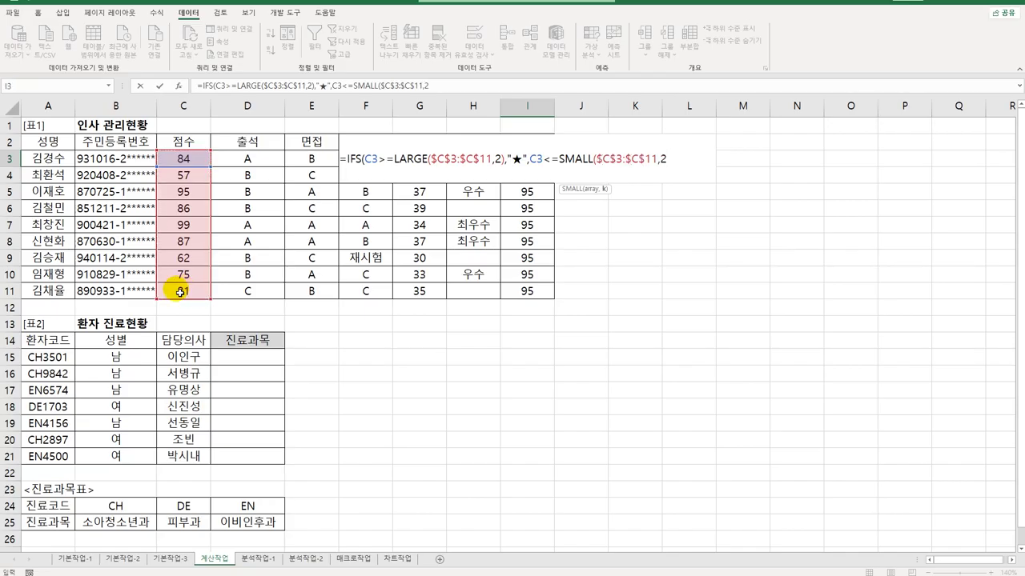
{"action": "type", "text": ")"}
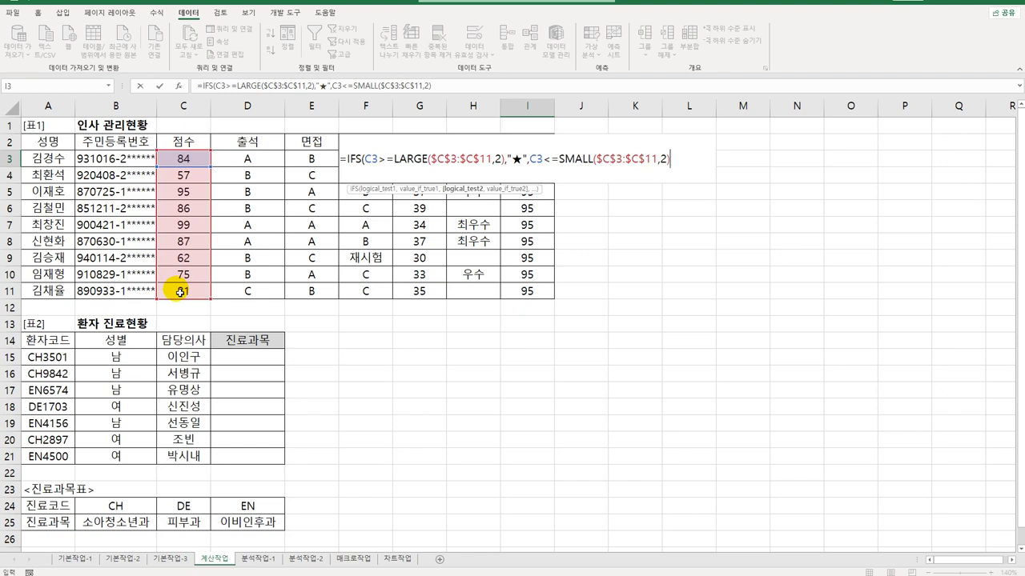
- Set "☆" as the value returned by I3's second IFS test
{"action": "type", "text": ",\""}
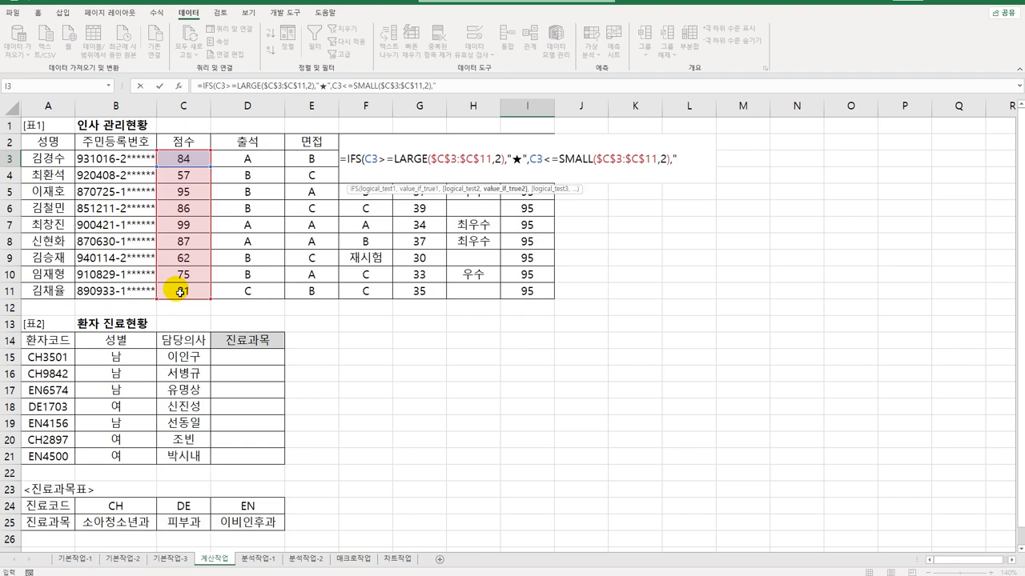
{"action": "type", "text": "ㅁ"}
{"action": "key", "text": "Hangul_Hanja"}
{"action": "left_click", "coordinate": [700, 291]}
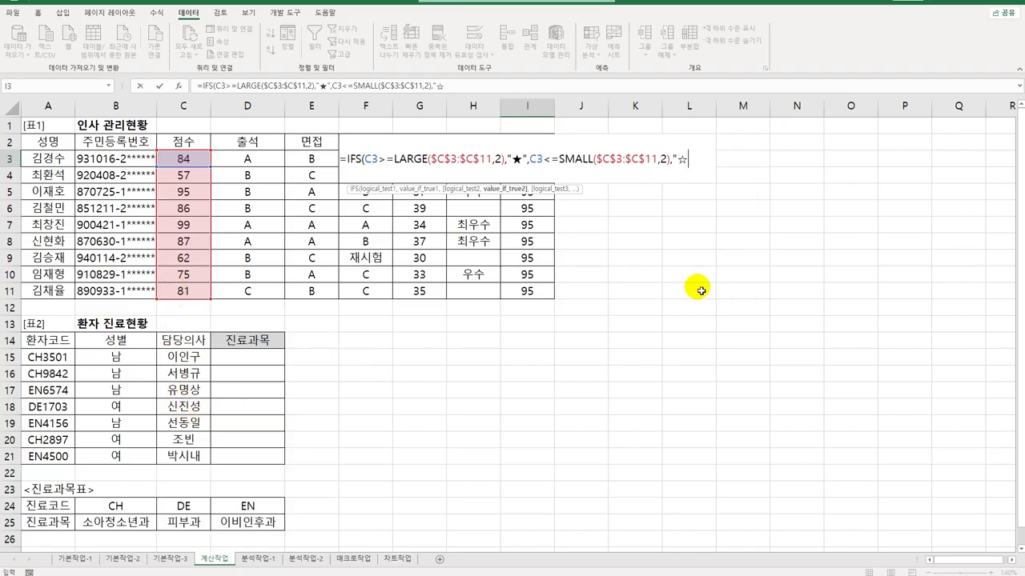
{"action": "type", "text": "\","}
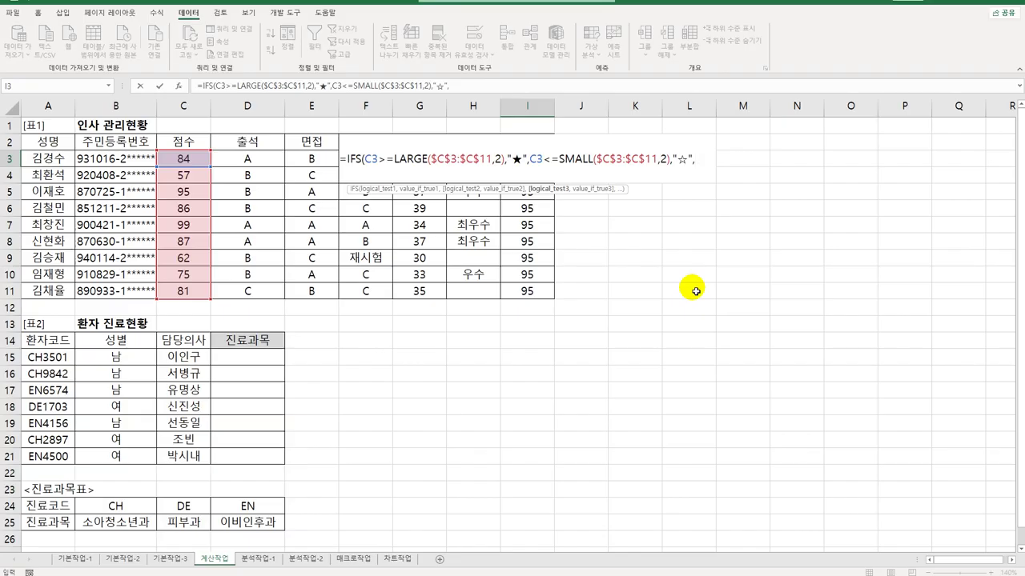
- End I3's IFS with TRUE and an empty string "", complete the formula and fill it down to I11
{"action": "type", "text": "TRU"}
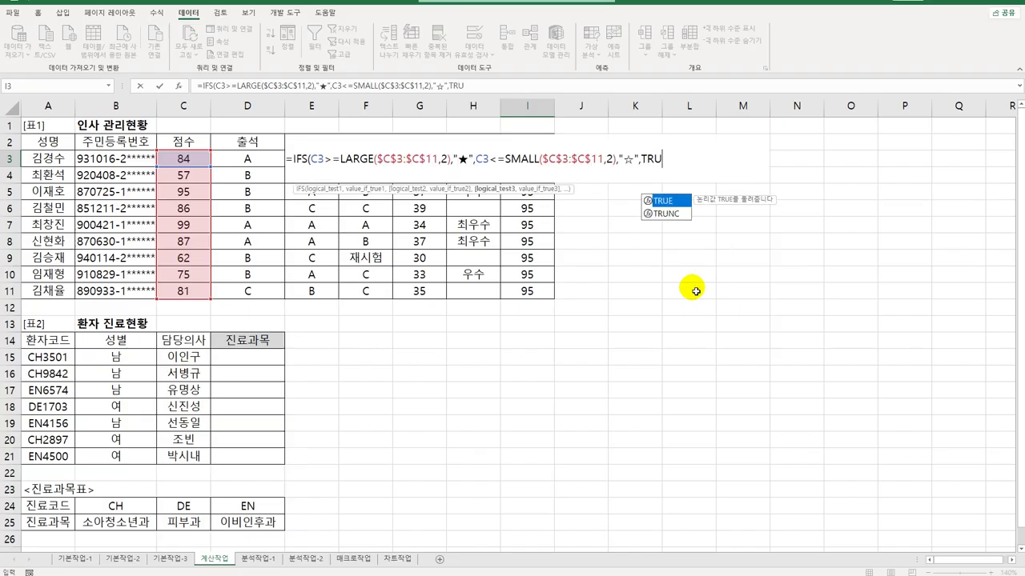
{"action": "type", "text": "E,"}
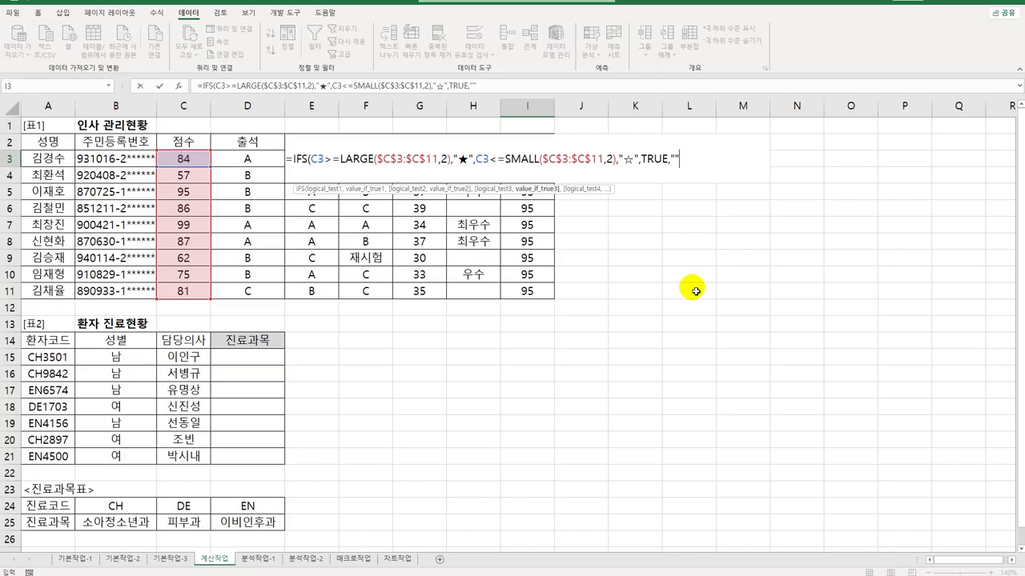
{"action": "type", "text": ")"}
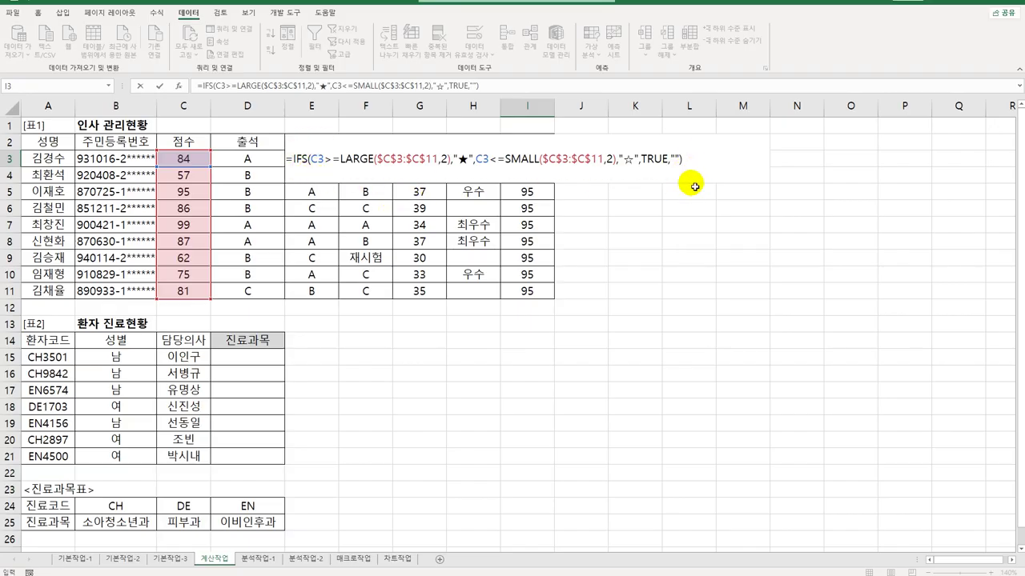
{"action": "key", "text": "Return"}
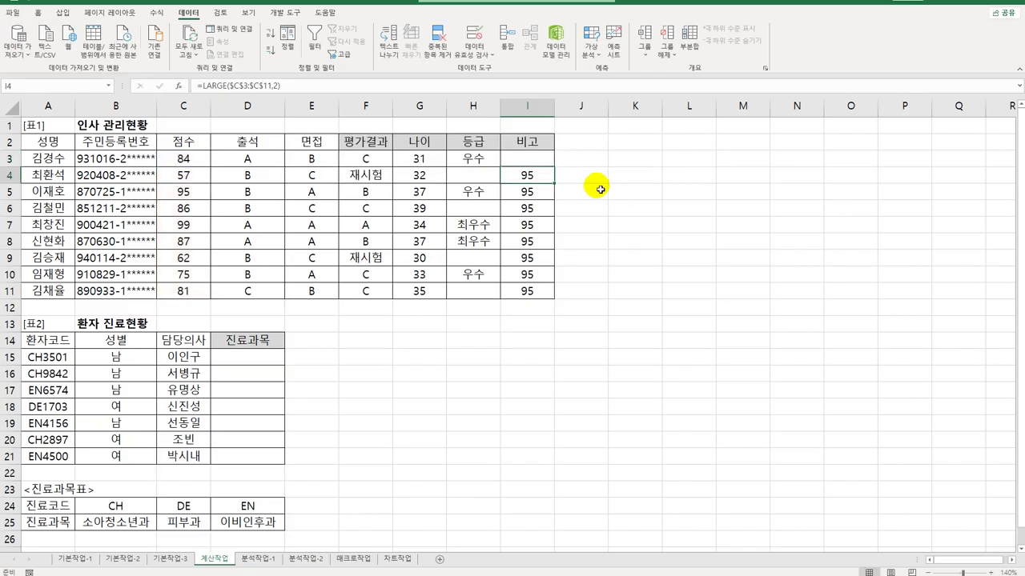
{"action": "left_click", "coordinate": [552, 164]}
{"action": "left_click_drag", "start_coordinate": [554, 166], "coordinate": [554, 290]}
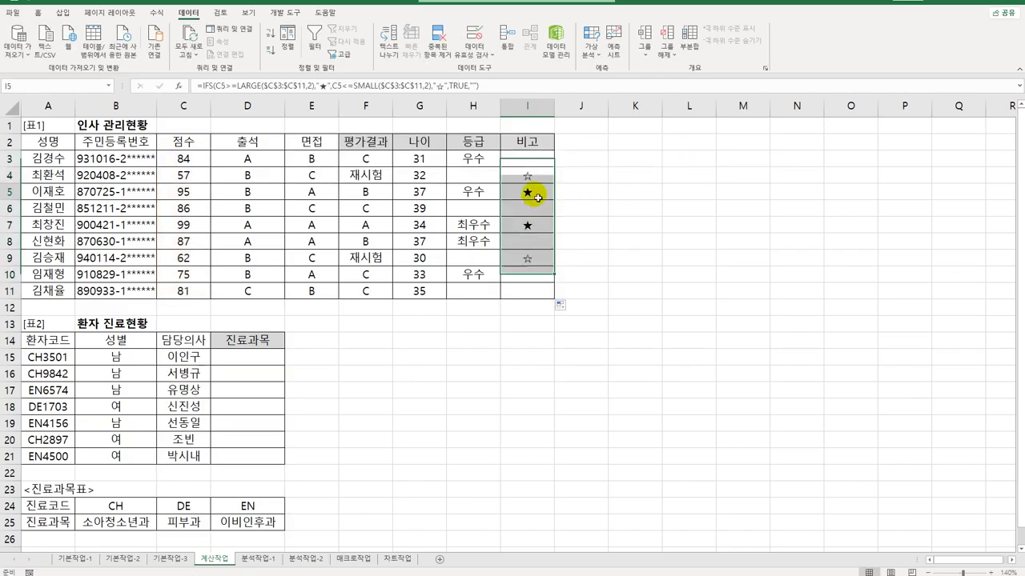
{"action": "left_click", "coordinate": [533, 224]}
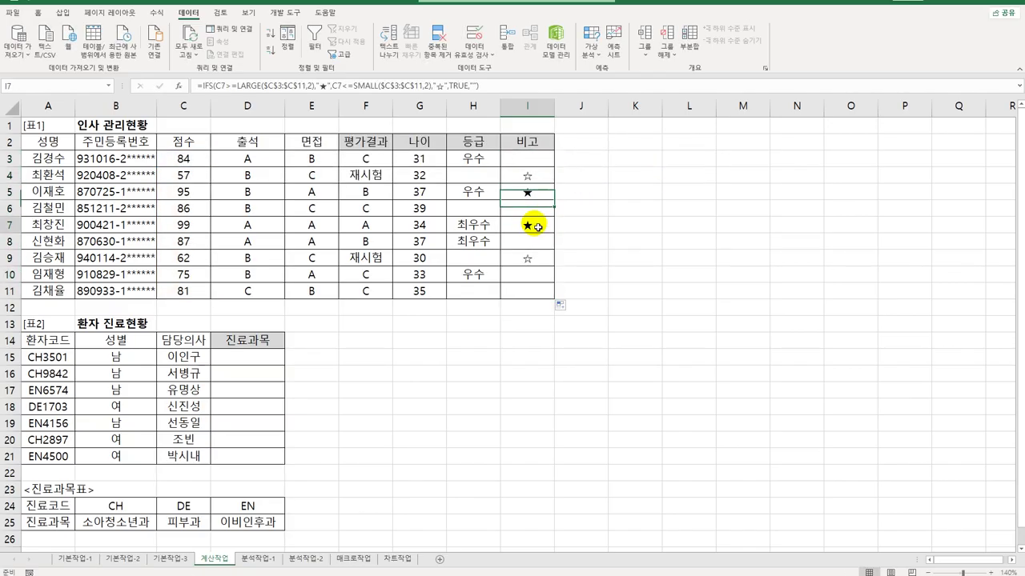
{"action": "left_click", "coordinate": [531, 178]}
{"action": "left_click", "coordinate": [533, 256]}
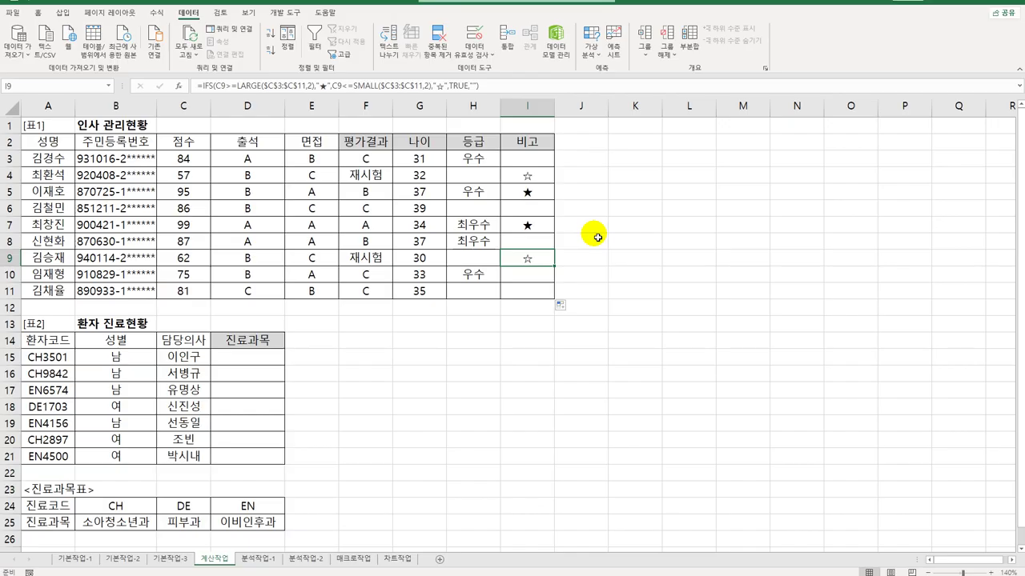
- Enter =LEFT(A15,2) in D15 to extract the patient code's first two letters and fill it down to D21
{"action": "left_click", "coordinate": [255, 358]}
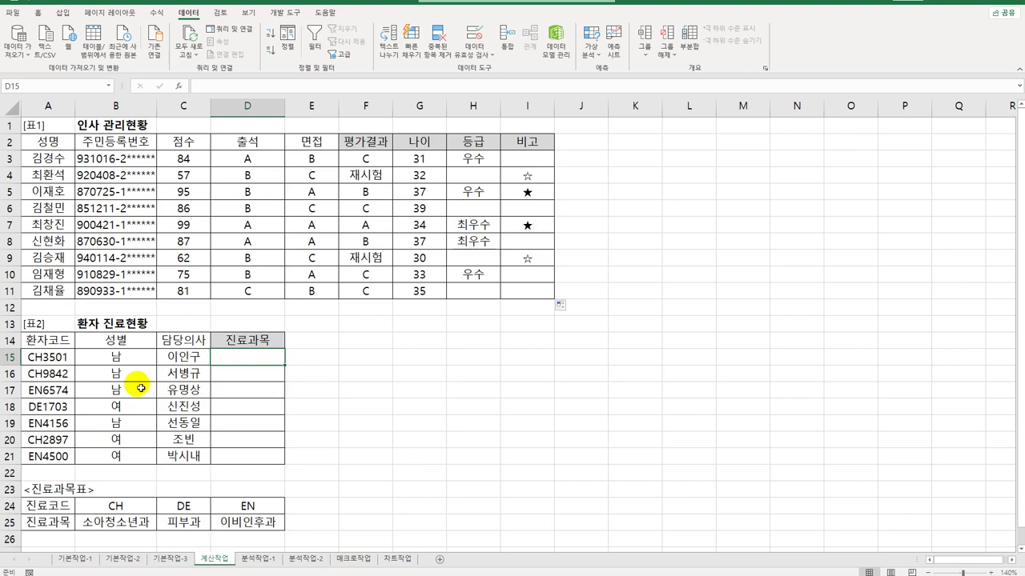
{"action": "left_click", "coordinate": [120, 507]}
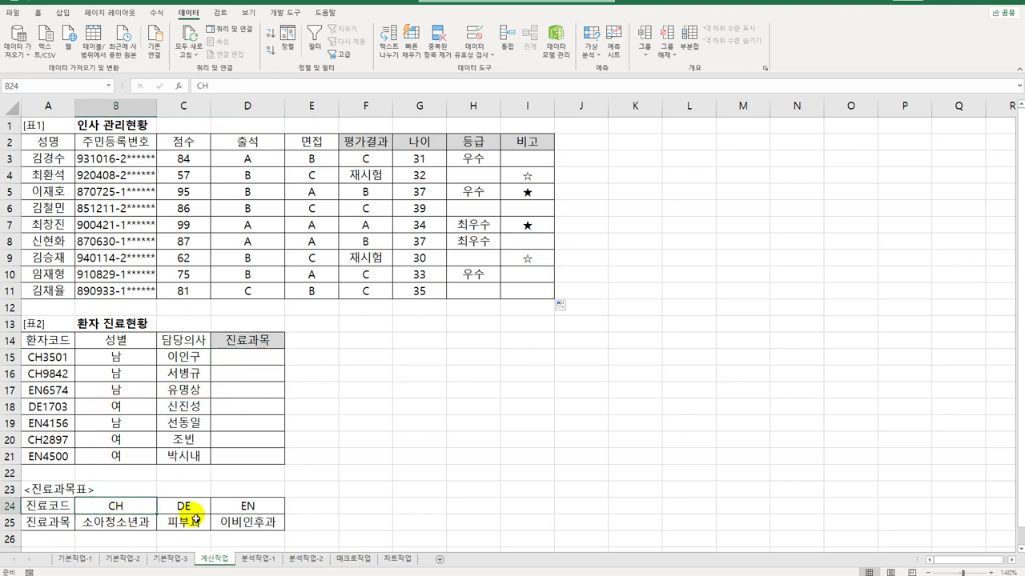
{"action": "left_click", "coordinate": [191, 507], "text": "ctrl"}
{"action": "left_click", "coordinate": [271, 507]}
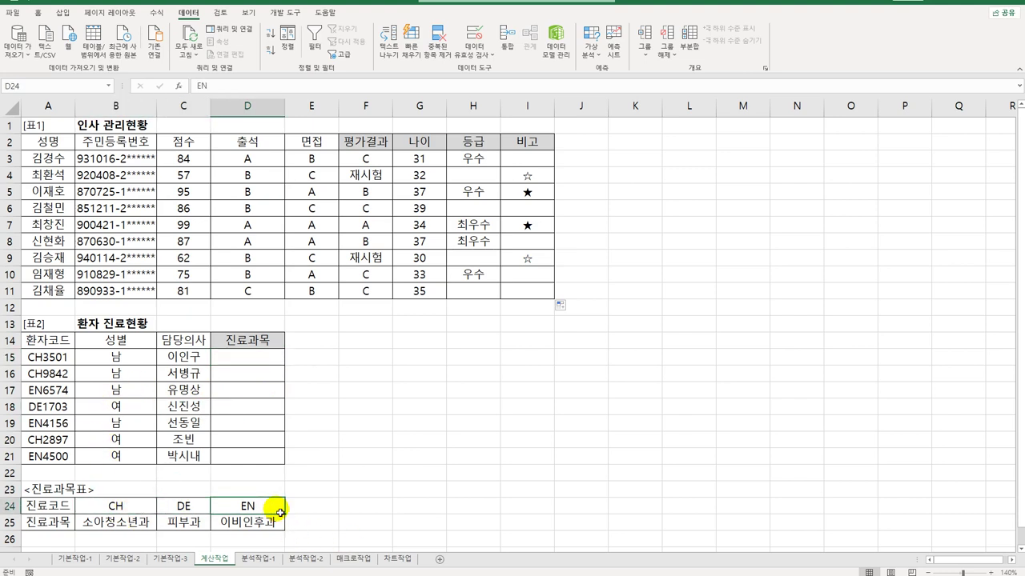
{"action": "left_click", "coordinate": [273, 360]}
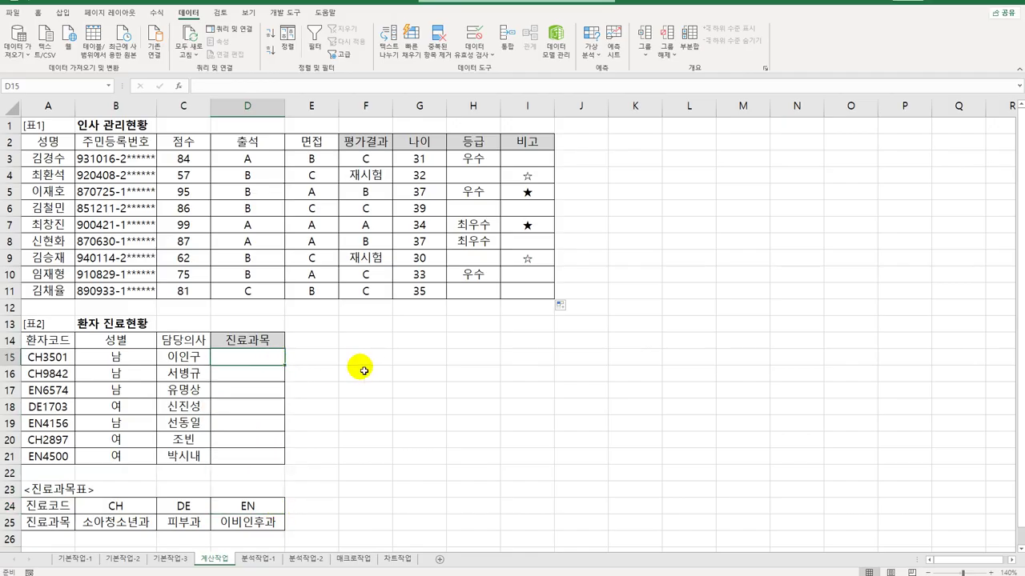
{"action": "type", "text": "=LEFT("}
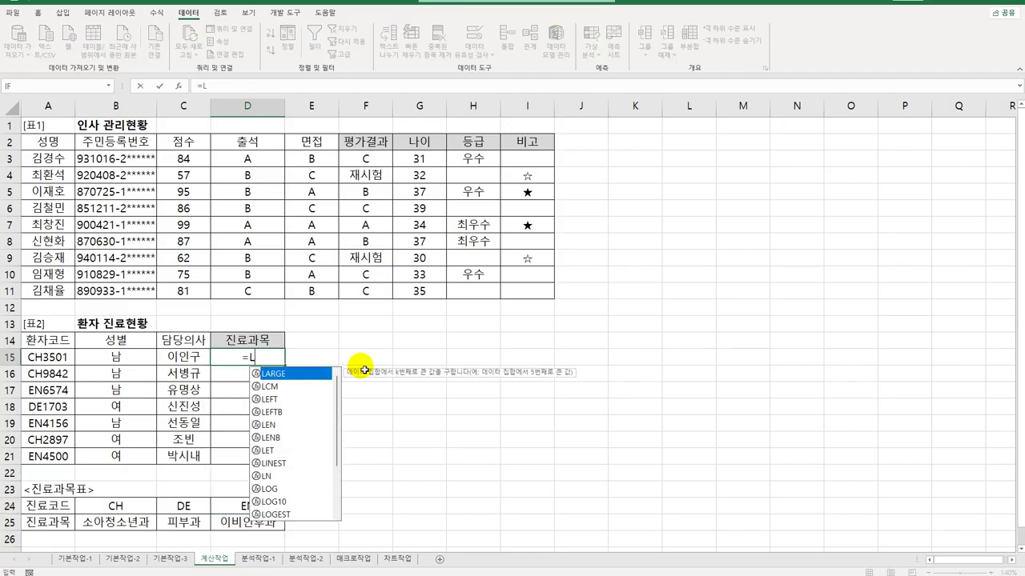
{"action": "left_click", "coordinate": [59, 357]}
{"action": "type", "text": ",2)"}
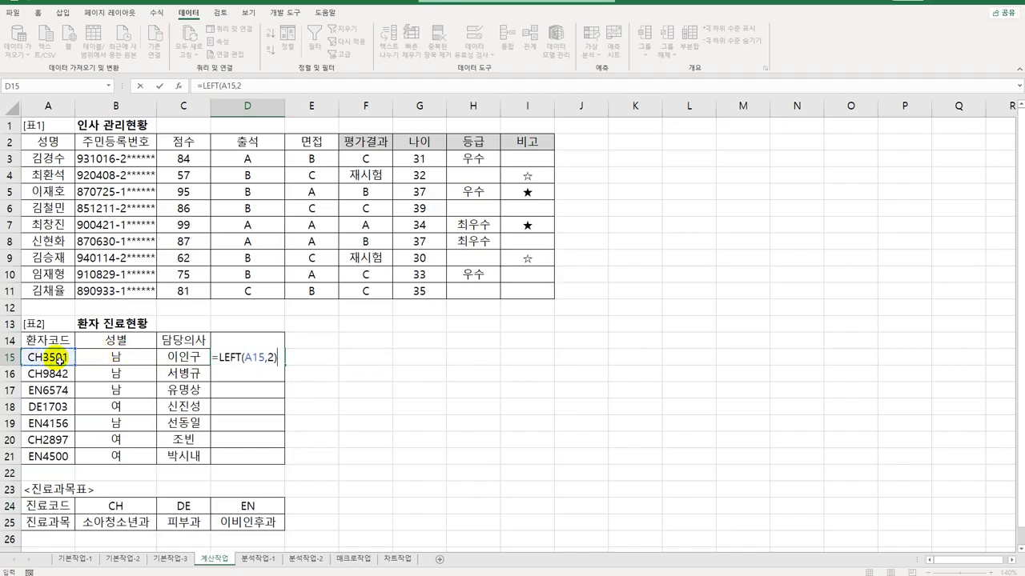
{"action": "key", "text": "Return"}
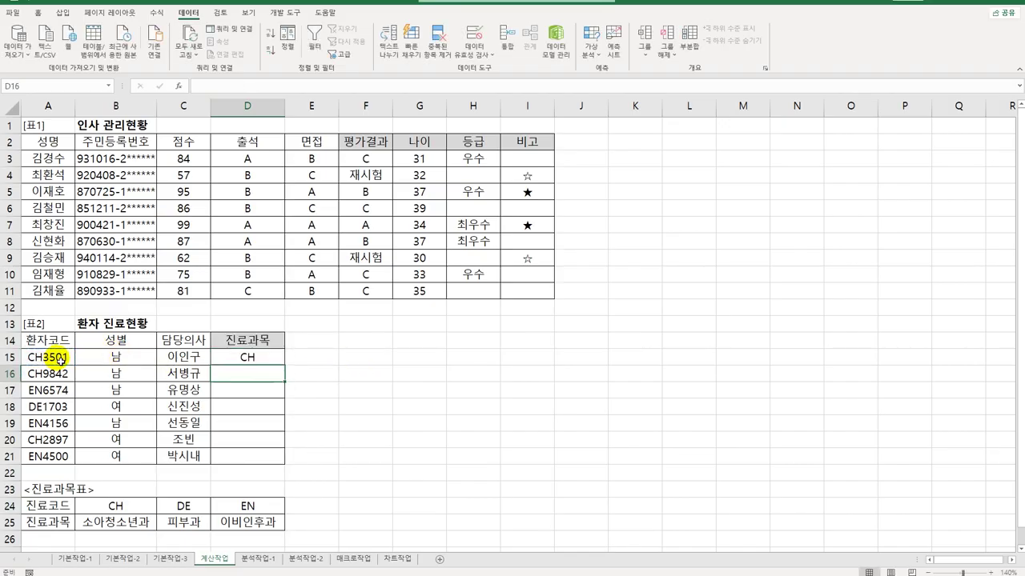
{"action": "left_click", "coordinate": [247, 357]}
{"action": "left_click_drag", "start_coordinate": [282, 365], "coordinate": [276, 459]}
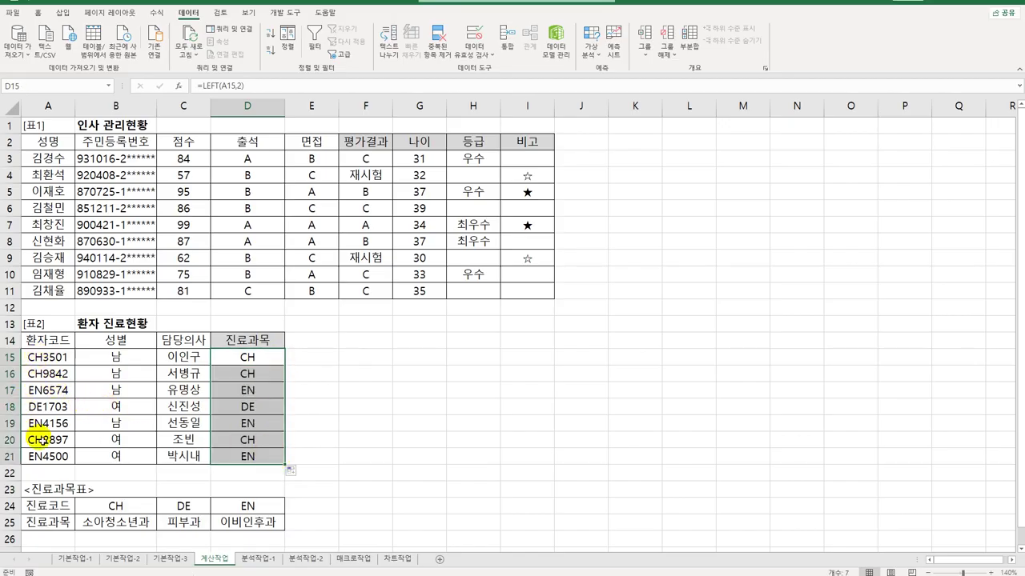
- Wrap D15's LEFT in a MATCH function with the absolute range $B$24:$D$24 as the lookup array
{"action": "left_click", "coordinate": [253, 360]}
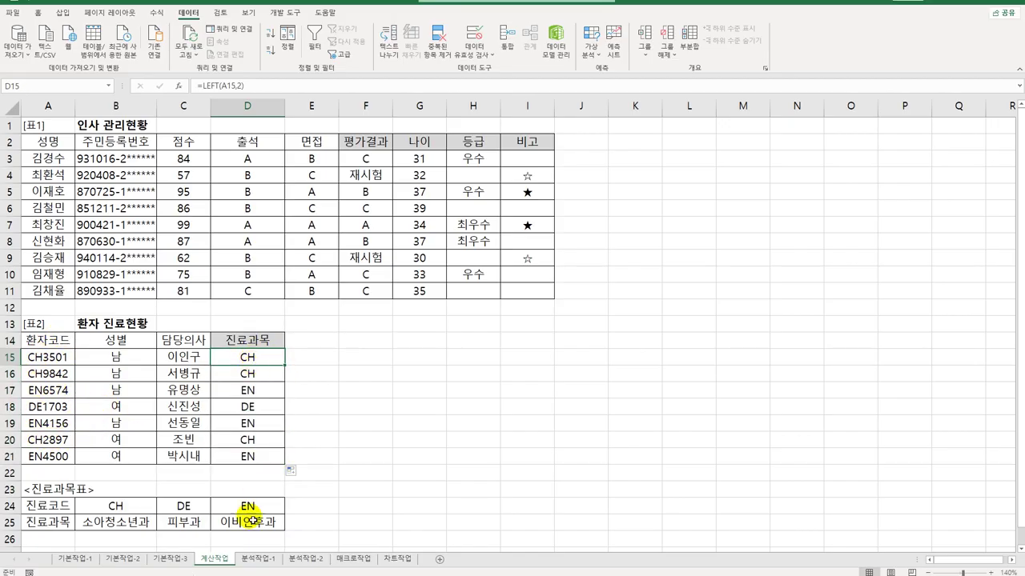
{"action": "mouse_move", "coordinate": [107, 507]}
{"action": "left_mouse_down"}
{"action": "mouse_move", "coordinate": [239, 506]}
{"action": "mouse_move", "coordinate": [108, 507]}
{"action": "left_mouse_up"}
{"action": "left_click_drag", "start_coordinate": [184, 505], "coordinate": [225, 506]}
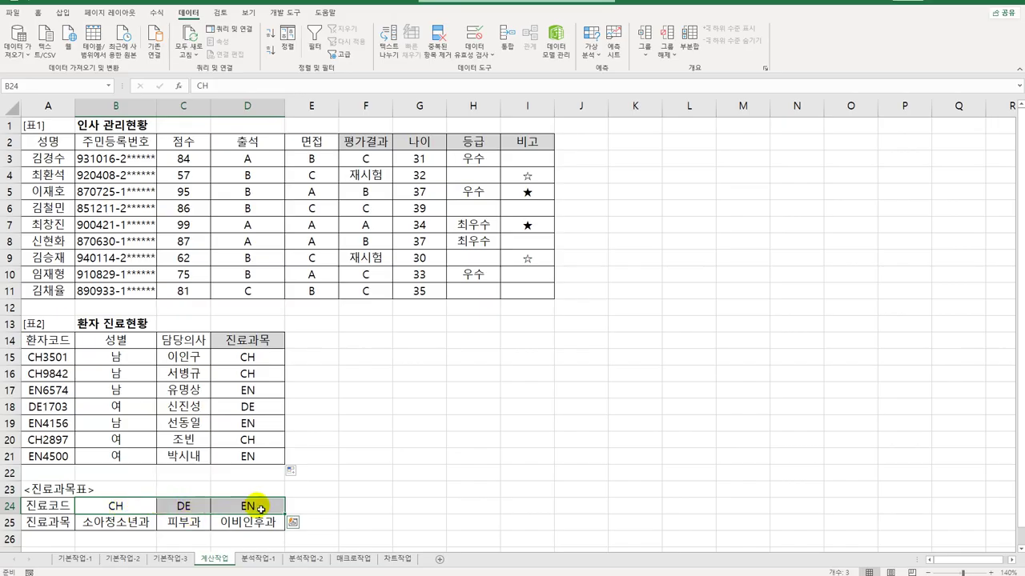
{"action": "left_click", "coordinate": [247, 357]}
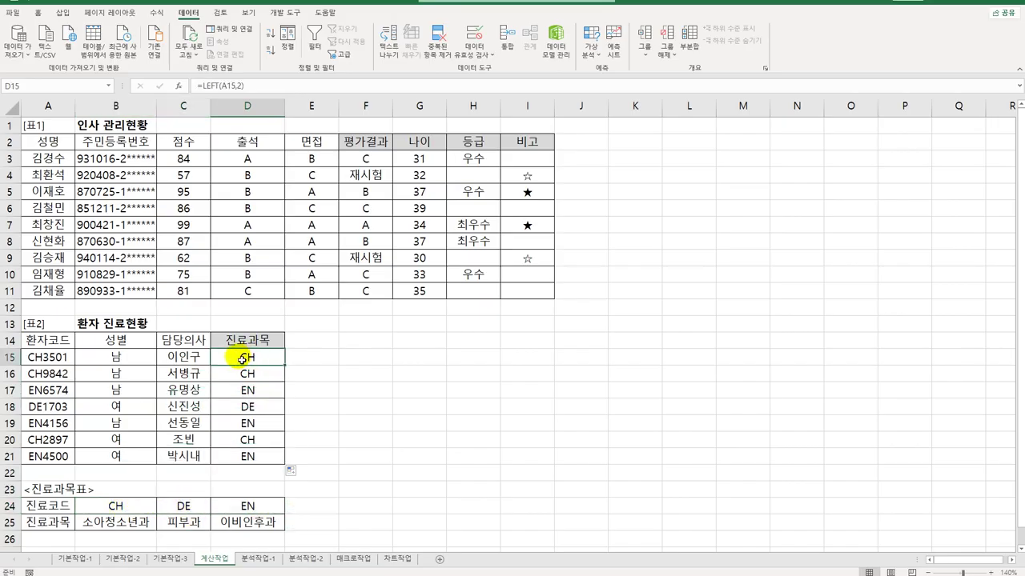
{"action": "double_click", "coordinate": [227, 361]}
{"action": "left_click", "coordinate": [220, 358]}
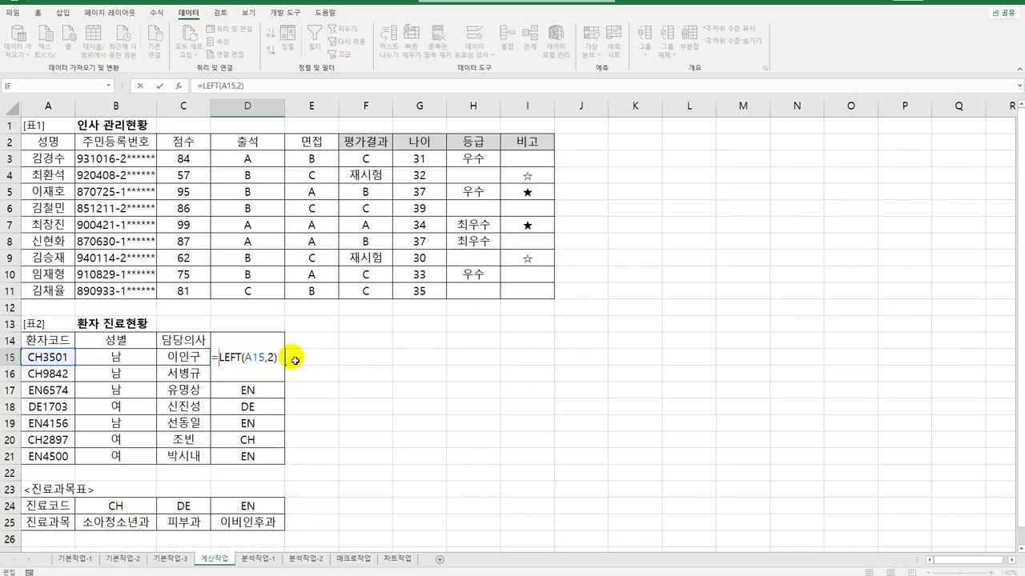
{"action": "type", "text": "M"}
{"action": "key", "text": "Tab"}
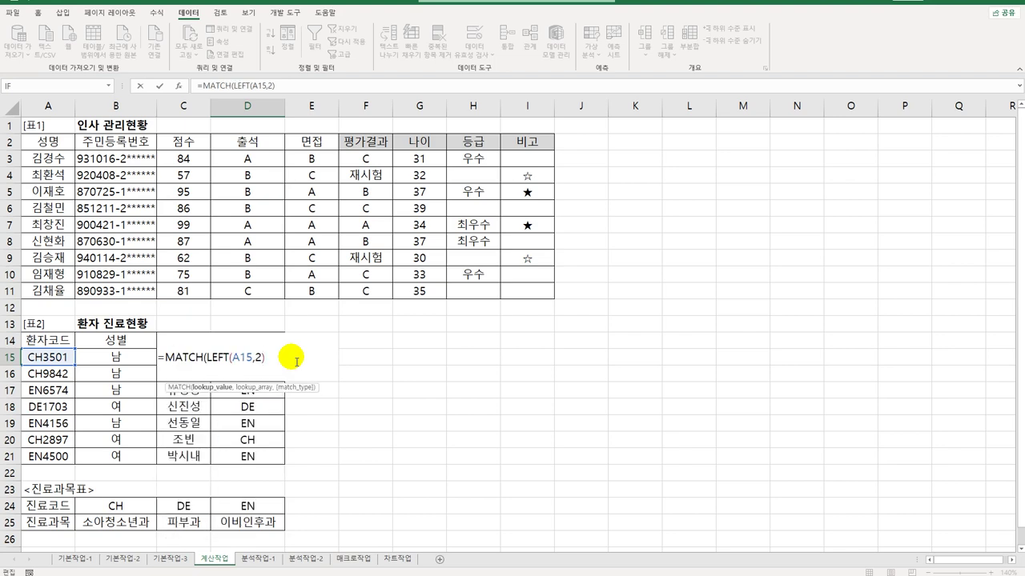
{"action": "type", "text": ","}
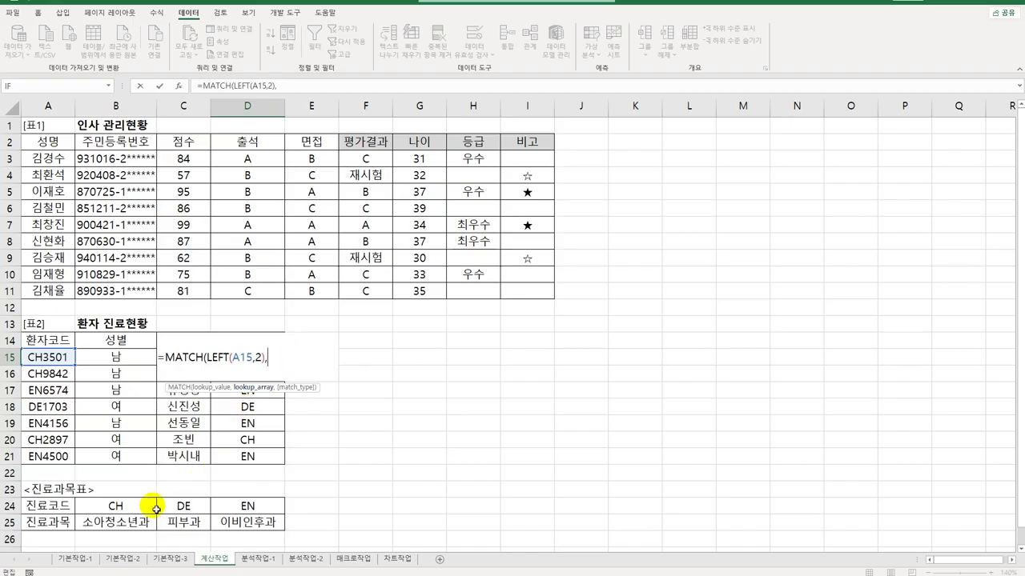
{"action": "left_click_drag", "start_coordinate": [128, 508], "coordinate": [246, 507]}
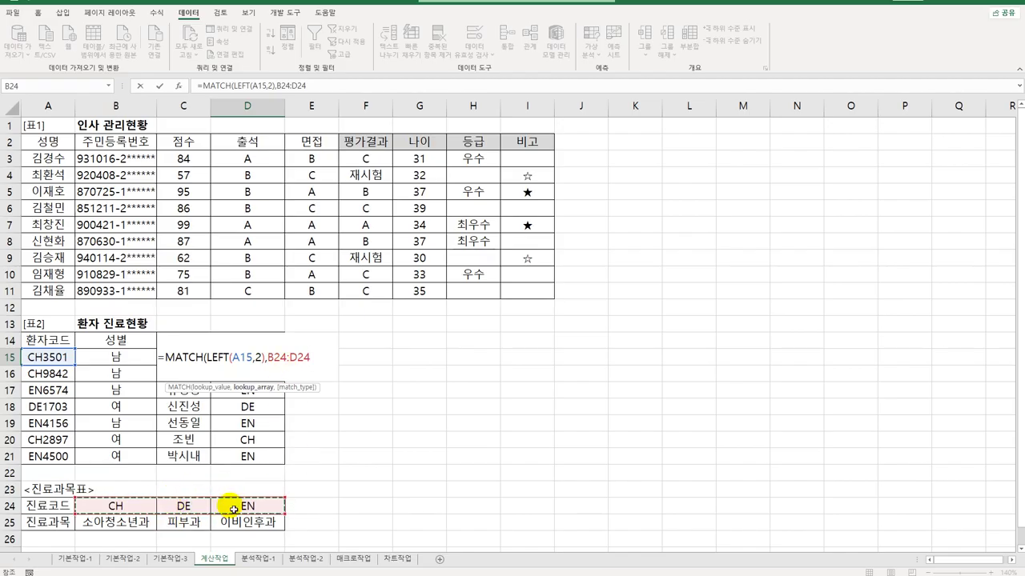
{"action": "key", "text": "F4"}
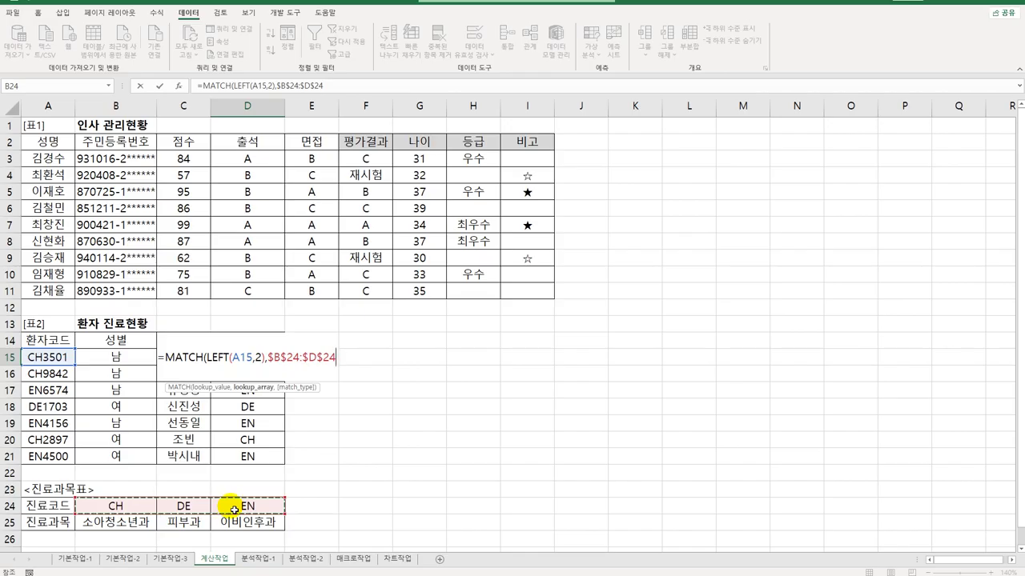
- Set D15's MATCH type to 0 for an exact match, complete the formula and fill it down to D21
{"action": "type", "text": ","}
{"action": "left_click", "coordinate": [315, 417]}
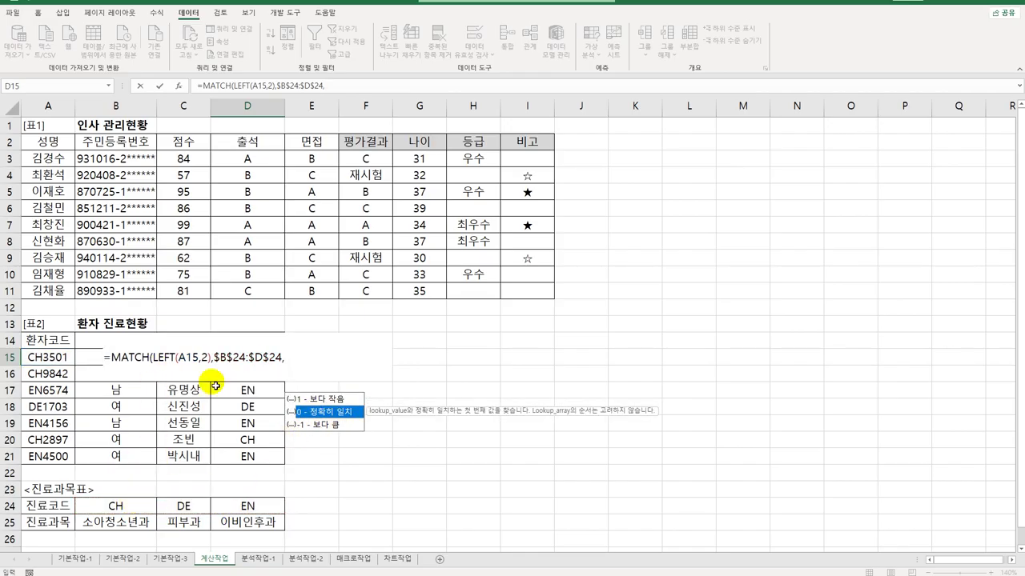
{"action": "double_click", "coordinate": [331, 414]}
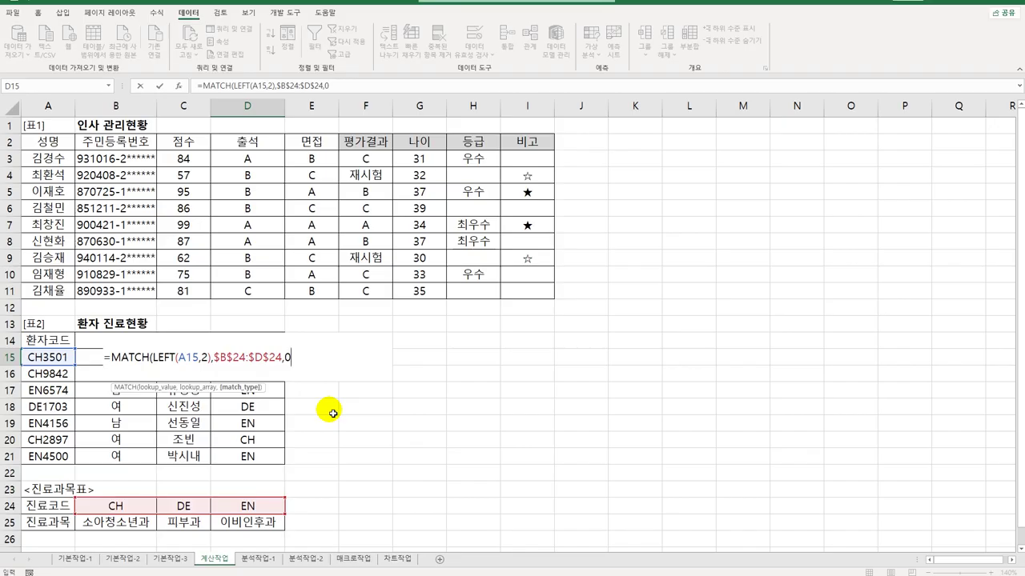
{"action": "key", "text": "Return"}
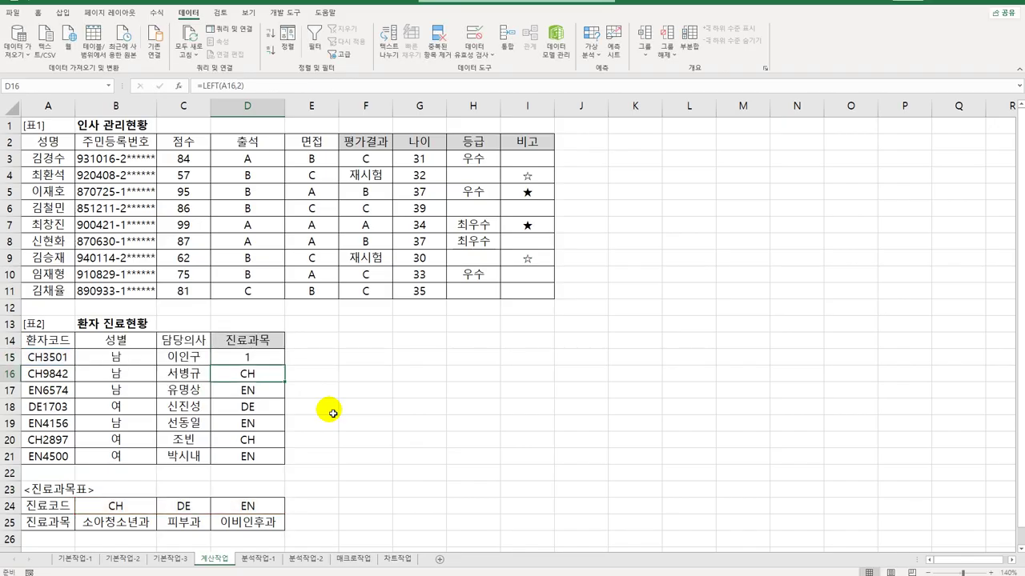
{"action": "left_click", "coordinate": [270, 356]}
{"action": "left_click_drag", "start_coordinate": [283, 365], "coordinate": [280, 458]}
{"action": "left_click", "coordinate": [270, 360]}
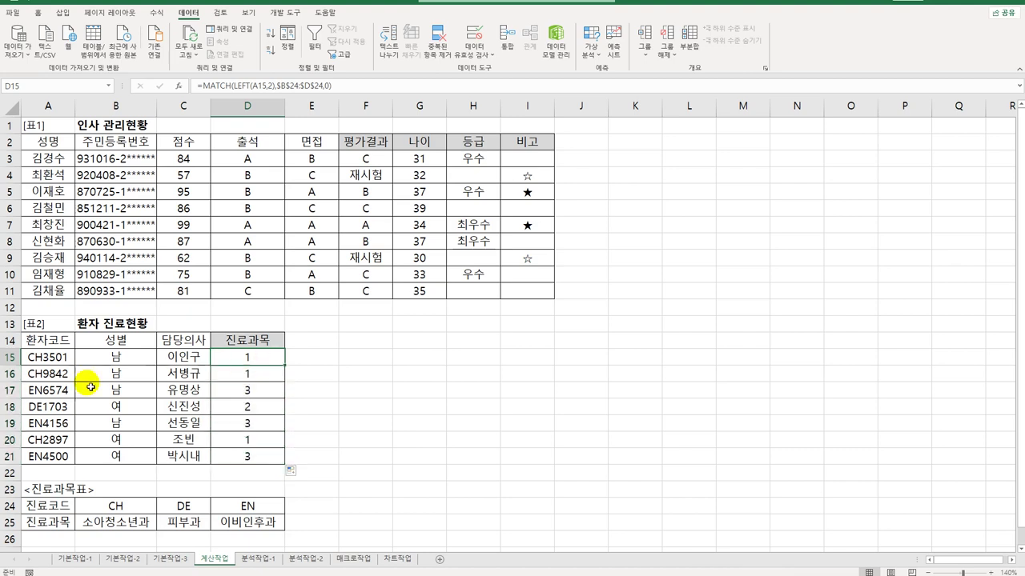
- Compare the position numbers in D15:D21 with the patient codes, the 진료코드 row and the 진료과목 names in B25:D25
{"action": "left_click", "coordinate": [120, 507]}
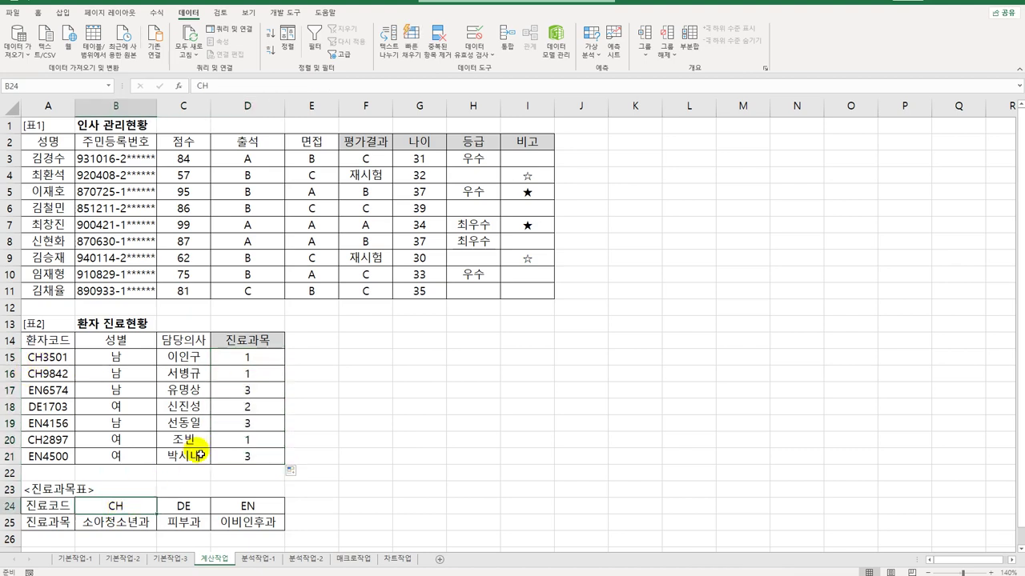
{"action": "left_click", "coordinate": [63, 408]}
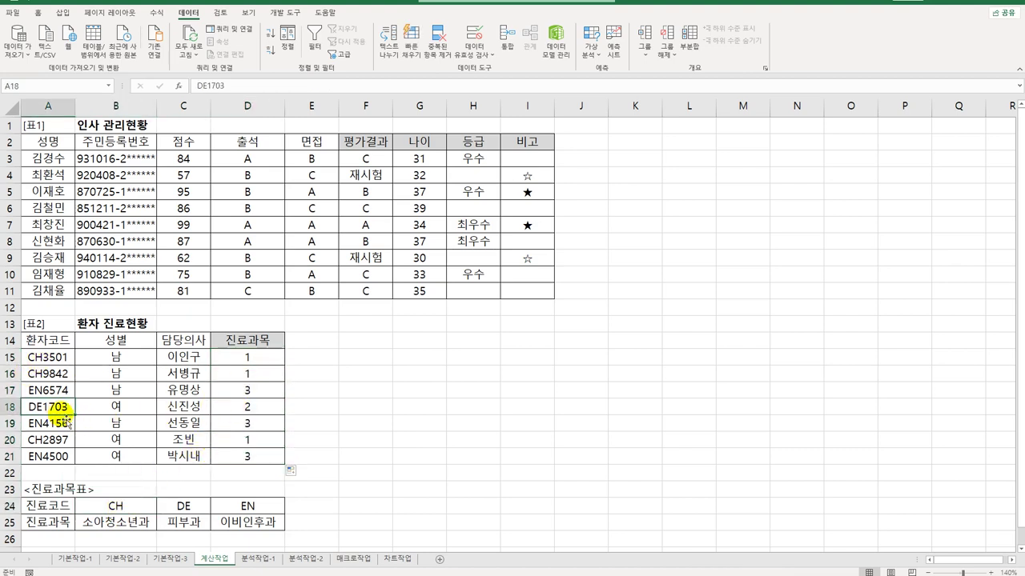
{"action": "left_click", "coordinate": [182, 506]}
{"action": "left_click", "coordinate": [240, 506]}
{"action": "left_click", "coordinate": [64, 394]}
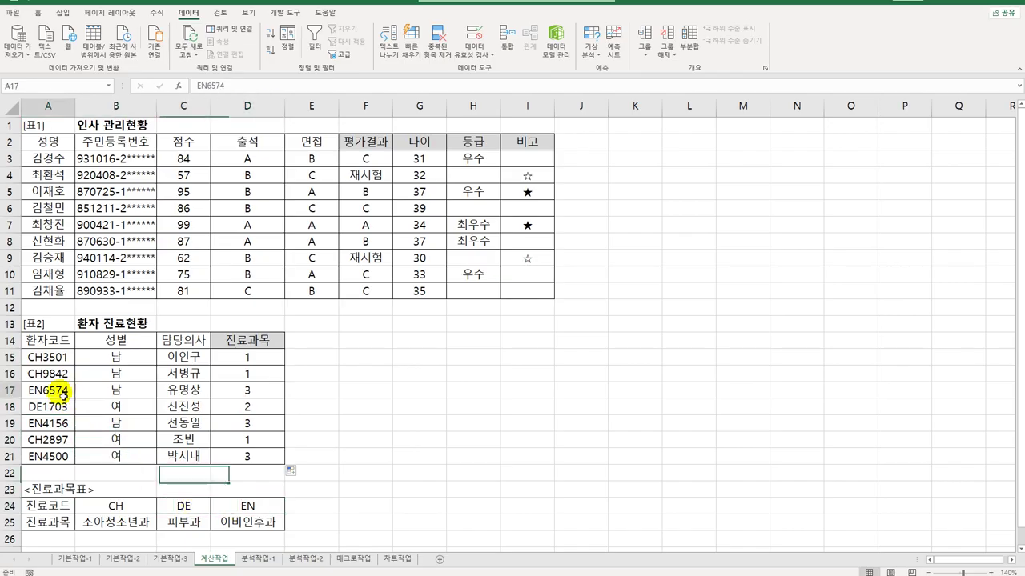
{"action": "left_click", "coordinate": [239, 394]}
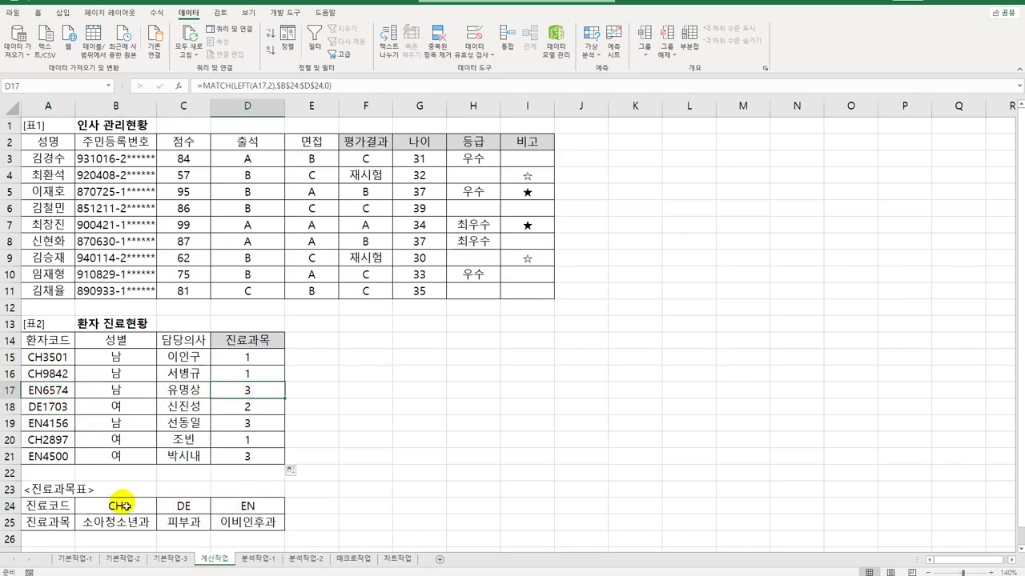
{"action": "left_click_drag", "start_coordinate": [254, 357], "coordinate": [251, 466]}
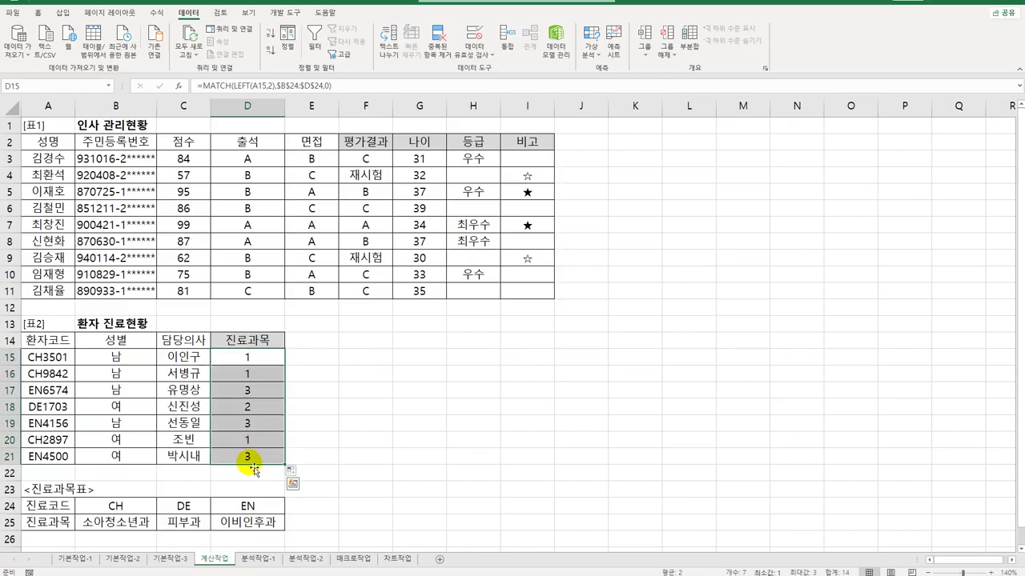
{"action": "left_click", "coordinate": [136, 525]}
{"action": "left_click_drag", "start_coordinate": [136, 525], "coordinate": [258, 525]}
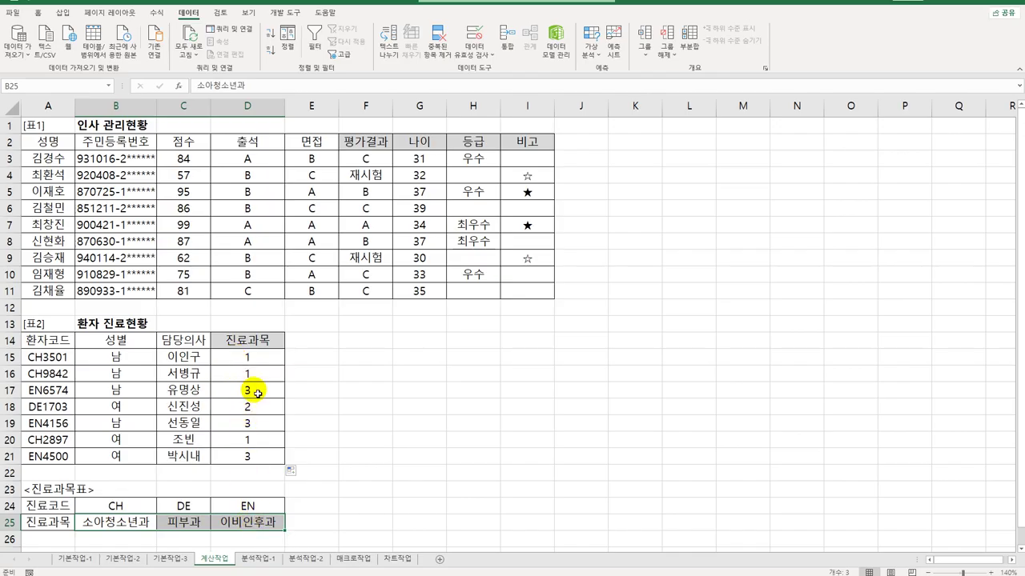
- Wrap D15's MATCH formula in an INDEX function with the absolute range $B$25:$D$25 as the array
{"action": "left_click", "coordinate": [252, 362]}
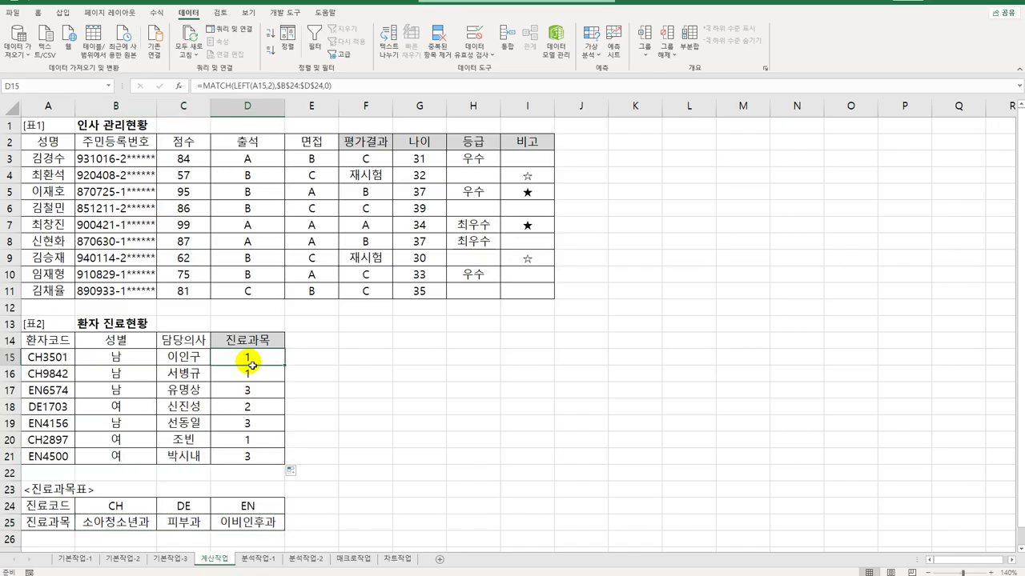
{"action": "double_click", "coordinate": [251, 362]}
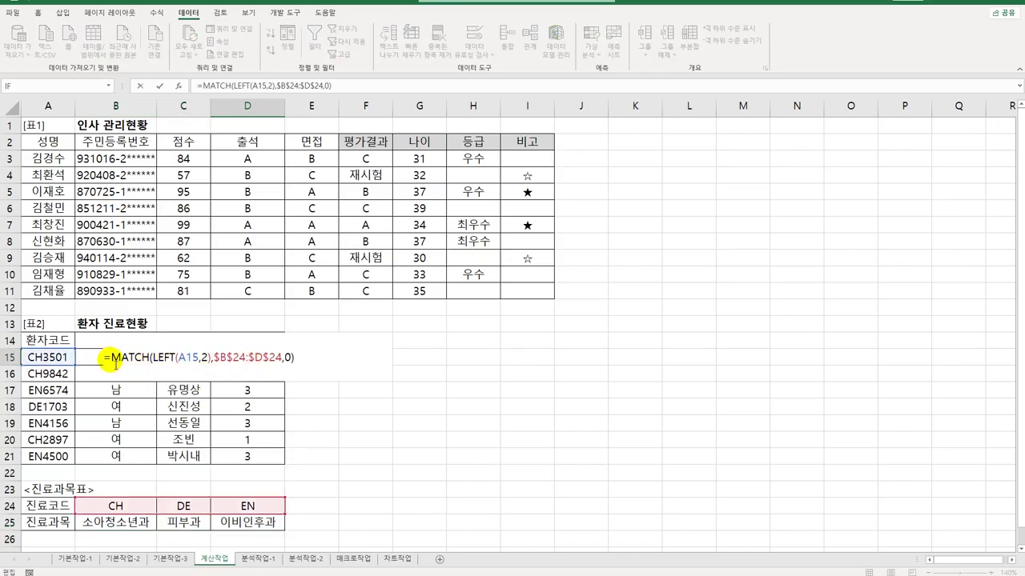
{"action": "type", "text": "INDEX("}
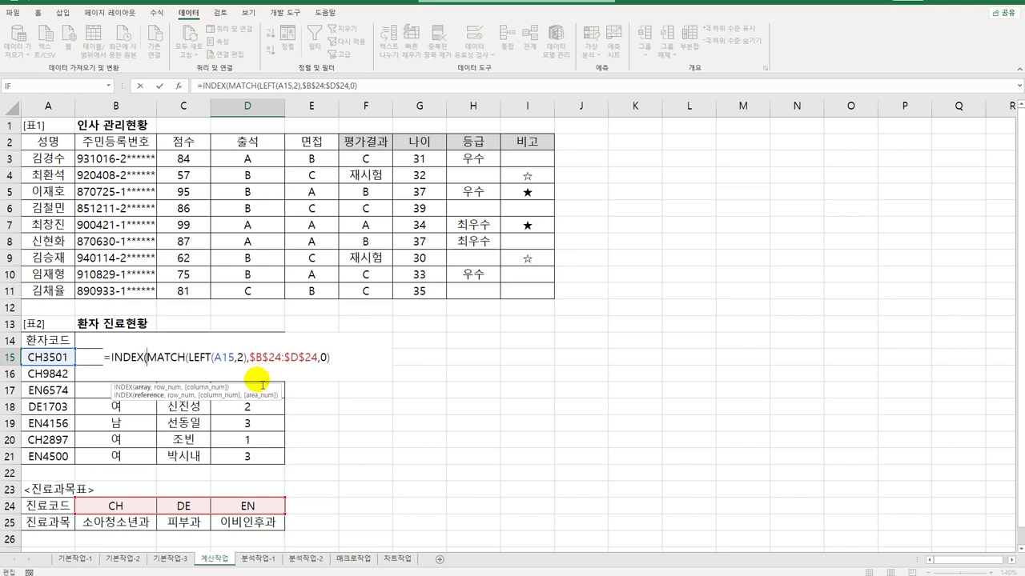
{"action": "left_click_drag", "start_coordinate": [133, 525], "coordinate": [240, 525]}
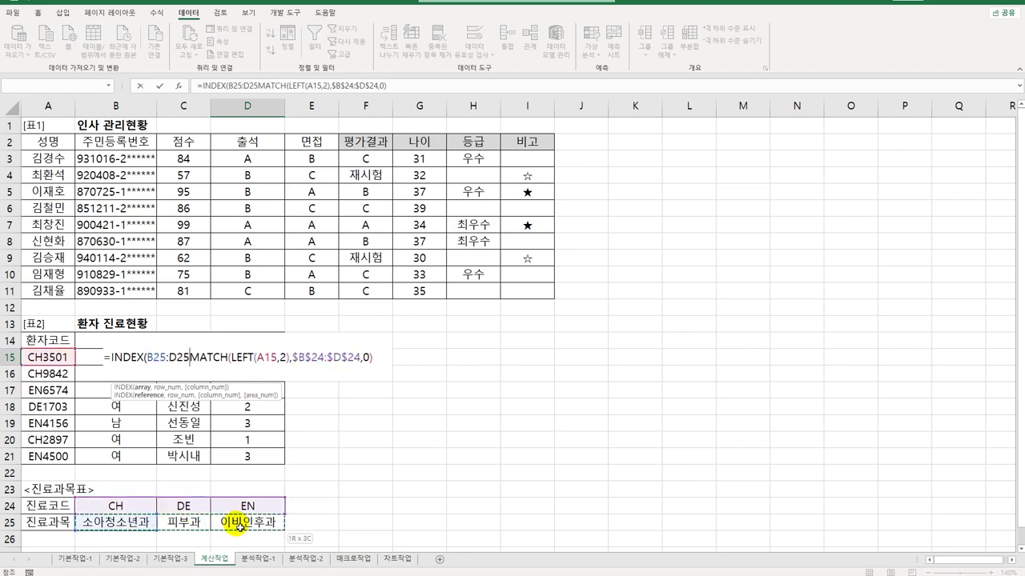
{"action": "key", "text": "F4"}
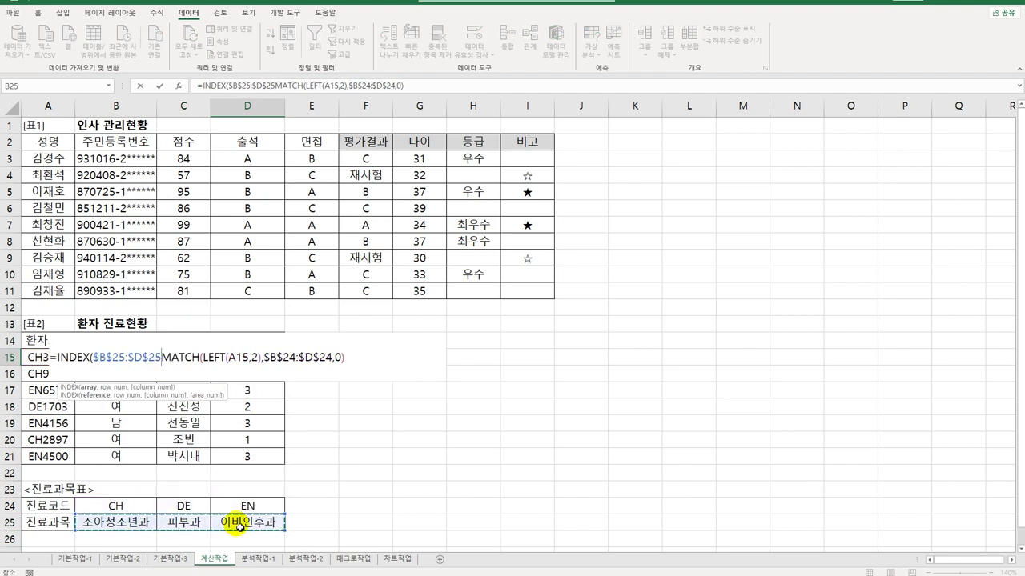
{"action": "type", "text": ","}
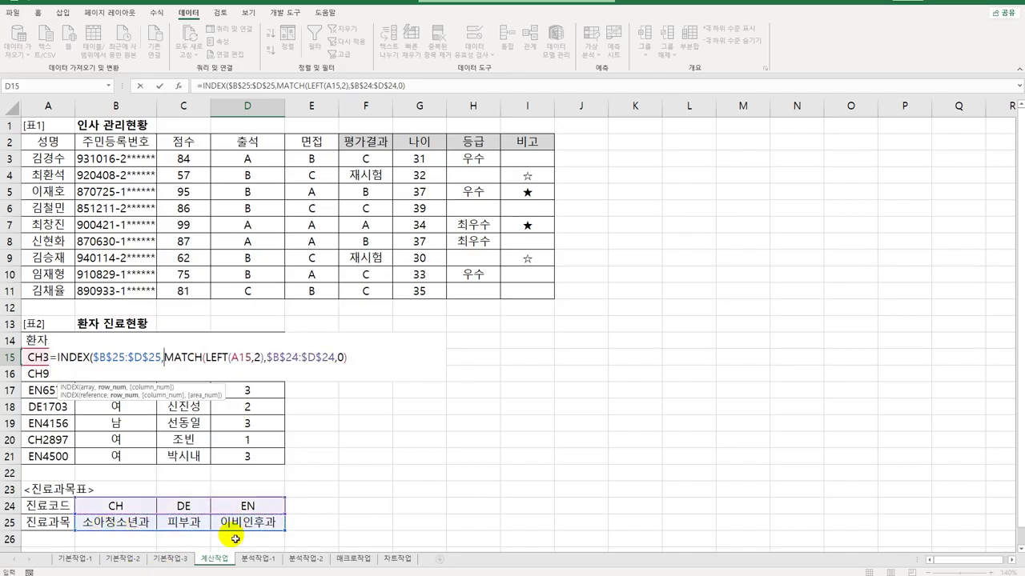
- Set D15's INDEX row number to 1 with MATCH as the column number, complete the formula and fill it down to D21
{"action": "type", "text": "1"}
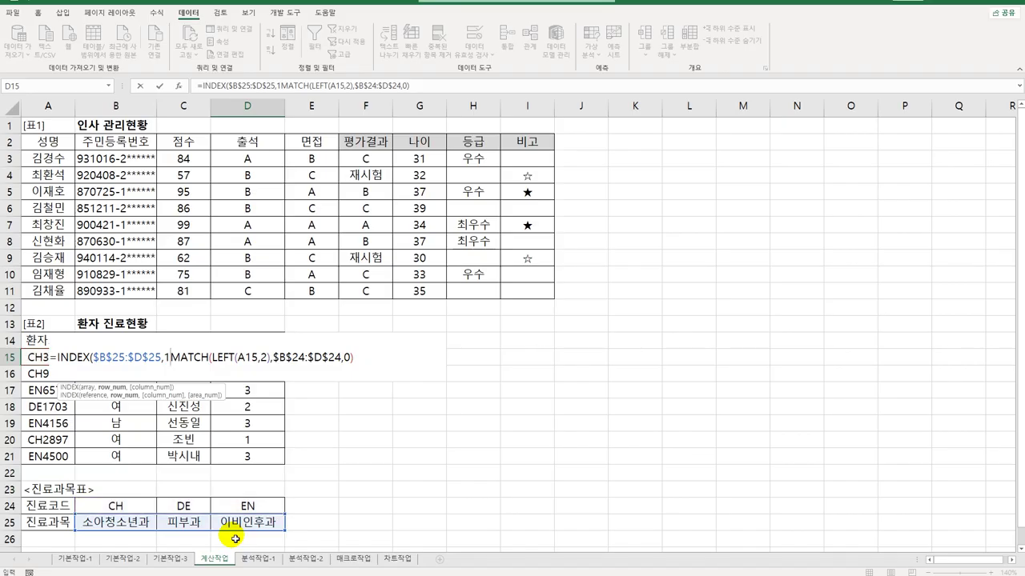
{"action": "type", "text": ","}
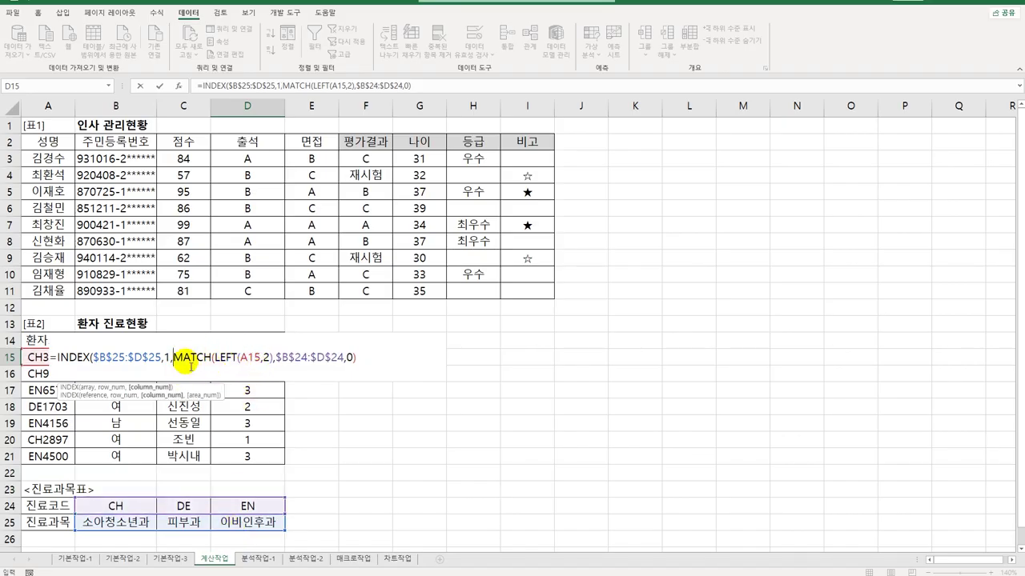
{"action": "left_click", "coordinate": [358, 359]}
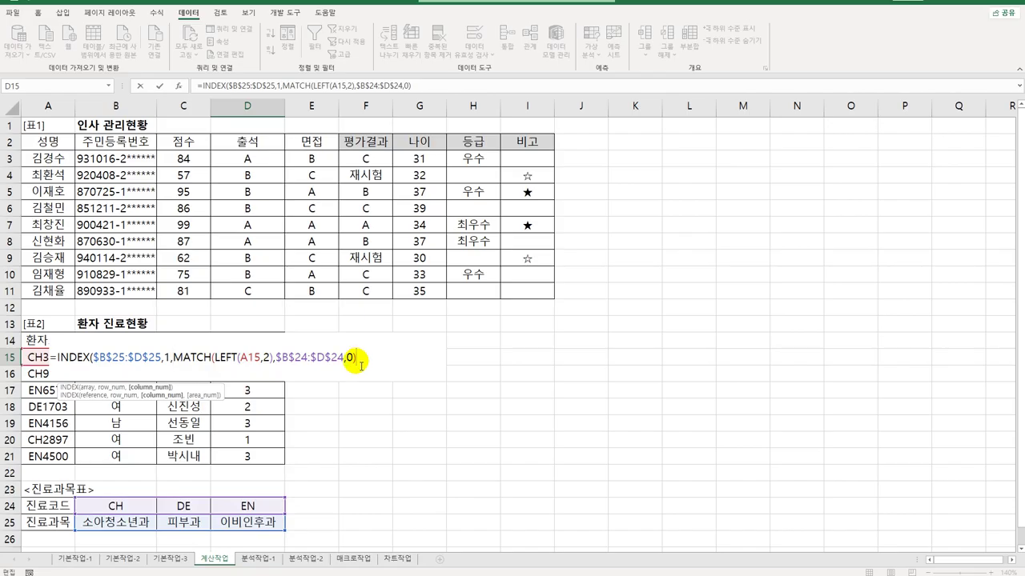
{"action": "type", "text": ")"}
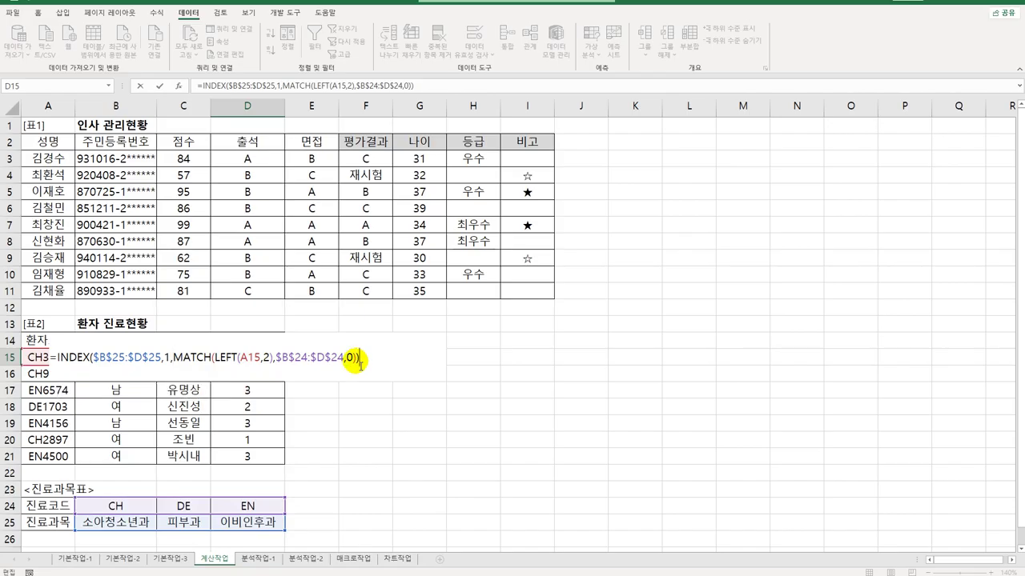
{"action": "key", "text": "Return"}
{"action": "left_click", "coordinate": [278, 365]}
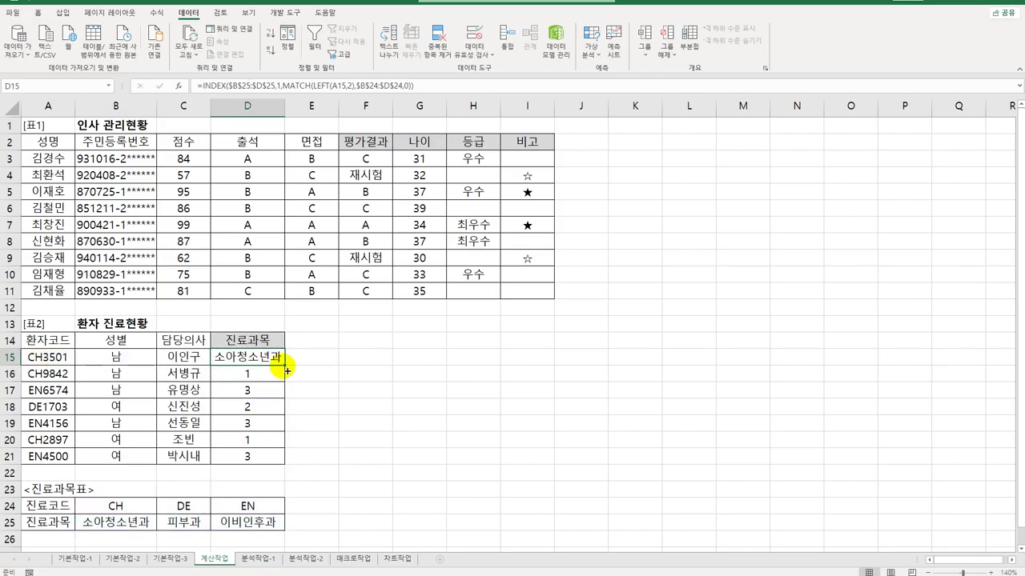
{"action": "left_click_drag", "start_coordinate": [278, 364], "coordinate": [278, 465]}
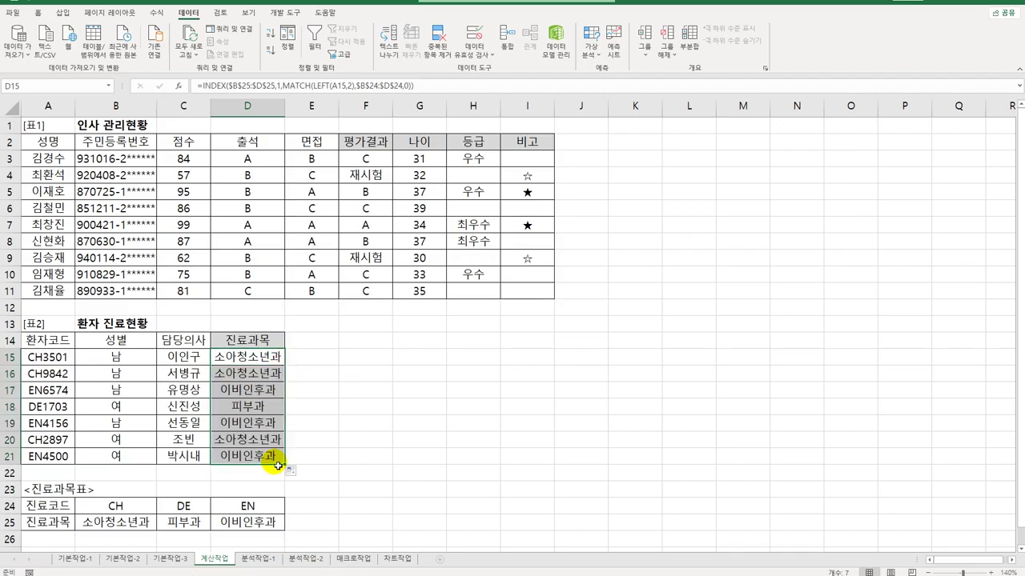
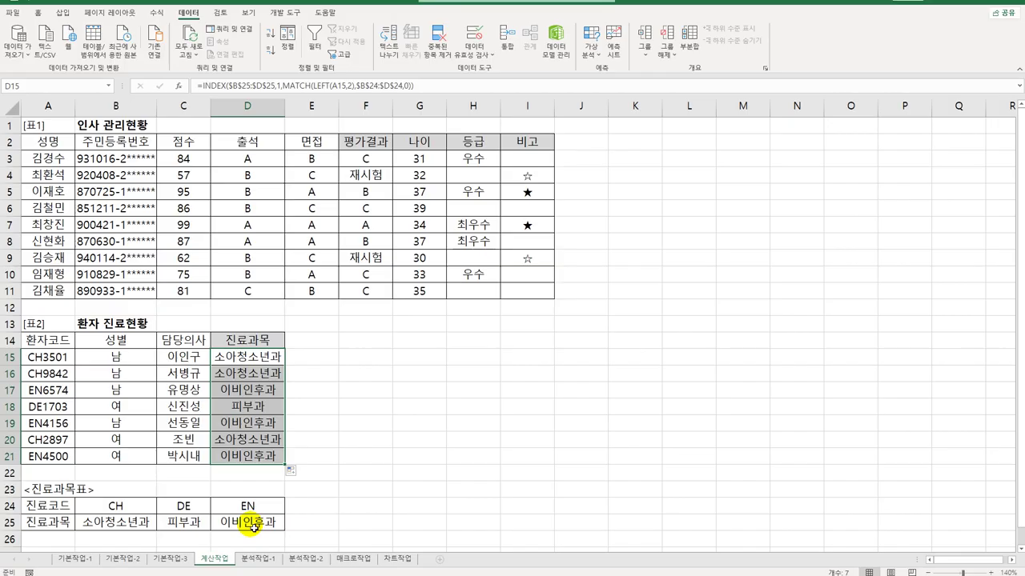
- On the 분석작업-1 sheet, define the name 순이익율 for cell I4
{"action": "left_click", "coordinate": [268, 562]}
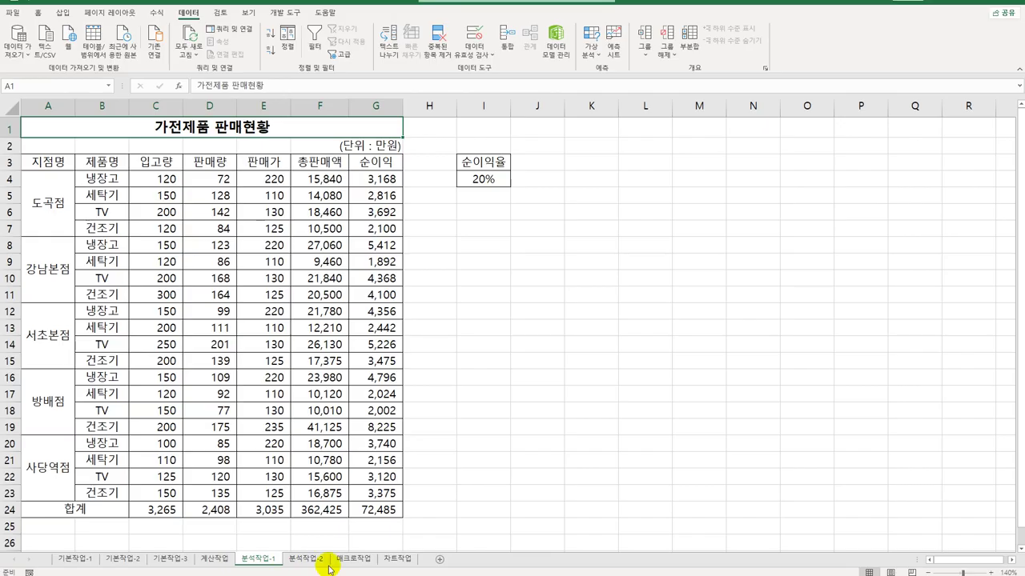
{"action": "left_click_drag", "start_coordinate": [483, 162], "coordinate": [492, 193]}
{"action": "left_click", "coordinate": [485, 179]}
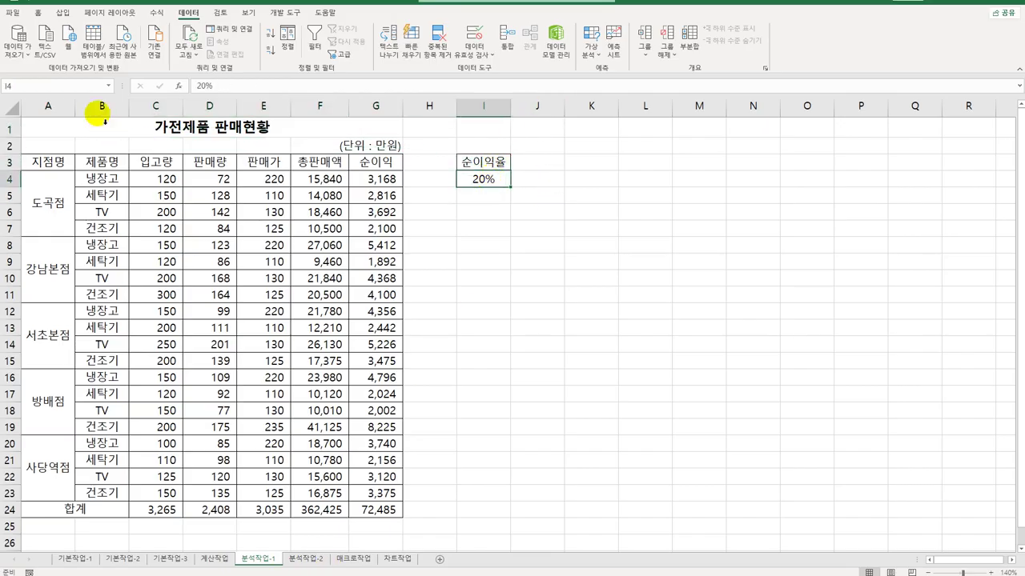
{"action": "left_click", "coordinate": [49, 86]}
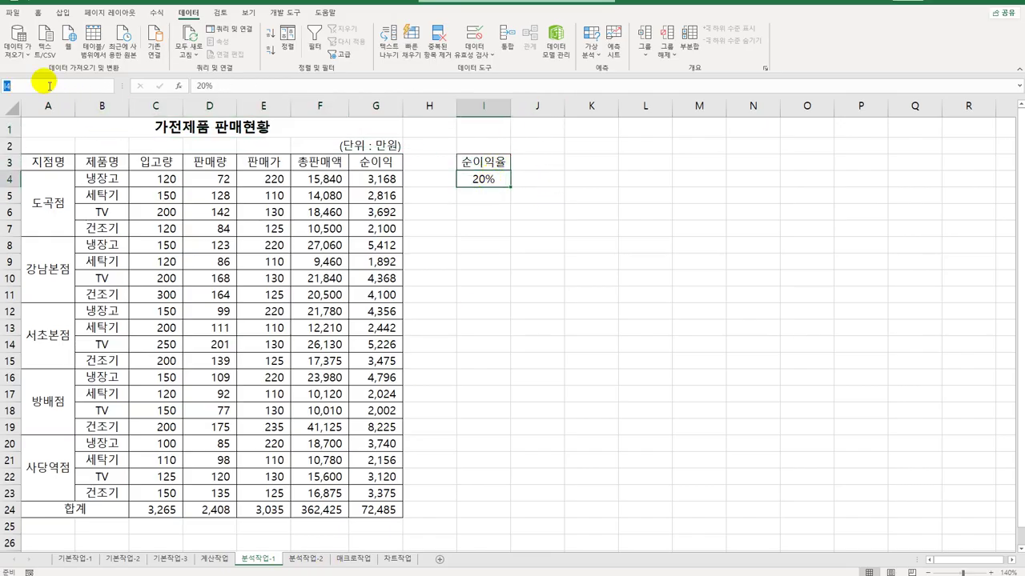
{"action": "type", "text": "T"}
{"action": "type", "text": "순이이"}
{"action": "type", "text": "익율"}
{"action": "key", "text": "Return"}
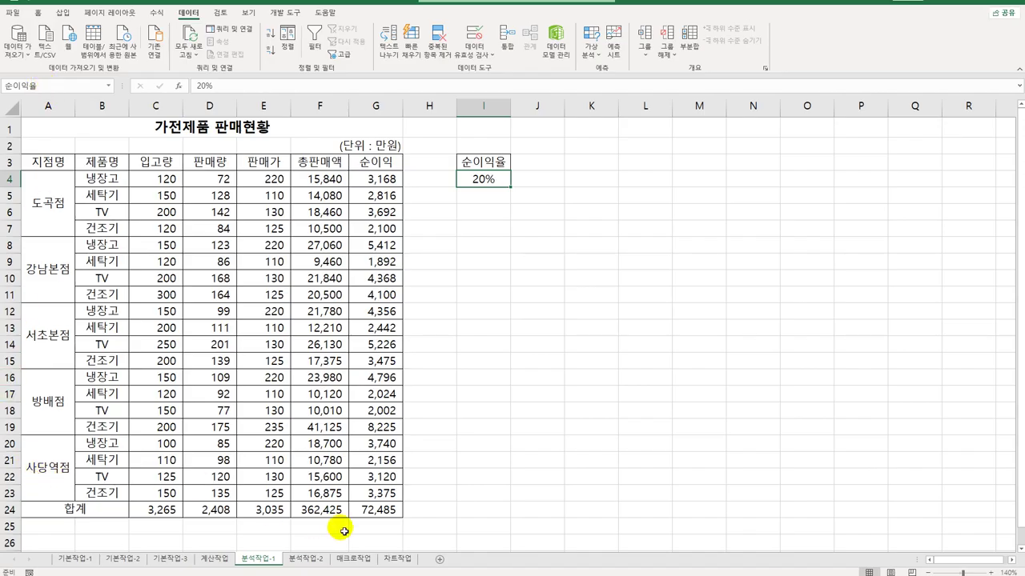
- Define the name 순이익합계 for the 순이익 total in cell G24
{"action": "left_click", "coordinate": [367, 513]}
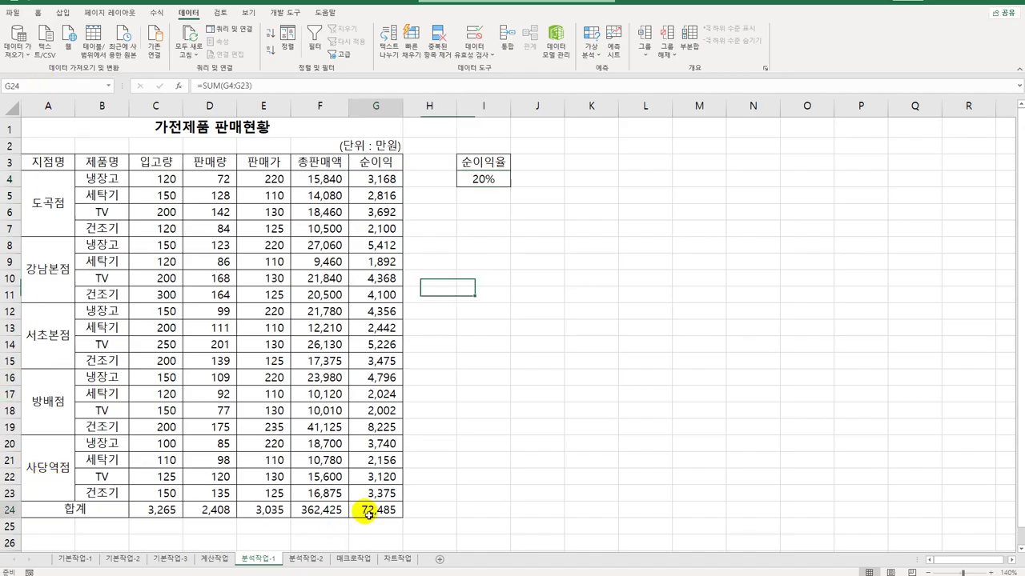
{"action": "left_click", "coordinate": [63, 88]}
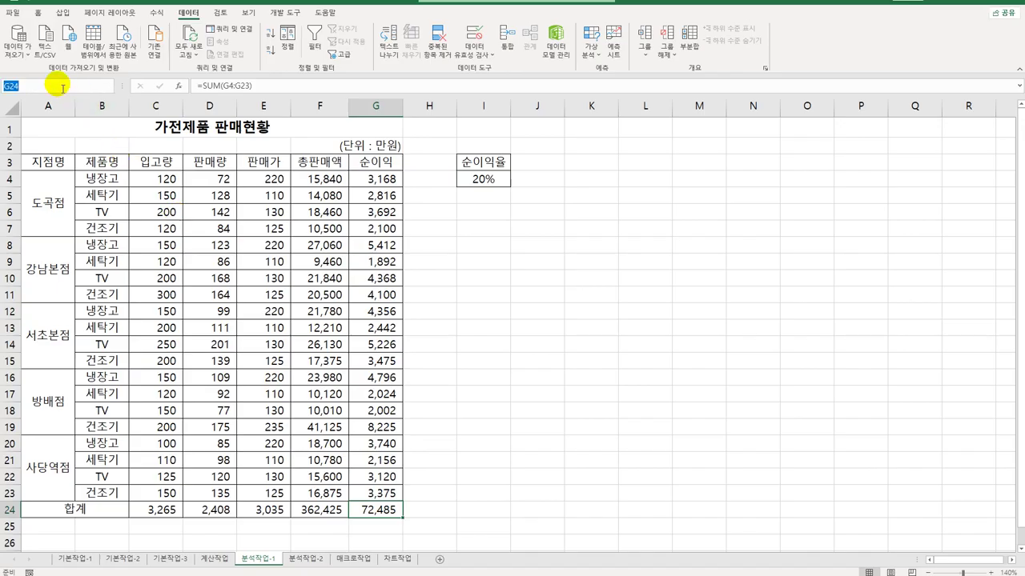
{"action": "type", "text": "순이익합계"}
{"action": "key", "text": "Return"}
- Add a scenario named 순이익증가 with changing cell I4, an empty description and a 순이익율 value of 25%
{"action": "left_click", "coordinate": [506, 181]}
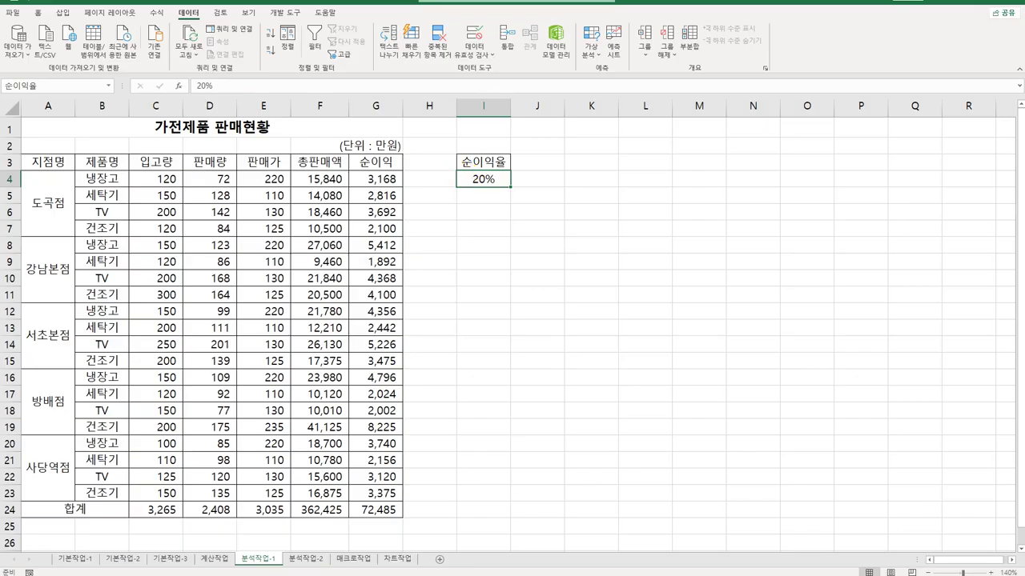
{"action": "left_click", "coordinate": [592, 51]}
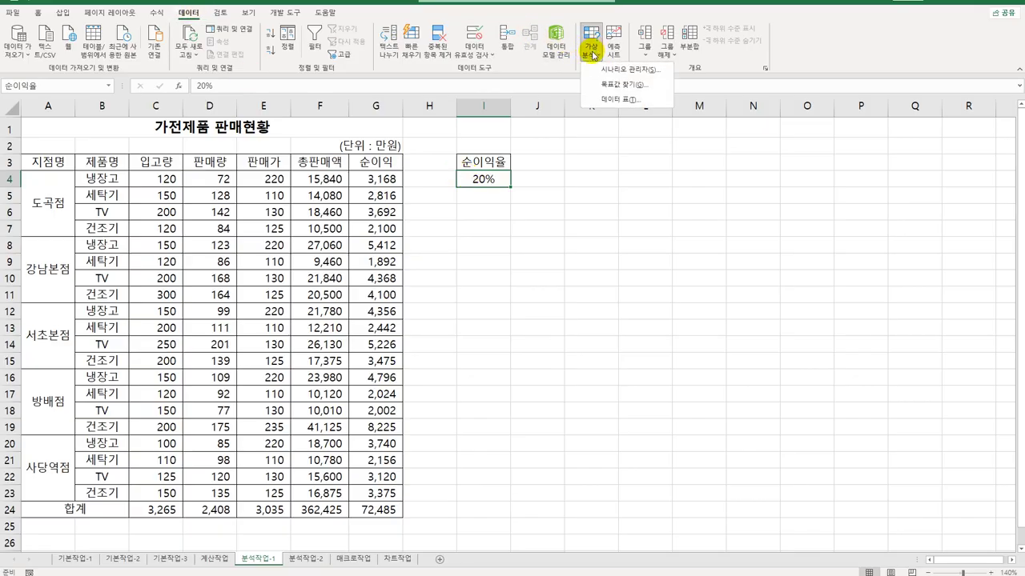
{"action": "left_click", "coordinate": [598, 70]}
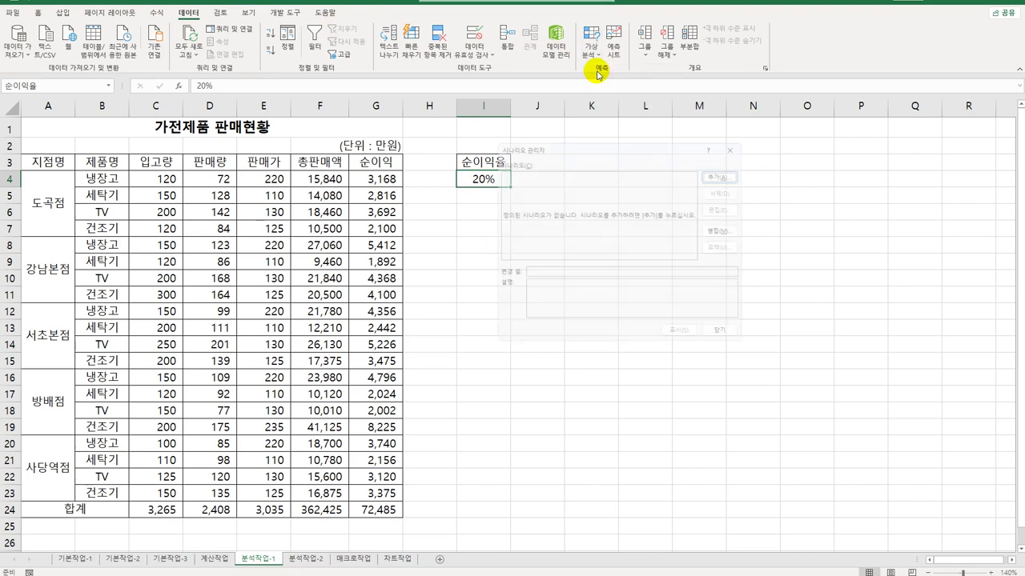
{"action": "left_click_drag", "start_coordinate": [720, 167], "coordinate": [760, 174]}
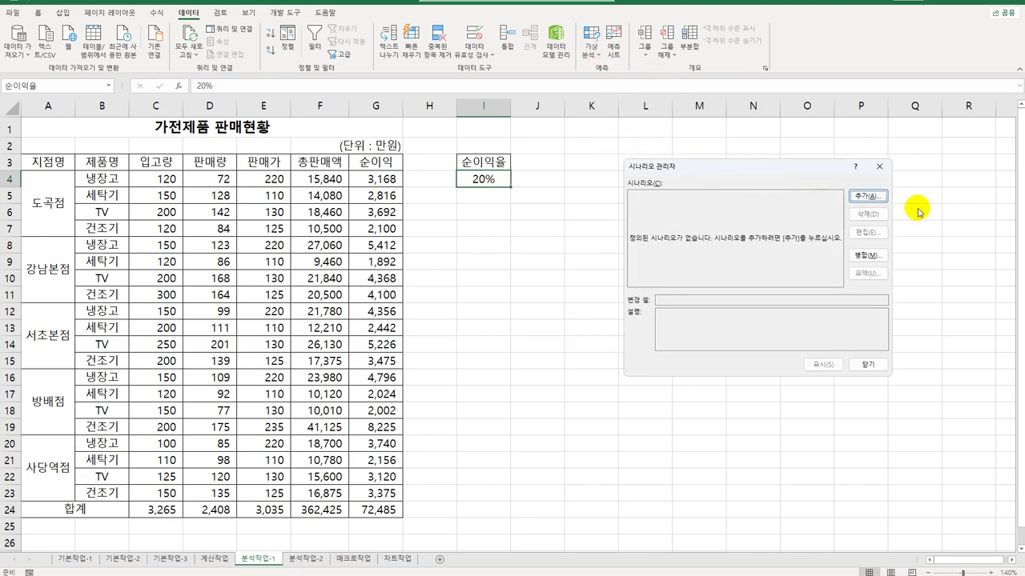
{"action": "left_click", "coordinate": [867, 196]}
{"action": "left_click_drag", "start_coordinate": [752, 268], "coordinate": [575, 241]}
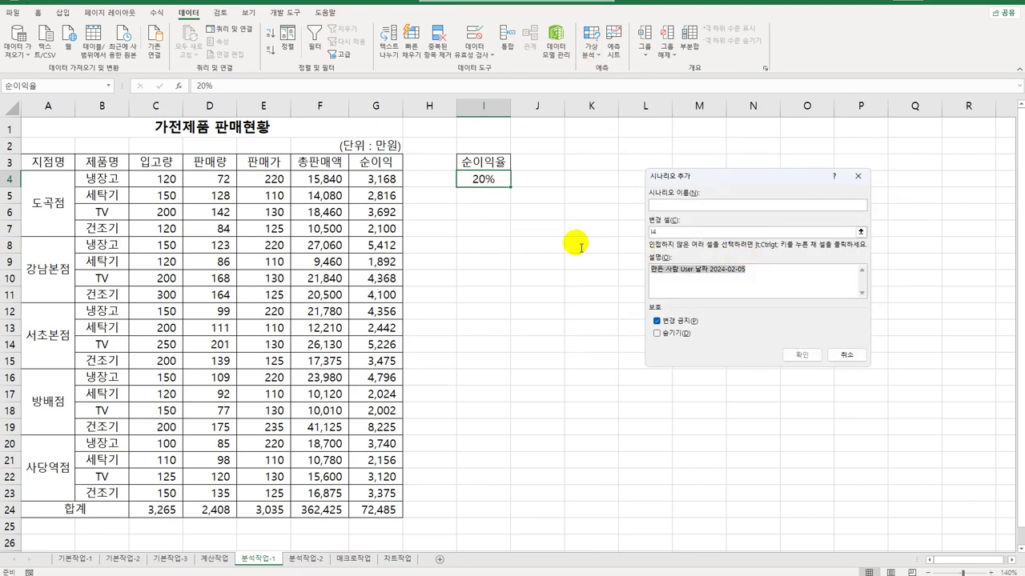
{"action": "key", "text": "BackSpace"}
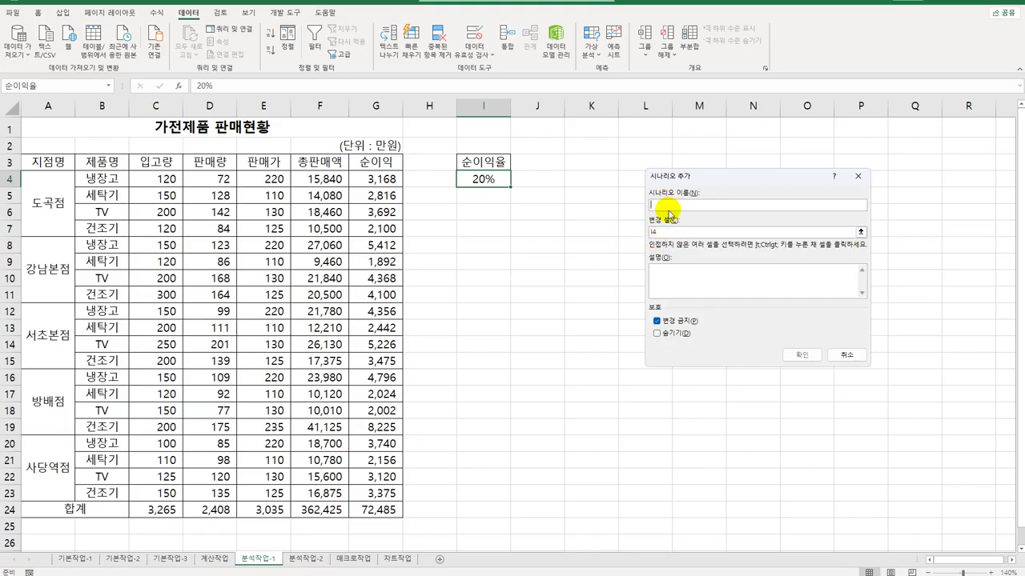
{"action": "type", "text": "순이익증가"}
{"action": "left_click", "coordinate": [801, 354]}
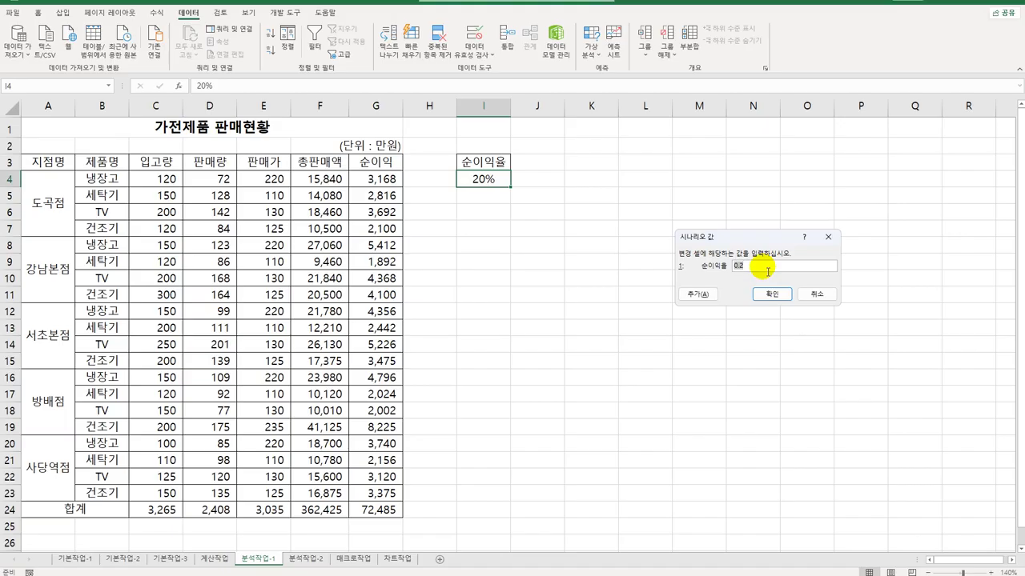
{"action": "type", "text": "25%"}
- Add a second scenario named 순이익감소 with changing cell I4, an empty description and a 순이익율 value of 15%
{"action": "left_click", "coordinate": [698, 294]}
{"action": "left_click_drag", "start_coordinate": [756, 294], "coordinate": [457, 165]}
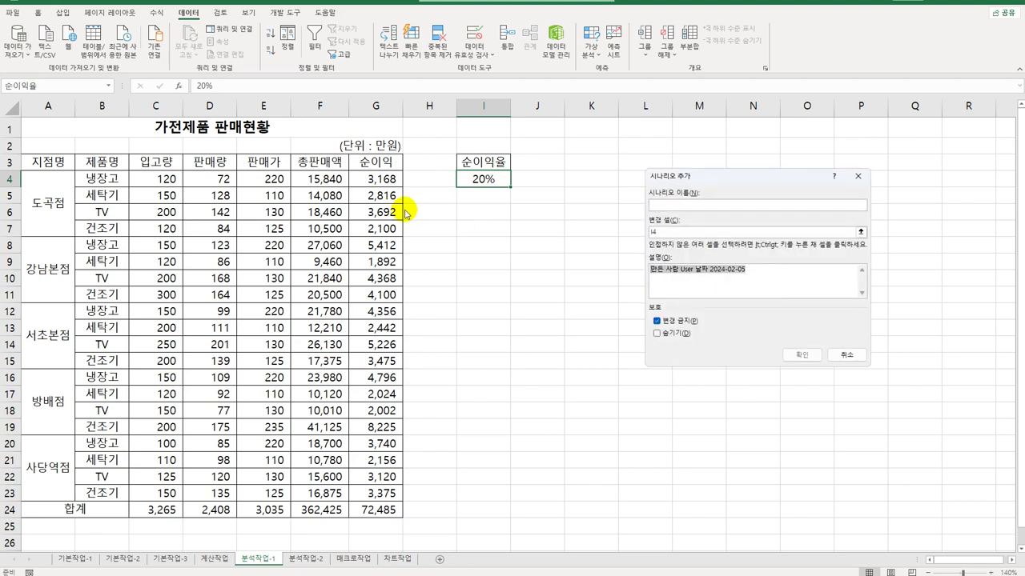
{"action": "key", "text": "Delete"}
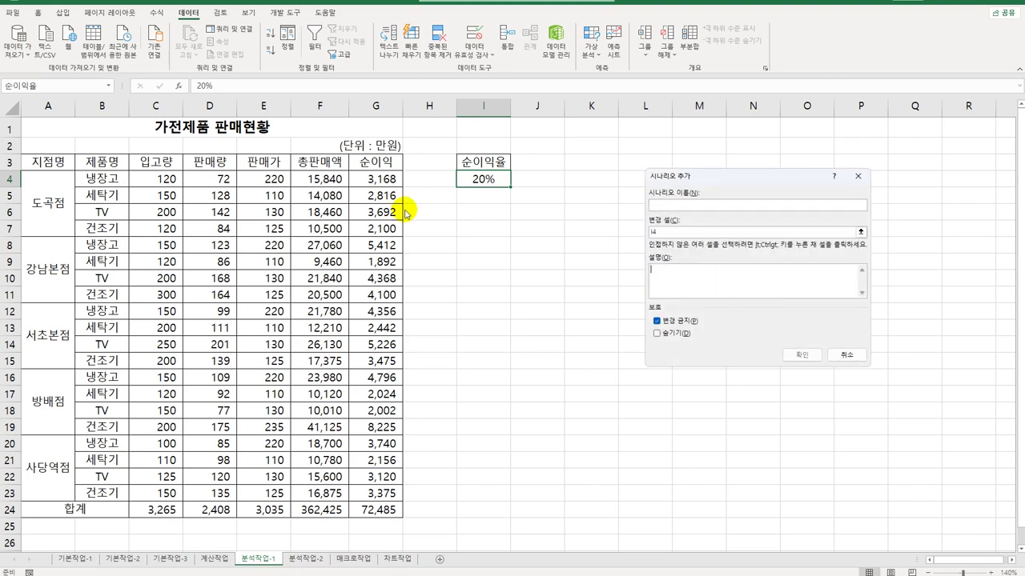
{"action": "left_click", "coordinate": [657, 206]}
{"action": "type", "text": "ㅅ"}
{"action": "type", "text": "이익율"}
{"action": "type", "text": "소"}
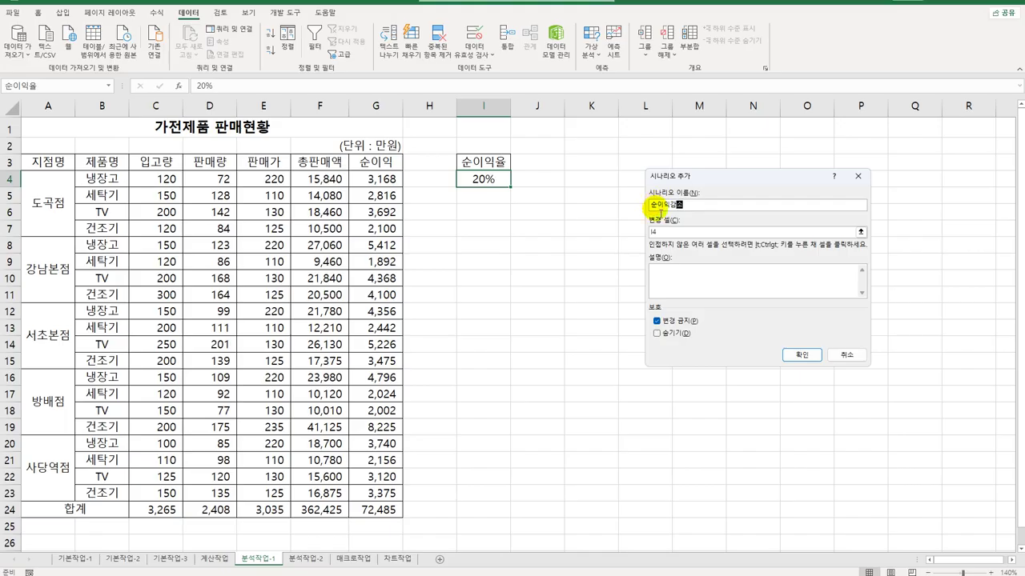
{"action": "left_click", "coordinate": [815, 356]}
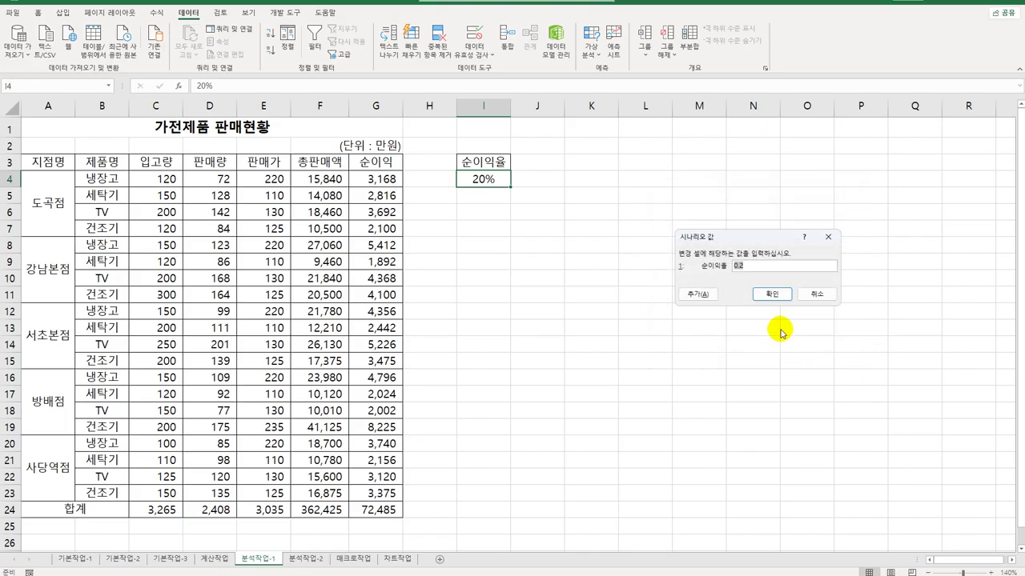
{"action": "type", "text": "15%"}
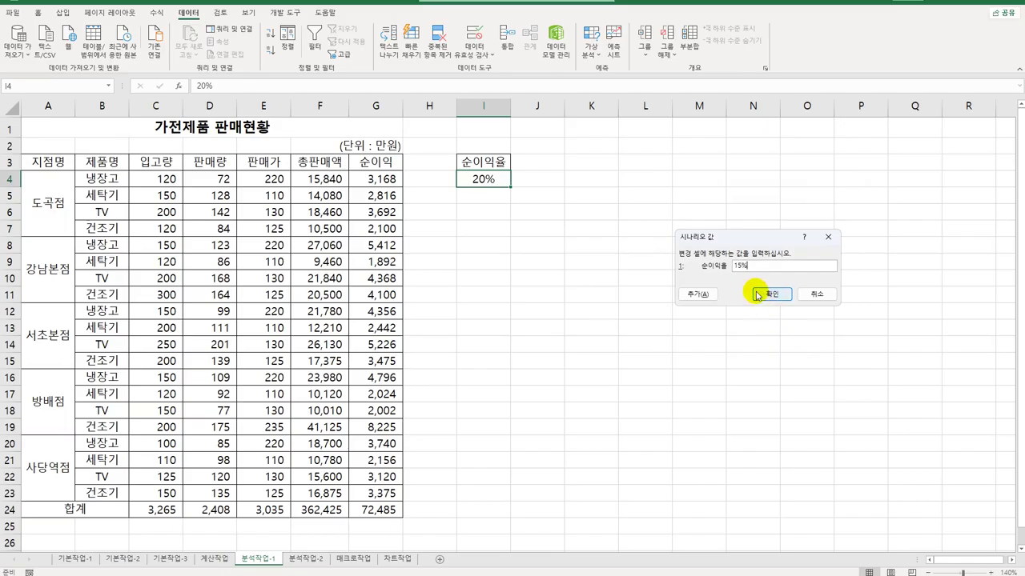
{"action": "left_click", "coordinate": [762, 294]}
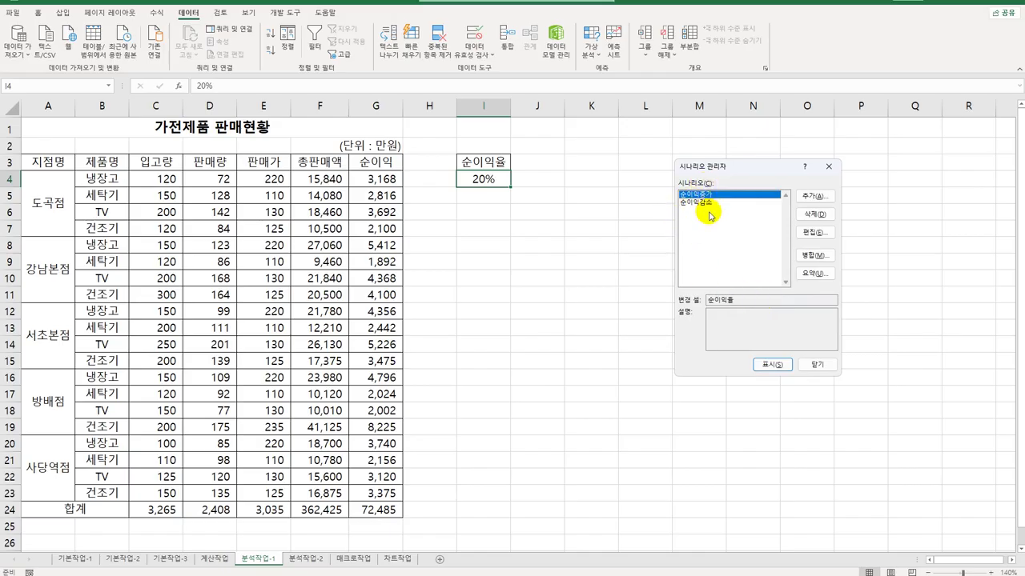
- Generate a 시나리오 요약 report with G24 as the result cell, and return to the 분석작업-1 sheet
{"action": "left_click", "coordinate": [814, 273]}
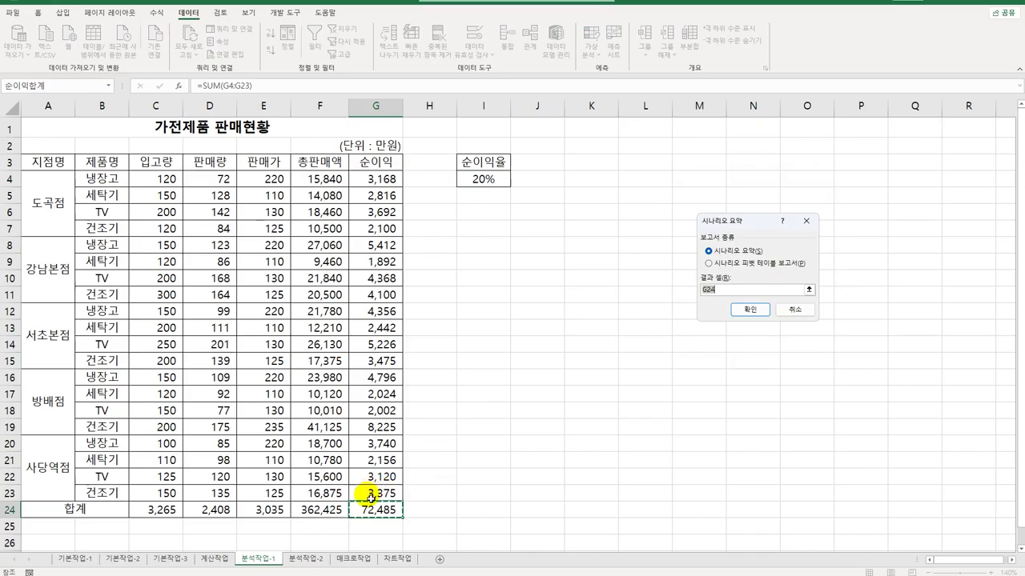
{"action": "left_click", "coordinate": [757, 312]}
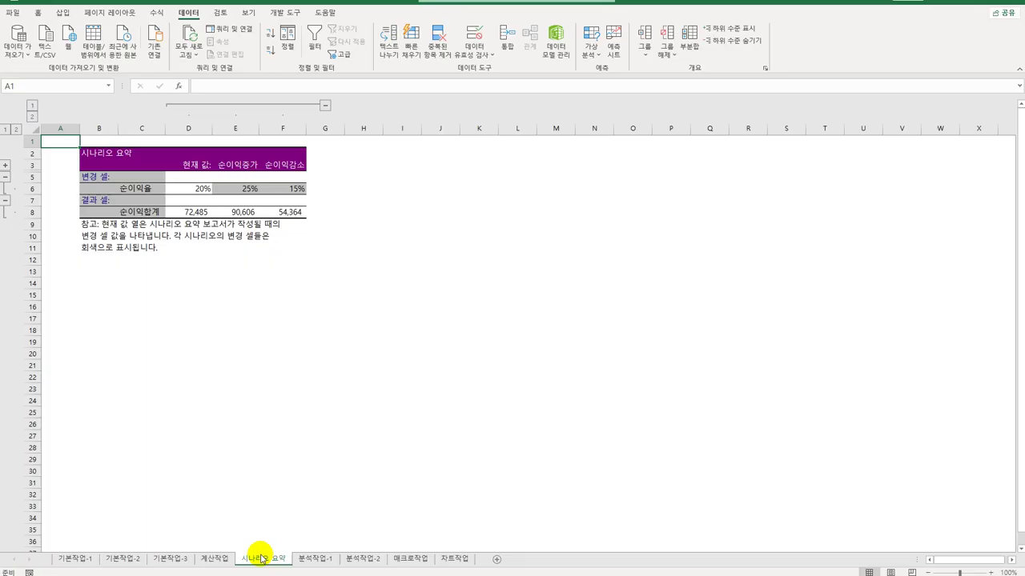
{"action": "left_click", "coordinate": [328, 559]}
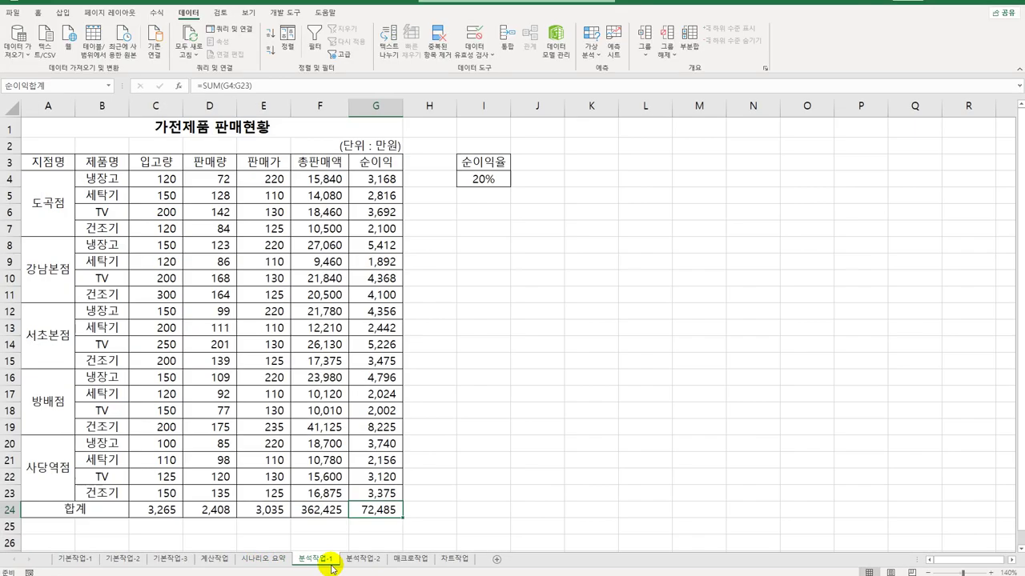
- Review the defined name 순이익율 for cell I4 in the Name Manager, leaving the names as they are
{"action": "left_click", "coordinate": [482, 178]}
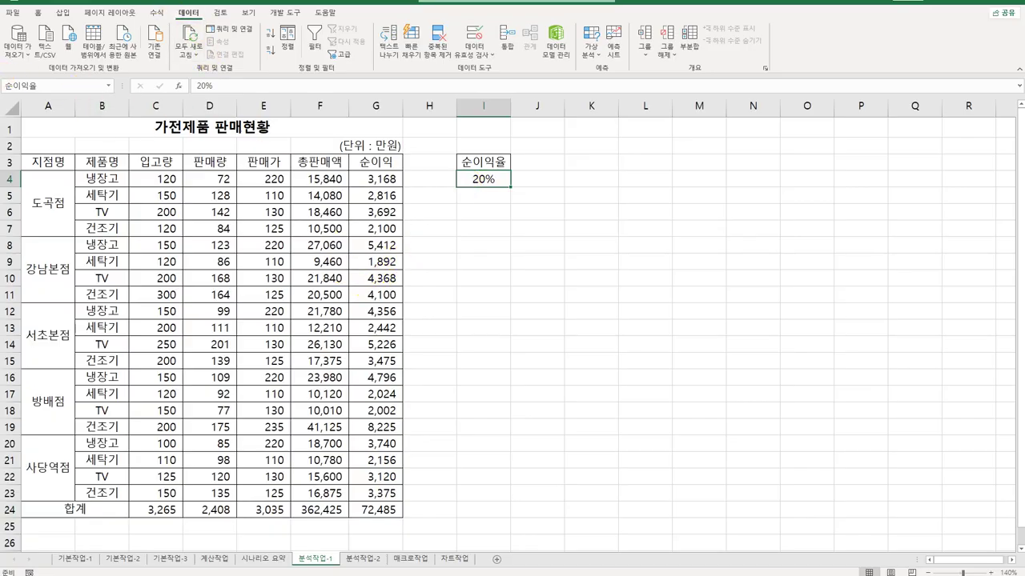
{"action": "left_click", "coordinate": [157, 13]}
{"action": "left_click", "coordinate": [312, 58]}
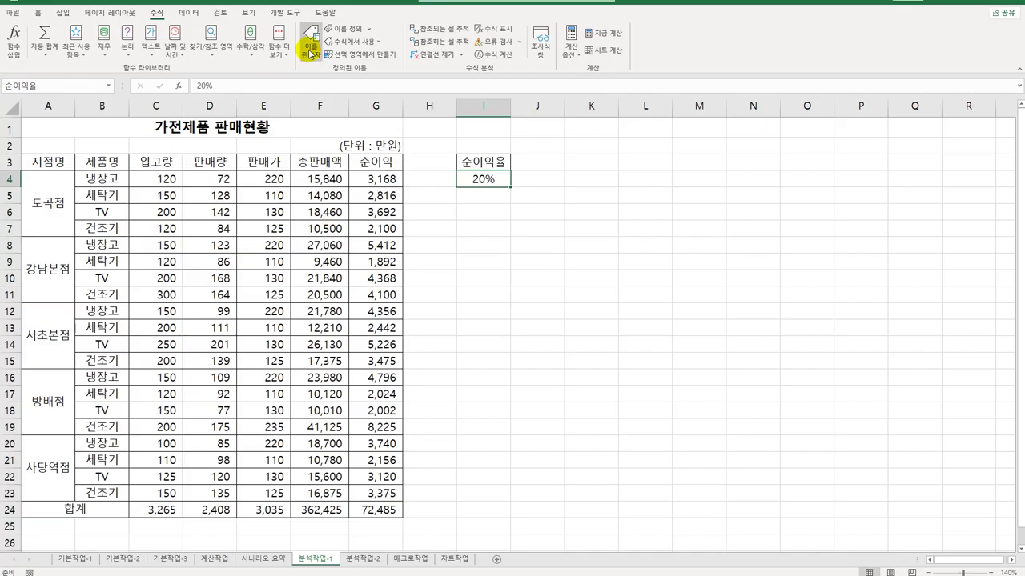
{"action": "left_click_drag", "start_coordinate": [713, 165], "coordinate": [606, 209]}
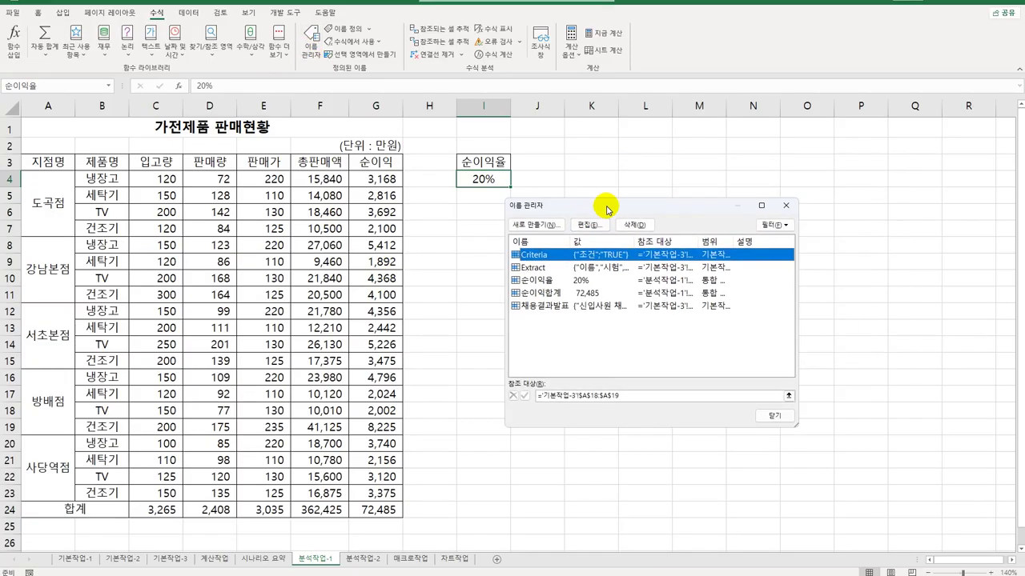
{"action": "left_click", "coordinate": [551, 279]}
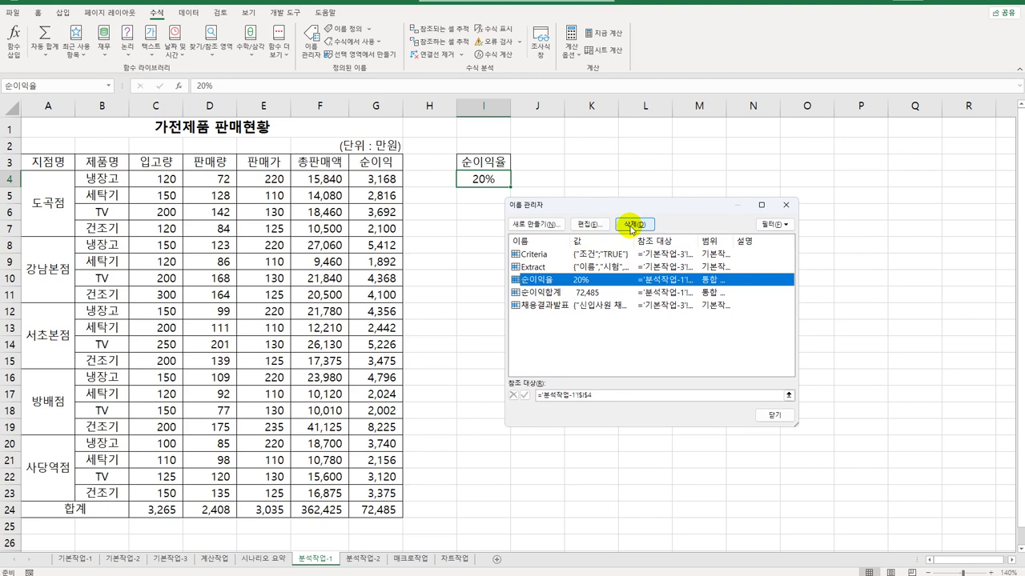
{"action": "left_click", "coordinate": [786, 206]}
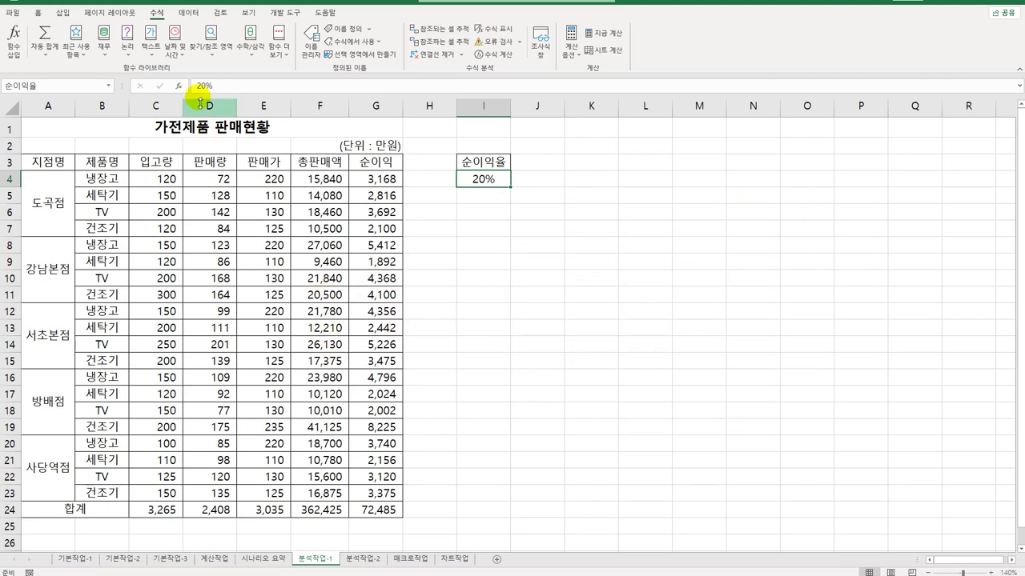
- Review the 순이익감소 scenario in the Scenario Manager without editing it
{"action": "left_click", "coordinate": [189, 12]}
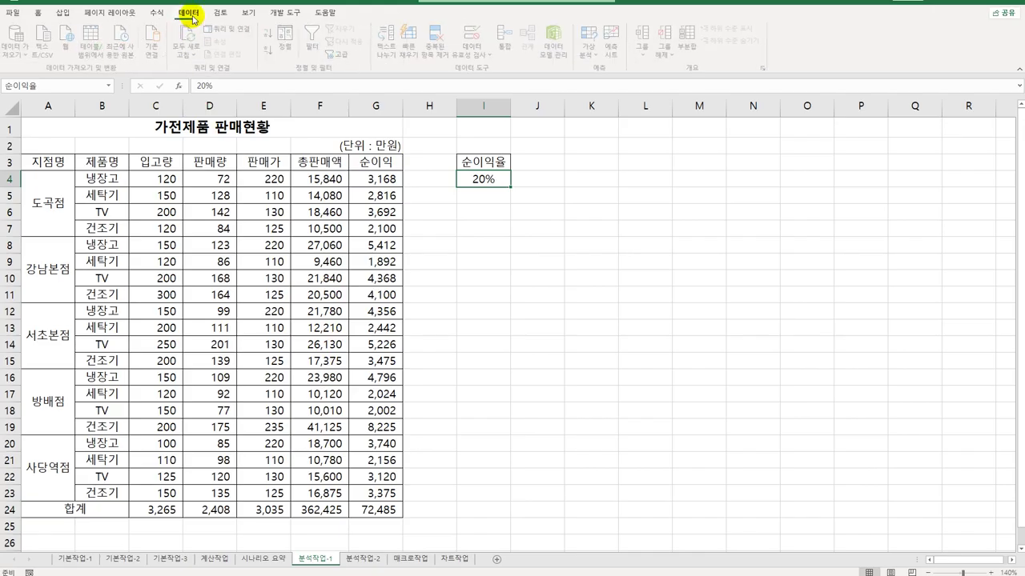
{"action": "left_click", "coordinate": [590, 44]}
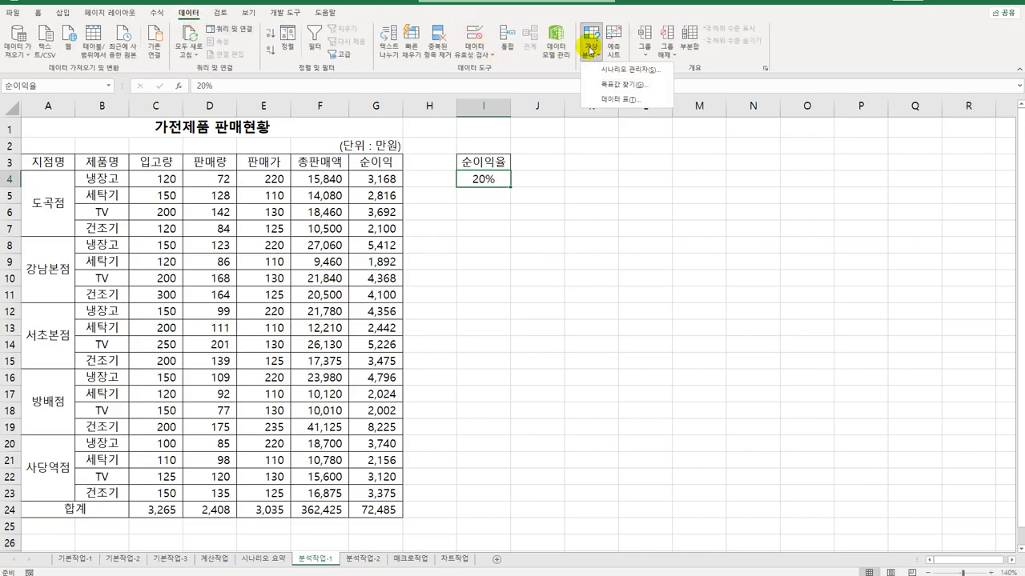
{"action": "left_click", "coordinate": [623, 70]}
{"action": "left_click", "coordinate": [616, 247]}
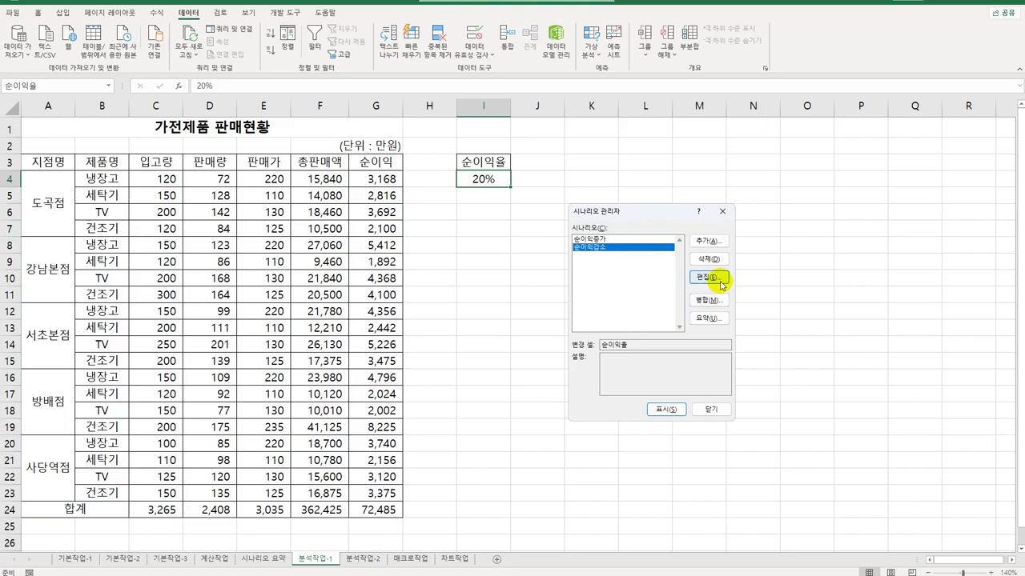
{"action": "left_click", "coordinate": [722, 211]}
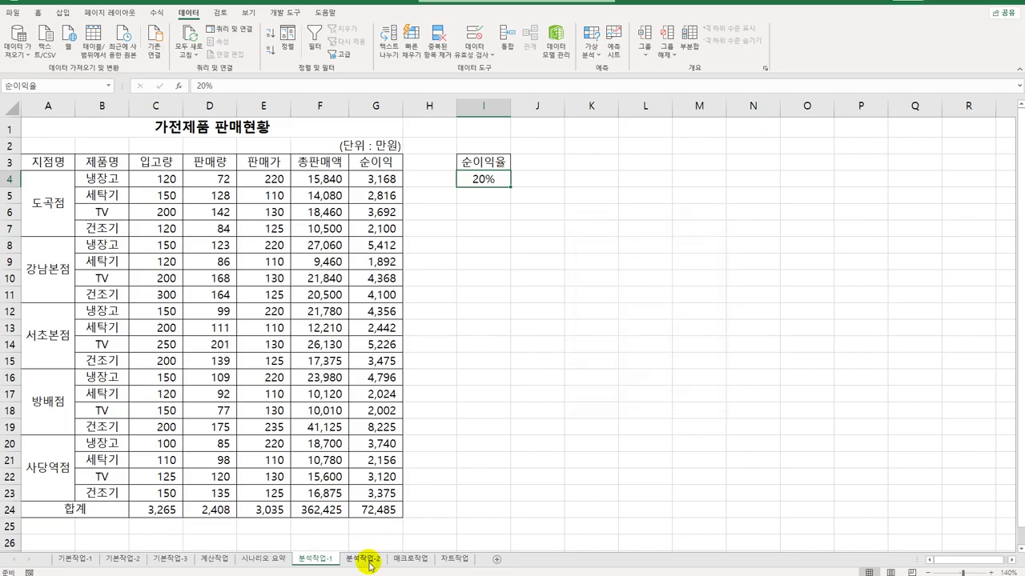
- On the 분석작업-2 sheet, sort the transaction table by 거래업체명 in descending order
{"action": "left_click", "coordinate": [364, 559]}
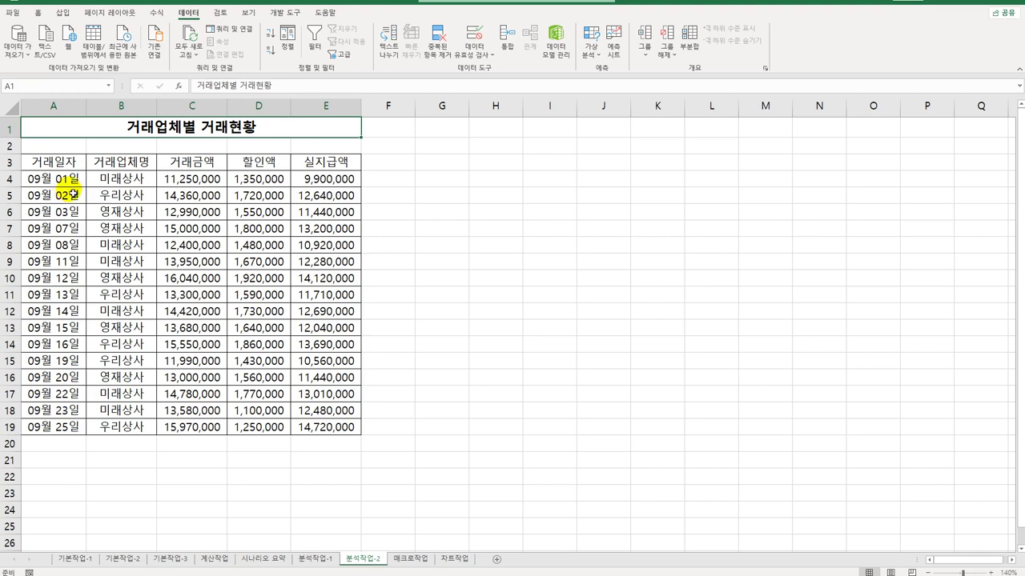
{"action": "left_click", "coordinate": [101, 169]}
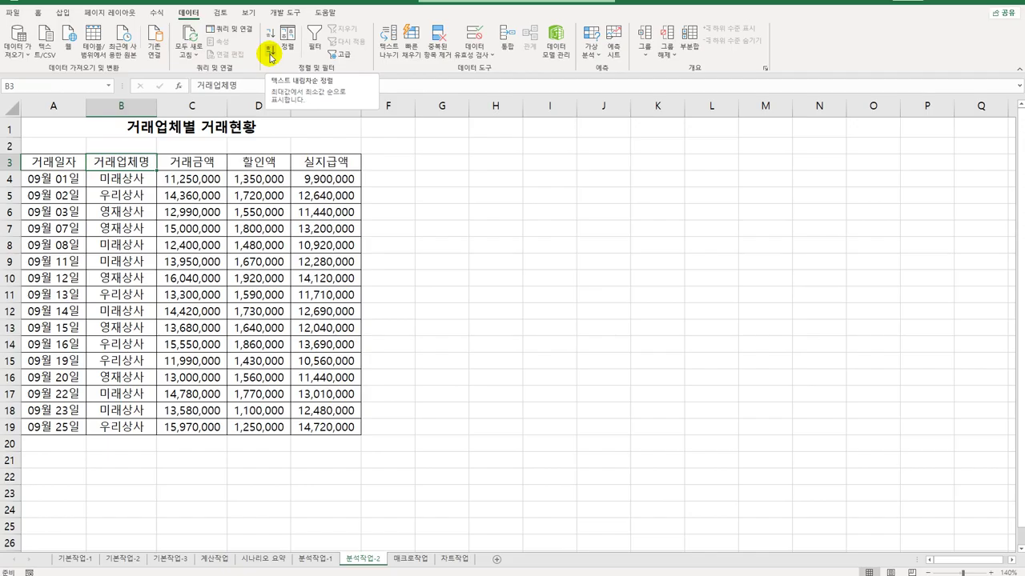
{"action": "left_click", "coordinate": [271, 54]}
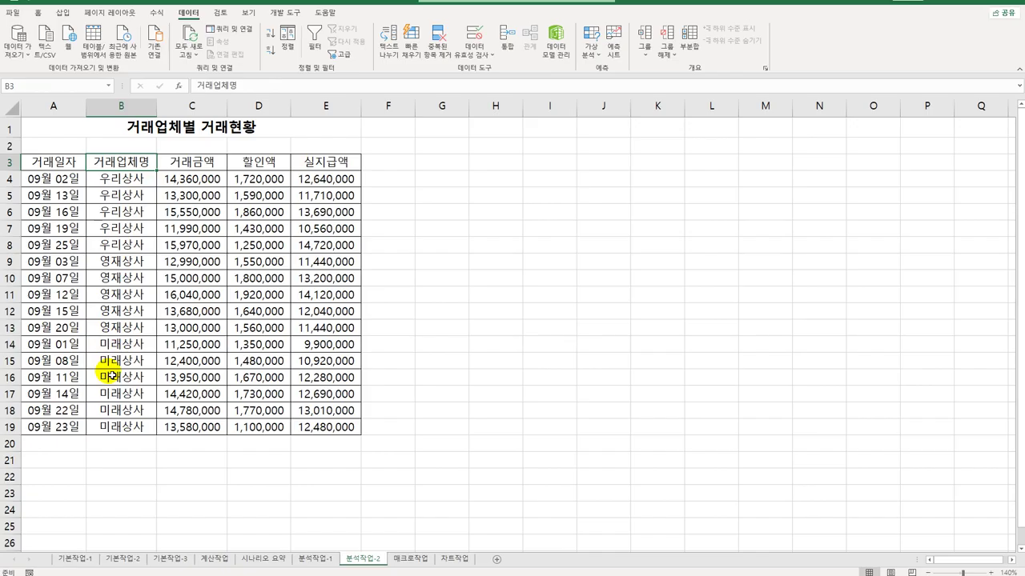
- Add subtotals grouped by 거래업체명 using the 합계 function for 거래금액 and 할인액 only
{"action": "left_click", "coordinate": [692, 54]}
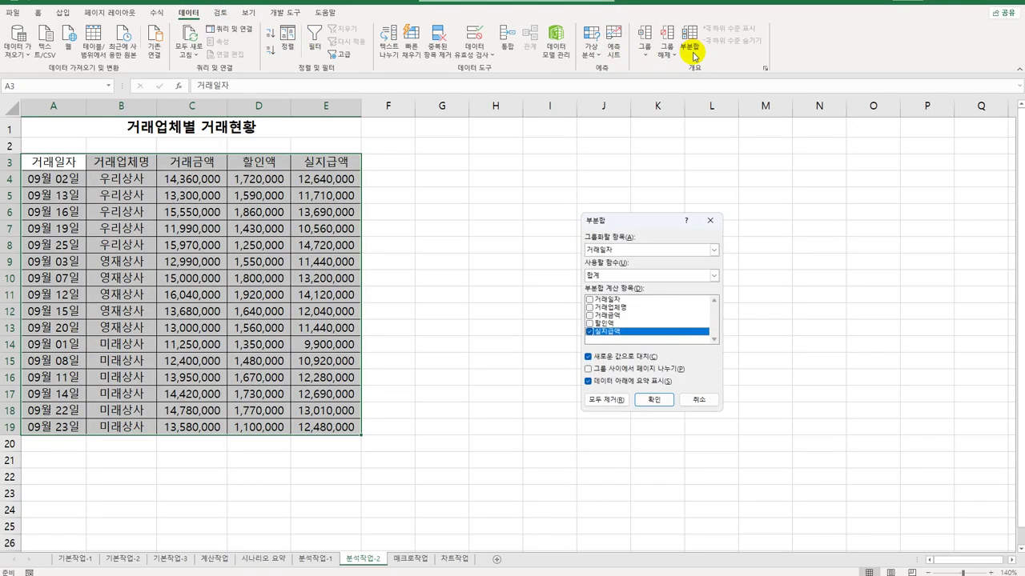
{"action": "left_click_drag", "start_coordinate": [647, 221], "coordinate": [565, 178]}
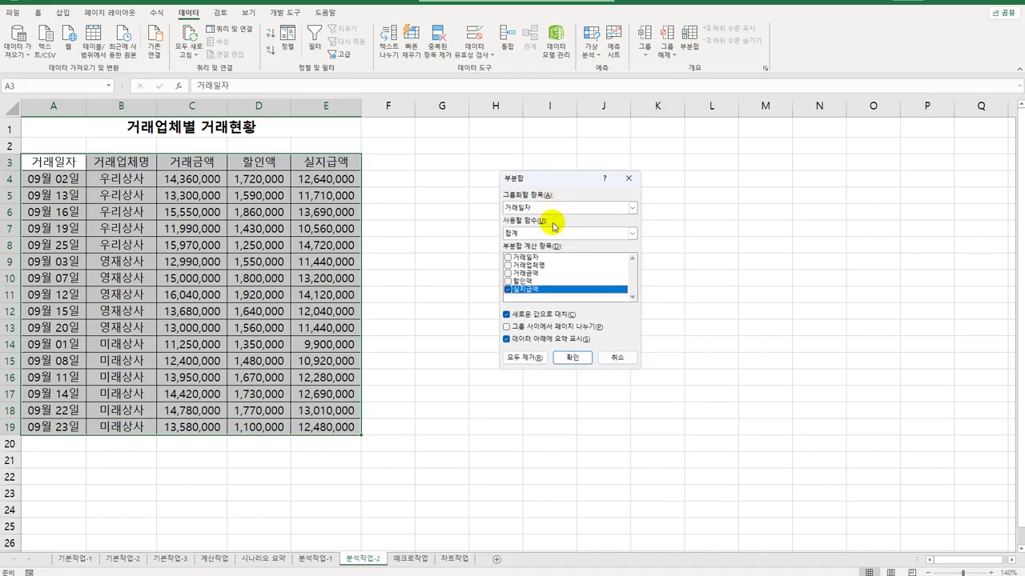
{"action": "left_click", "coordinate": [560, 207]}
{"action": "left_click", "coordinate": [552, 224]}
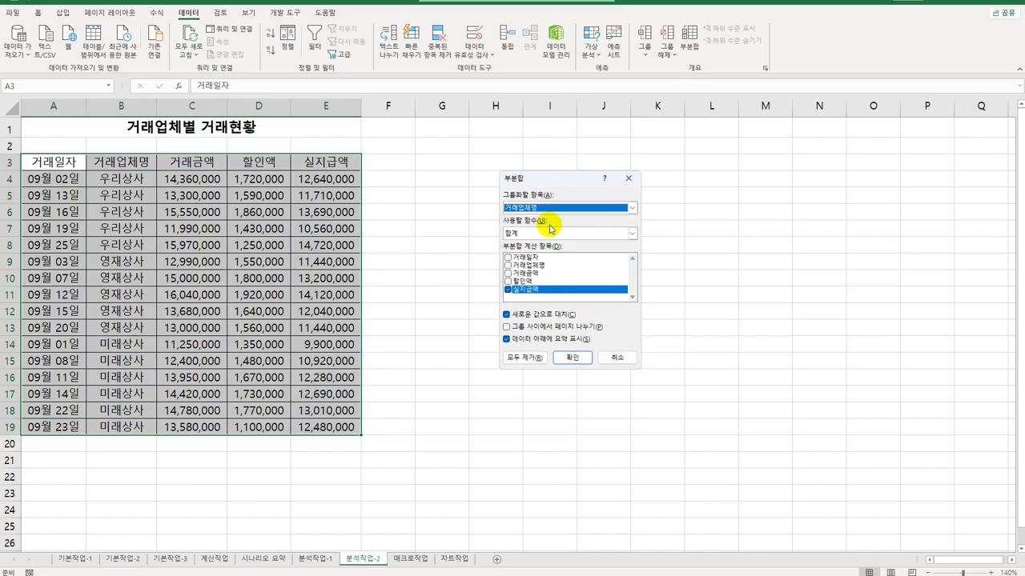
{"action": "left_click", "coordinate": [507, 281]}
{"action": "left_click", "coordinate": [507, 273]}
{"action": "left_click", "coordinate": [507, 283]}
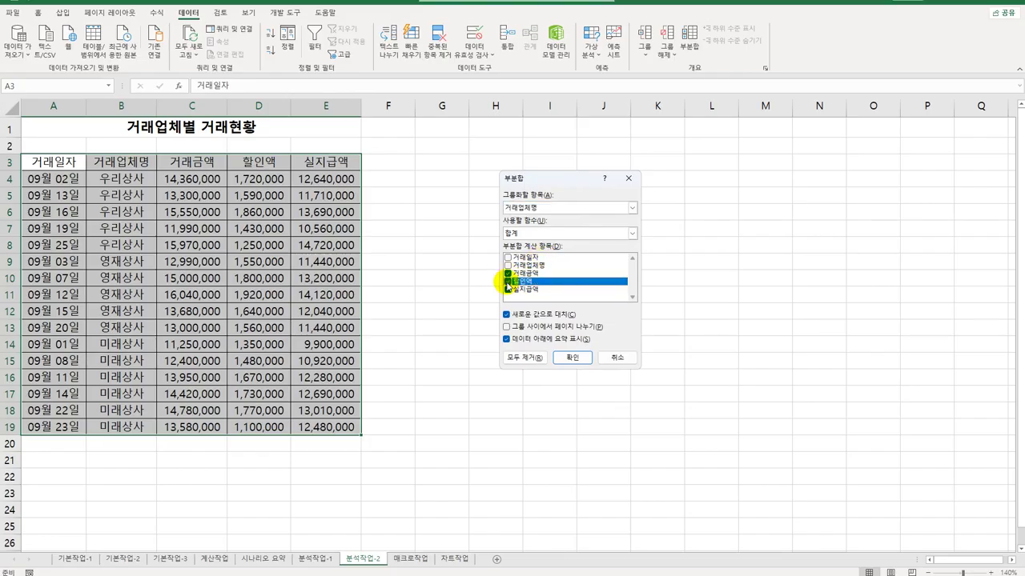
{"action": "left_click", "coordinate": [508, 290]}
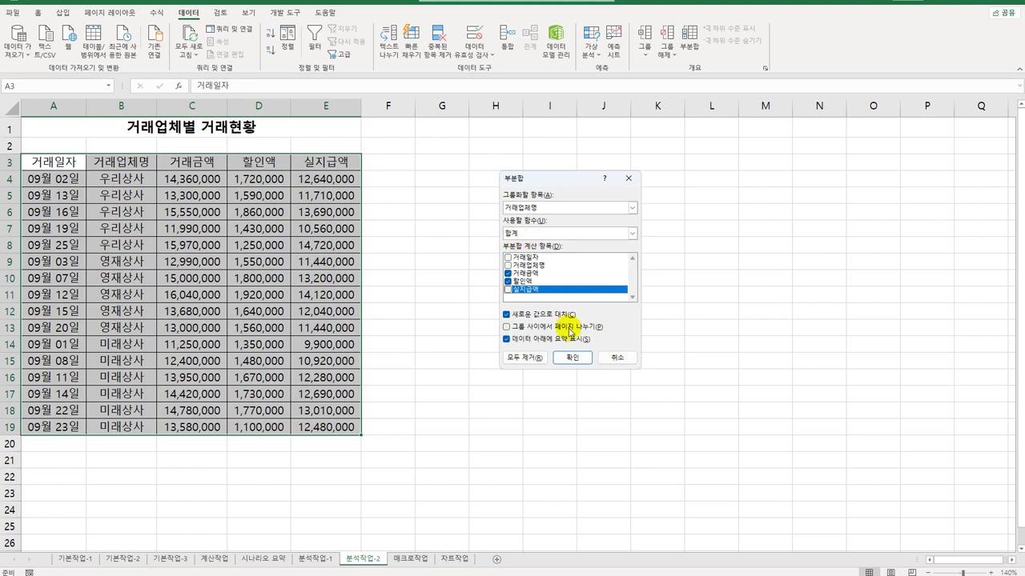
{"action": "left_click", "coordinate": [571, 357]}
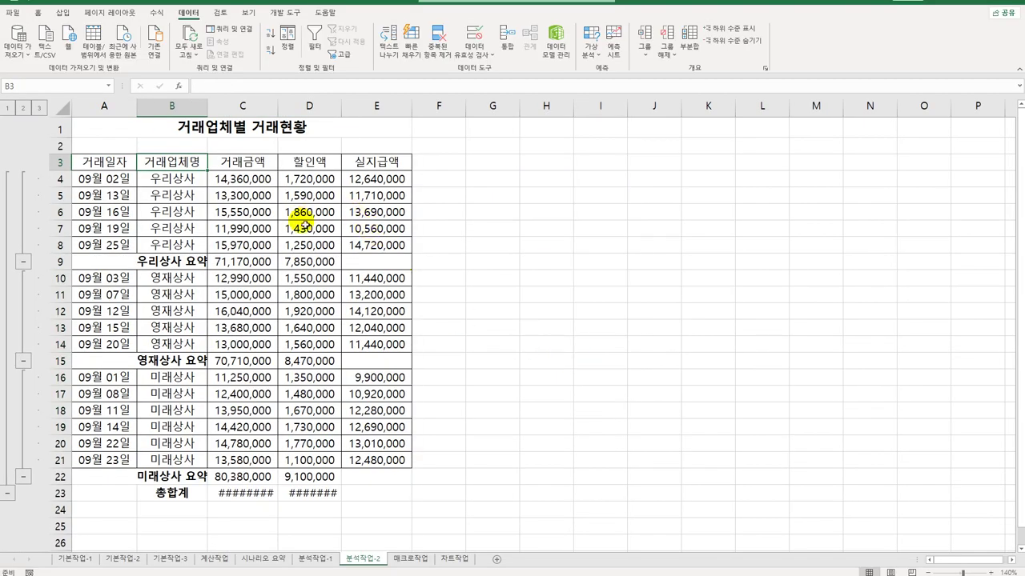
- Auto-fit the widths of the 거래금액, 할인액 and 거래업체명 columns
{"action": "double_click", "coordinate": [278, 106]}
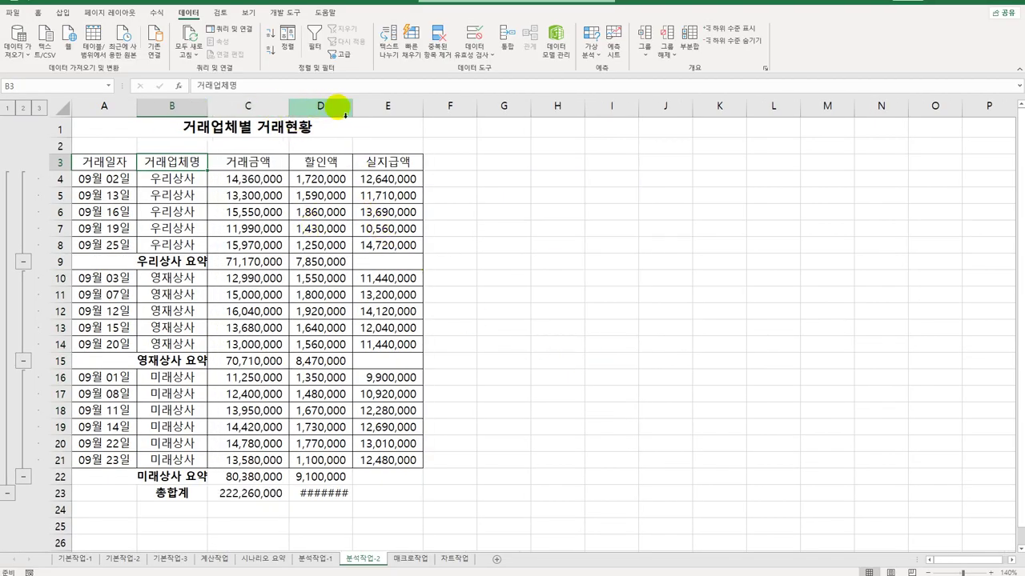
{"action": "double_click", "coordinate": [352, 106]}
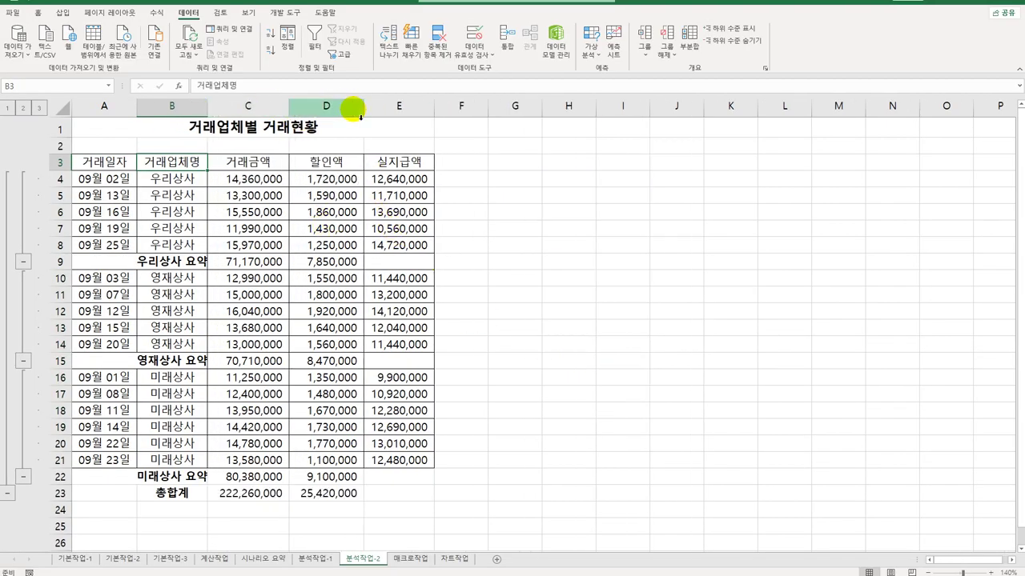
{"action": "double_click", "coordinate": [207, 106]}
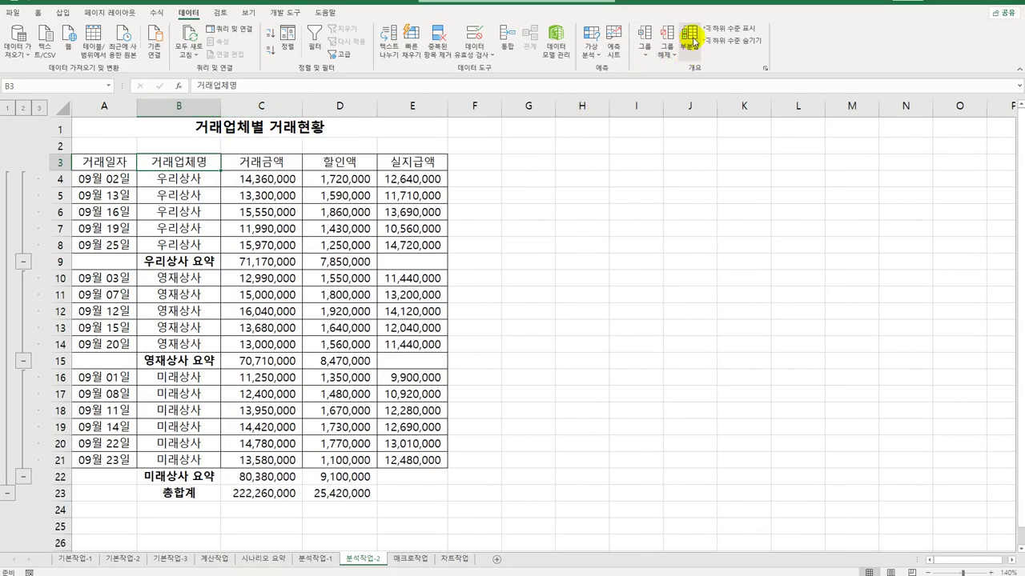
- Add a nested subtotal by 거래업체명 using 평균 for 실지급액 only, with 새로운 값으로 대치 turned off
{"action": "left_click", "coordinate": [688, 36]}
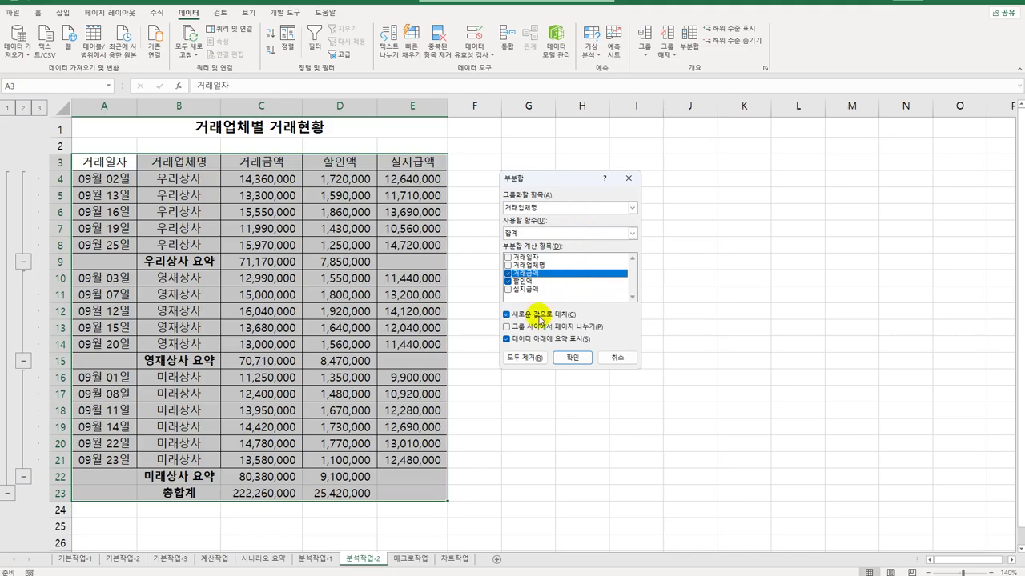
{"action": "left_click", "coordinate": [506, 274]}
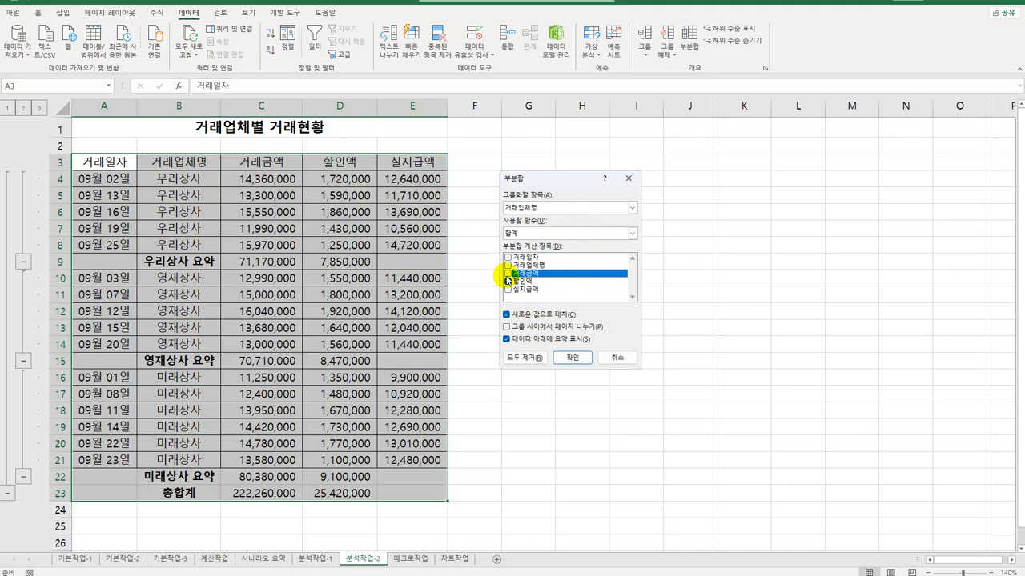
{"action": "left_click", "coordinate": [508, 281]}
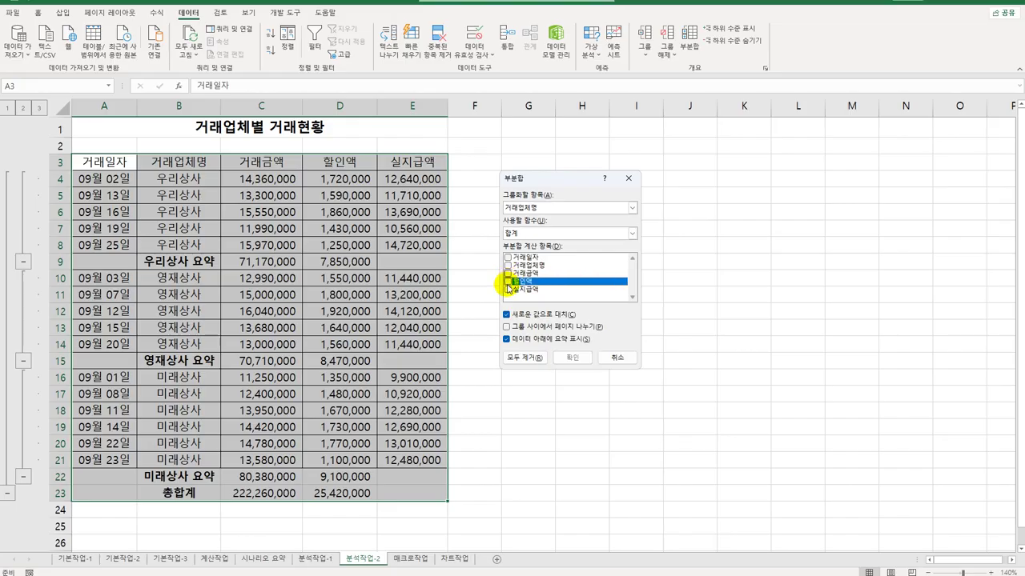
{"action": "left_click", "coordinate": [507, 290]}
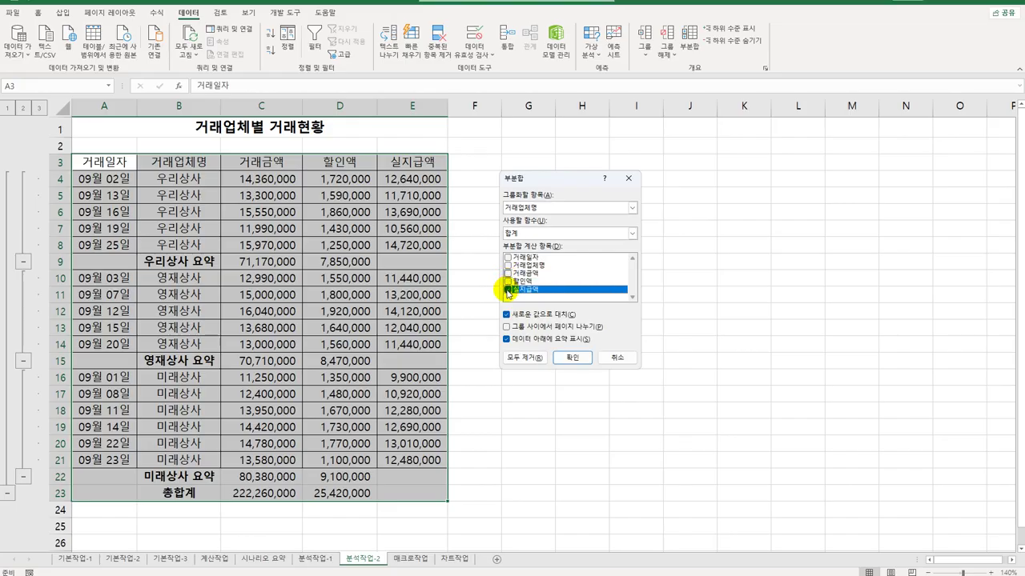
{"action": "left_click", "coordinate": [533, 233]}
{"action": "left_click", "coordinate": [532, 241]}
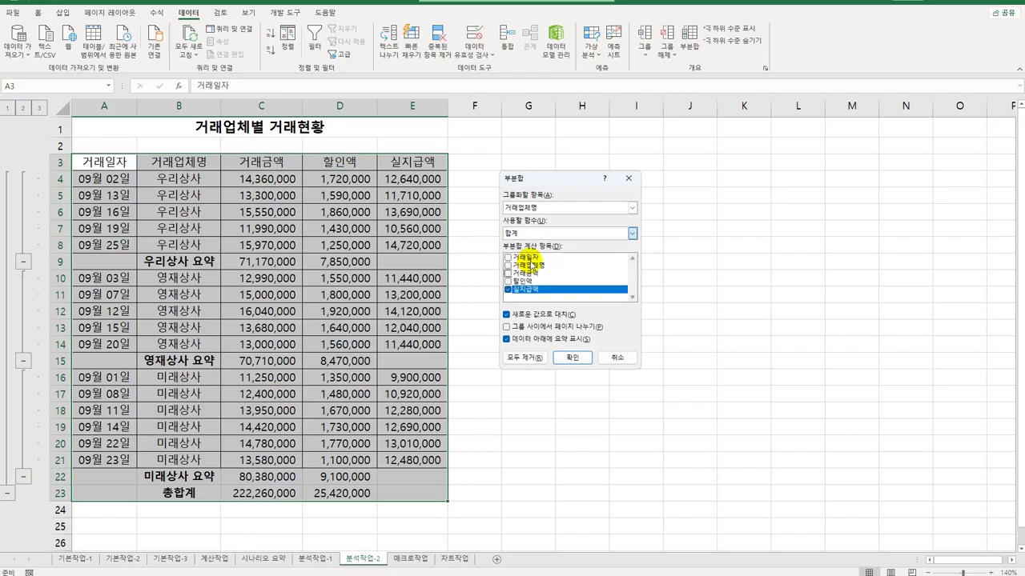
{"action": "key", "text": "Down"}
{"action": "key", "text": "Down"}
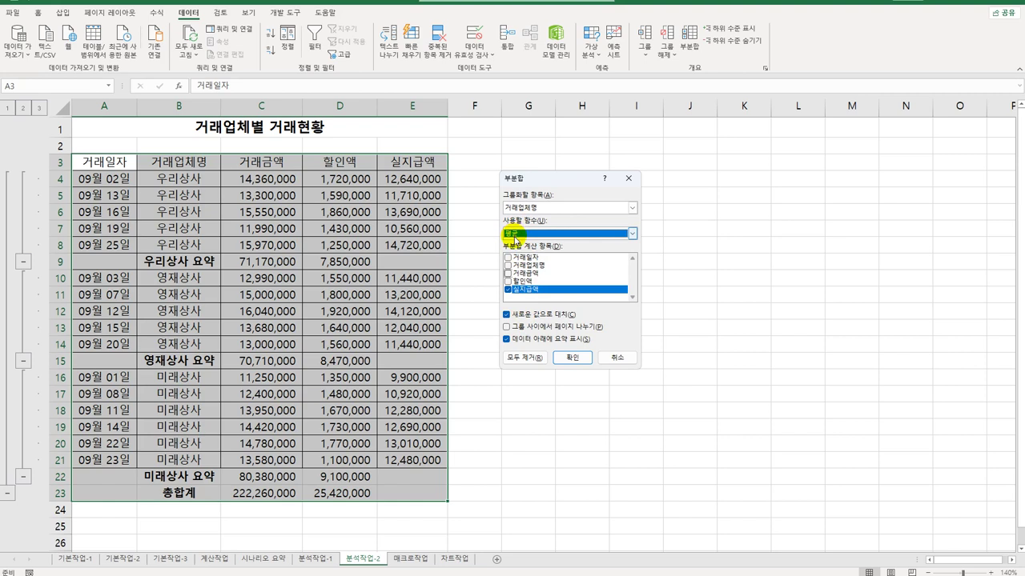
{"action": "left_click", "coordinate": [507, 315]}
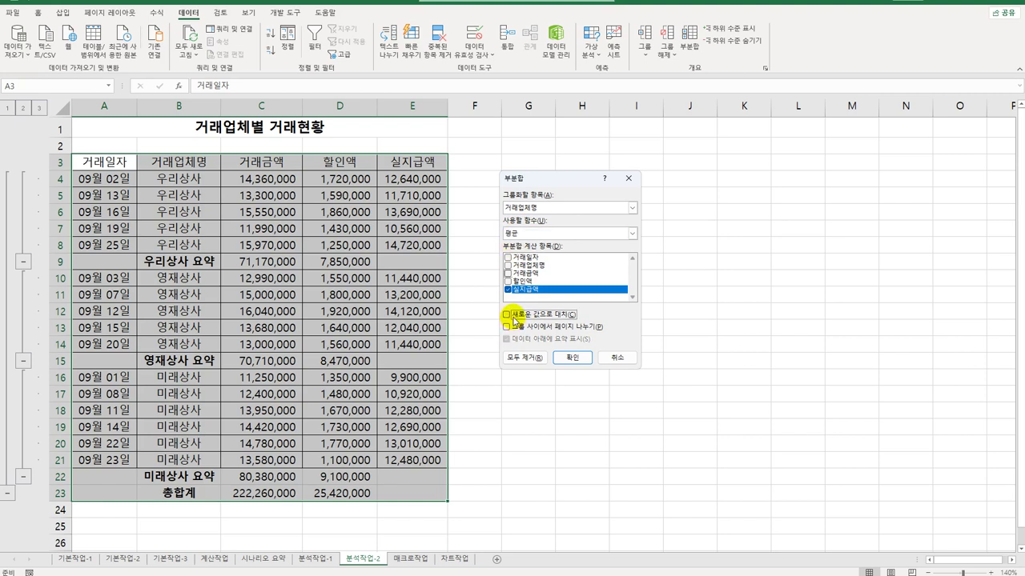
{"action": "left_click", "coordinate": [573, 358]}
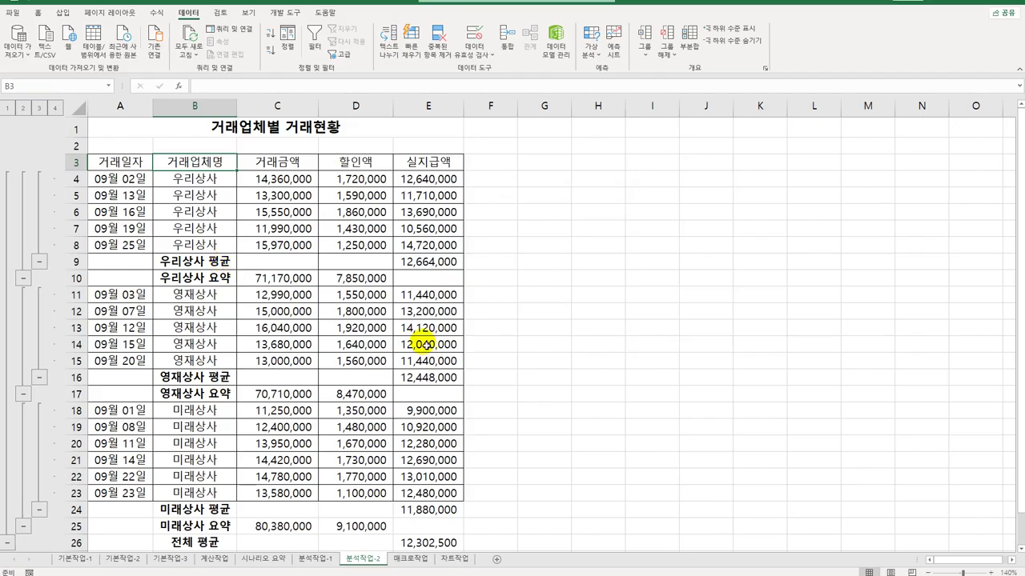
- On the 매크로작업 sheet, insert a form-control button below the table across columns B and C, starting in row 15
{"action": "left_click", "coordinate": [411, 559]}
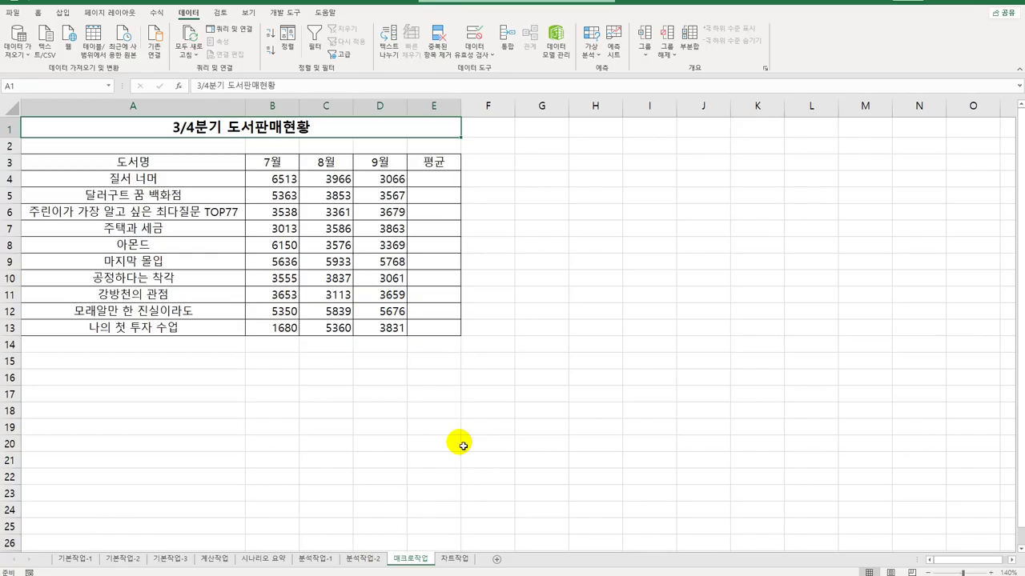
{"action": "left_click_drag", "start_coordinate": [612, 277], "coordinate": [632, 278]}
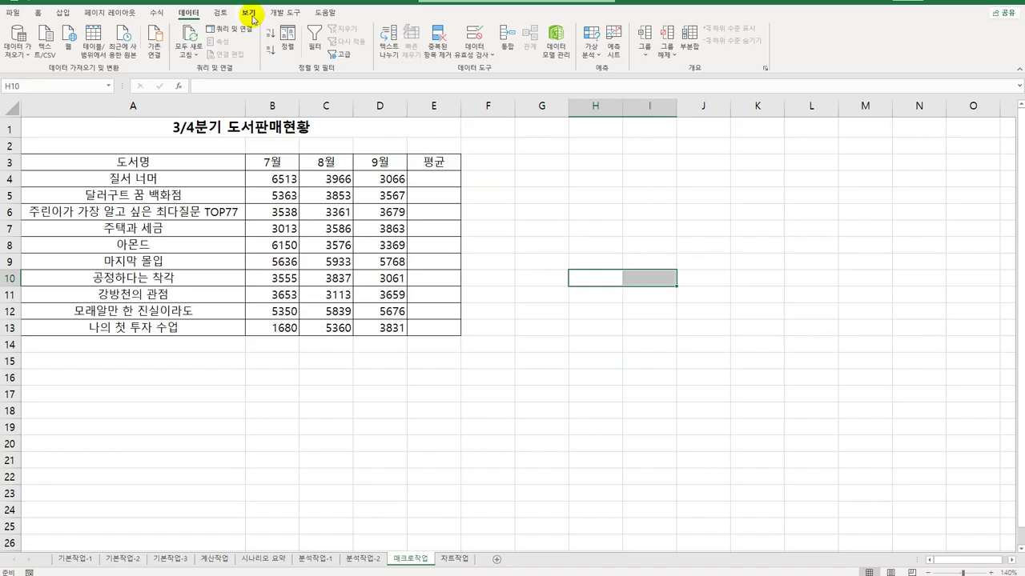
{"action": "left_click", "coordinate": [280, 13]}
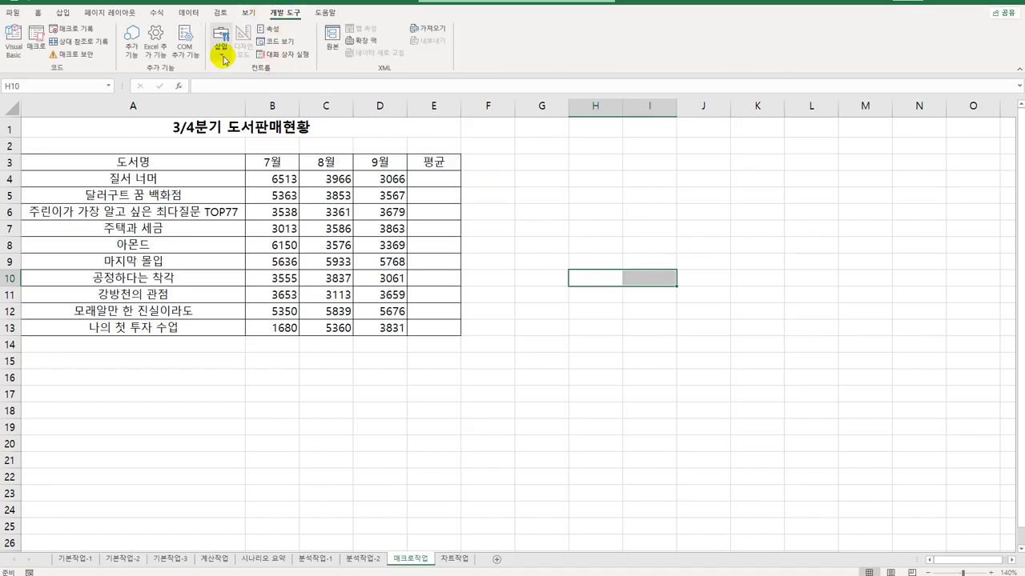
{"action": "left_click", "coordinate": [223, 58]}
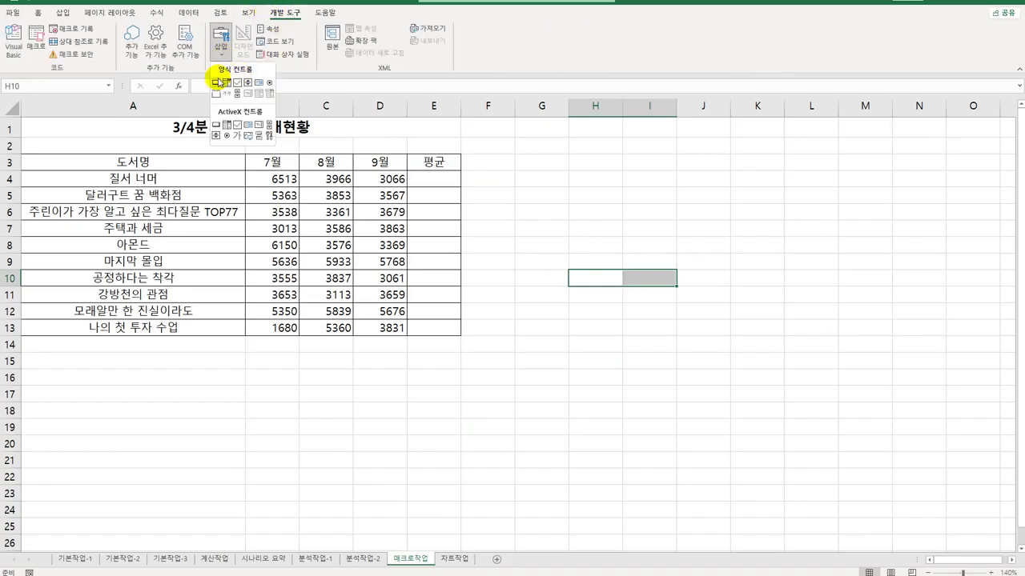
{"action": "left_click", "coordinate": [216, 82]}
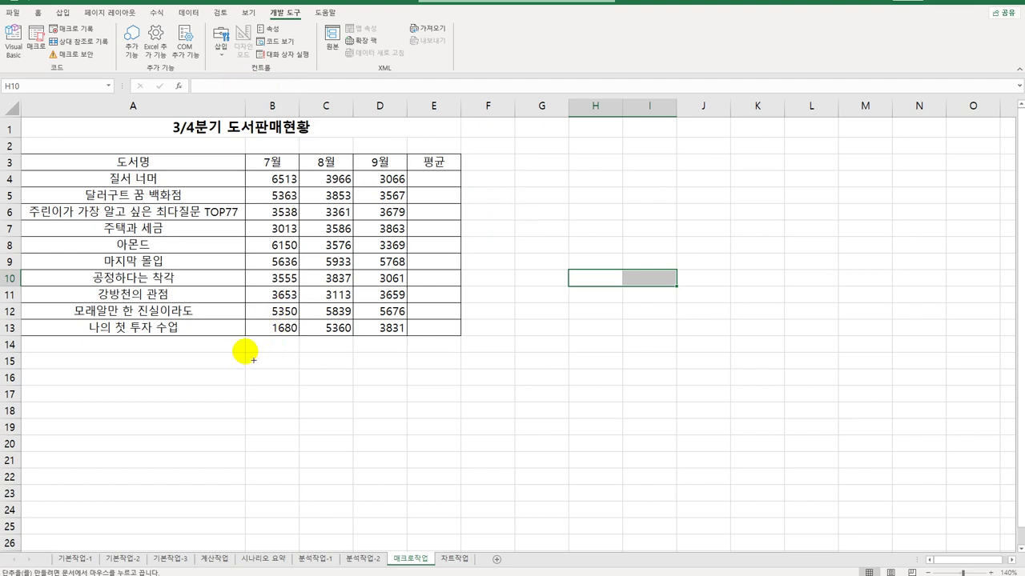
{"action": "left_click_drag", "start_coordinate": [253, 361], "coordinate": [345, 390]}
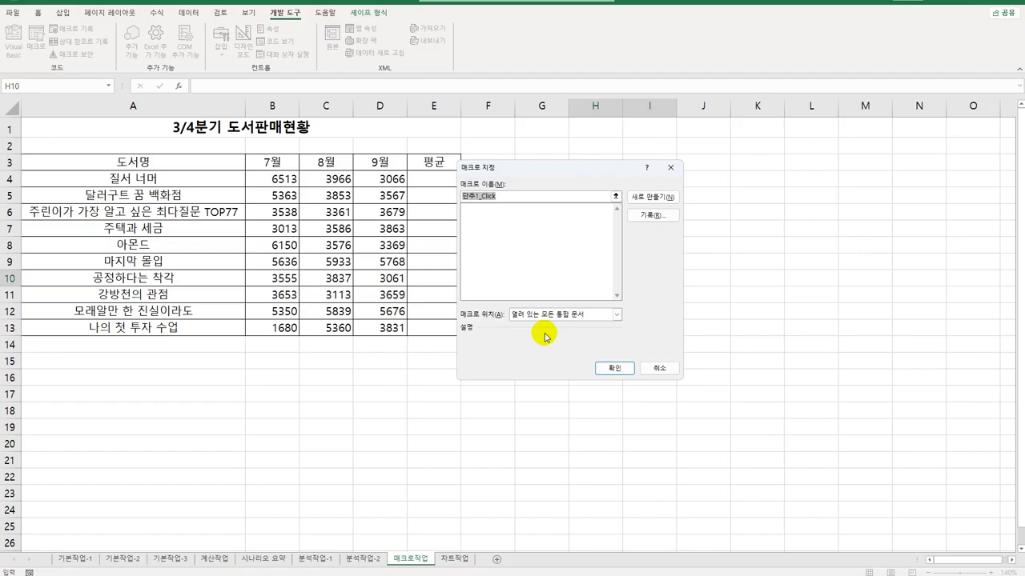
- Assign the new button a macro named 평균 and start recording it
{"action": "type", "text": "평균"}
{"action": "left_click", "coordinate": [655, 218]}
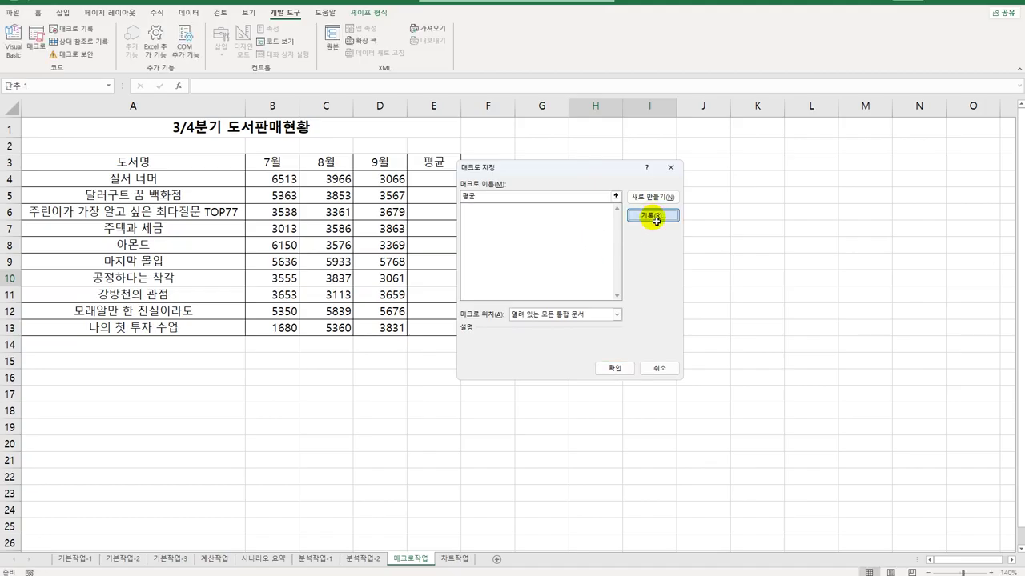
{"action": "left_click", "coordinate": [594, 345]}
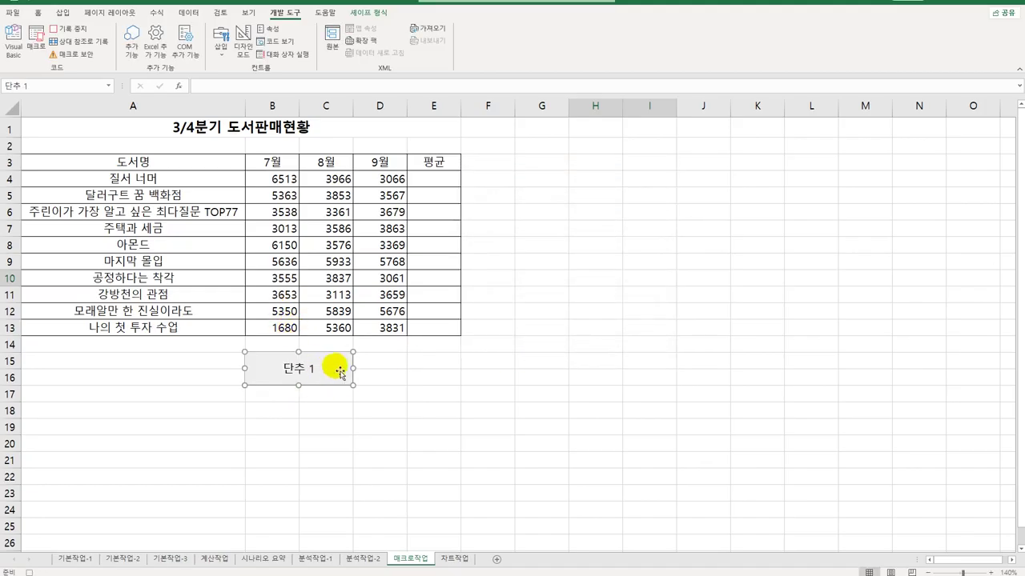
- Enter the formula =AVERAGE(B4:D4) in cell E4 to average the first book's three months
{"action": "left_click", "coordinate": [444, 183]}
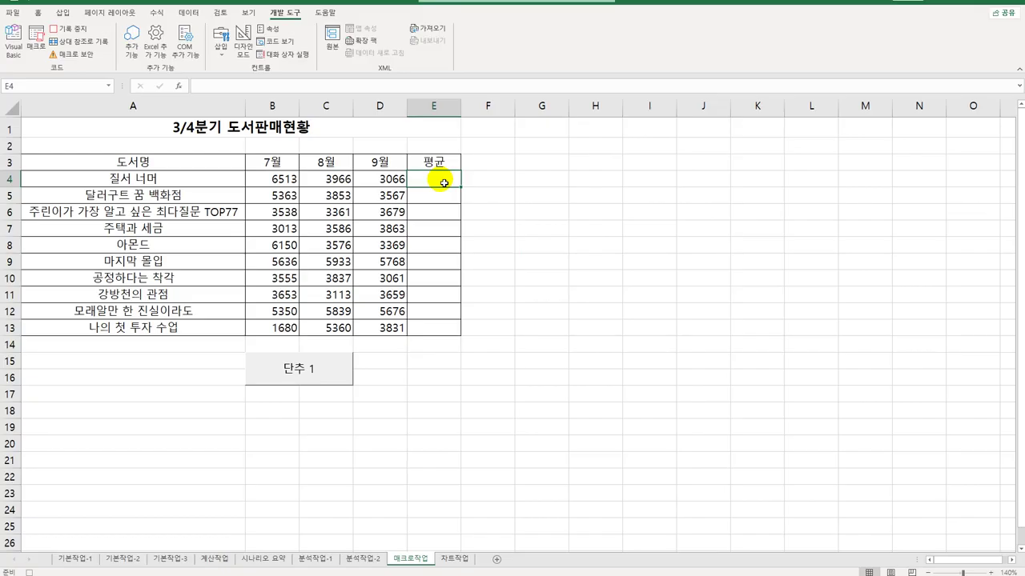
{"action": "type", "text": "="}
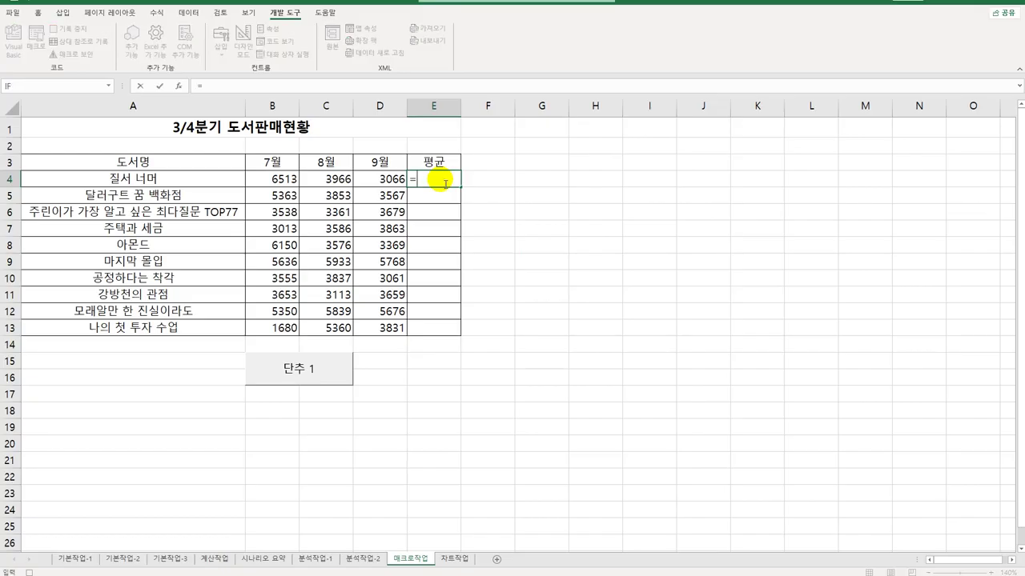
{"action": "type", "text": "AV"}
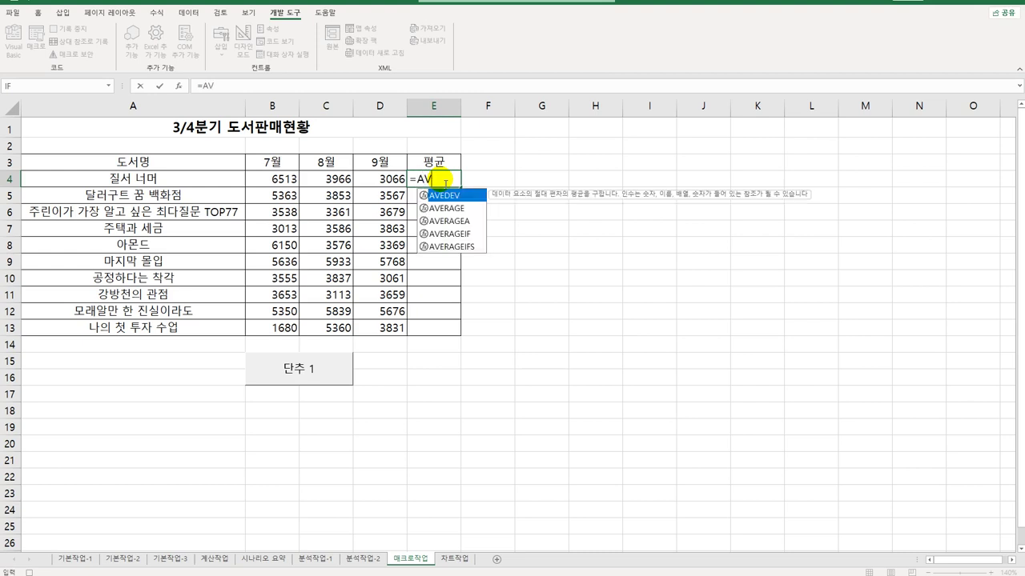
{"action": "type", "text": "ERAGE("}
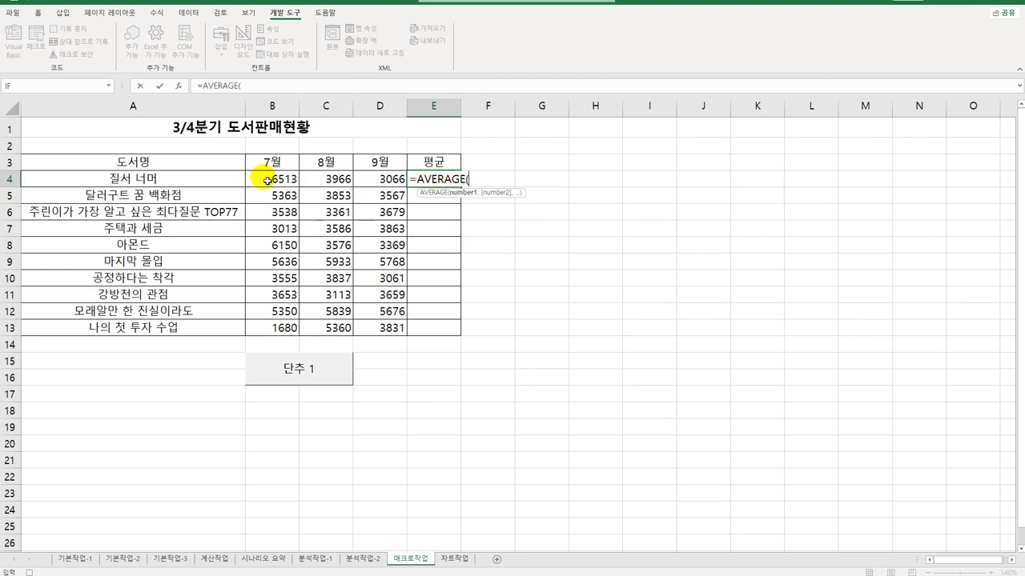
{"action": "left_click_drag", "start_coordinate": [269, 180], "coordinate": [368, 183]}
{"action": "type", "text": ")"}
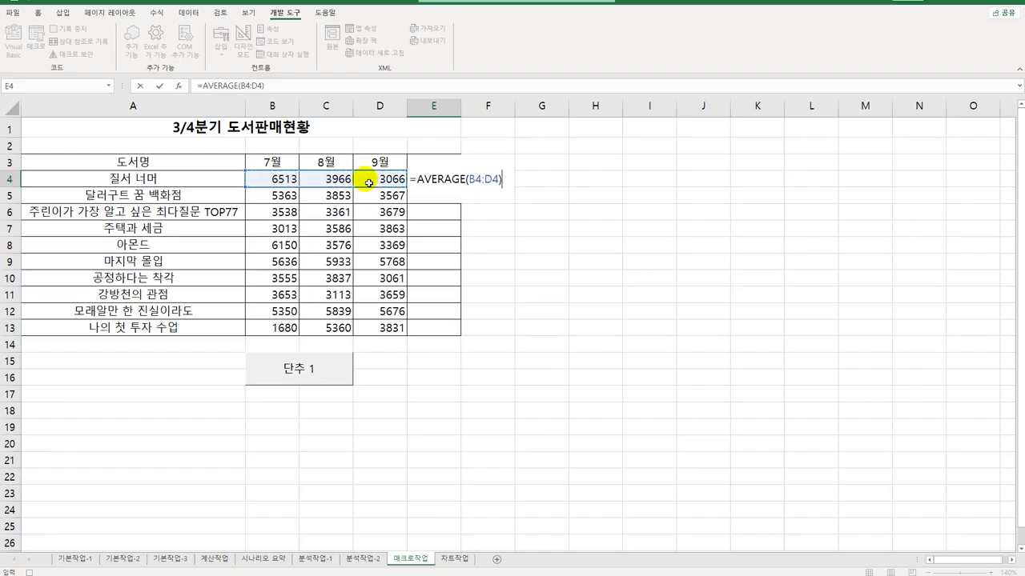
{"action": "key", "text": "Return"}
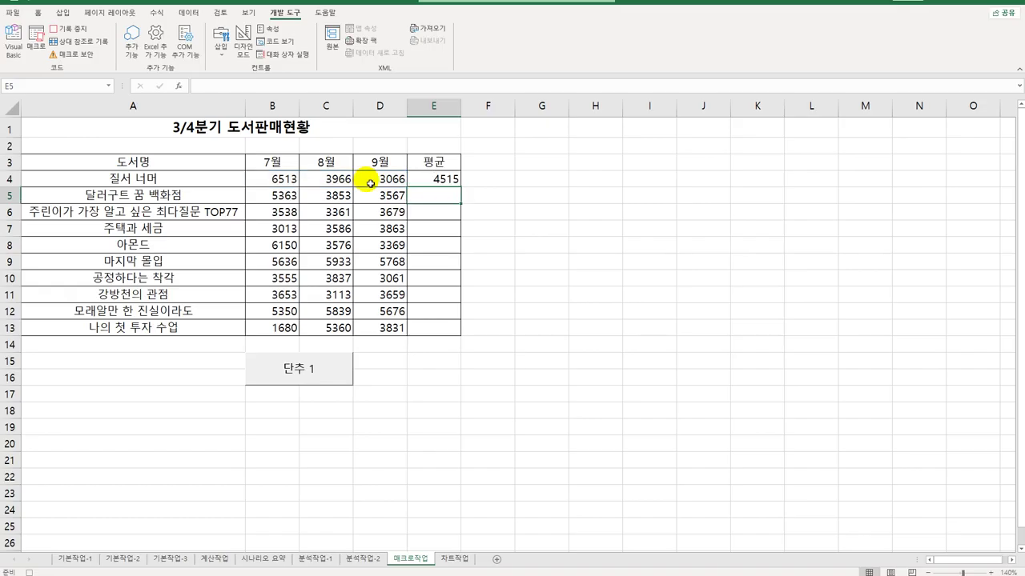
- Fill the average formula from E4 down to E13 and stop recording the macro
{"action": "left_click", "coordinate": [428, 180]}
{"action": "left_click_drag", "start_coordinate": [465, 191], "coordinate": [440, 334]}
{"action": "left_click", "coordinate": [442, 331]}
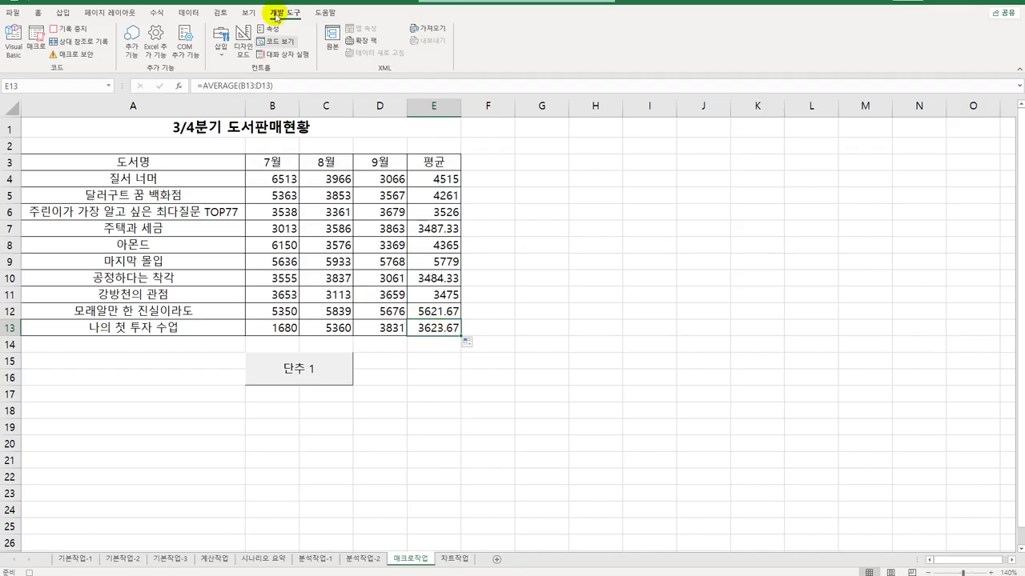
{"action": "left_click", "coordinate": [76, 29]}
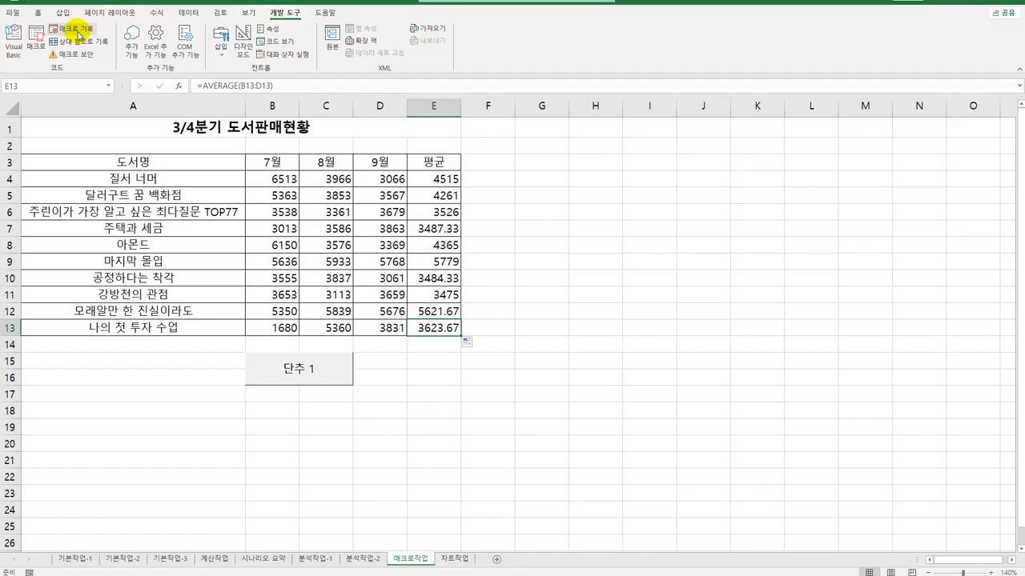
- Change the form-control button's label text to 평균
{"action": "right_click", "coordinate": [310, 373]}
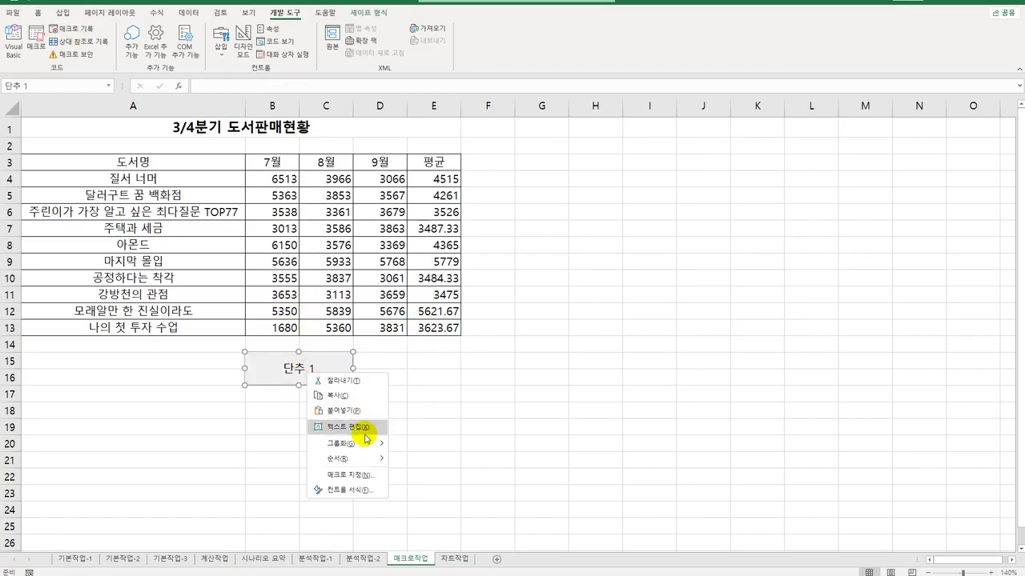
{"action": "left_click", "coordinate": [367, 428]}
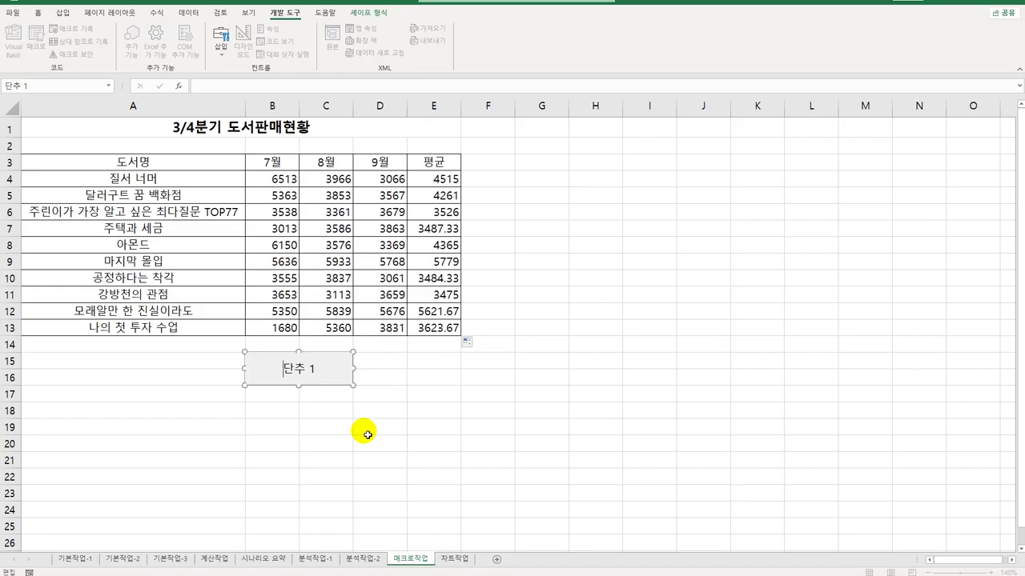
{"action": "key", "text": "ctrl+a"}
{"action": "type", "text": "VUD"}
{"action": "key", "text": "BackSpace"}
{"action": "key", "text": "BackSpace"}
{"action": "key", "text": "BackSpace"}
{"action": "type", "text": "평균"}
{"action": "left_click", "coordinate": [367, 435]}
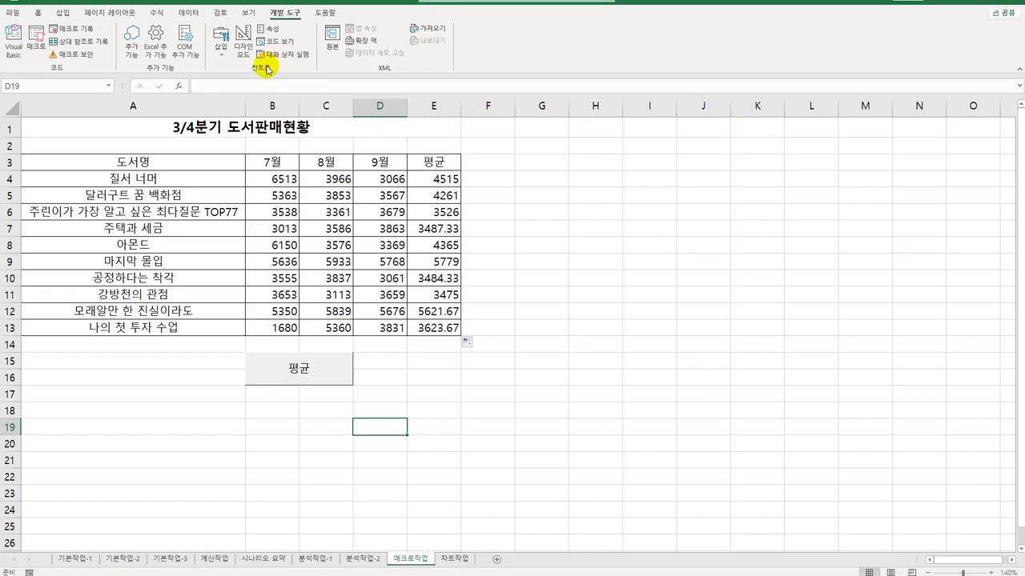
- Draw a rounded rectangle over cells D15:E16 beside the 평균 button and label it 쉼표
{"action": "left_click", "coordinate": [63, 12]}
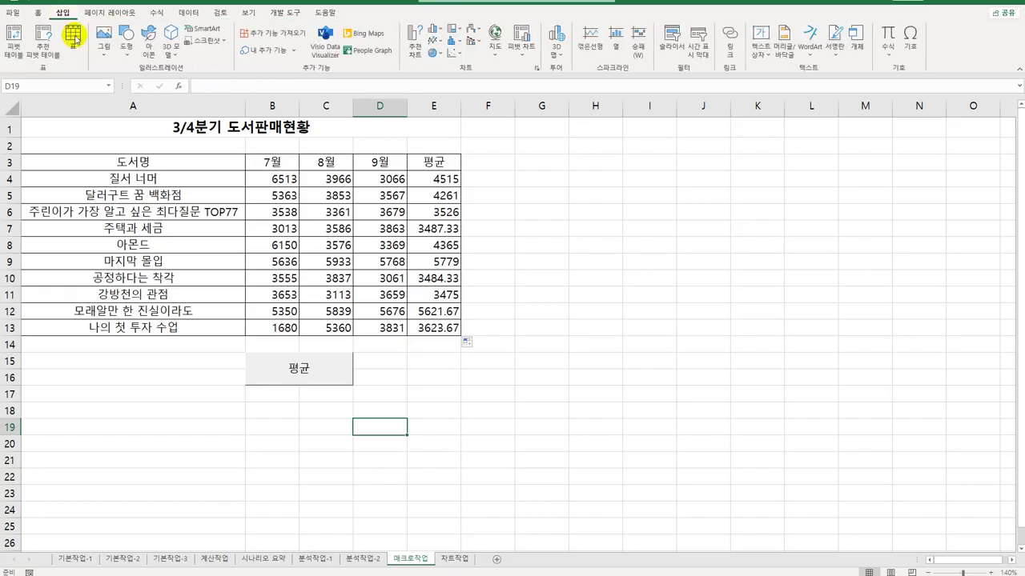
{"action": "left_click", "coordinate": [126, 48]}
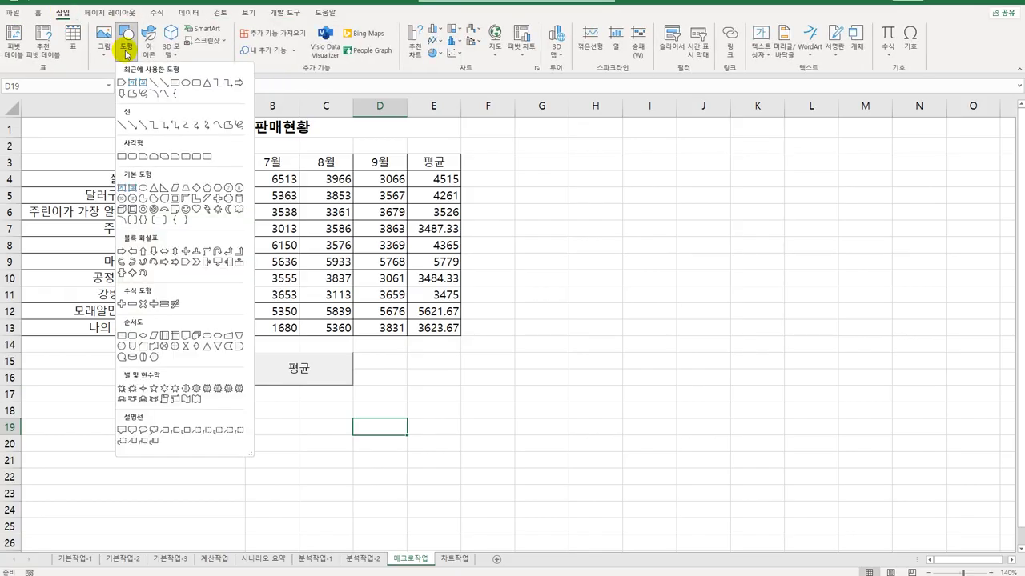
{"action": "left_click", "coordinate": [132, 157]}
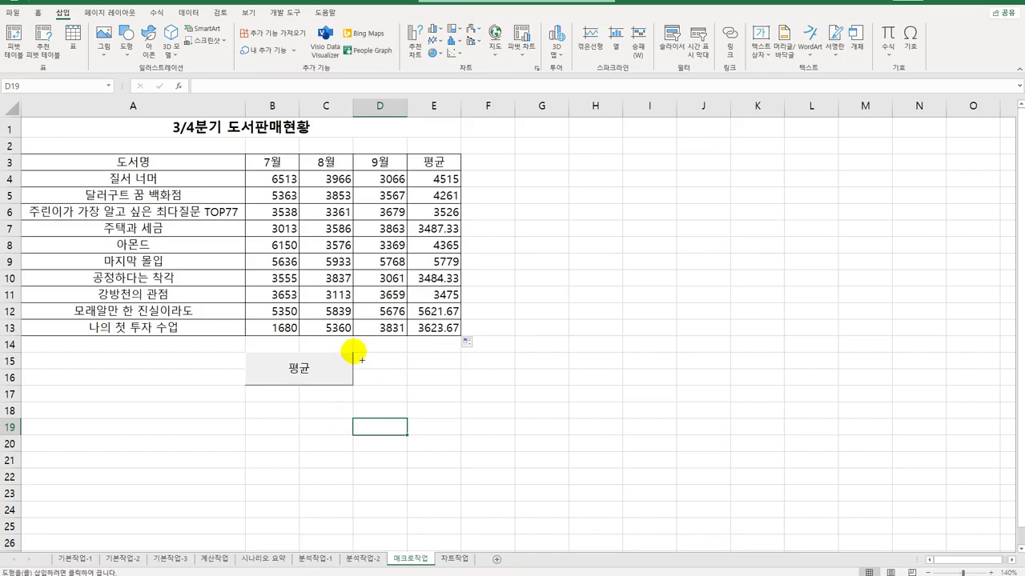
{"action": "left_click_drag", "start_coordinate": [361, 360], "coordinate": [450, 392]}
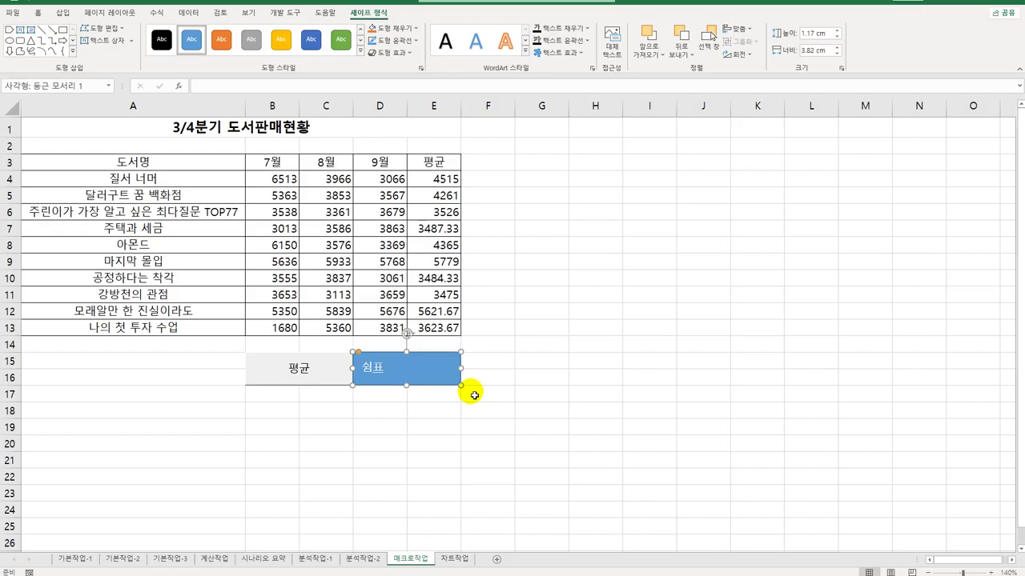
{"action": "left_click", "coordinate": [458, 375]}
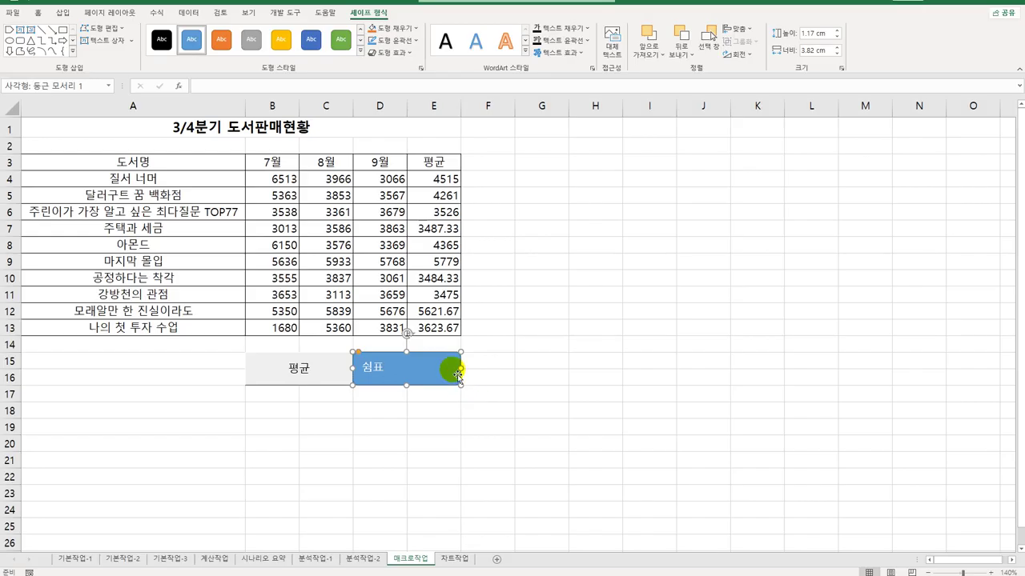
- Assign the rounded rectangle a macro named 쉼표, stored in the current workbook, and start recording it
{"action": "right_click", "coordinate": [455, 374]}
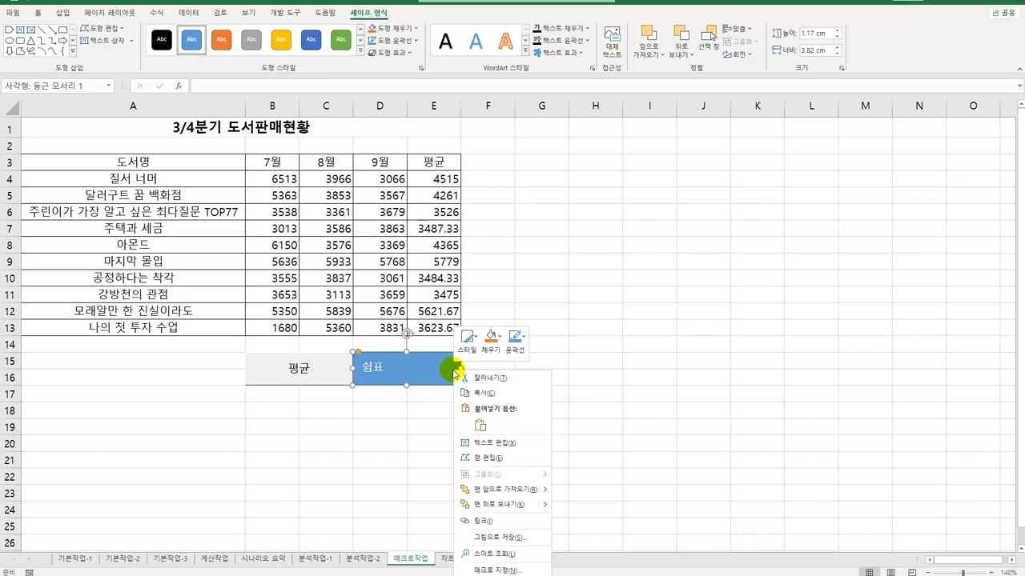
{"action": "left_click", "coordinate": [500, 570]}
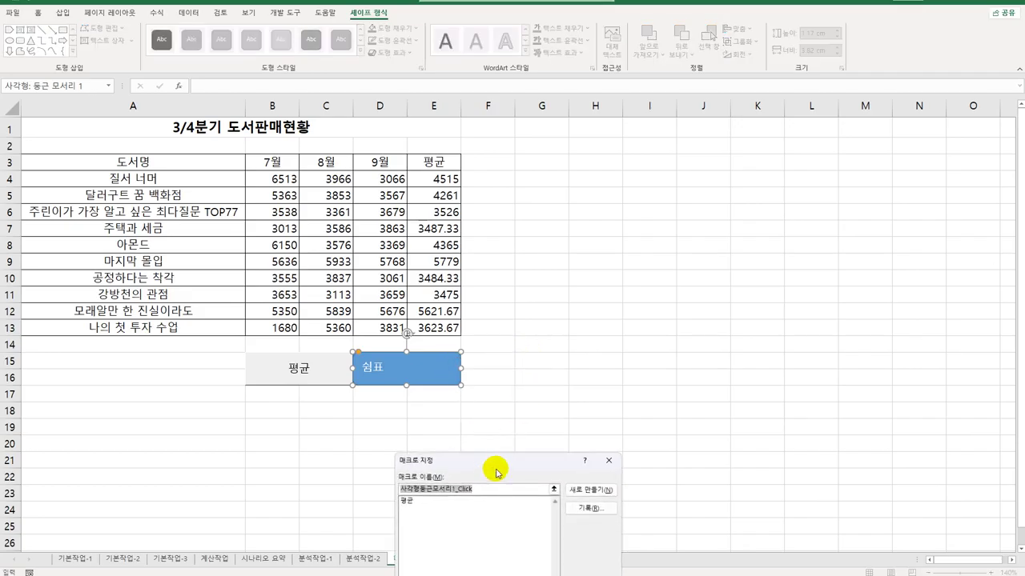
{"action": "left_click_drag", "start_coordinate": [497, 472], "coordinate": [622, 159]}
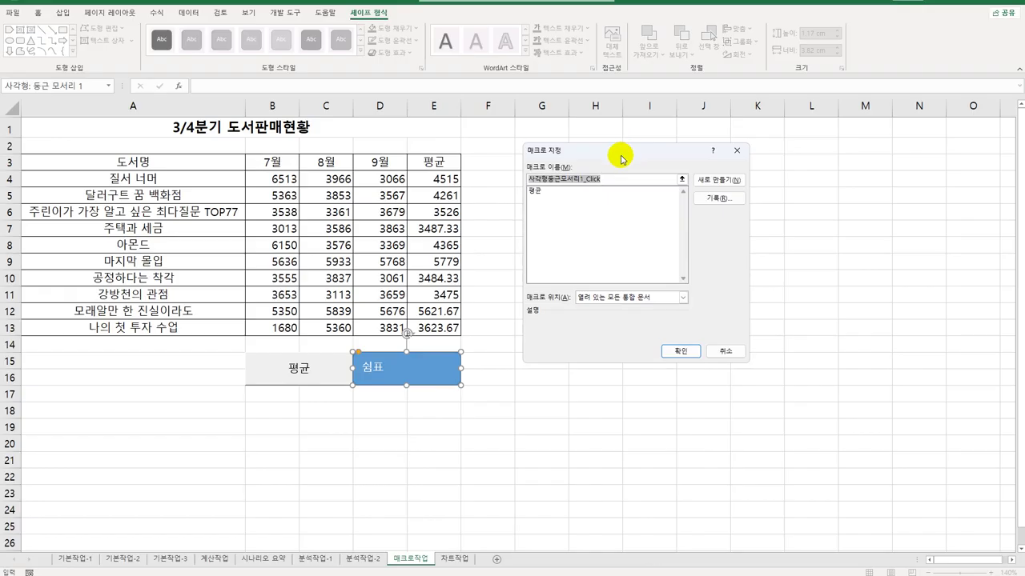
{"action": "type", "text": "ㅅ"}
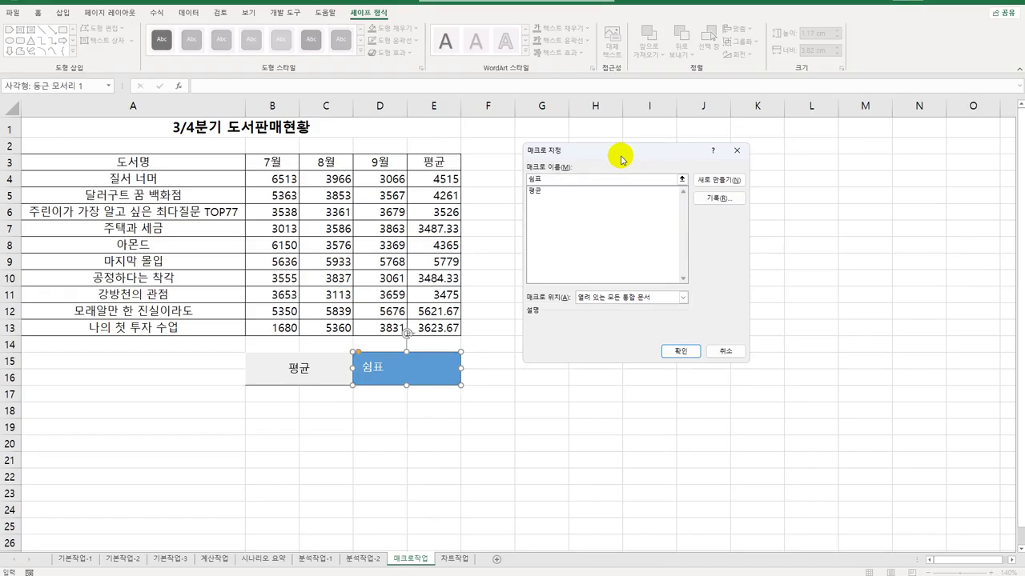
{"action": "left_click", "coordinate": [716, 199]}
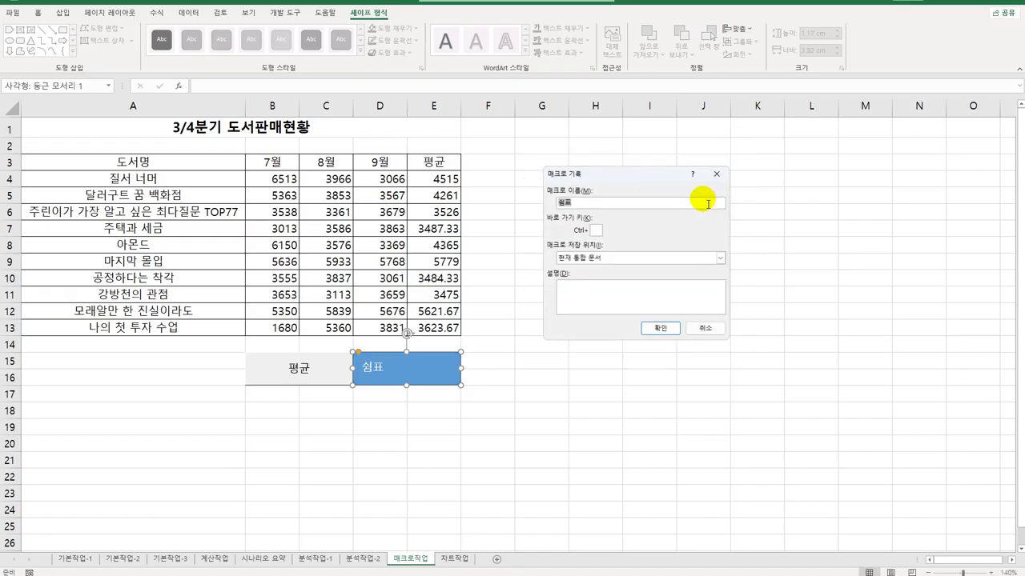
{"action": "left_click", "coordinate": [660, 329]}
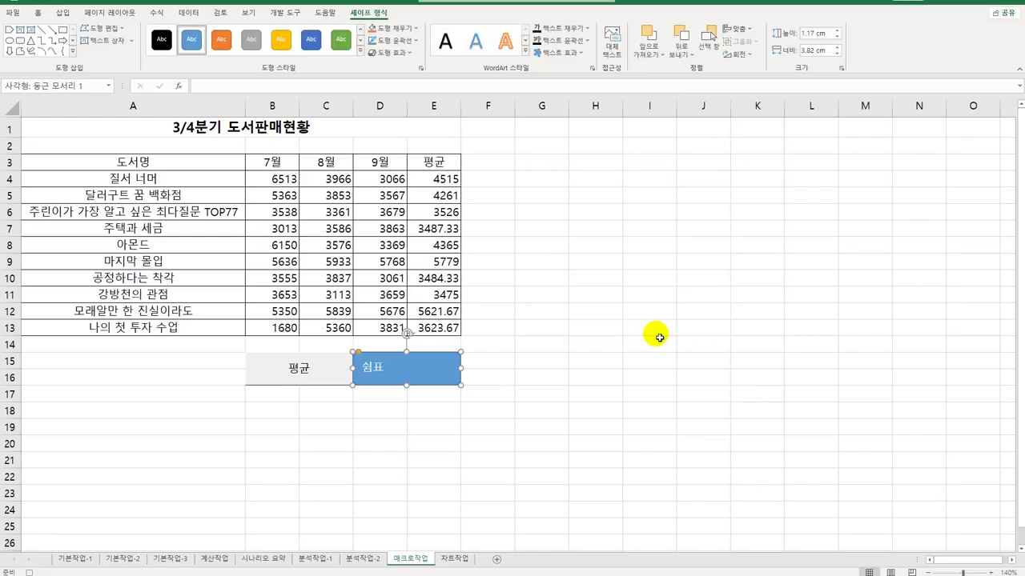
- Apply the comma style to cells B4:E13 and stop recording the macro
{"action": "left_click_drag", "start_coordinate": [256, 178], "coordinate": [451, 324]}
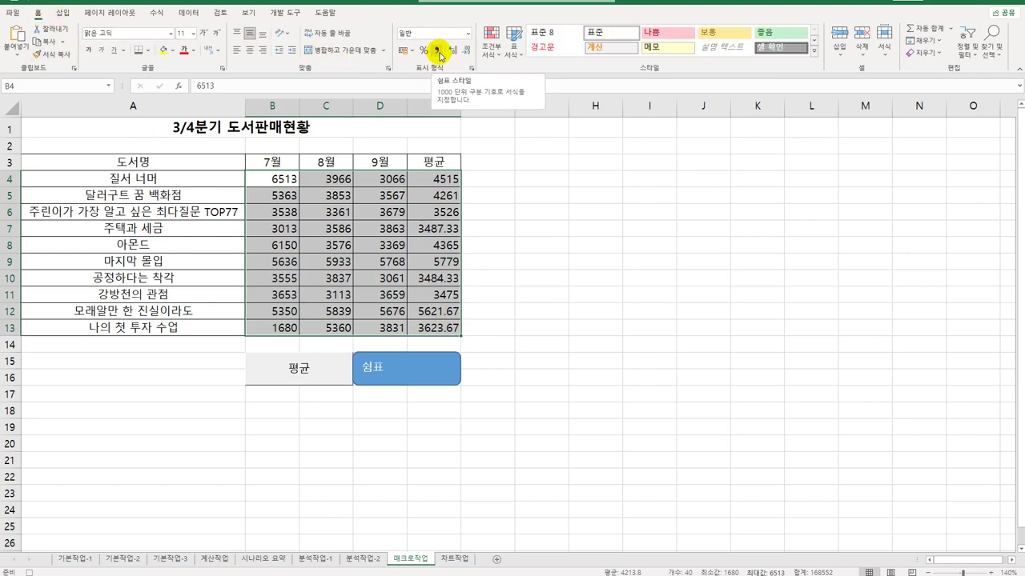
{"action": "left_click", "coordinate": [437, 51]}
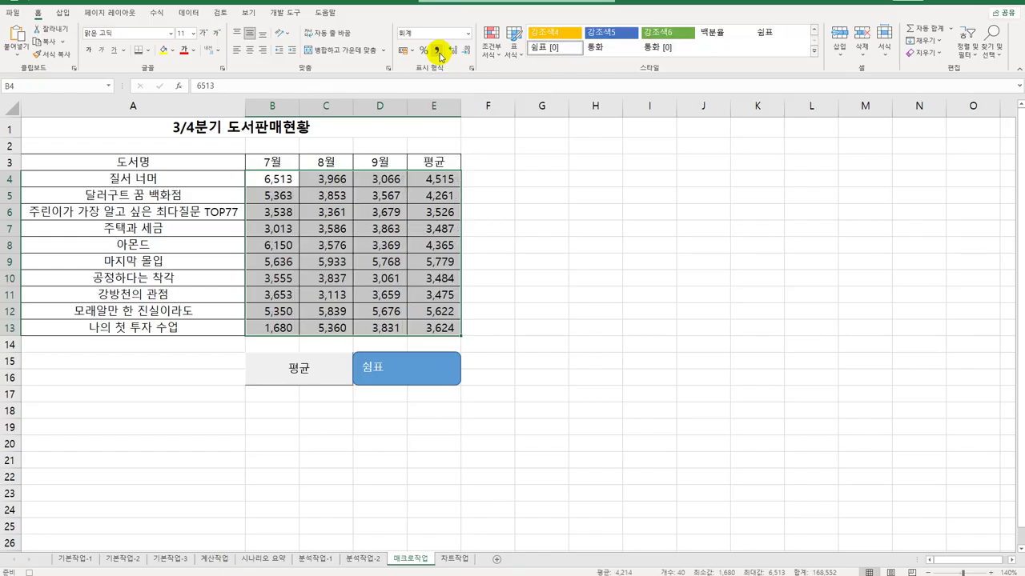
{"action": "left_click", "coordinate": [438, 181]}
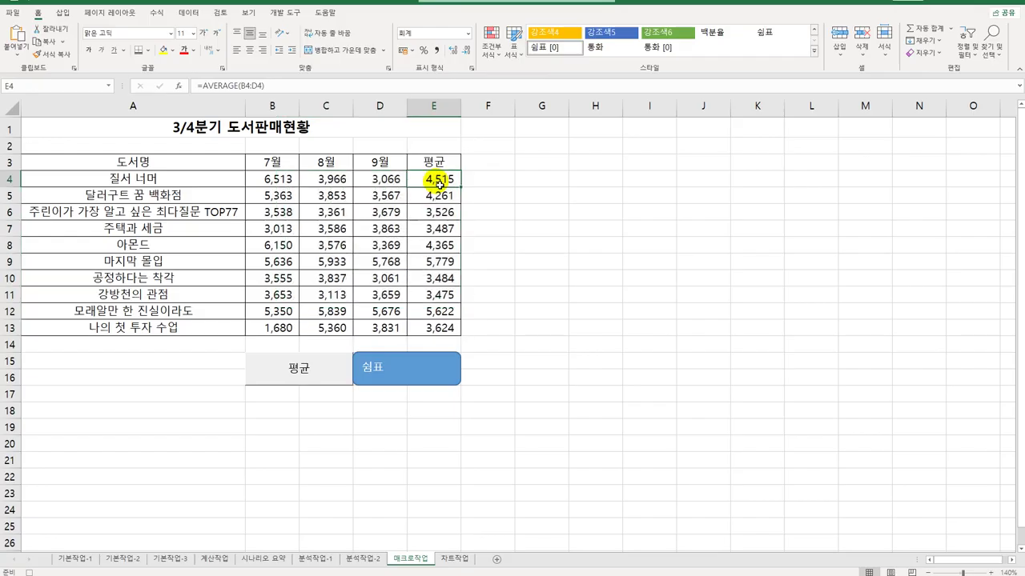
{"action": "left_click", "coordinate": [285, 12]}
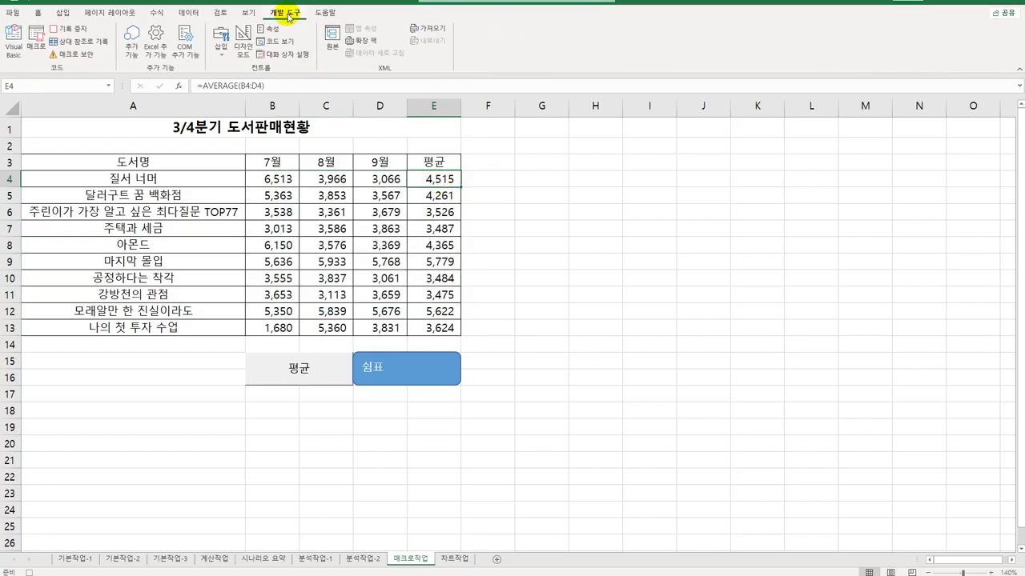
{"action": "left_click", "coordinate": [72, 32]}
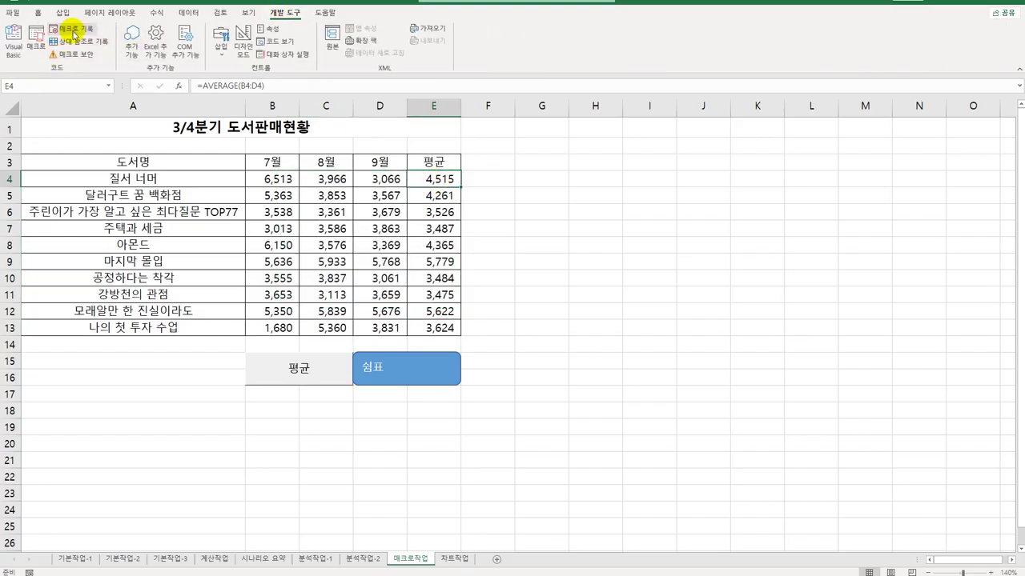
{"action": "left_click", "coordinate": [560, 308]}
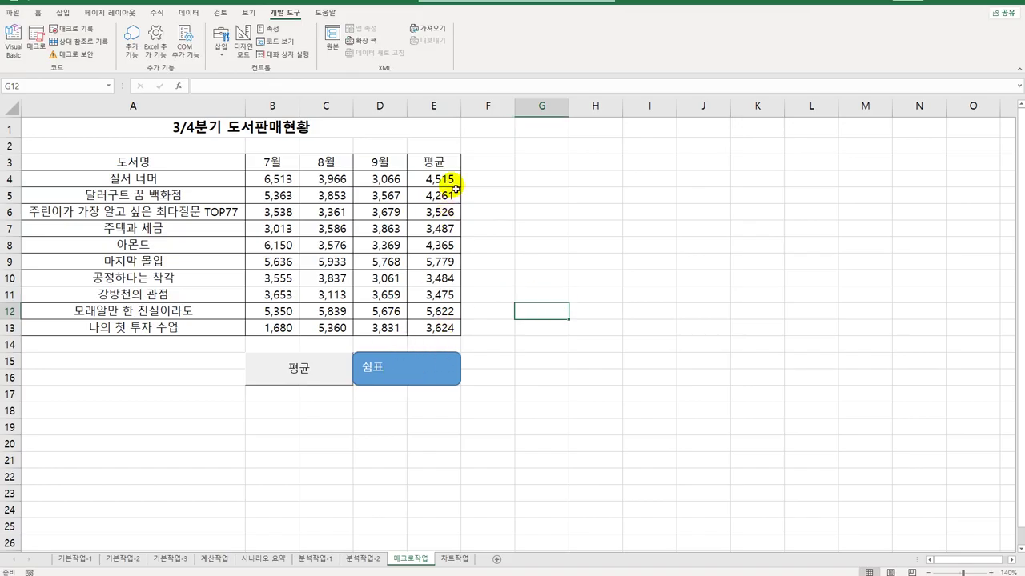
- Clear the averages in E4:E13 and run the 평균 button's macro to test it
{"action": "left_click_drag", "start_coordinate": [453, 183], "coordinate": [435, 330]}
{"action": "key", "text": "Delete"}
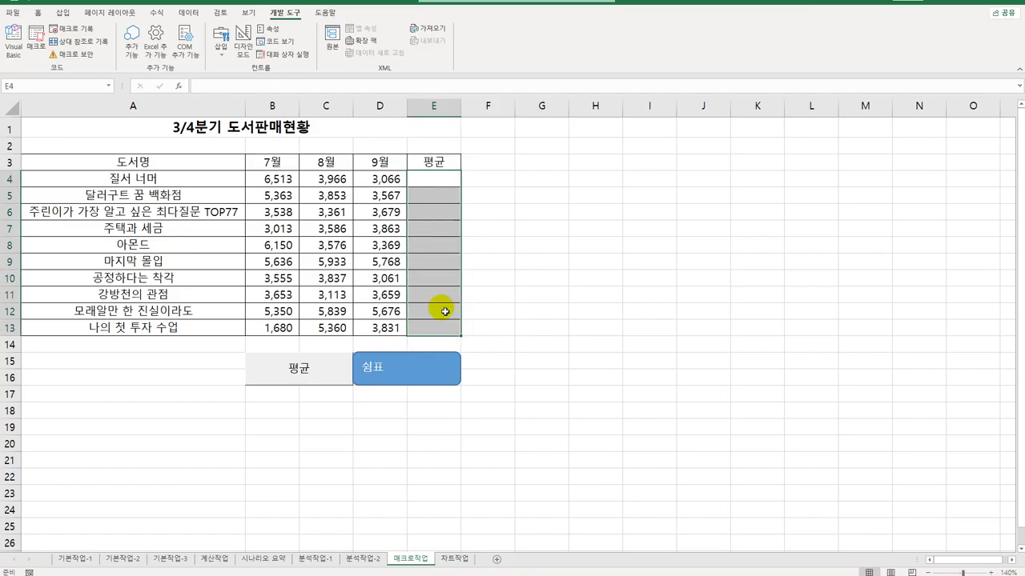
{"action": "left_click", "coordinate": [524, 293]}
{"action": "left_click", "coordinate": [304, 368]}
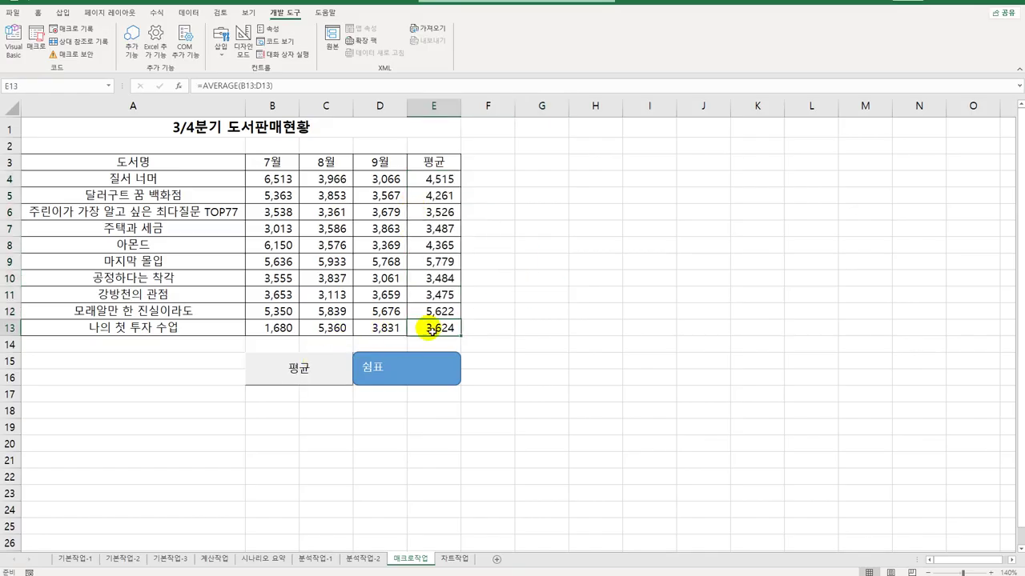
- Set the number format of cells B4:E13 back to 일반
{"action": "left_click_drag", "start_coordinate": [280, 177], "coordinate": [457, 328]}
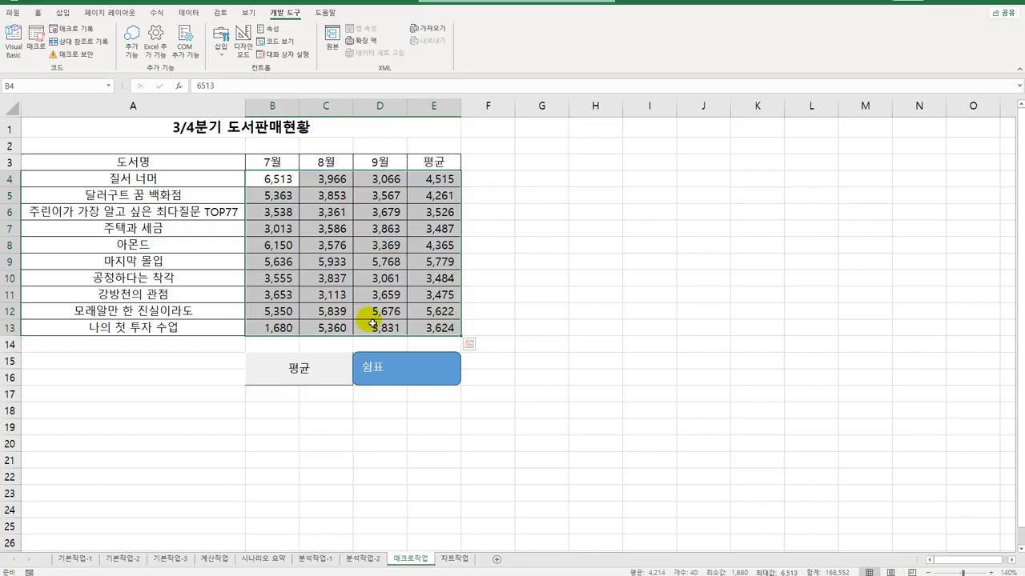
{"action": "left_click", "coordinate": [34, 14]}
{"action": "left_click", "coordinate": [468, 34]}
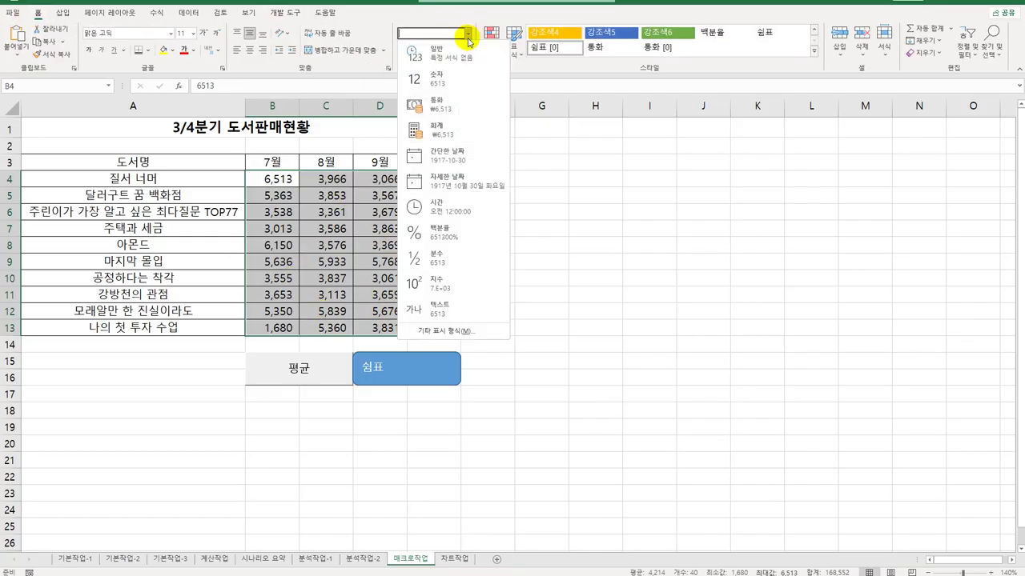
{"action": "left_click", "coordinate": [462, 60]}
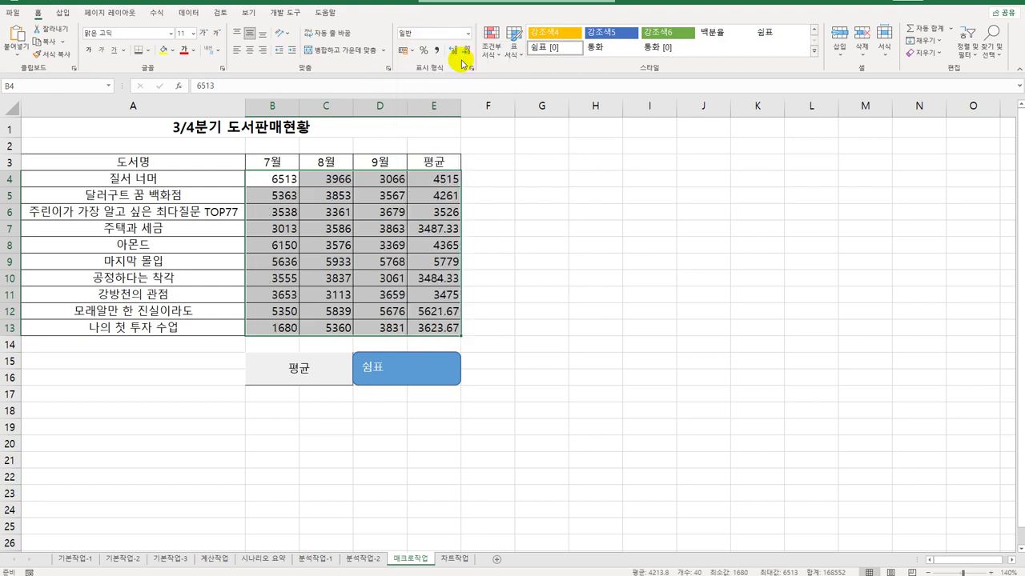
- Run the 쉼표 macro from the rounded rectangle to reapply the comma style to cells B4:E13
{"action": "left_click", "coordinate": [522, 264]}
{"action": "left_click", "coordinate": [395, 369]}
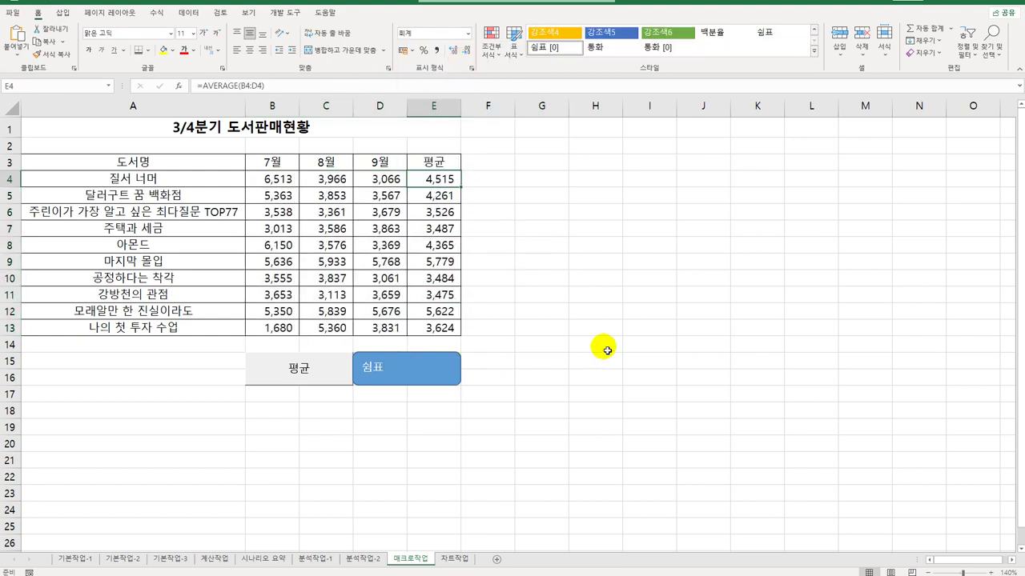
{"action": "left_click", "coordinate": [601, 347]}
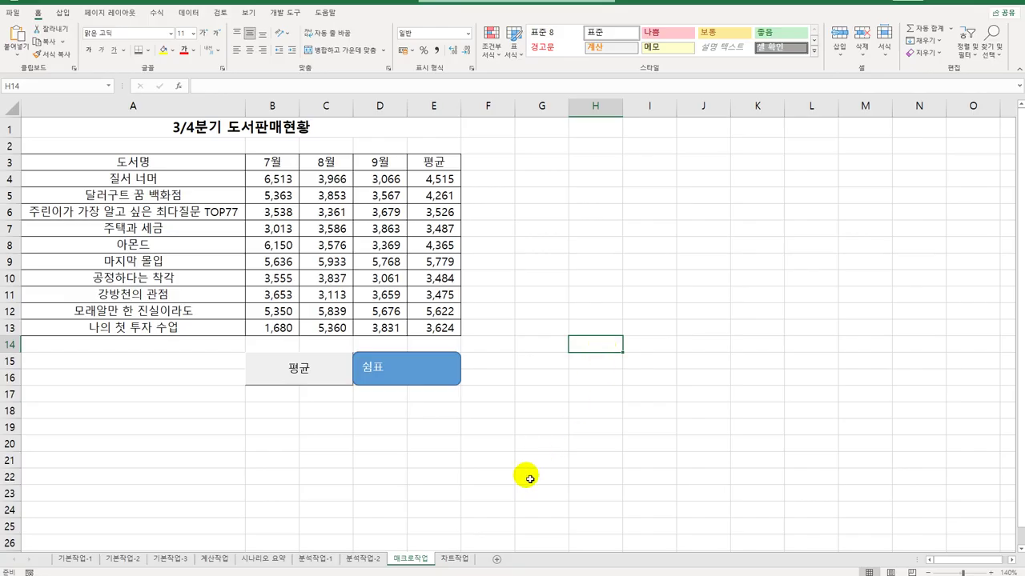
- Change the line chart on the 차트작업 sheet to a 3차원 원형 (3-D pie) chart
{"action": "left_click", "coordinate": [454, 558]}
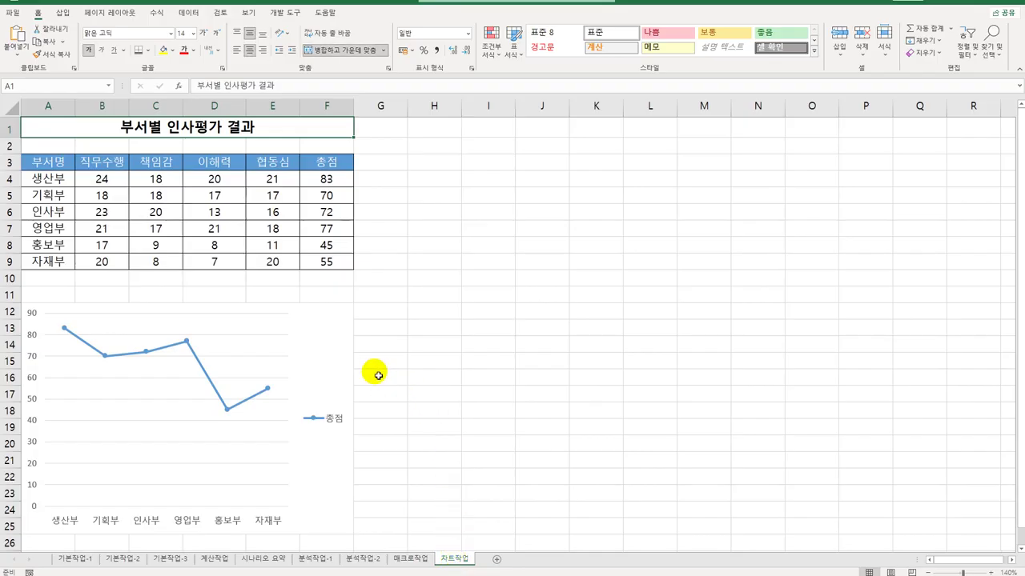
{"action": "left_click", "coordinate": [319, 334]}
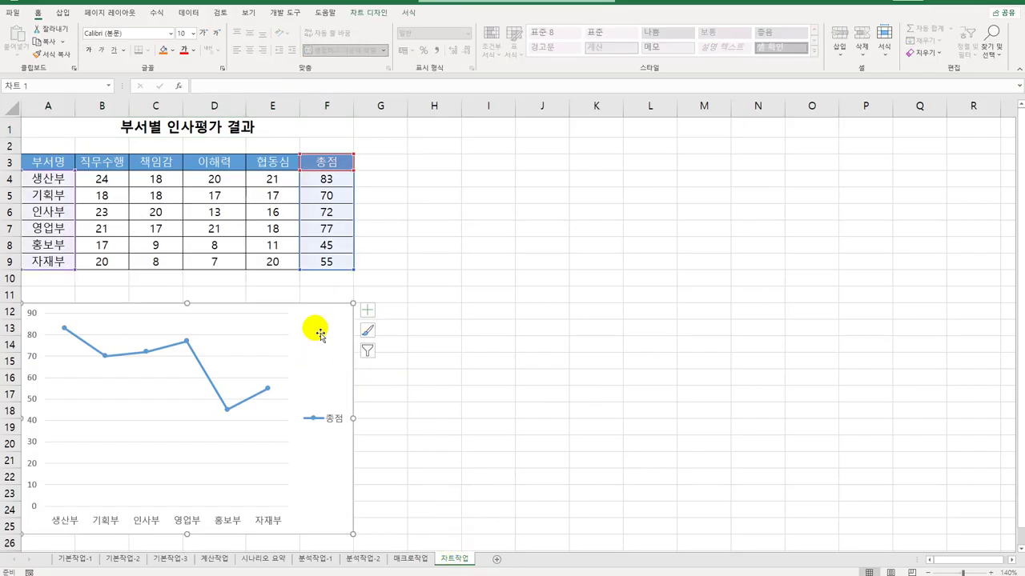
{"action": "scroll", "coordinate": [318, 333], "scroll_direction": "down", "scroll_amount": 3}
{"action": "right_click", "coordinate": [319, 186]}
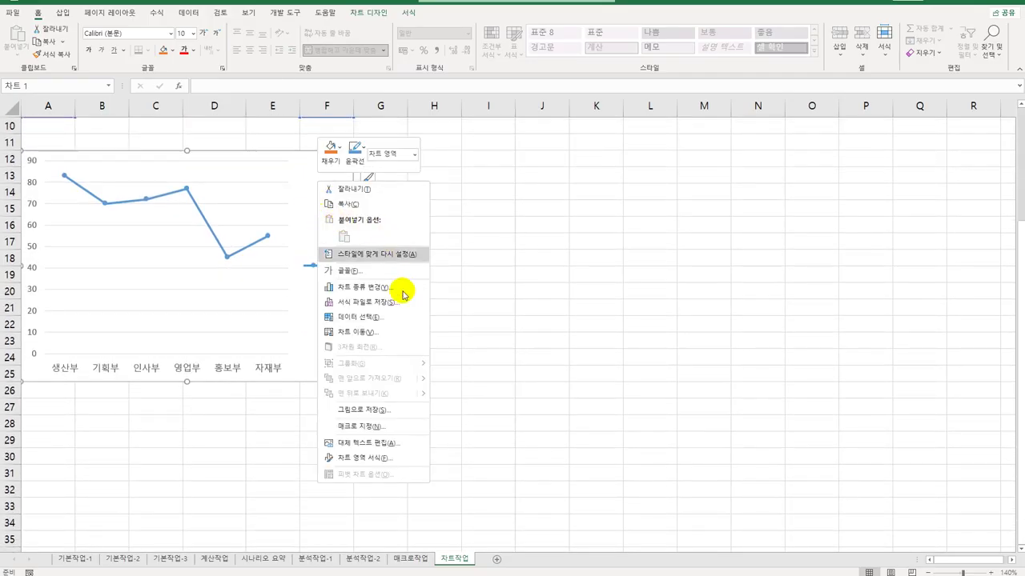
{"action": "left_click", "coordinate": [402, 294]}
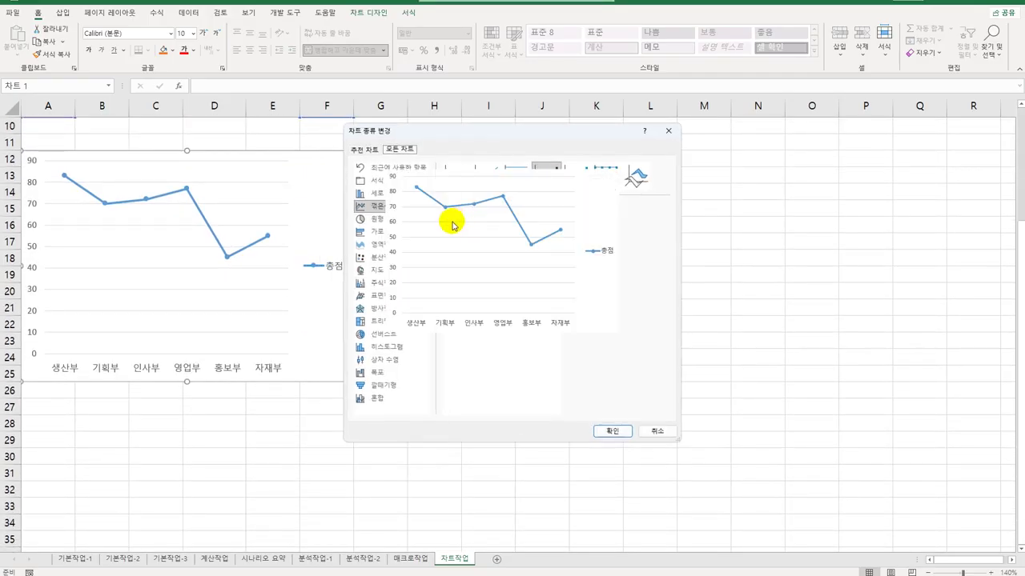
{"action": "left_click", "coordinate": [405, 222]}
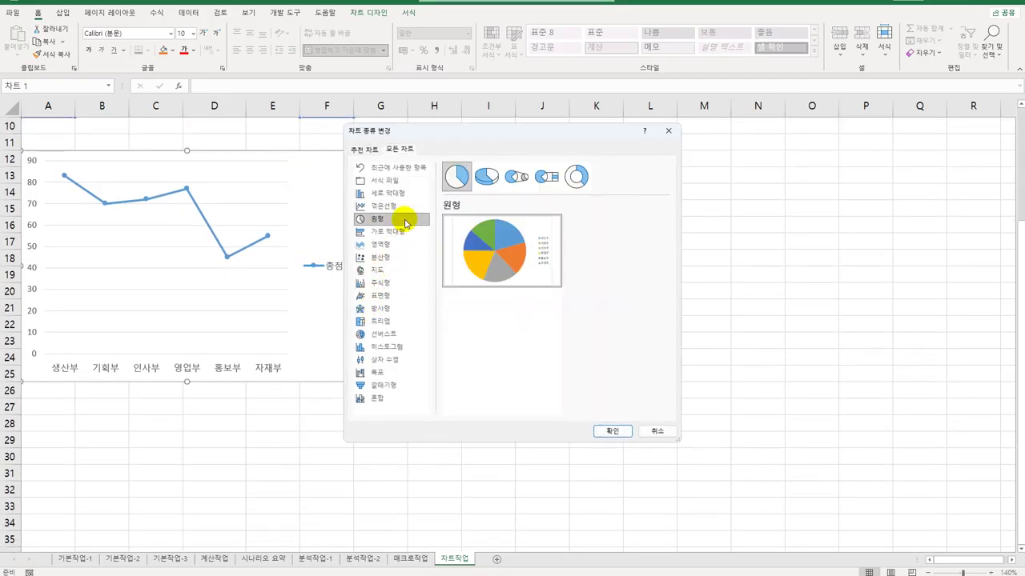
{"action": "left_click", "coordinate": [483, 184]}
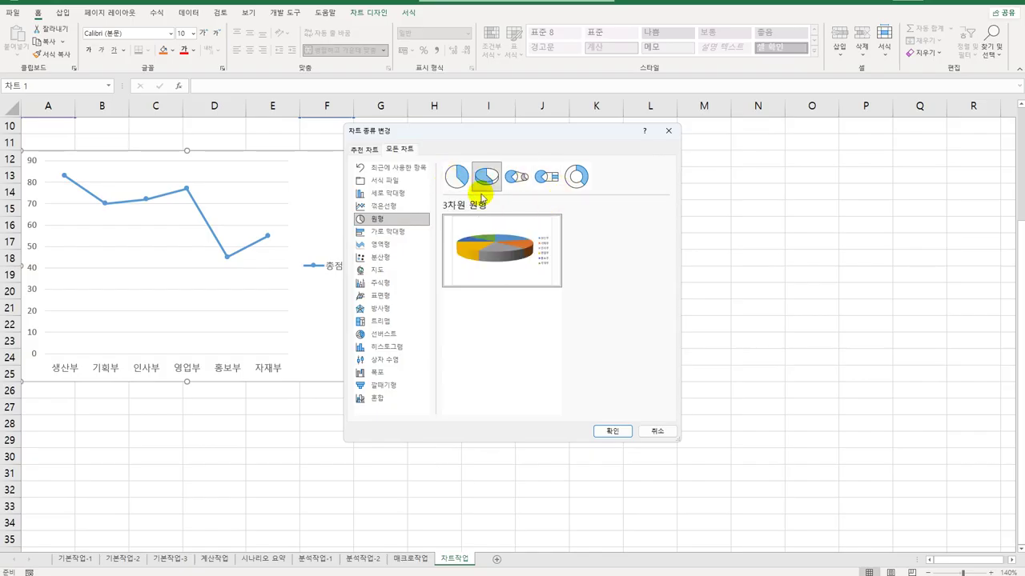
{"action": "left_click", "coordinate": [606, 432]}
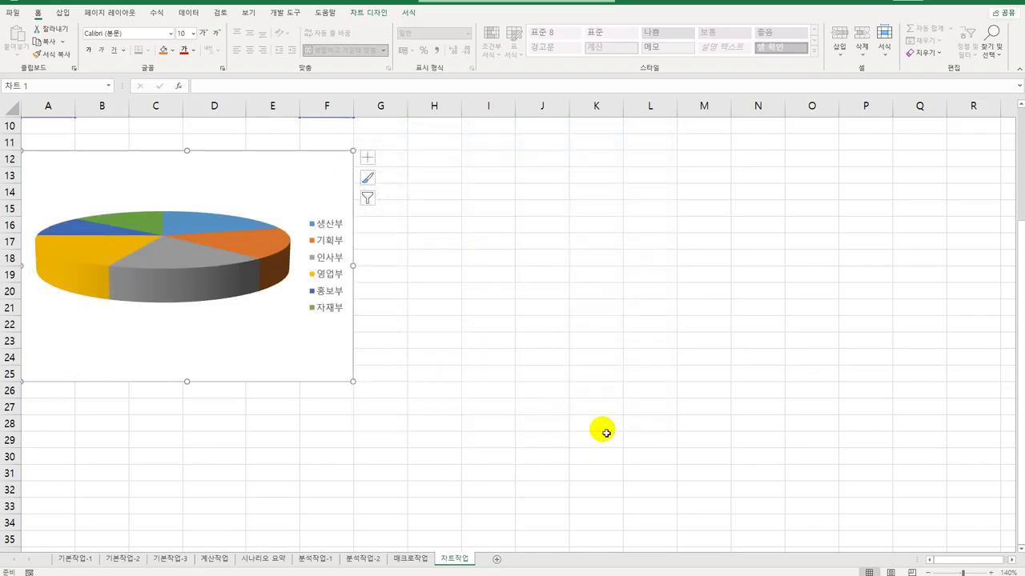
- Add a chart title and link it to cell A1 of the 차트작업 sheet
{"action": "left_click", "coordinate": [367, 159]}
{"action": "left_click", "coordinate": [398, 170]}
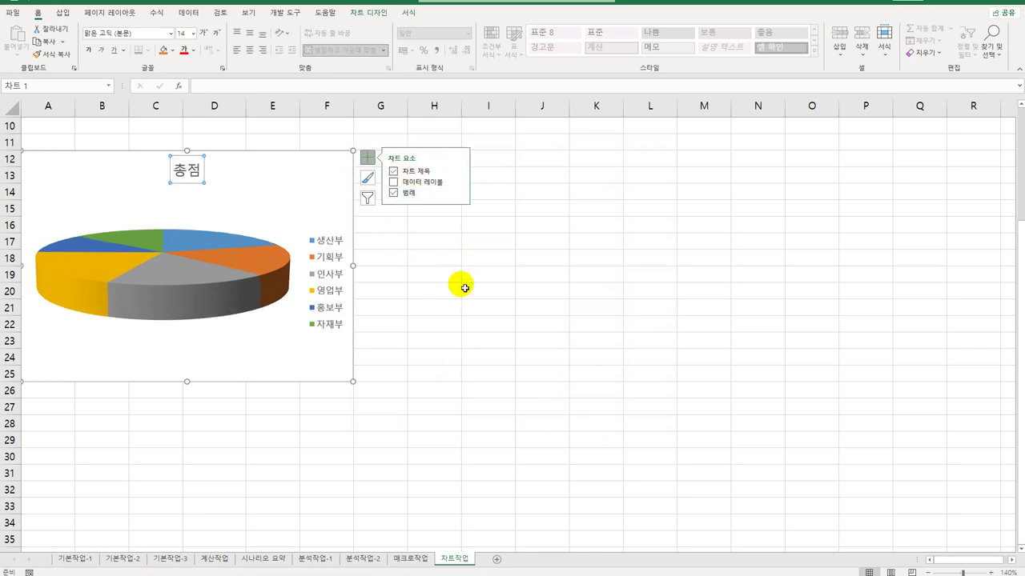
{"action": "scroll", "coordinate": [549, 383], "scroll_direction": "up", "scroll_amount": 2}
{"action": "scroll", "coordinate": [549, 384], "scroll_direction": "up", "scroll_amount": 1}
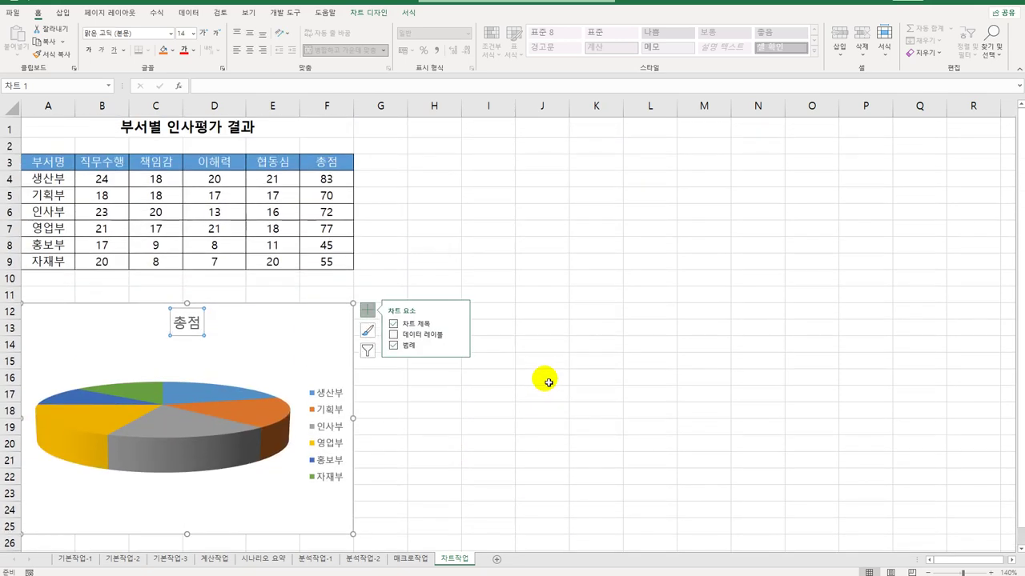
{"action": "left_click", "coordinate": [204, 86]}
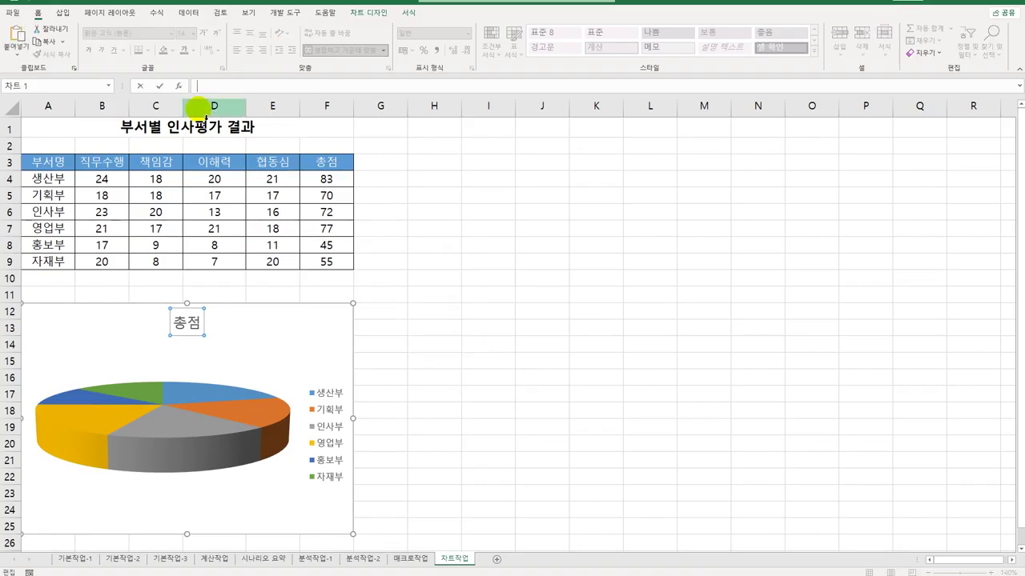
{"action": "type", "text": "="}
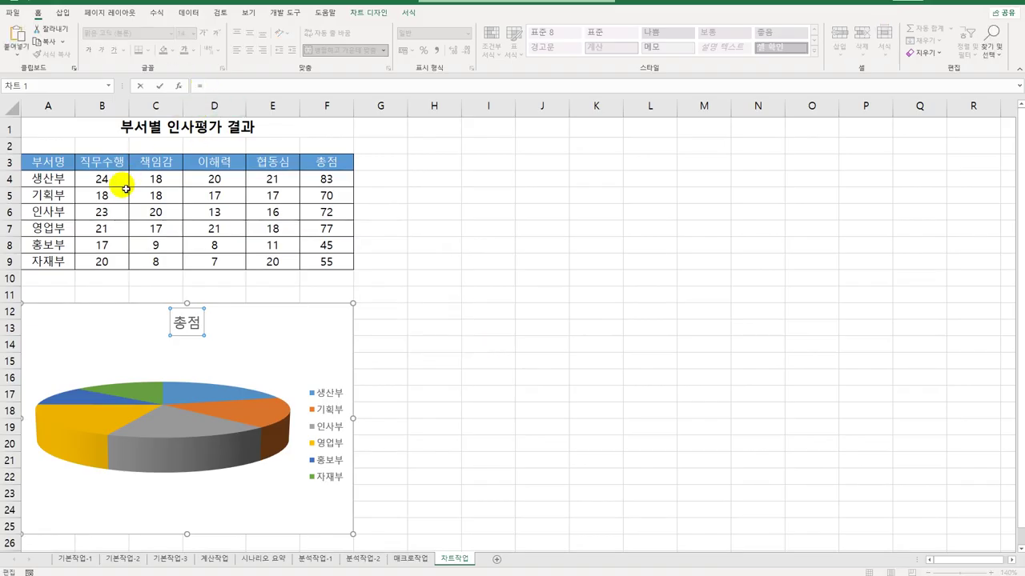
{"action": "left_click", "coordinate": [62, 126]}
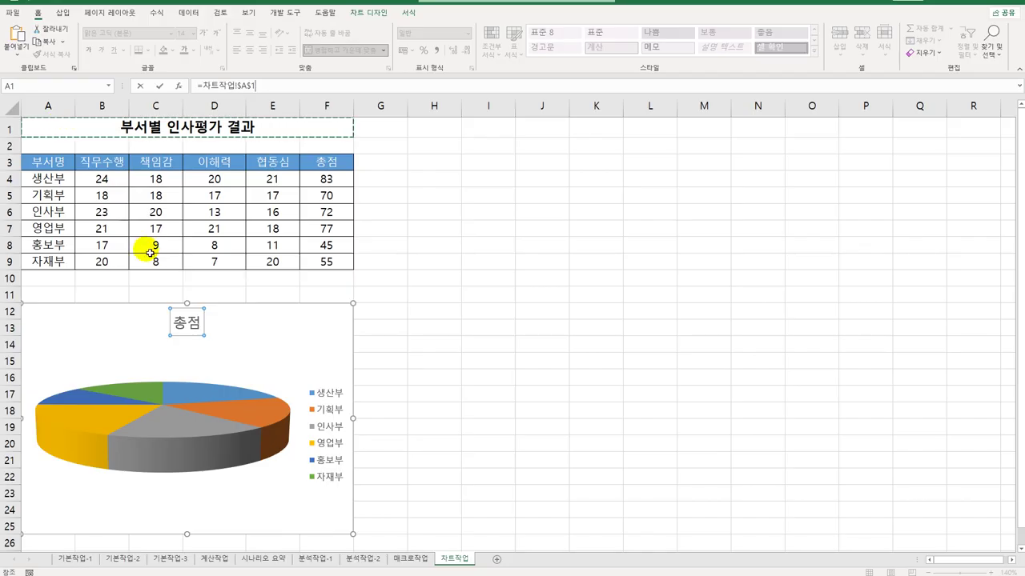
{"action": "key", "text": "Return"}
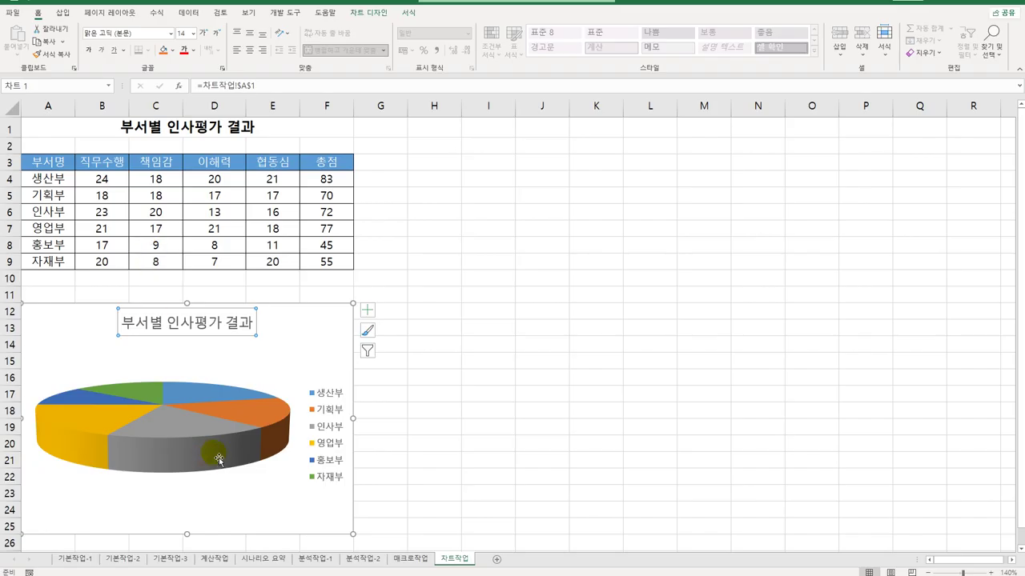
- Set the angle of the pie series' first slice (첫째 조각의 각) to 15°
{"action": "left_click", "coordinate": [193, 397]}
{"action": "right_click", "coordinate": [194, 391]}
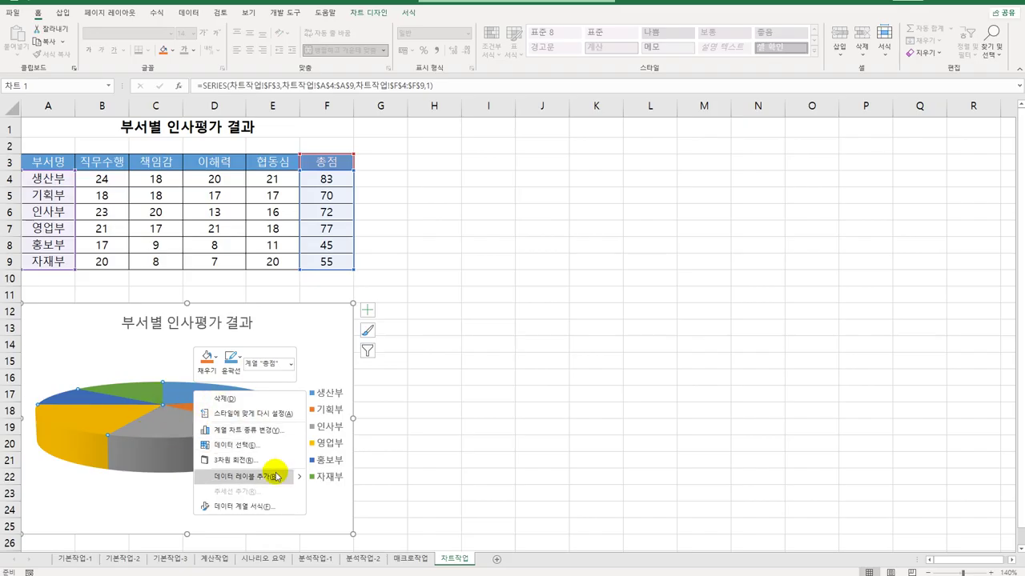
{"action": "left_click", "coordinate": [265, 507]}
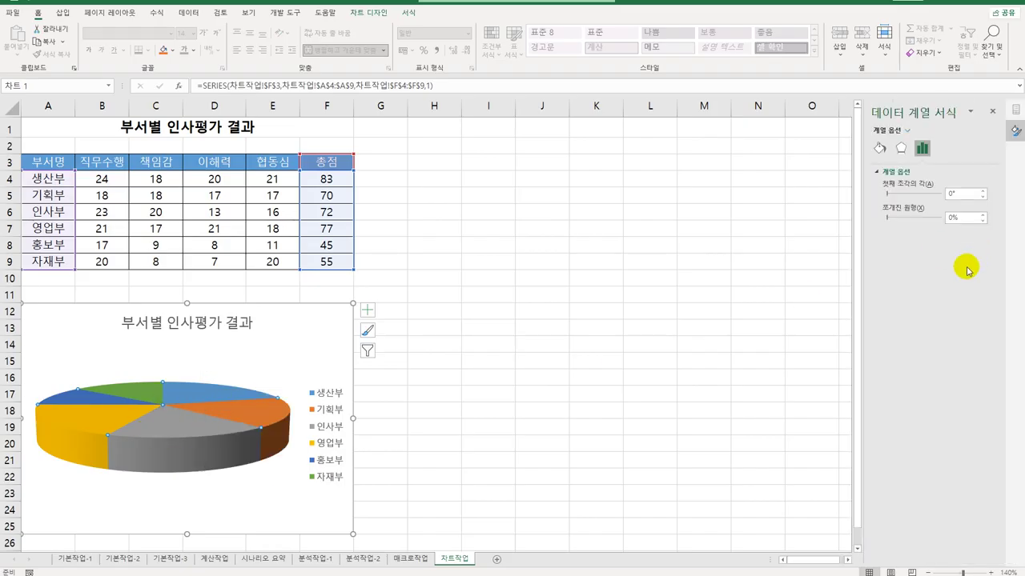
{"action": "left_click", "coordinate": [960, 193]}
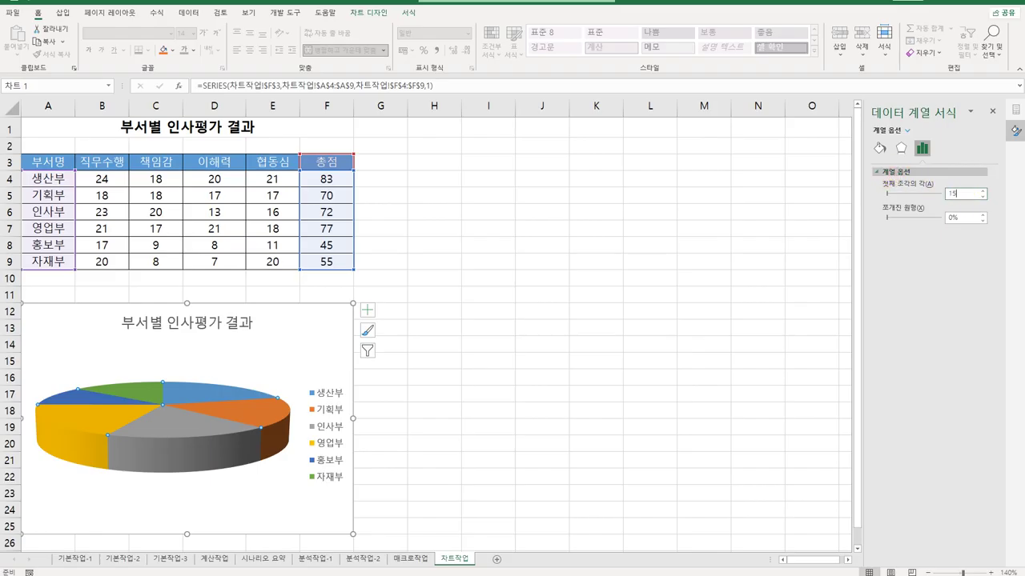
{"action": "key", "text": "Return"}
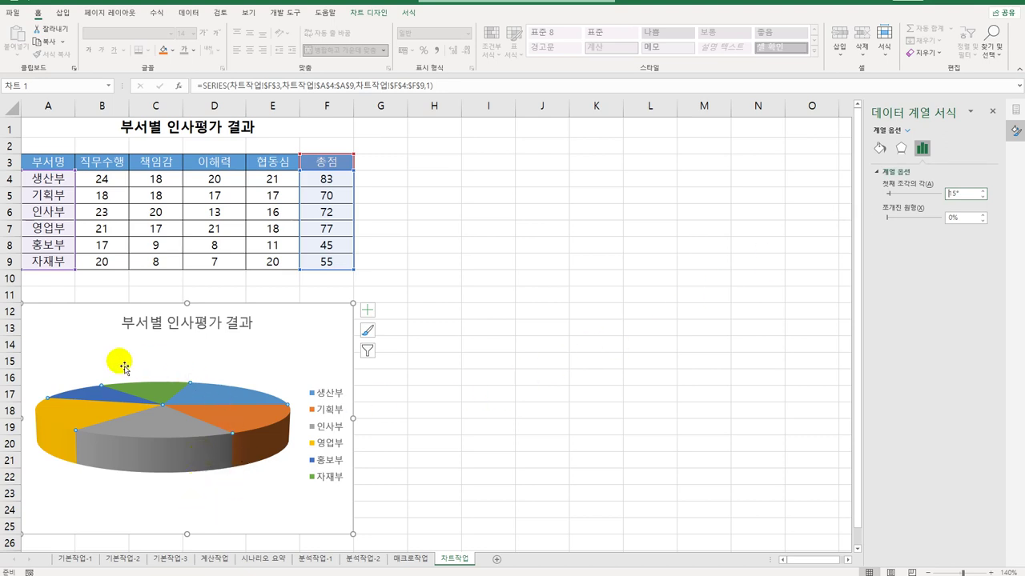
- Pull only the 생산부 slice out of the pie by about 19%
{"action": "left_click", "coordinate": [216, 400]}
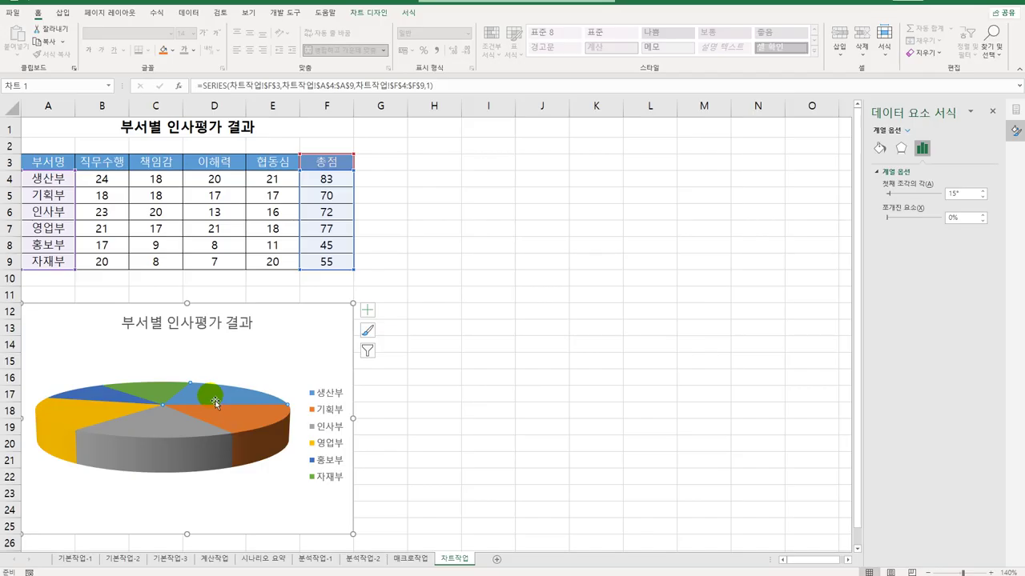
{"action": "left_click_drag", "start_coordinate": [215, 400], "coordinate": [232, 383]}
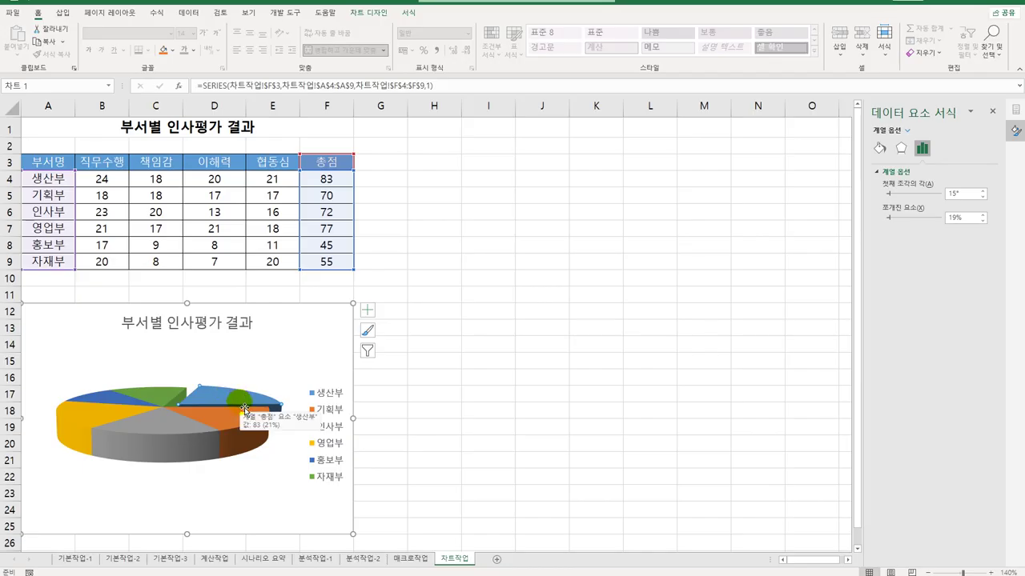
{"action": "left_click_drag", "start_coordinate": [244, 409], "coordinate": [174, 400]}
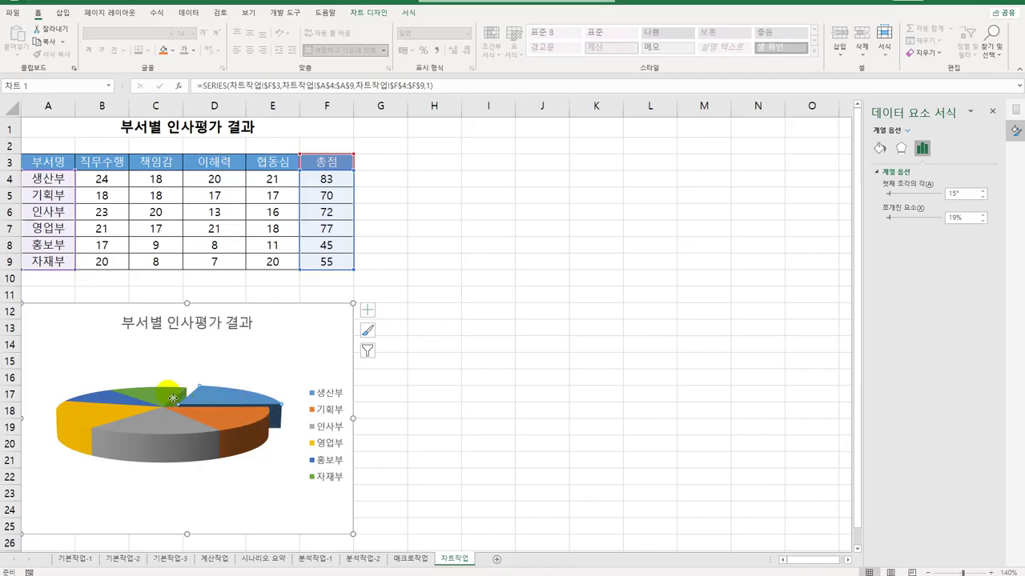
{"action": "left_click", "coordinate": [273, 505]}
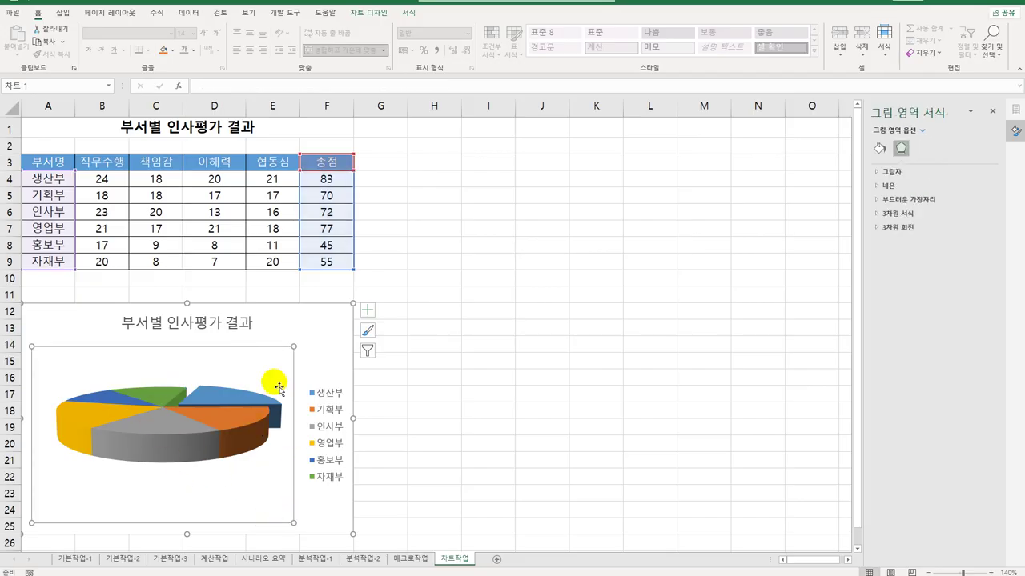
- Set the chart's 3-D rotation around the Y axis (Y 회전) to 30°
{"action": "right_click", "coordinate": [140, 394]}
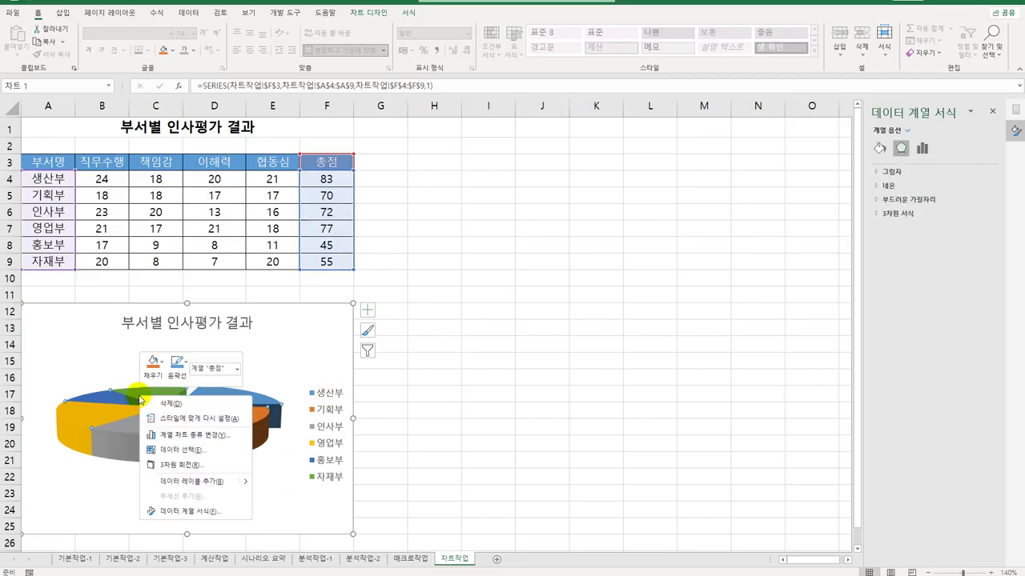
{"action": "left_click", "coordinate": [215, 464]}
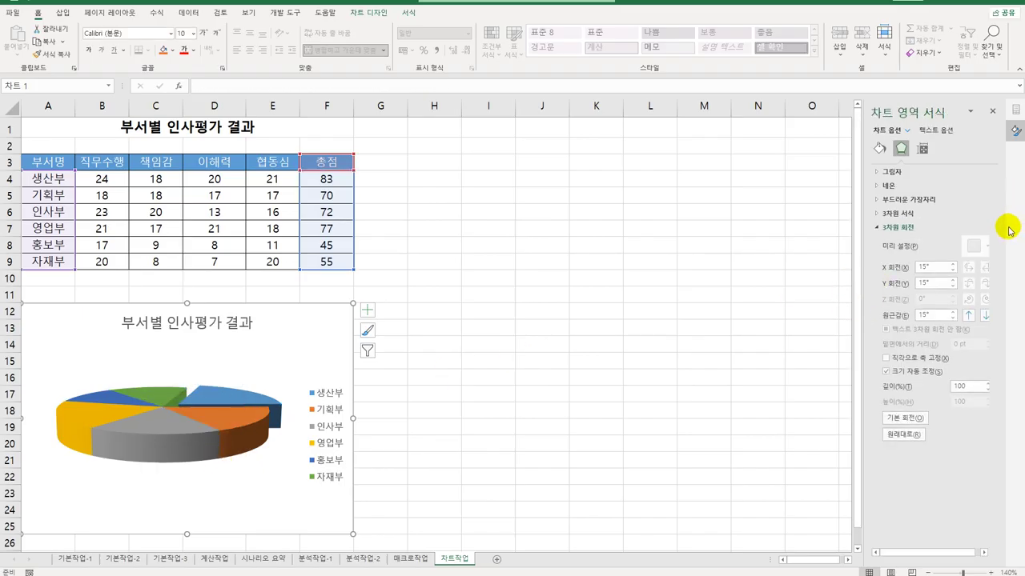
{"action": "left_click", "coordinate": [930, 283]}
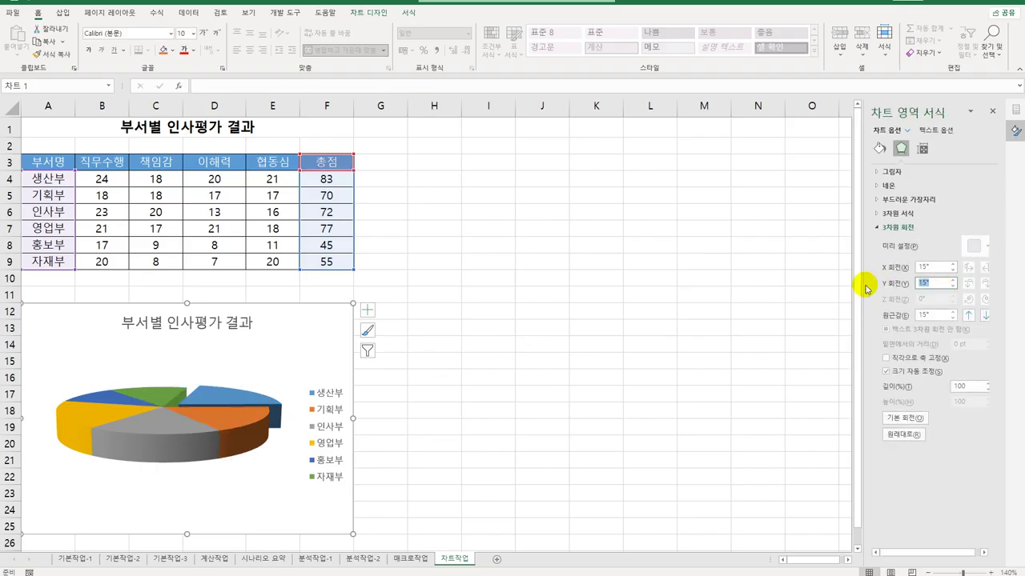
{"action": "type", "text": "30"}
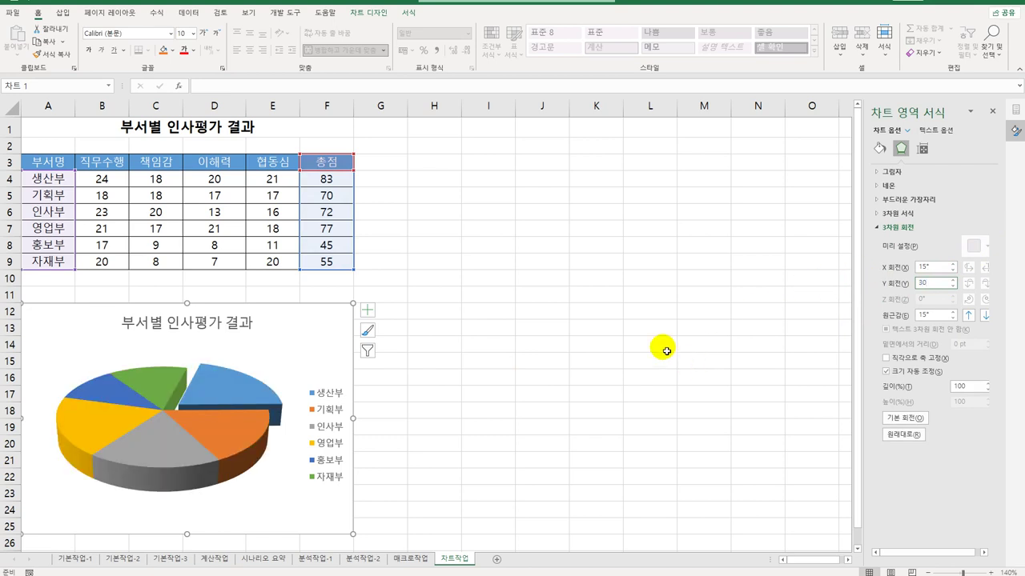
- Add data labels to the pie series at the outside end position (바깥쪽 끝에)
{"action": "left_click", "coordinate": [237, 381]}
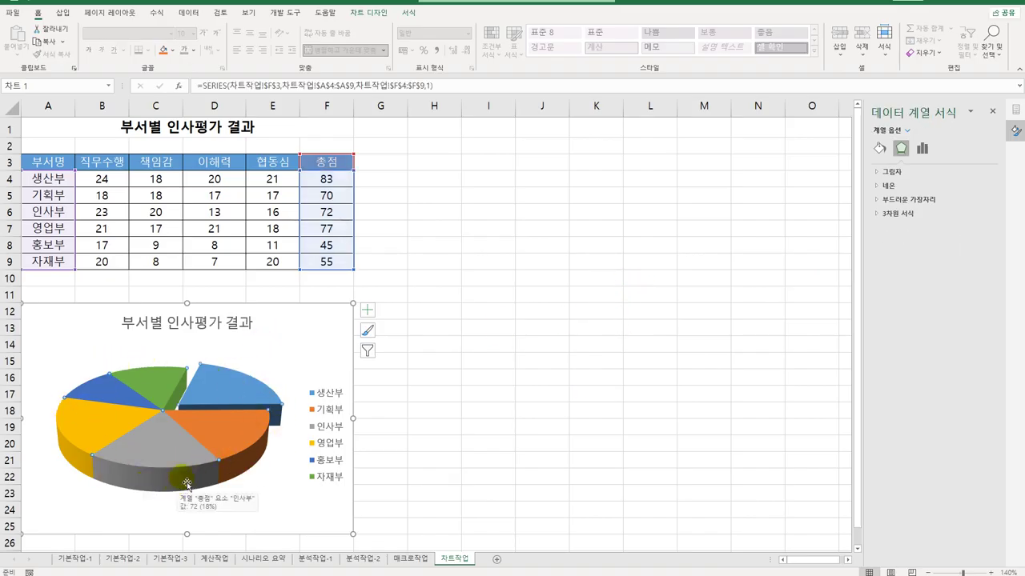
{"action": "left_click", "coordinate": [370, 311]}
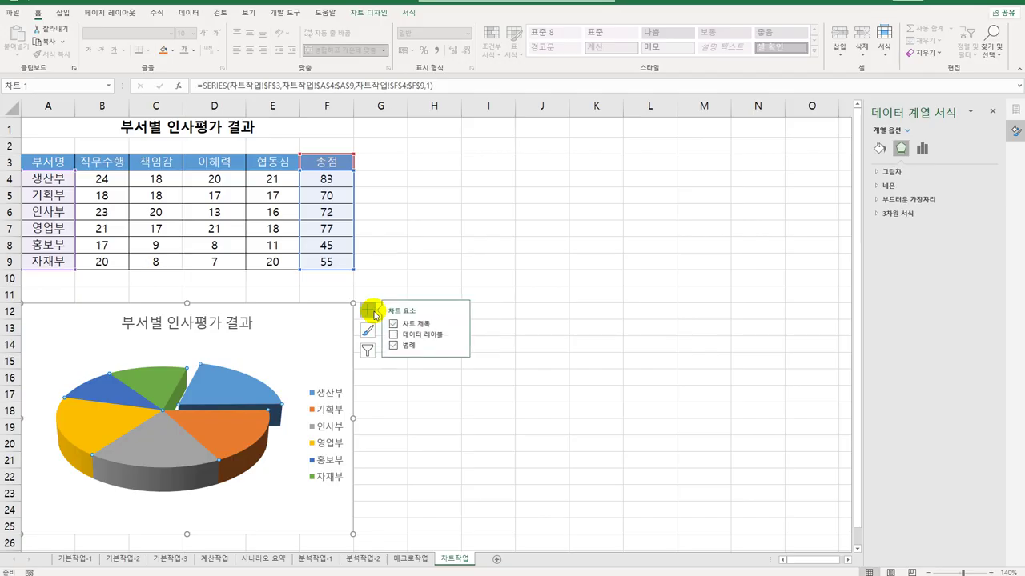
{"action": "left_click", "coordinate": [459, 334]}
{"action": "left_click", "coordinate": [512, 365]}
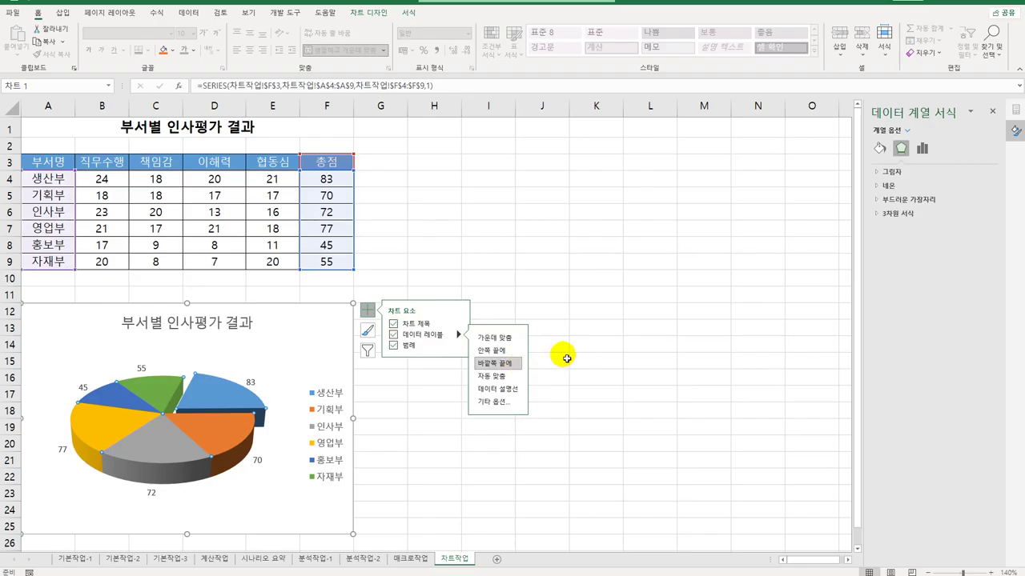
{"action": "left_click", "coordinate": [566, 352]}
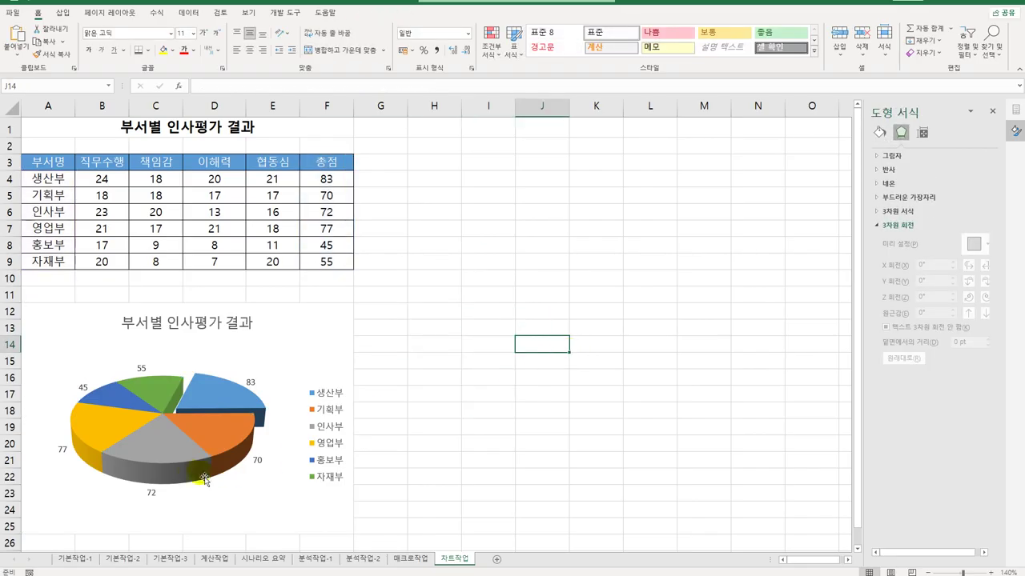
{"action": "mouse_move", "coordinate": [189, 469]}
{"action": "left_click", "coordinate": [214, 437]}
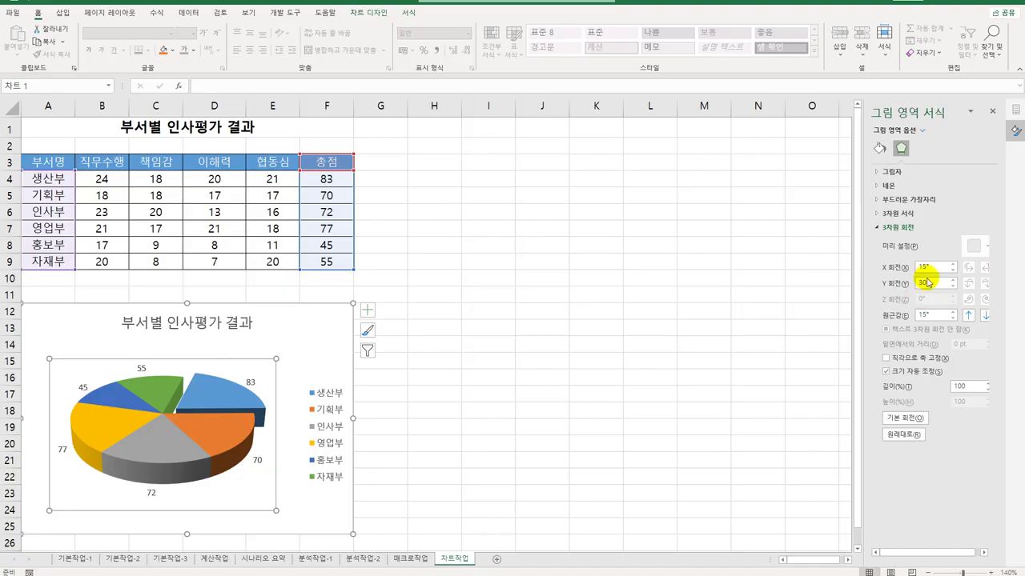
{"action": "left_click", "coordinate": [457, 381]}
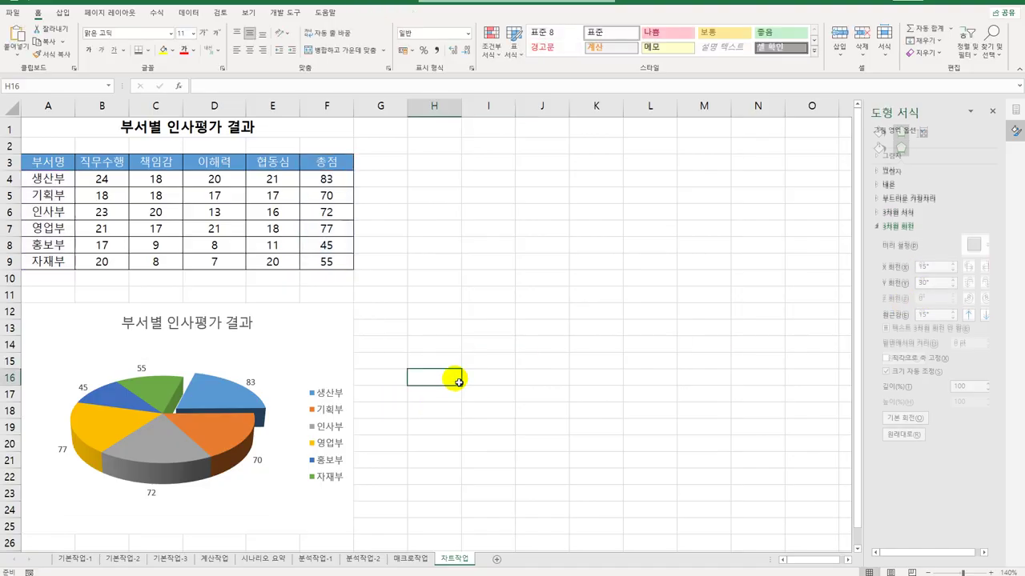